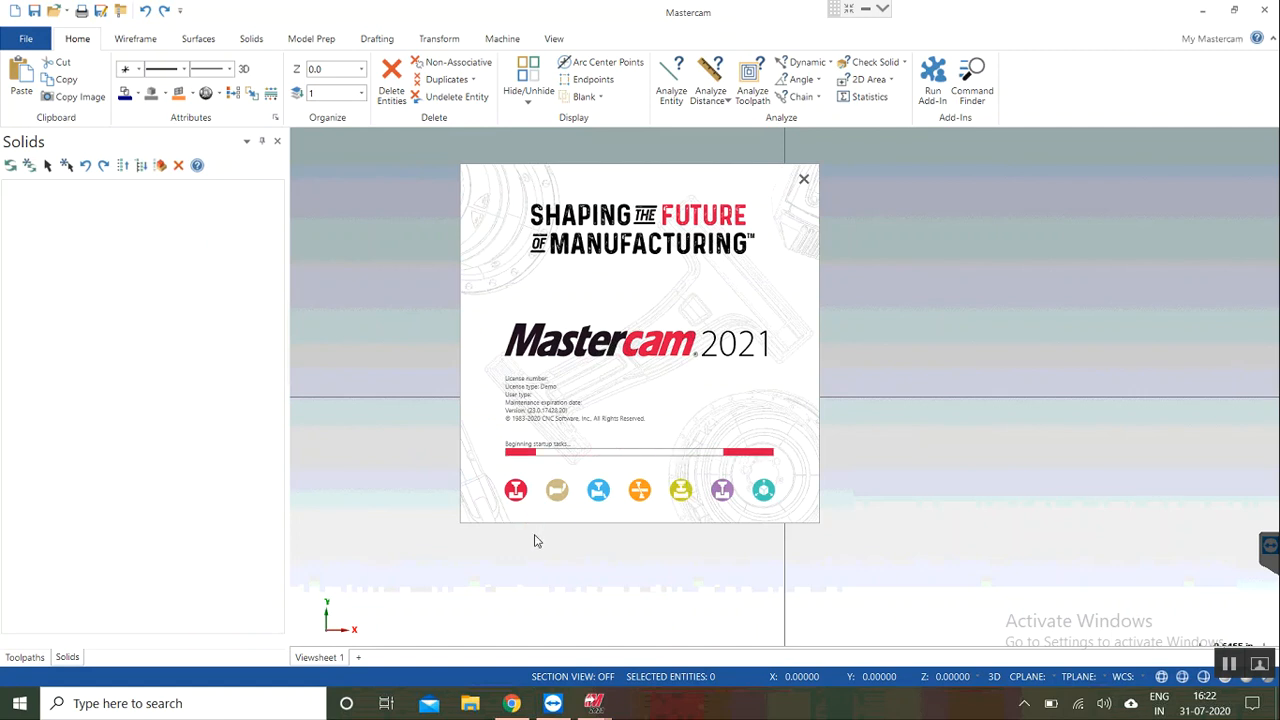
Step: Hide and redisplay the axes and gnomons, and switch the graphics view to Isometric (WCS)
{"action": "left_click", "coordinate": [553, 40]}
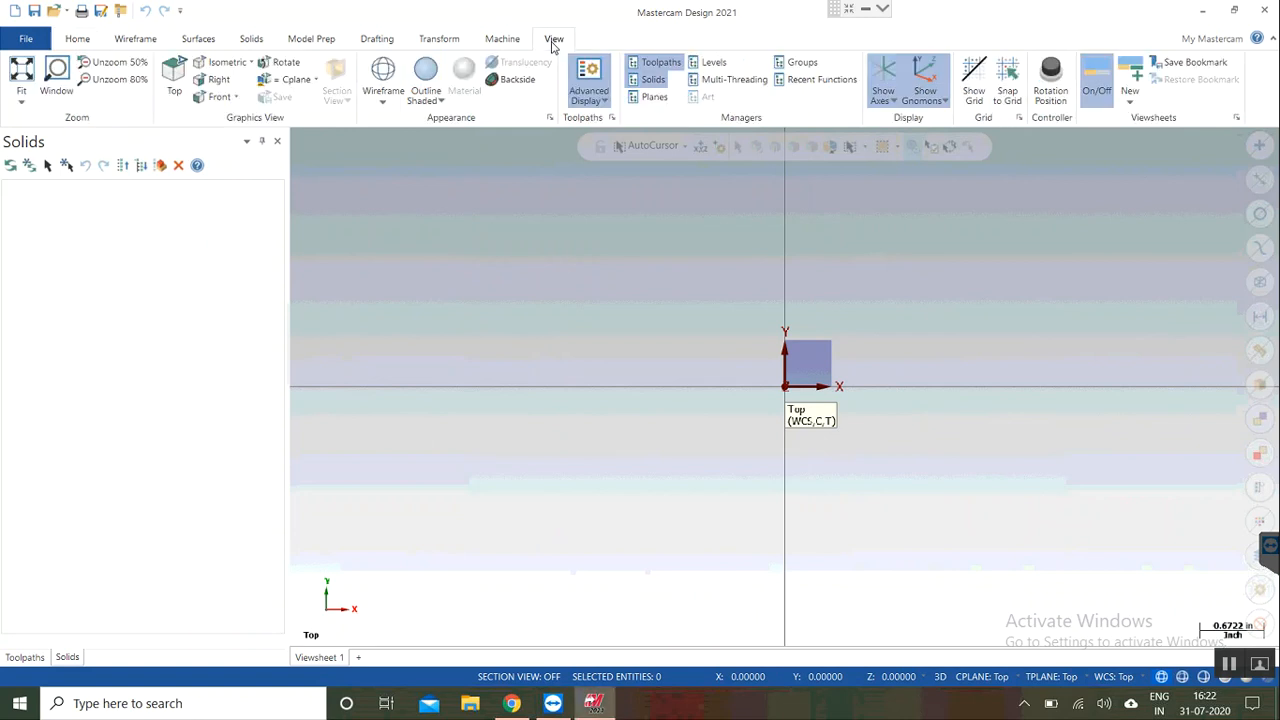
{"action": "left_click", "coordinate": [888, 80]}
{"action": "left_click", "coordinate": [934, 92]}
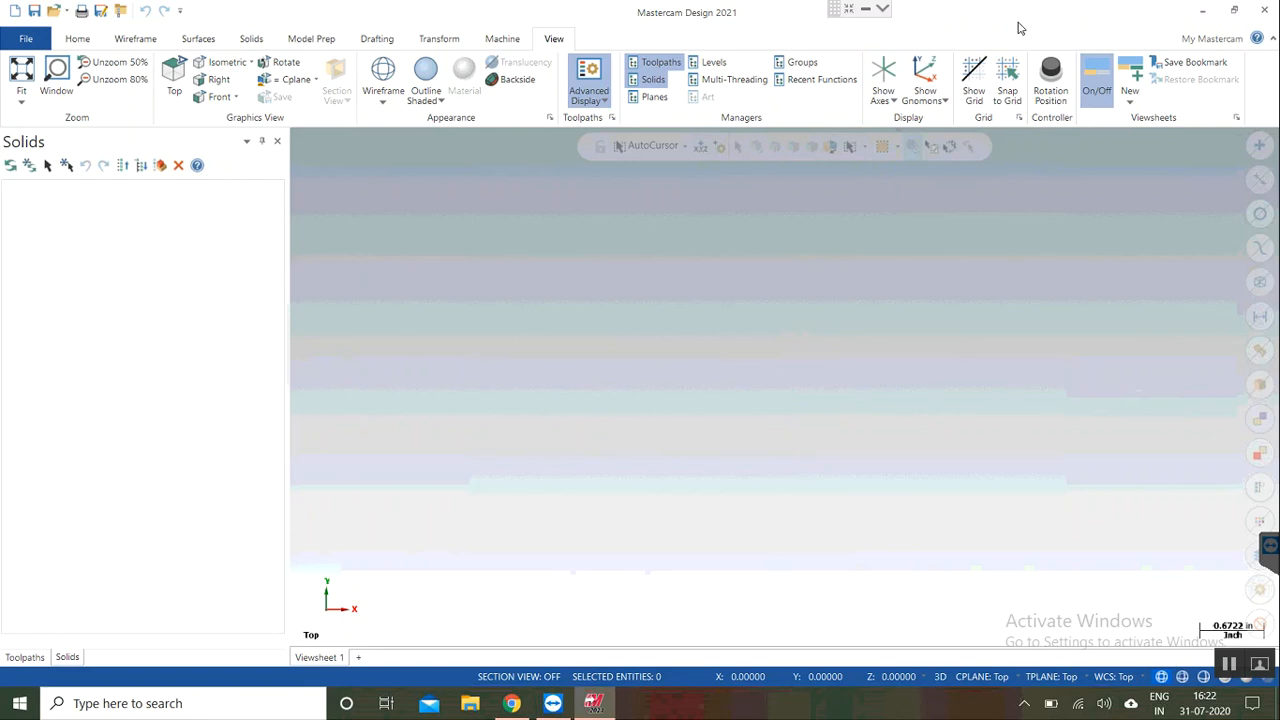
{"action": "left_click", "coordinate": [890, 76]}
{"action": "left_click", "coordinate": [925, 78]}
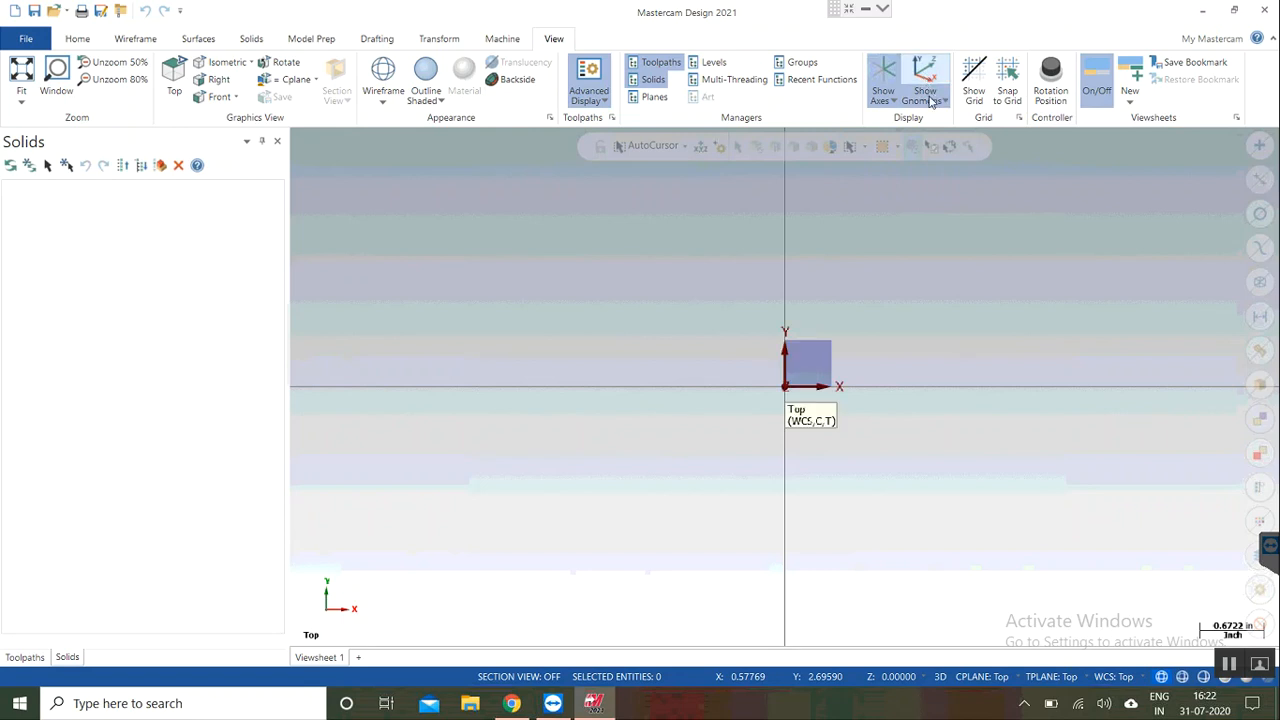
{"action": "right_click", "coordinate": [690, 358]}
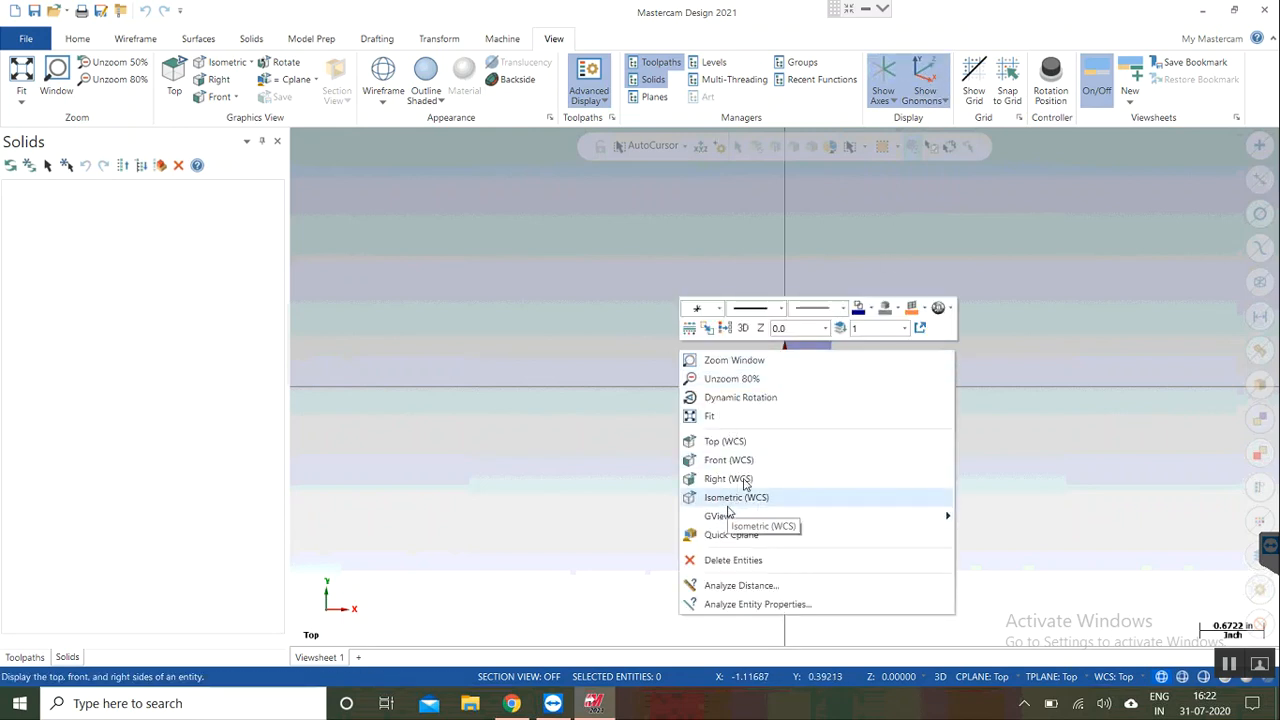
{"action": "left_click", "coordinate": [752, 497]}
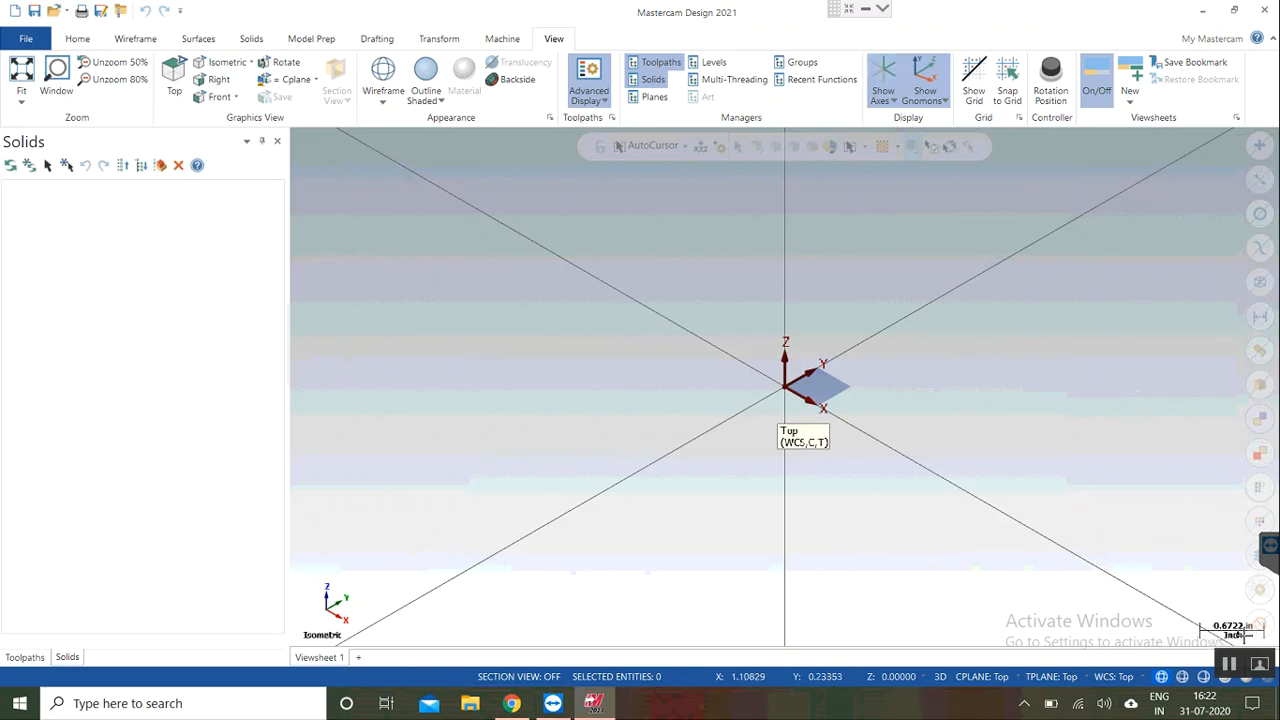
{"action": "left_click", "coordinate": [27, 40]}
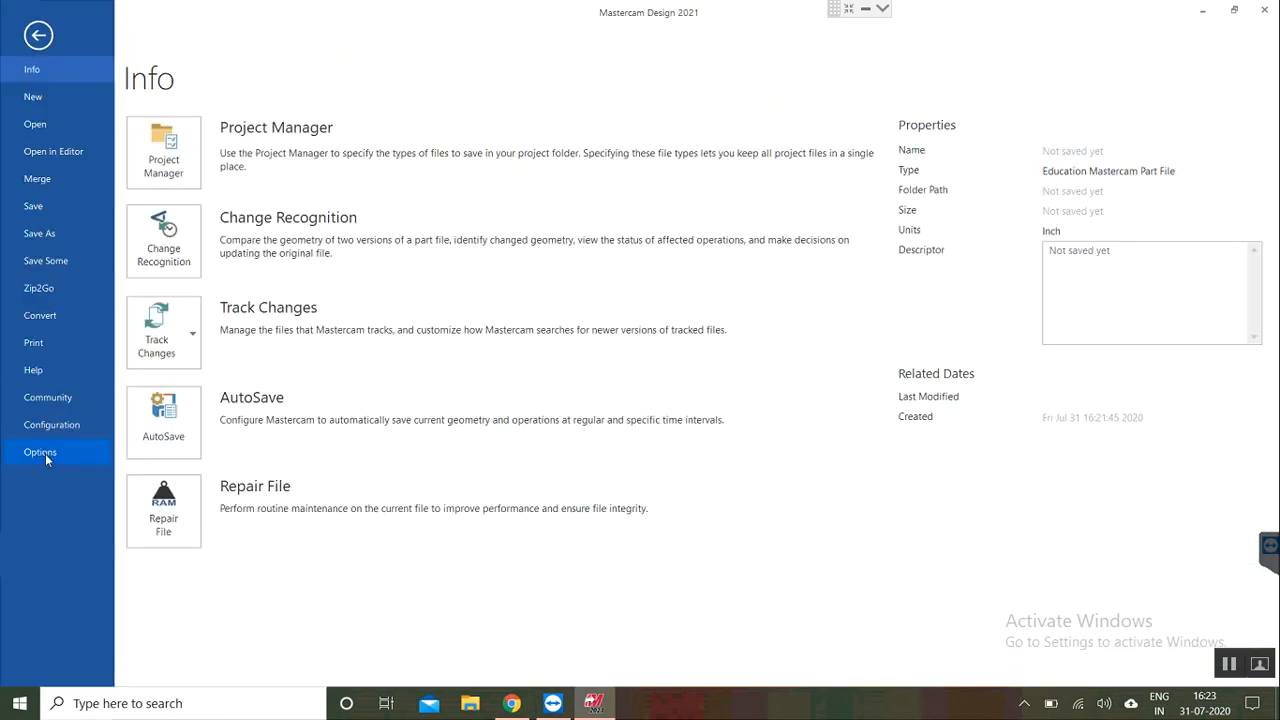
{"action": "left_click", "coordinate": [45, 452]}
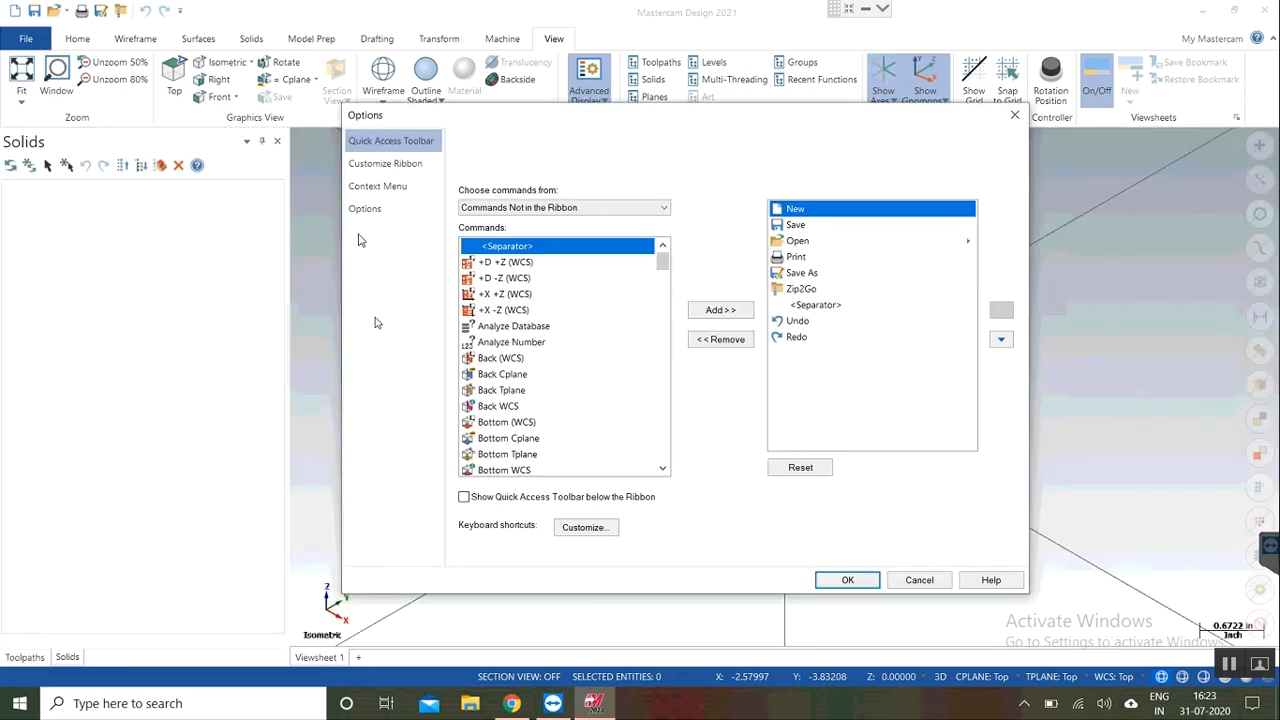
{"action": "left_click", "coordinate": [1014, 116]}
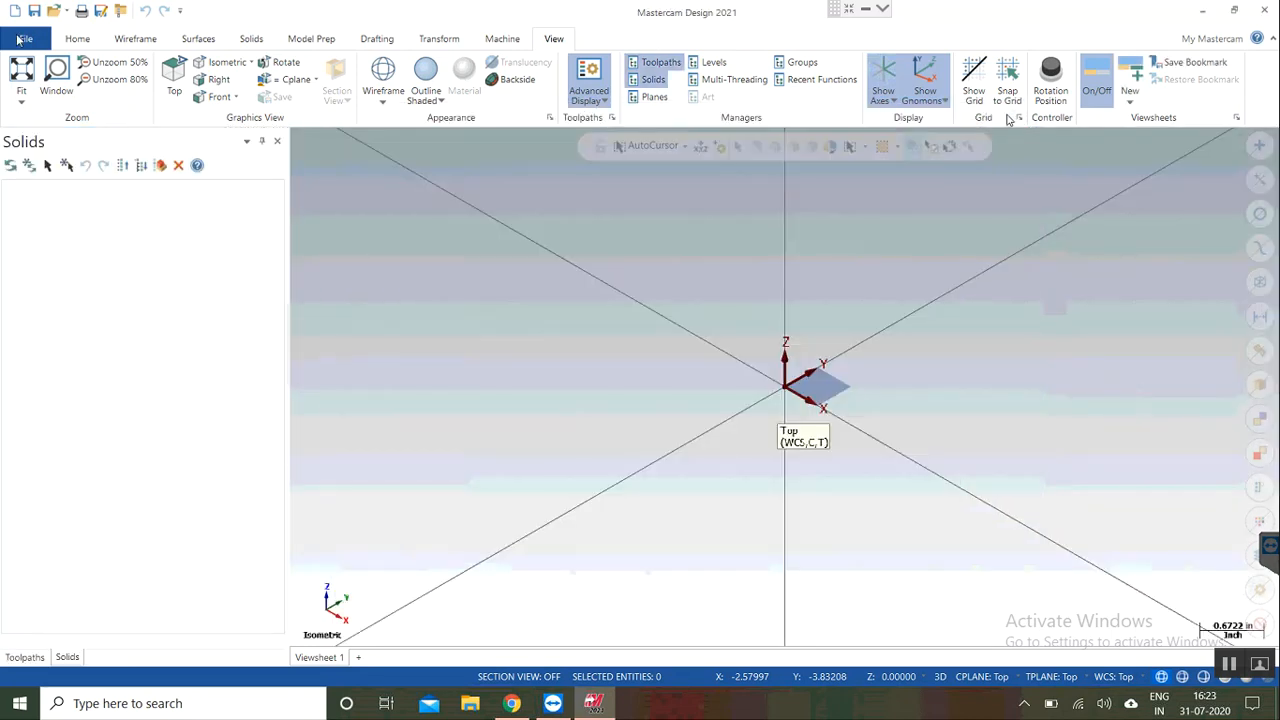
Step: Switch the current system configuration to the metric file mcamxm.config
{"action": "left_click", "coordinate": [24, 40]}
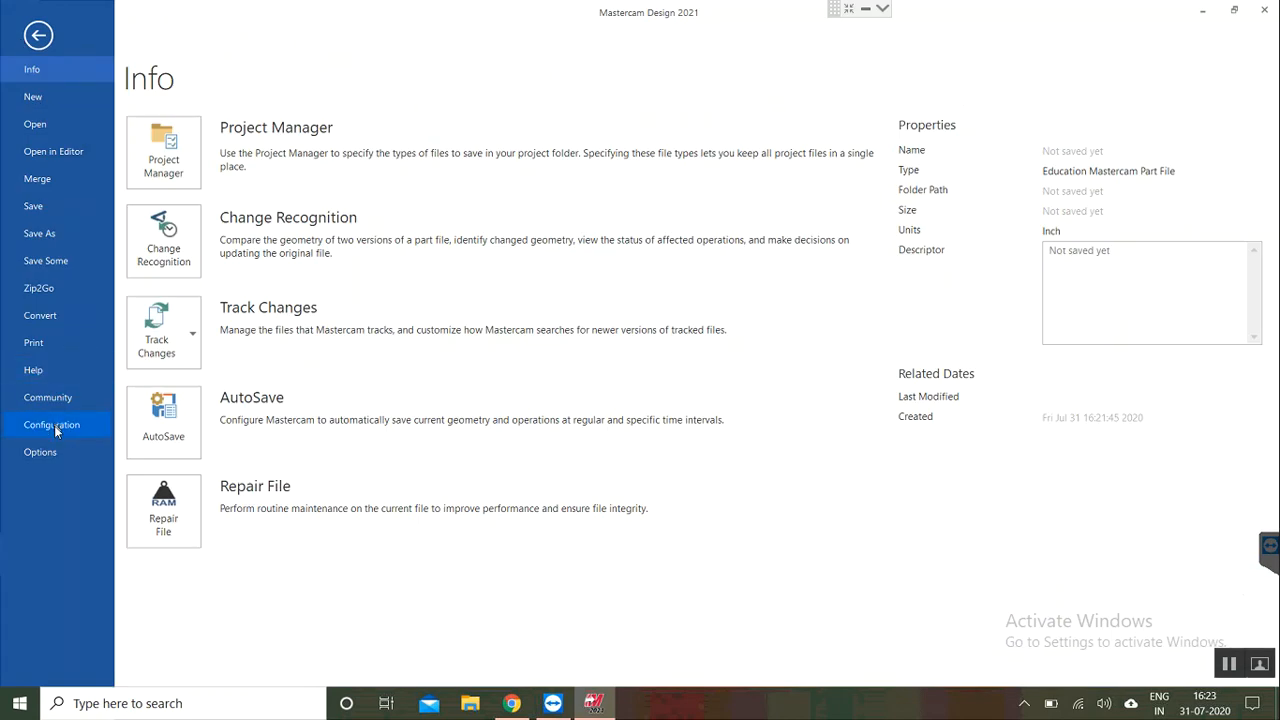
{"action": "left_click", "coordinate": [55, 425]}
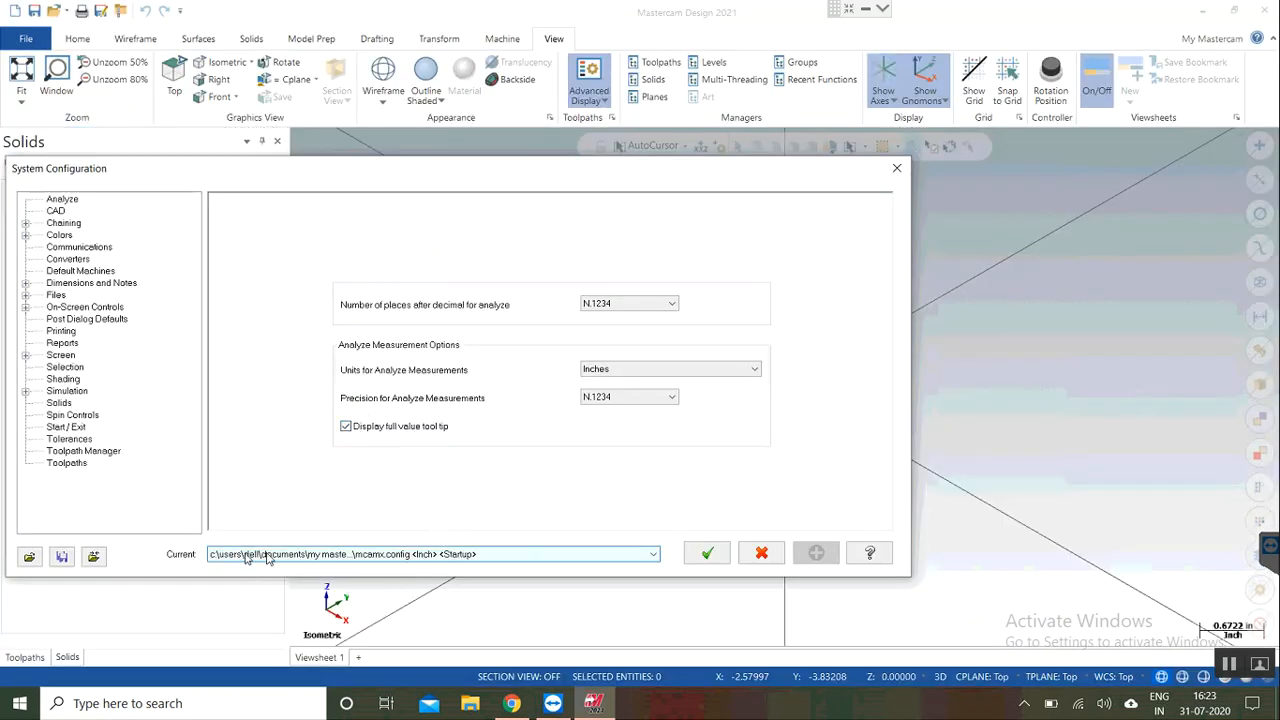
{"action": "left_click", "coordinate": [506, 556]}
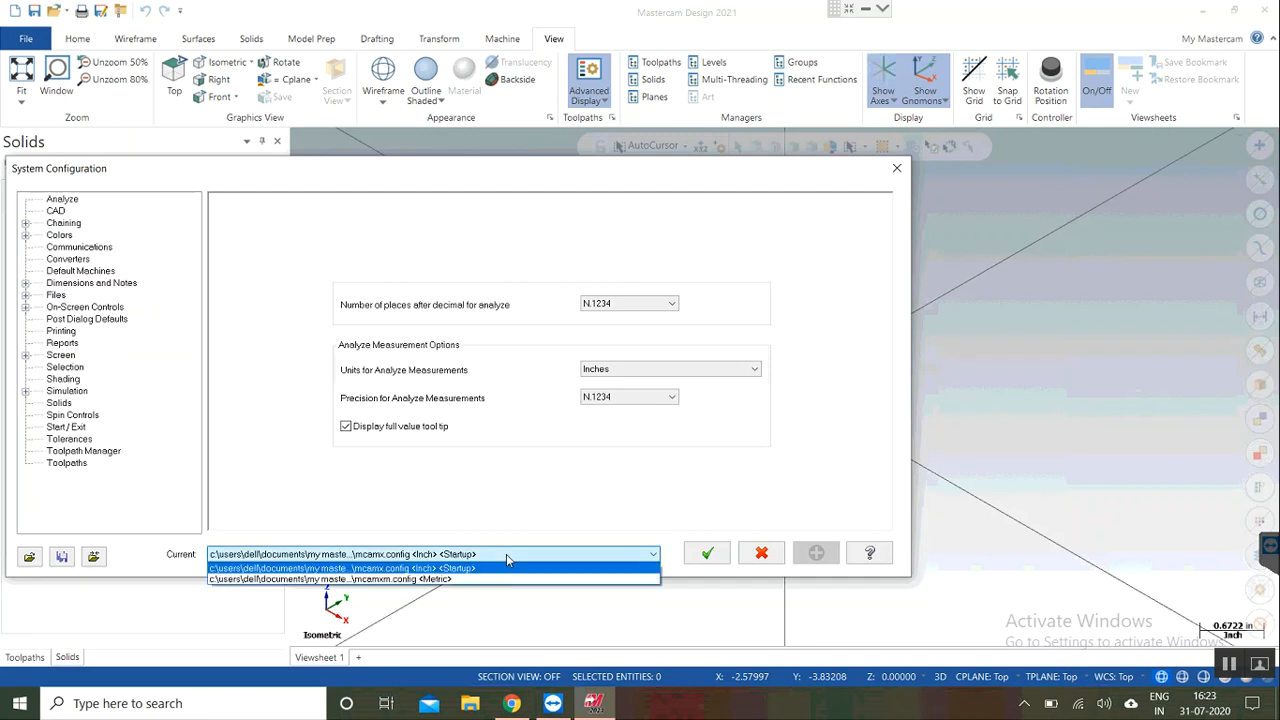
{"action": "left_click", "coordinate": [449, 580]}
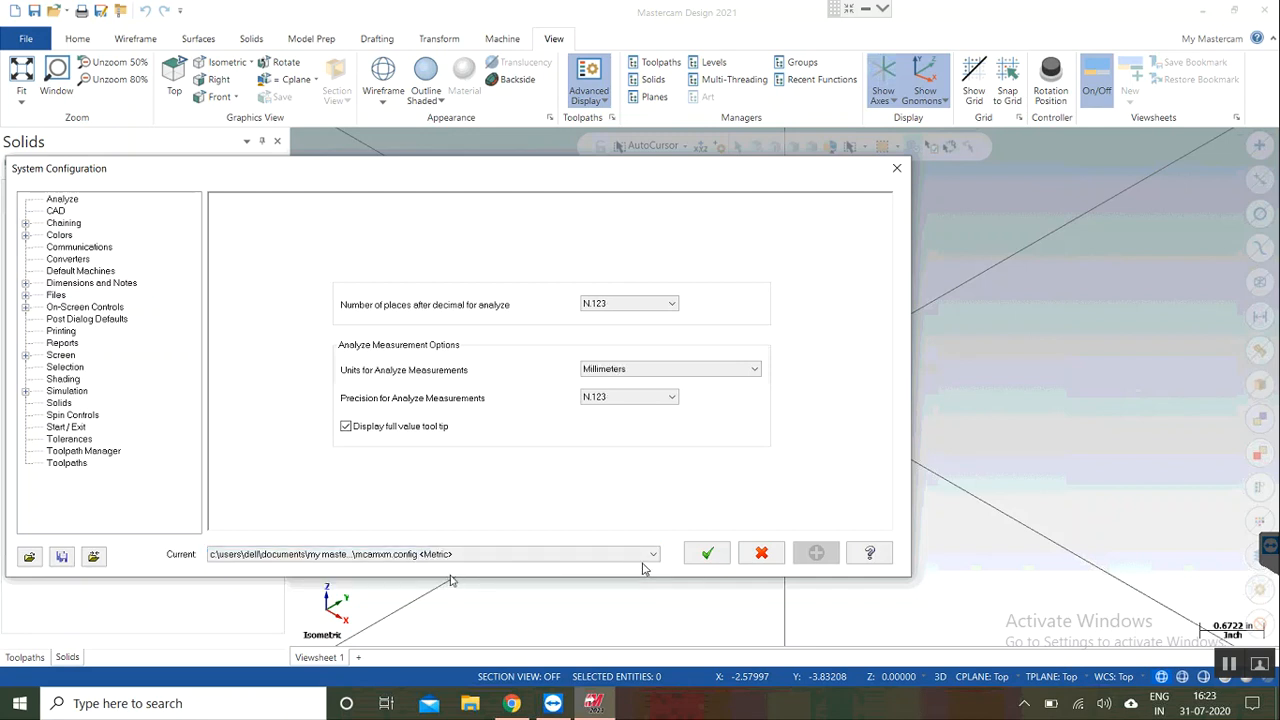
{"action": "left_click", "coordinate": [707, 554]}
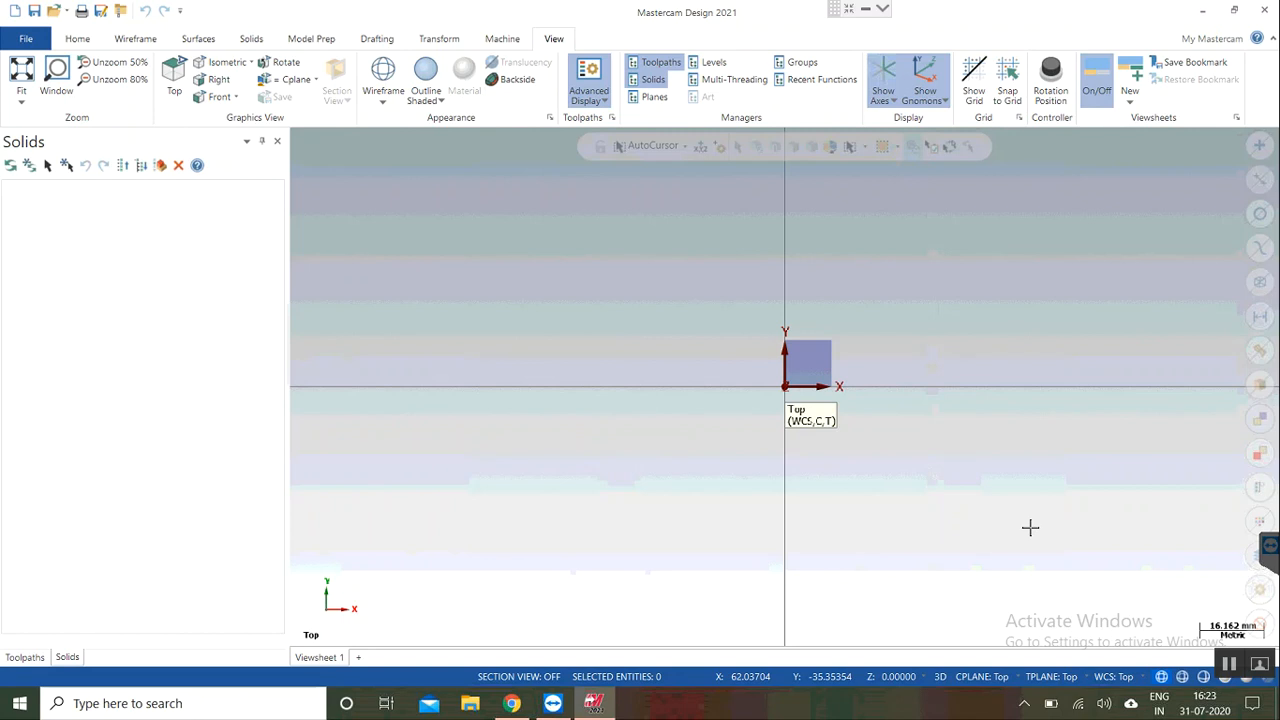
Step: Set the startup configuration to the metric mcamxm.config and save the settings to the configuration file
{"action": "left_click", "coordinate": [27, 40]}
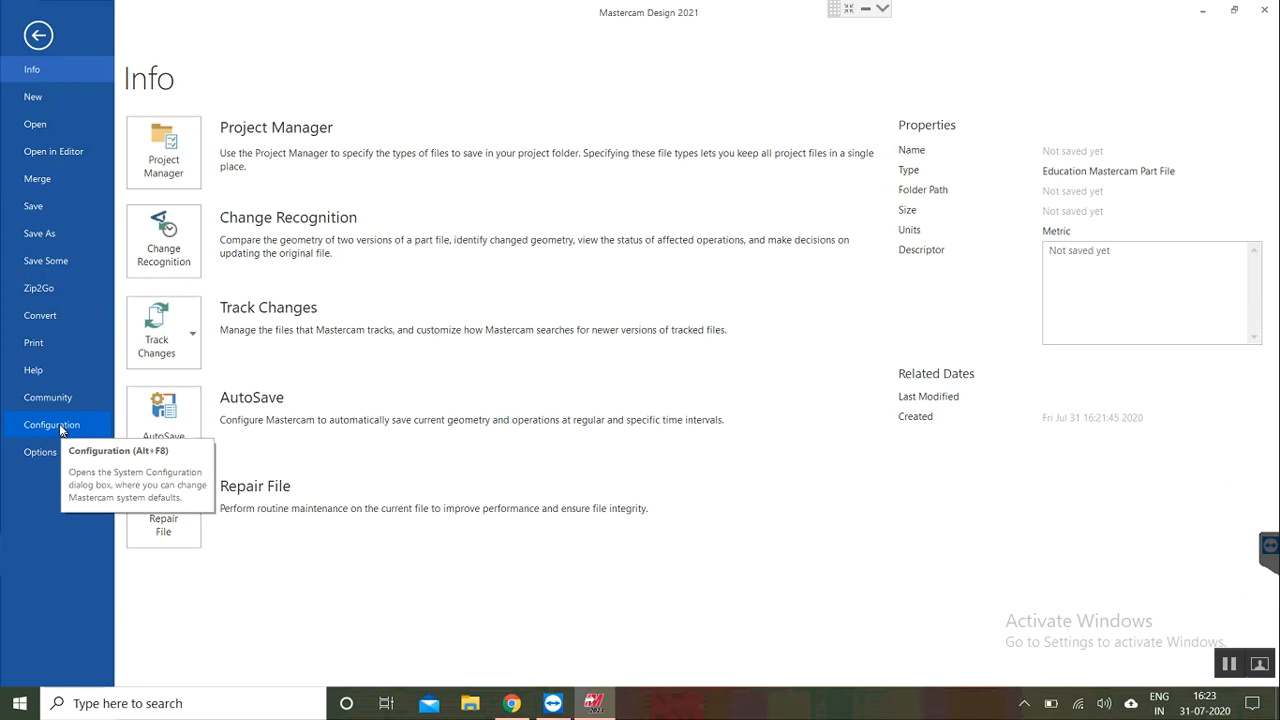
{"action": "left_click", "coordinate": [58, 424]}
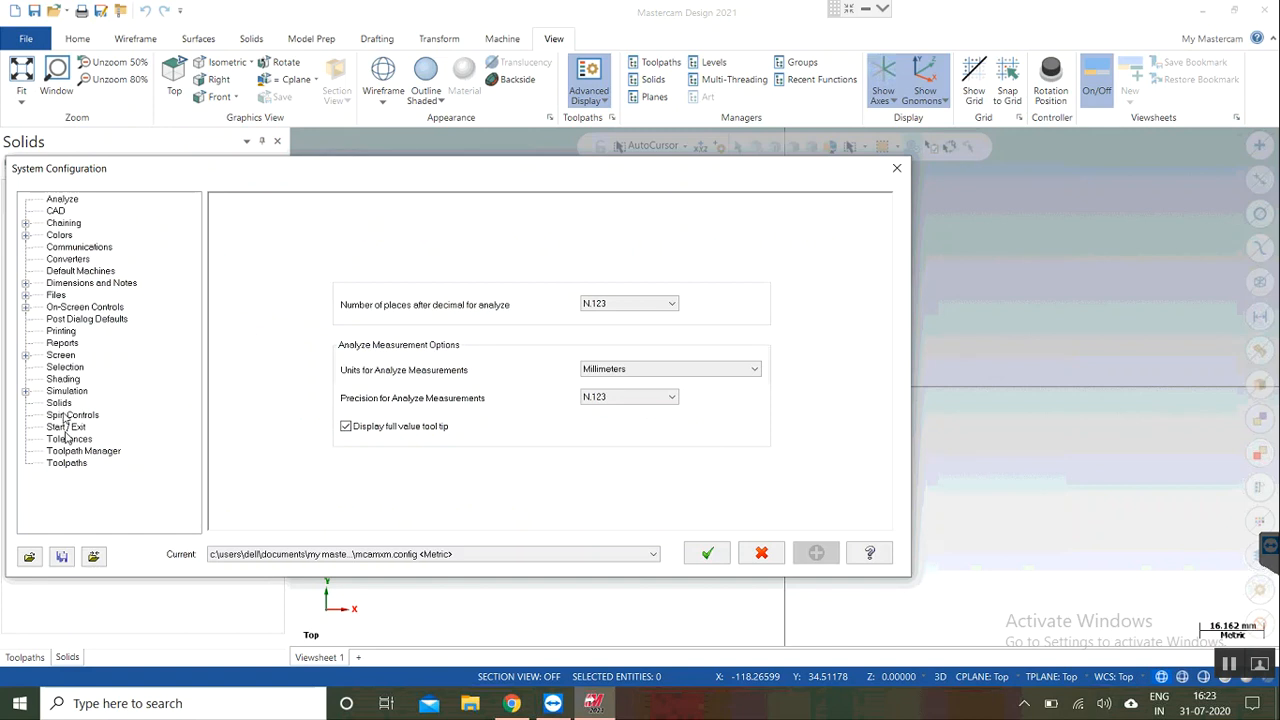
{"action": "left_click", "coordinate": [65, 426]}
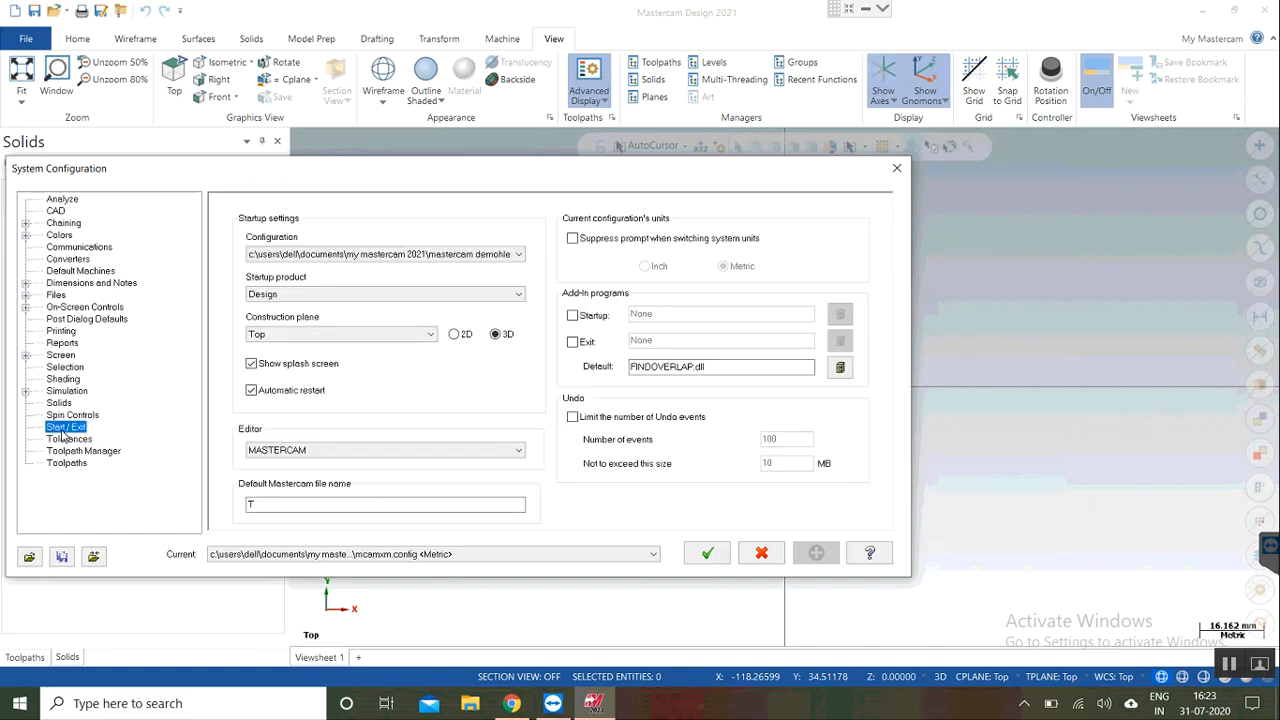
{"action": "left_click", "coordinate": [517, 256]}
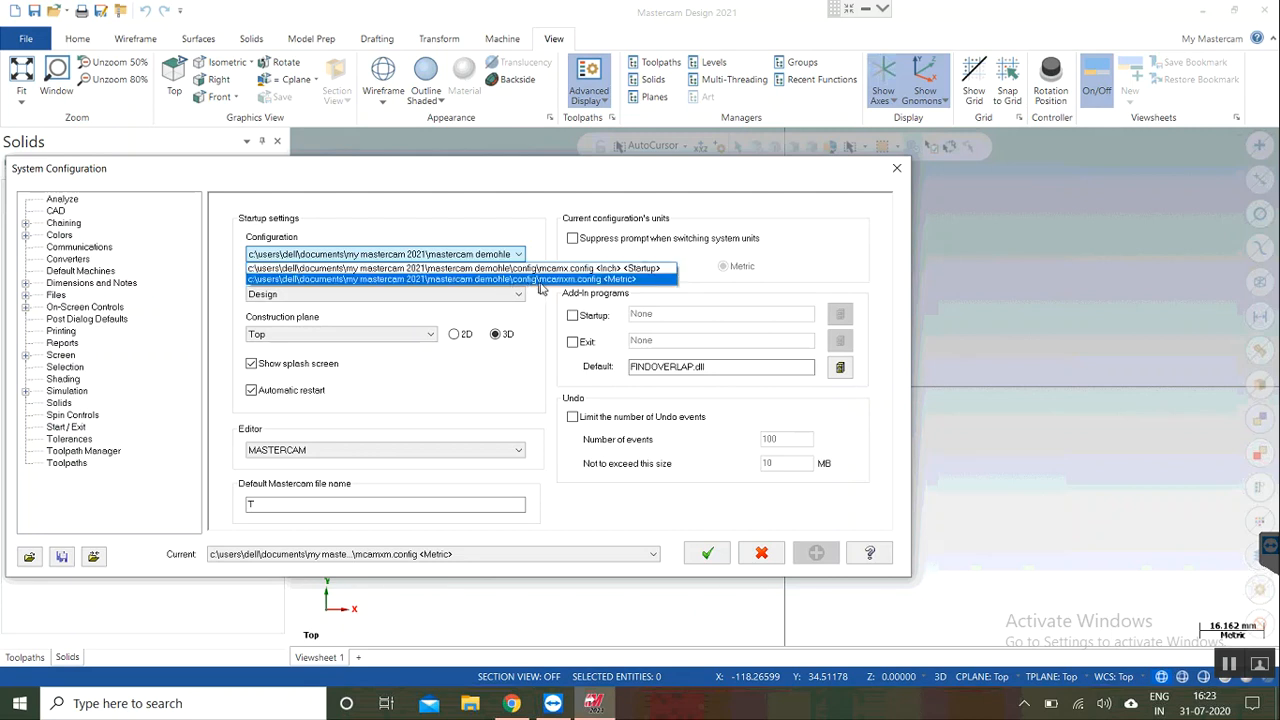
{"action": "left_click", "coordinate": [539, 280]}
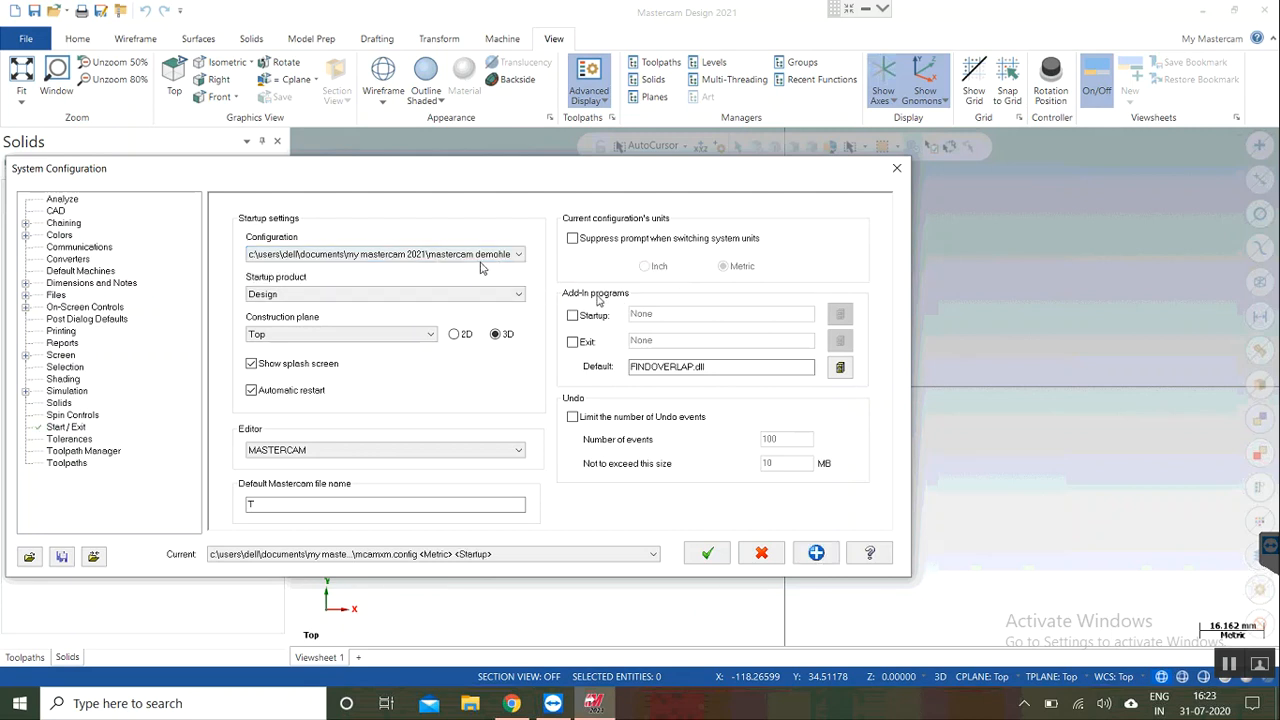
{"action": "left_click", "coordinate": [715, 561]}
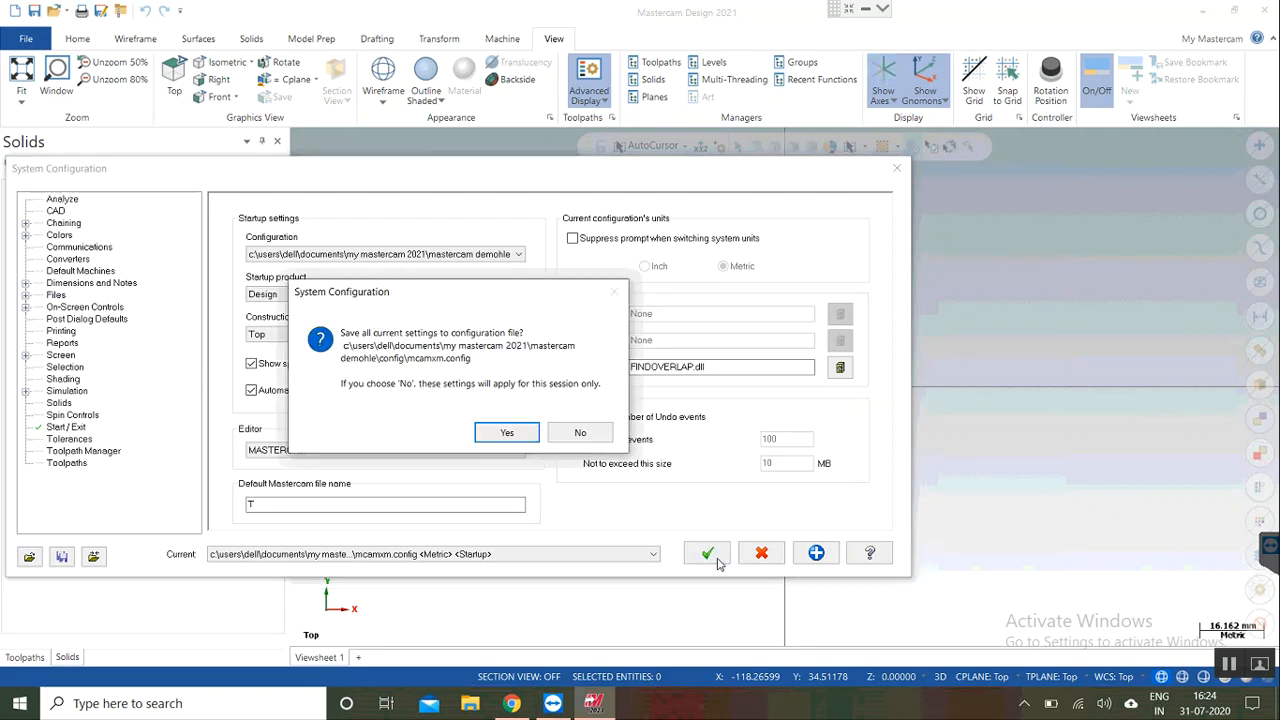
{"action": "left_click", "coordinate": [508, 434]}
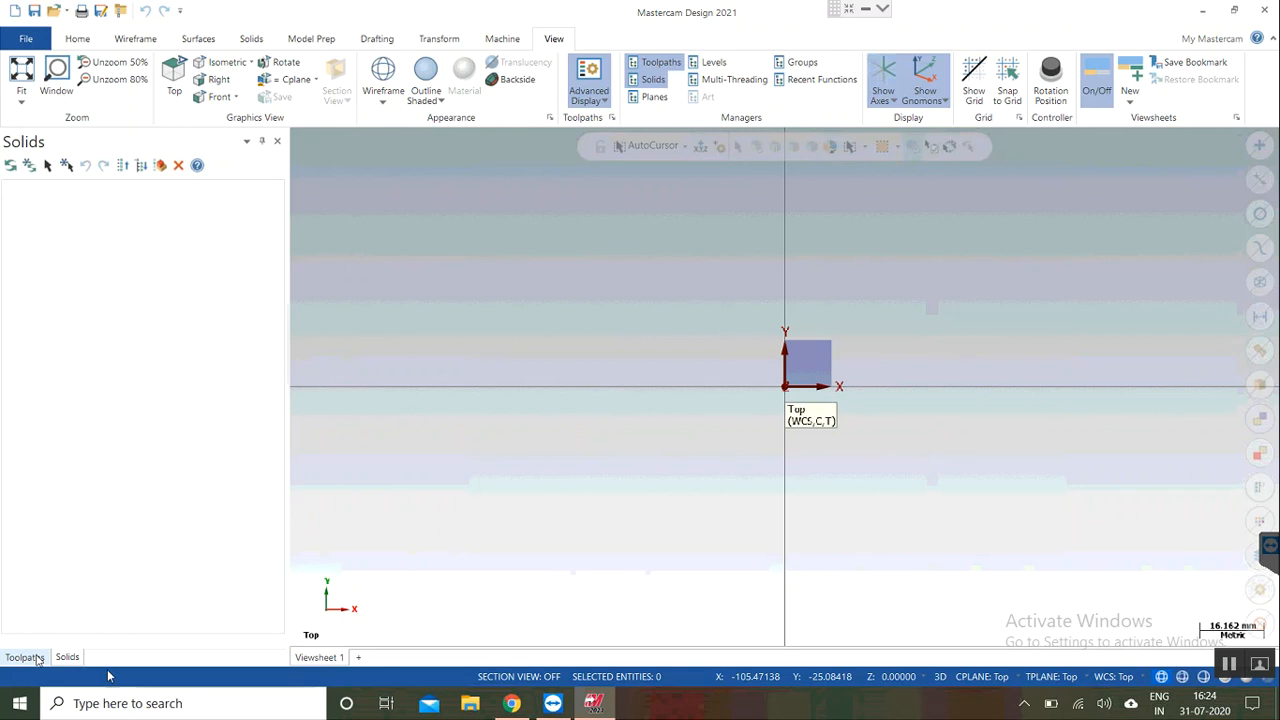
Step: Display the Planes manager, and add a machine group with the default Mill in the Toolpaths manager
{"action": "left_click", "coordinate": [651, 98]}
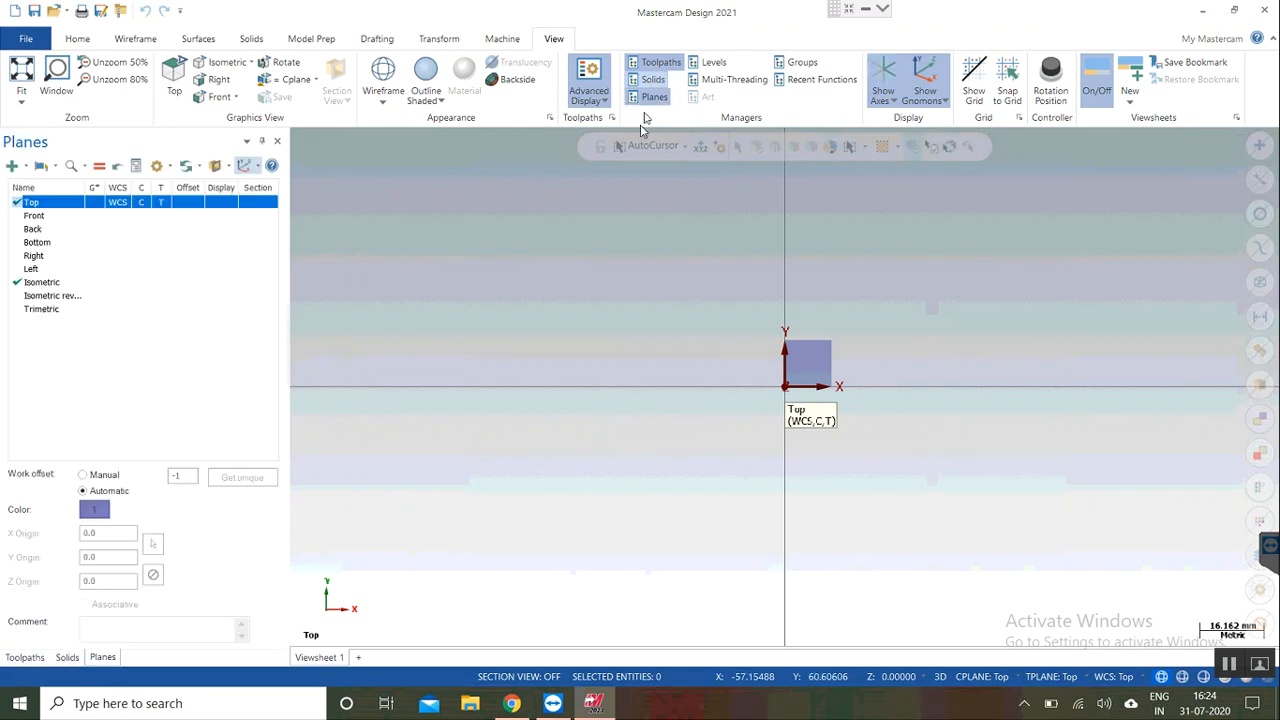
{"action": "left_click", "coordinate": [37, 659]}
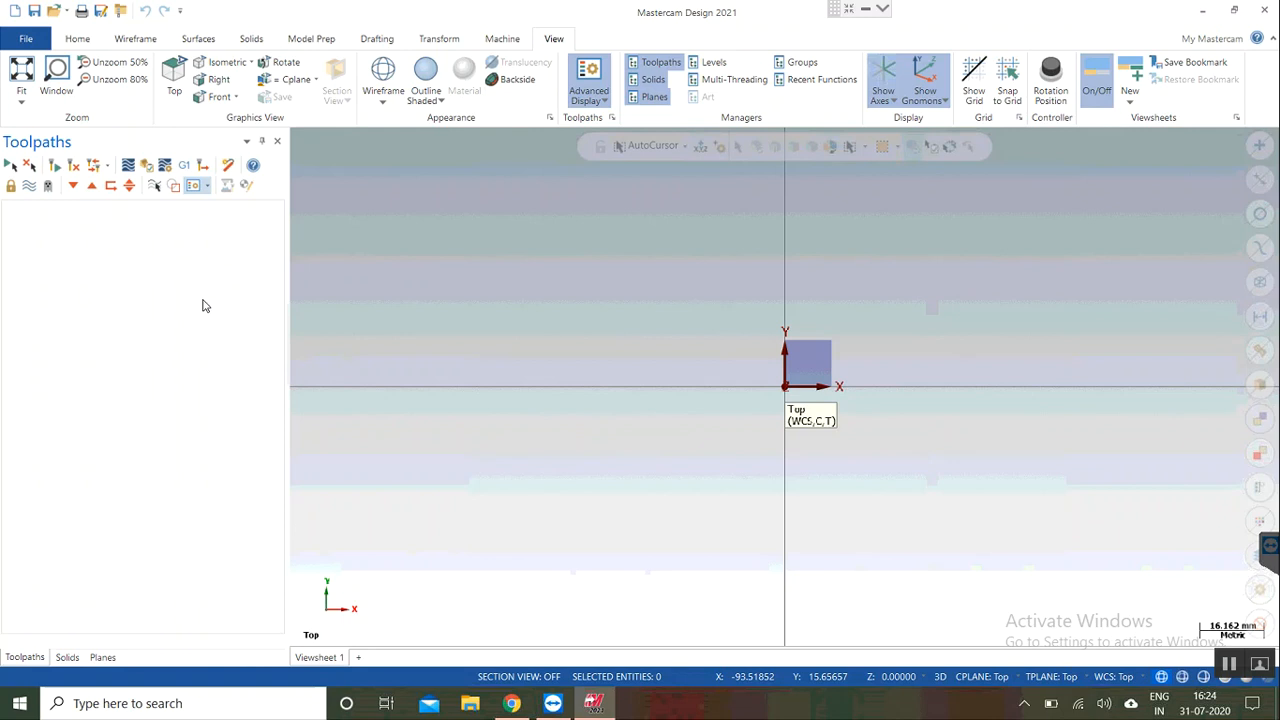
{"action": "left_click", "coordinate": [500, 42]}
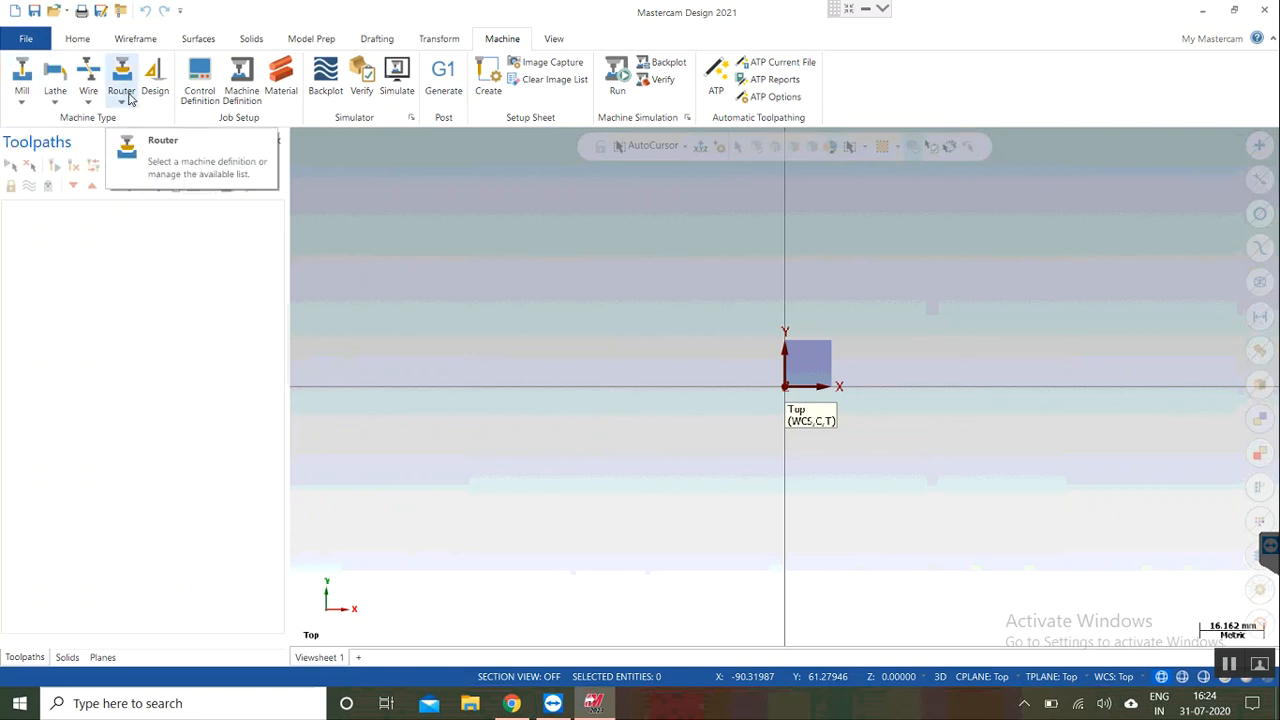
{"action": "left_click", "coordinate": [25, 92]}
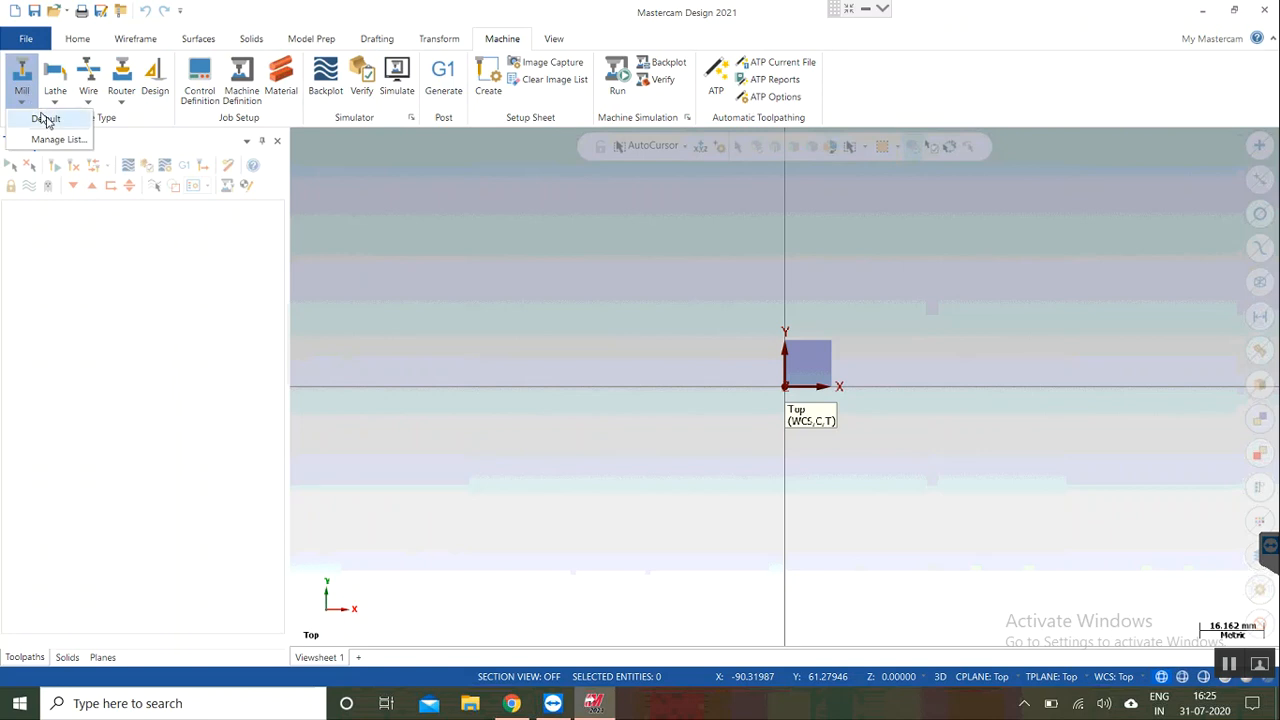
{"action": "left_click", "coordinate": [45, 120]}
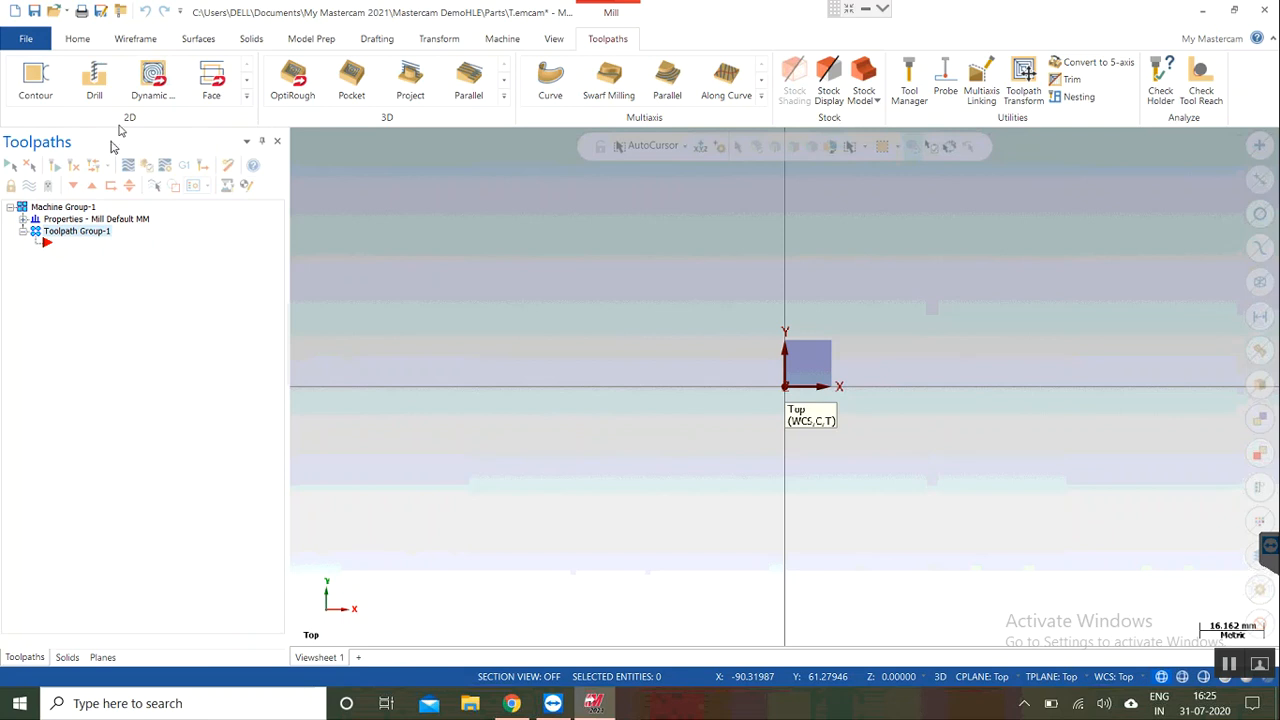
{"action": "left_click", "coordinate": [137, 42]}
{"action": "left_click", "coordinate": [198, 42]}
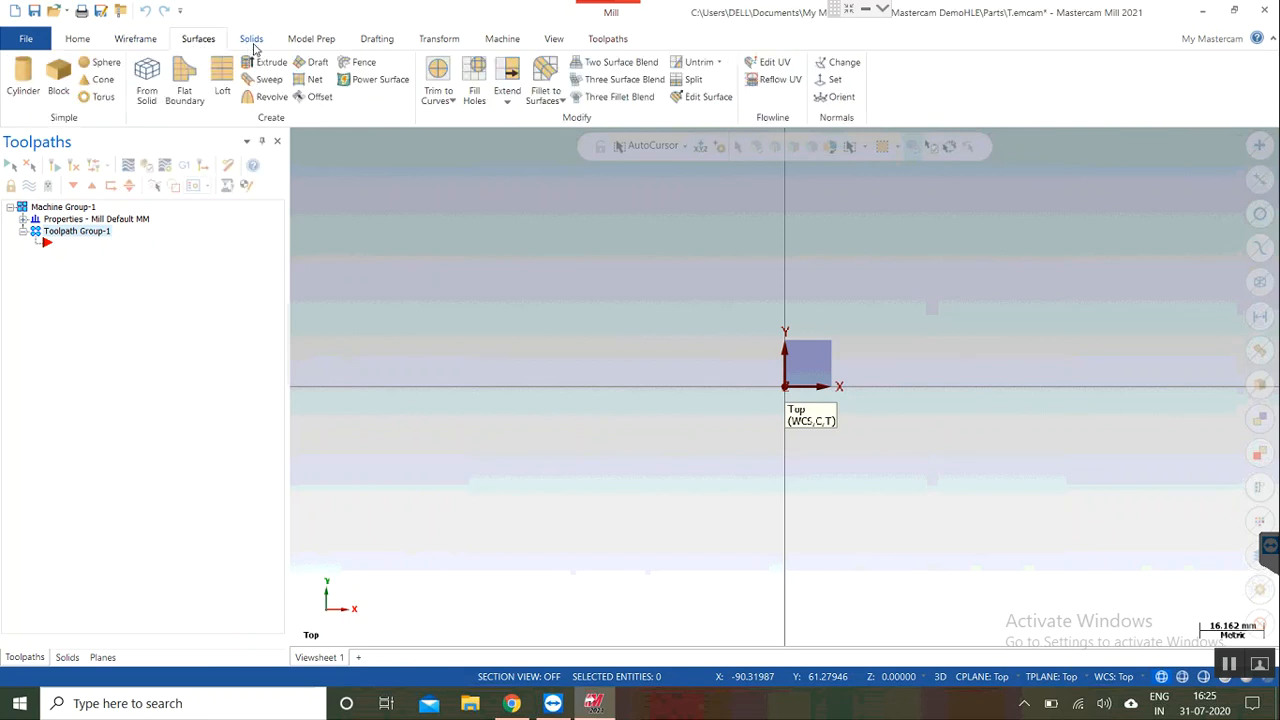
{"action": "left_click", "coordinate": [251, 41]}
{"action": "left_click", "coordinate": [593, 41]}
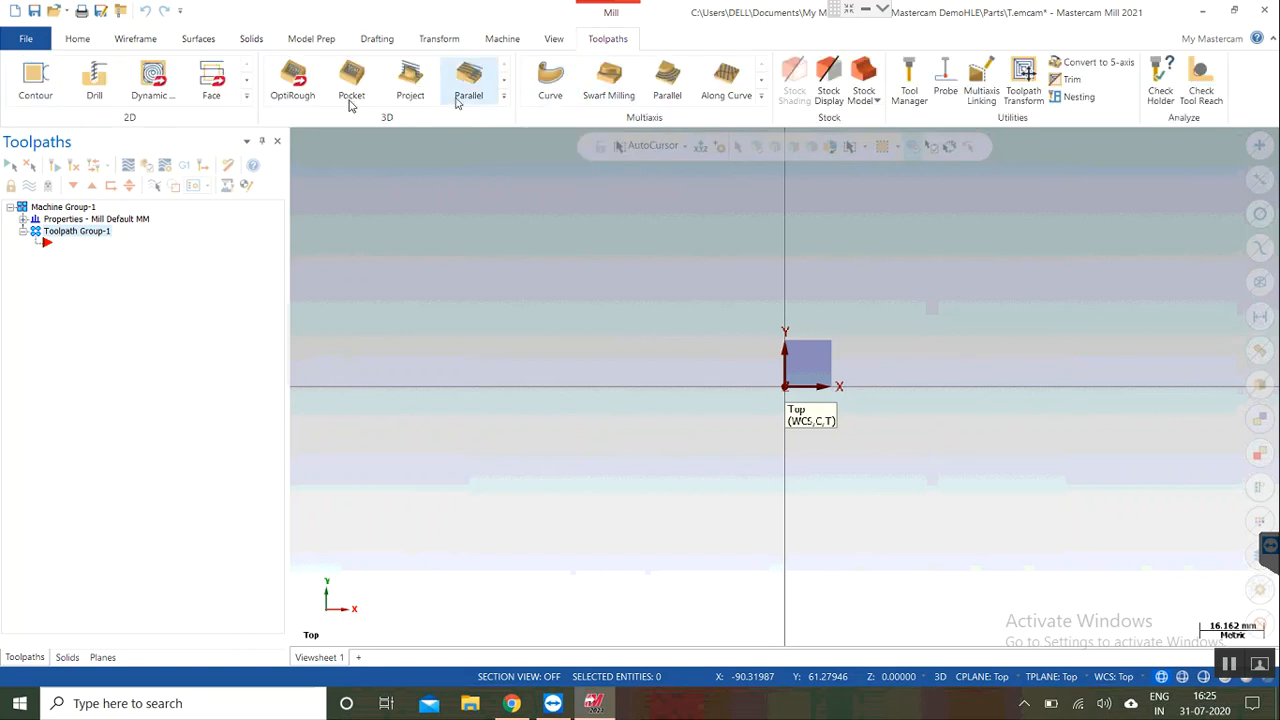
{"action": "scroll", "coordinate": [1017, 278], "scroll_direction": "up", "scroll_amount": 2}
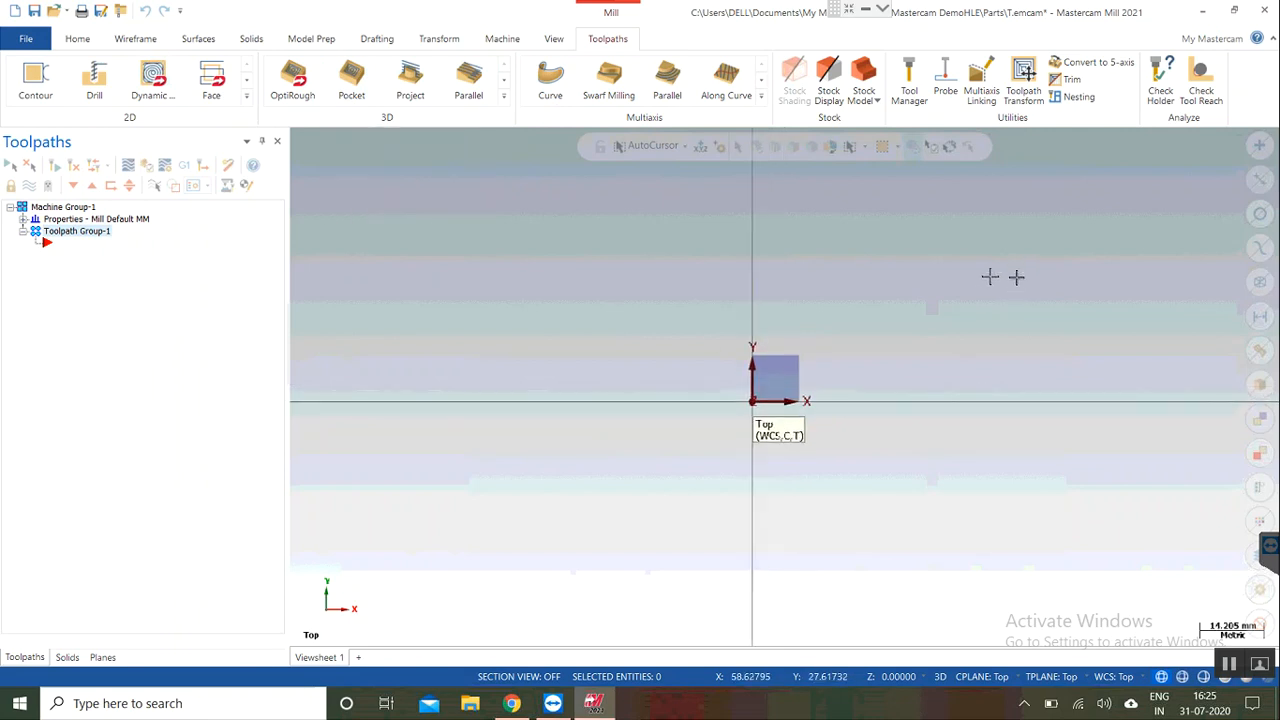
{"action": "scroll", "coordinate": [1017, 274], "scroll_direction": "up", "scroll_amount": 1}
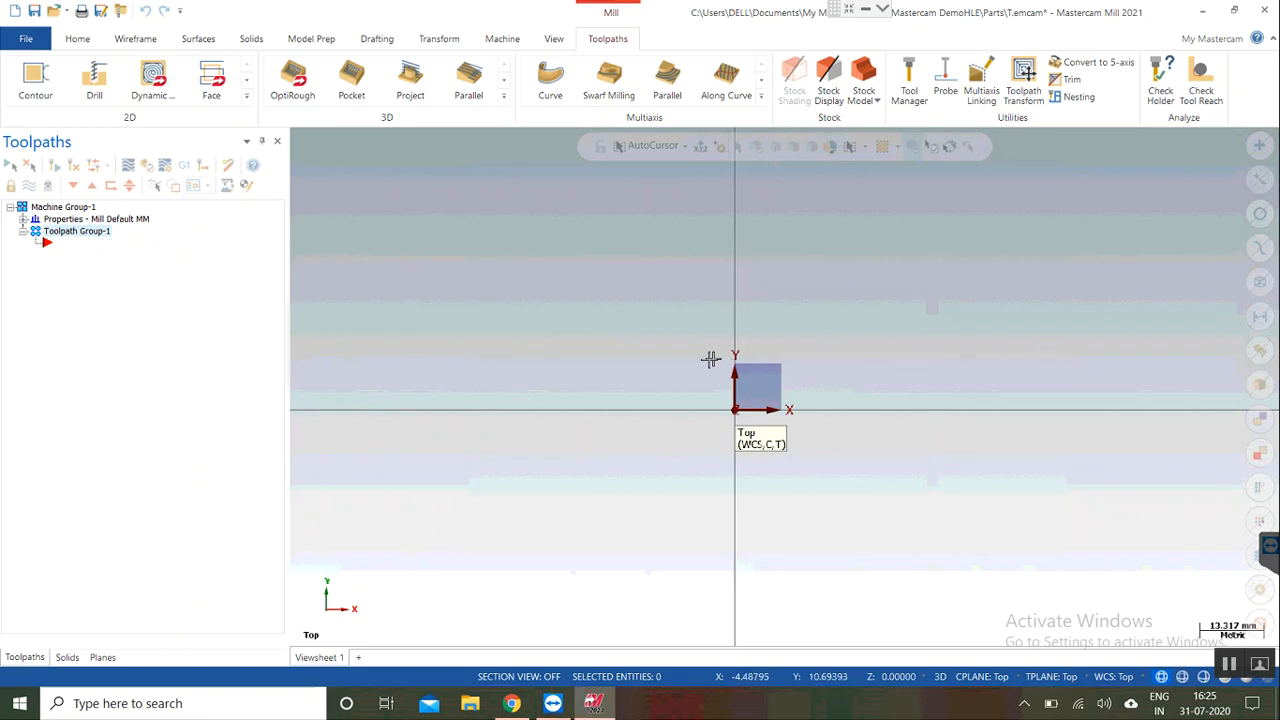
Step: Sketch a wireframe rectangle about 50 mm wide and 37 mm high with its first corner at the origin
{"action": "left_click", "coordinate": [136, 39]}
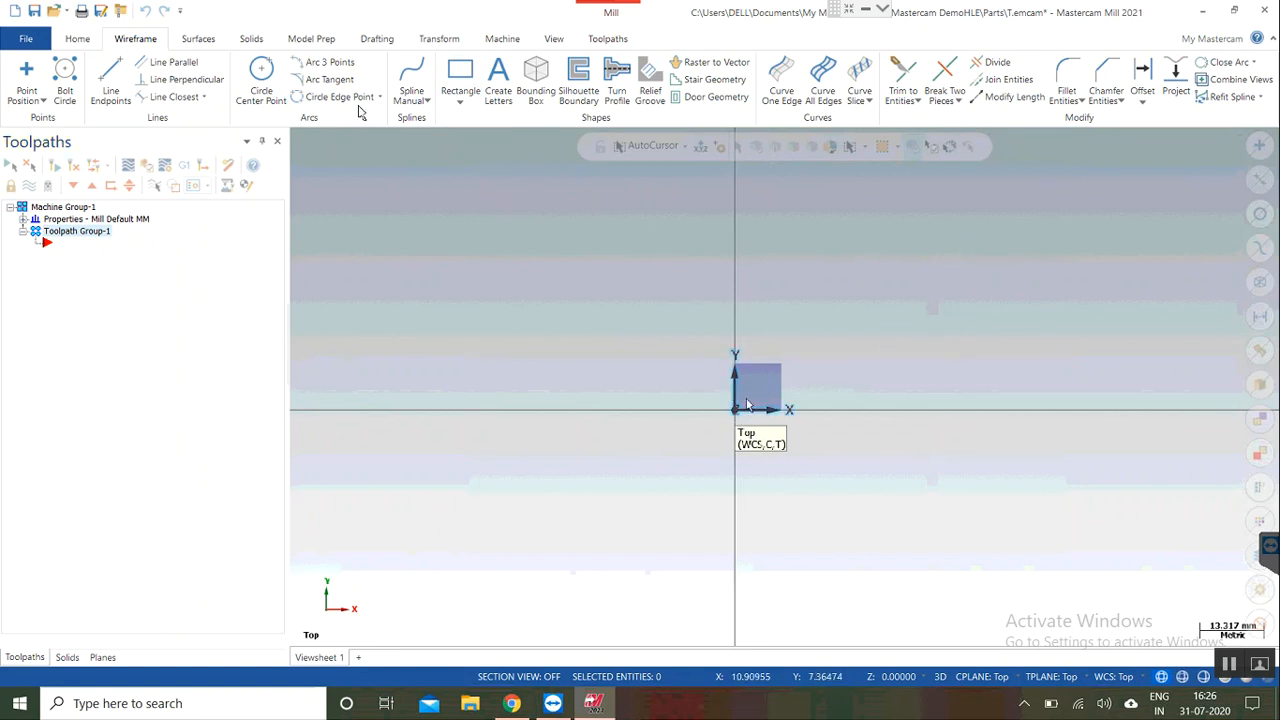
{"action": "left_click", "coordinate": [460, 78]}
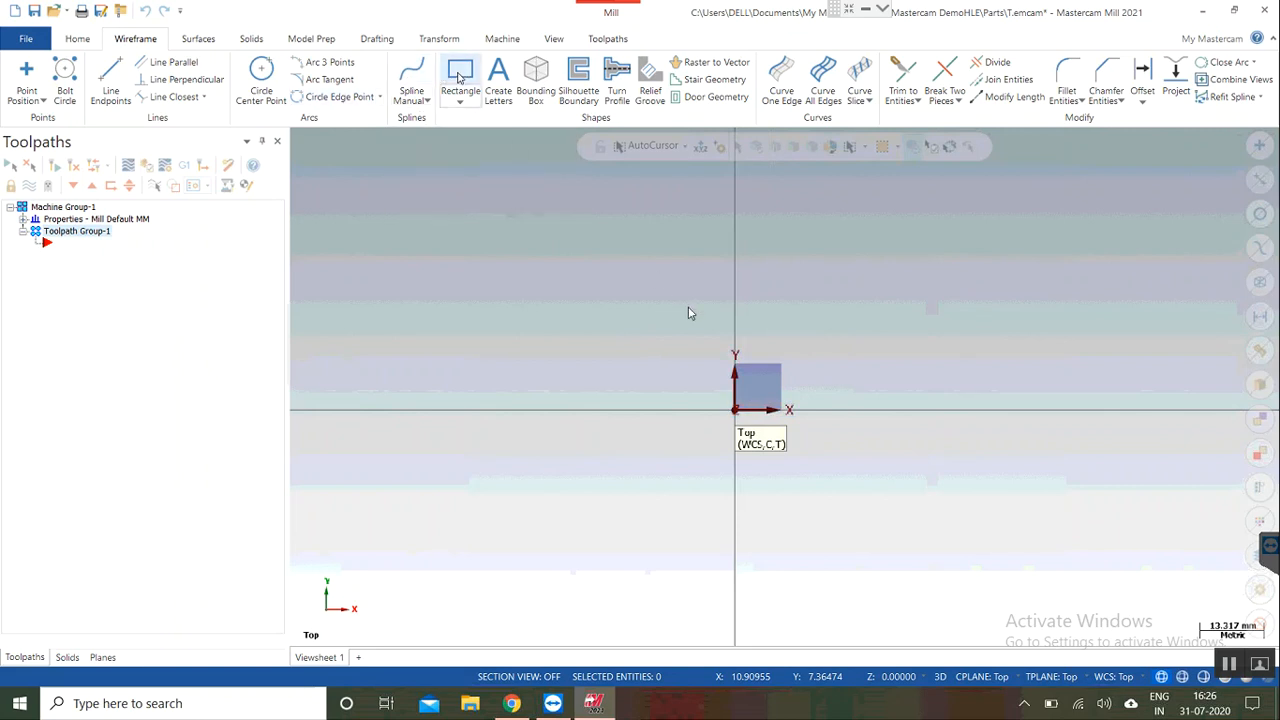
{"action": "left_click", "coordinate": [757, 399]}
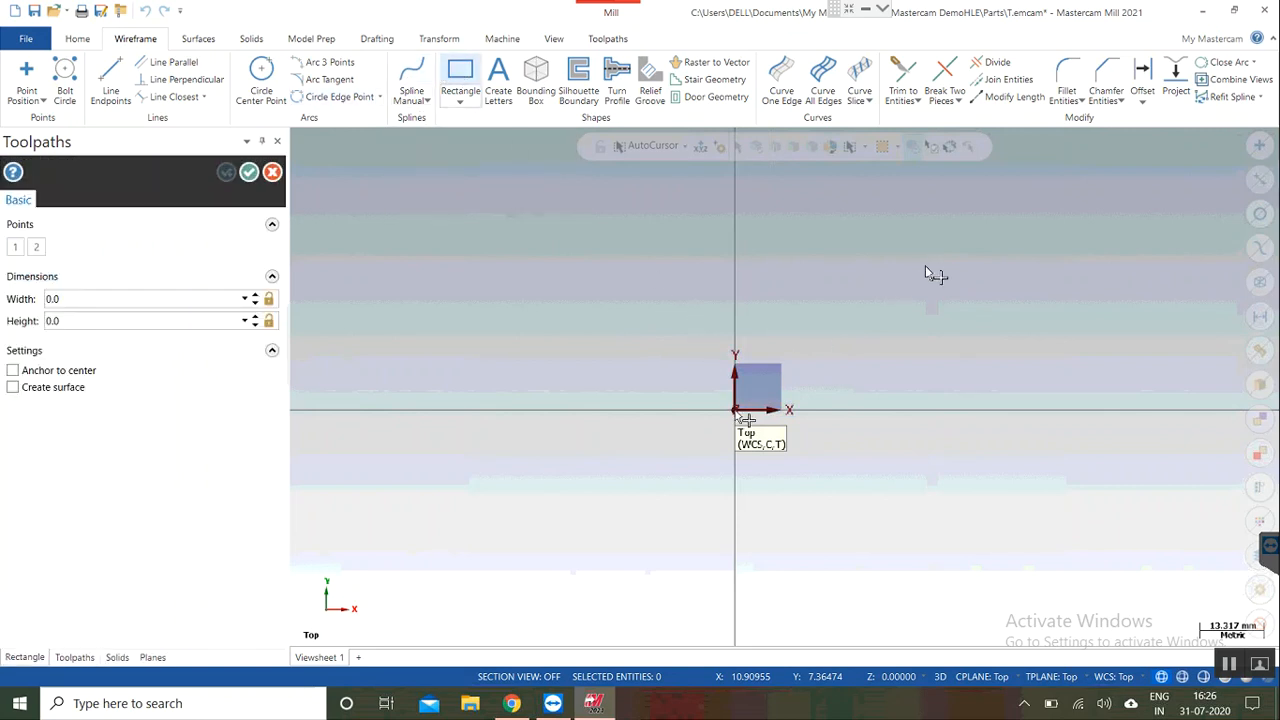
{"action": "left_click", "coordinate": [976, 231]}
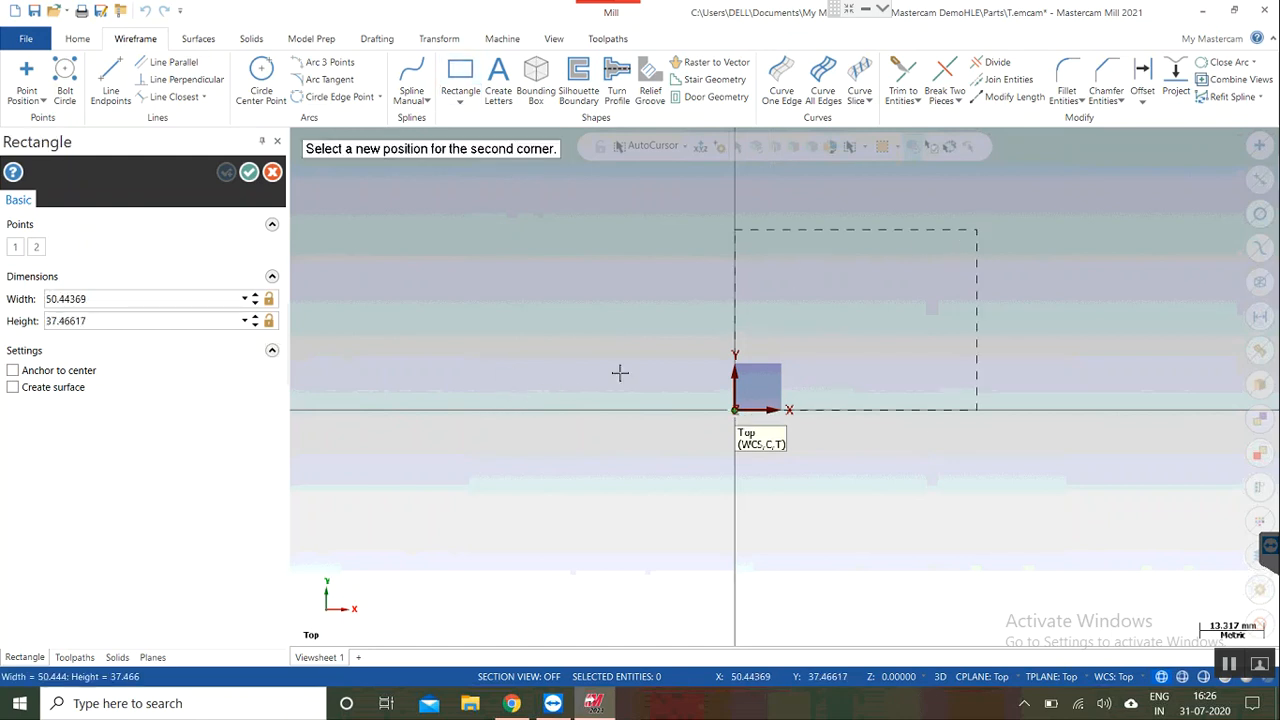
{"action": "left_click", "coordinate": [787, 275]}
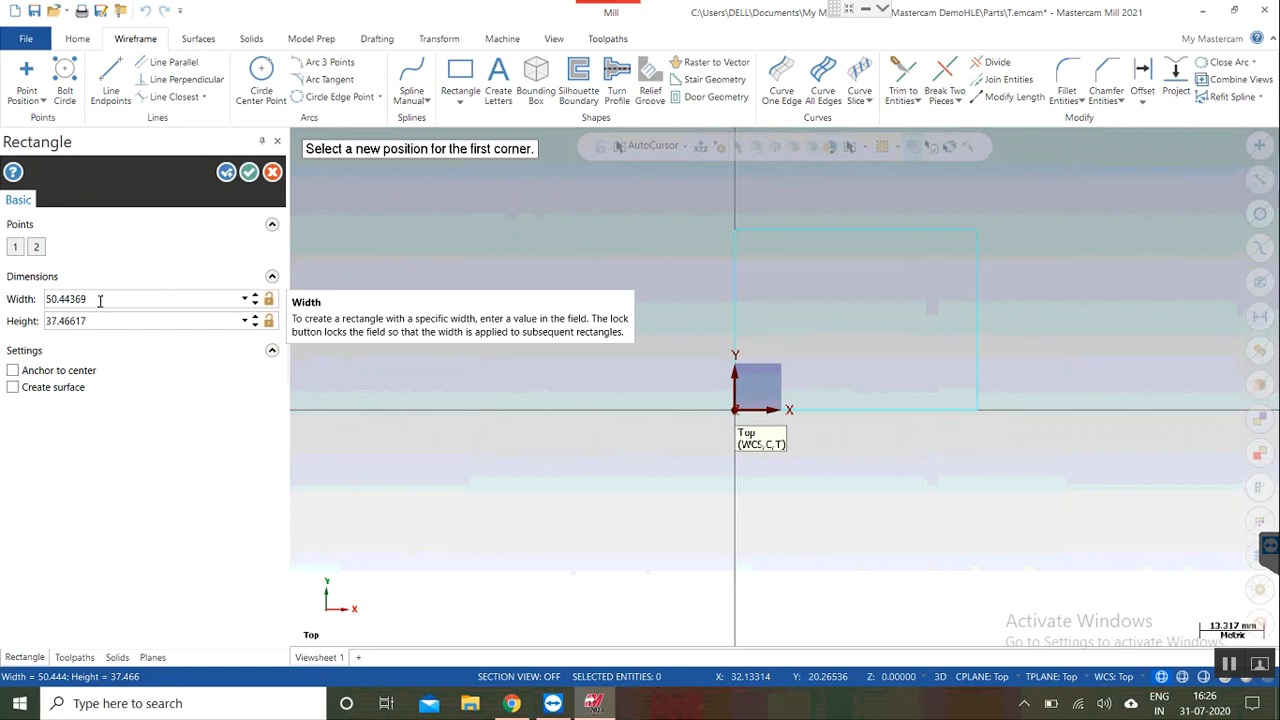
Step: Set the rectangle's width to 120 mm
{"action": "left_click", "coordinate": [190, 292]}
{"action": "double_click", "coordinate": [177, 295]}
{"action": "key", "text": "BackSpace"}
{"action": "key", "text": "BackSpace"}
{"action": "key", "text": "BackSpace"}
{"action": "key", "text": "BackSpace"}
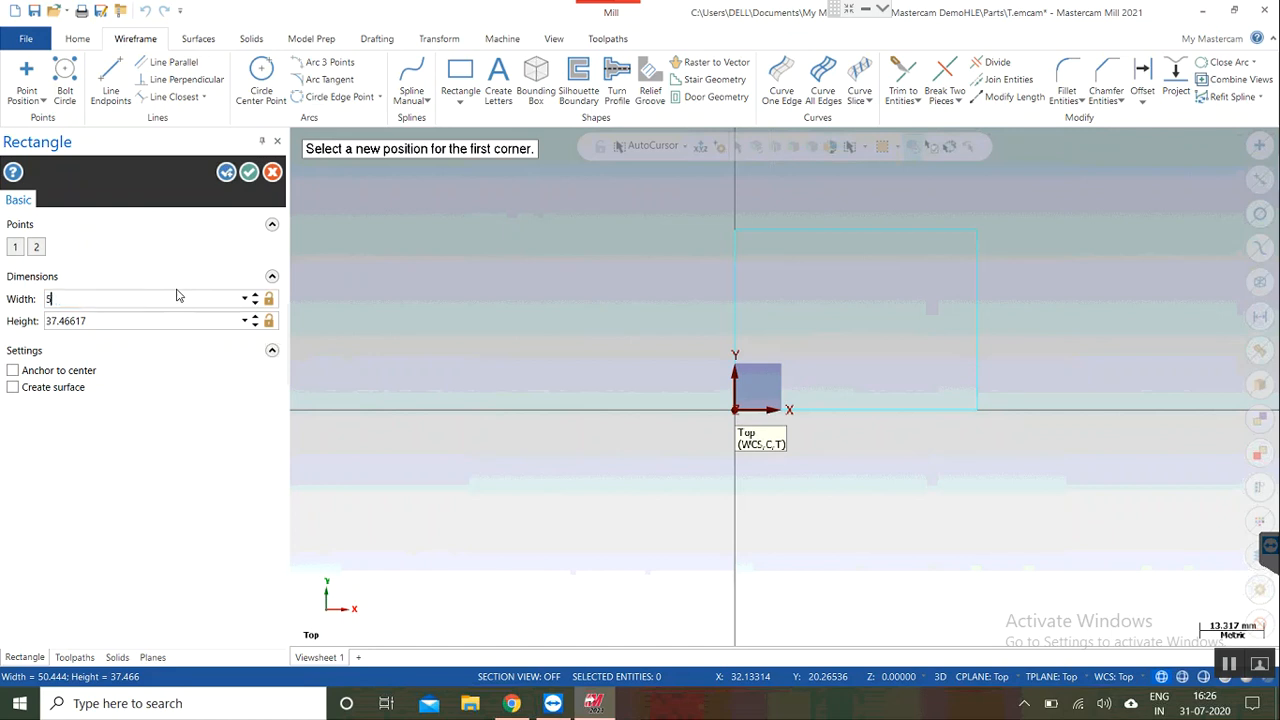
{"action": "type", "text": "120"}
{"action": "key", "text": "Return"}
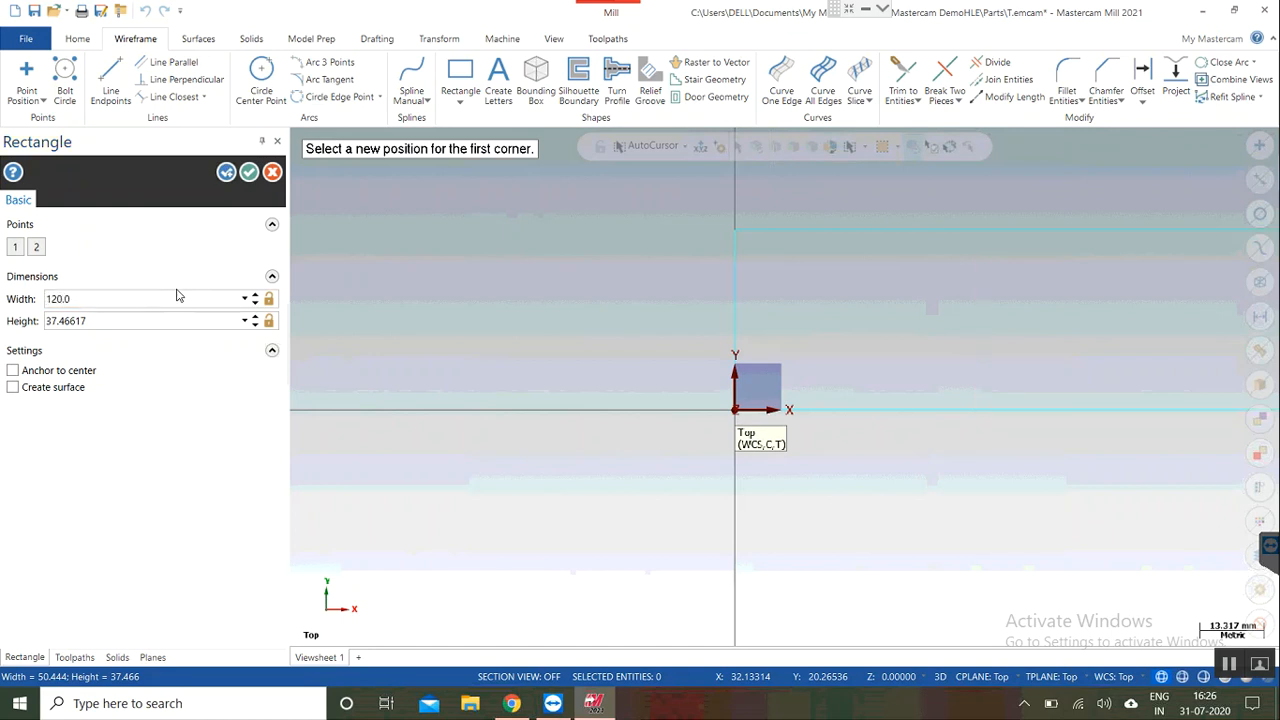
Step: Set the rectangle's height to 80 mm and finish the rectangle
{"action": "double_click", "coordinate": [125, 319]}
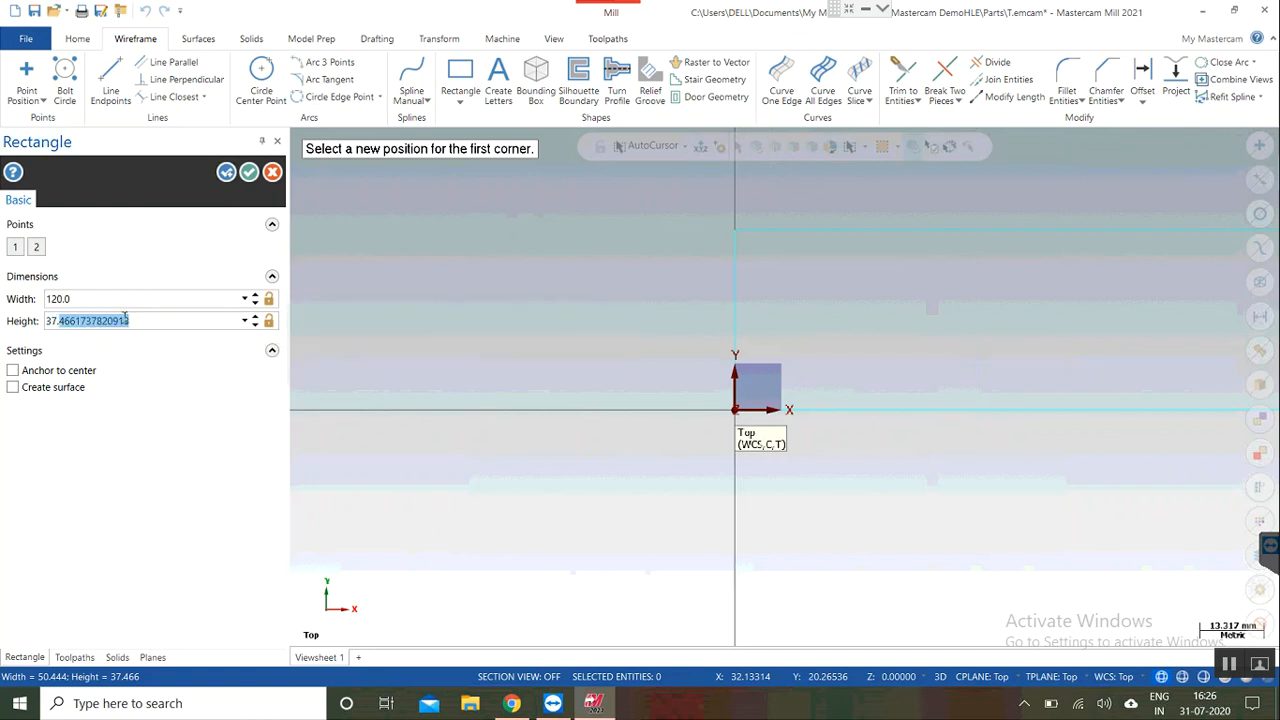
{"action": "key", "text": "BackSpace"}
{"action": "key", "text": "BackSpace"}
{"action": "key", "text": "BackSpace"}
{"action": "key", "text": "BackSpace"}
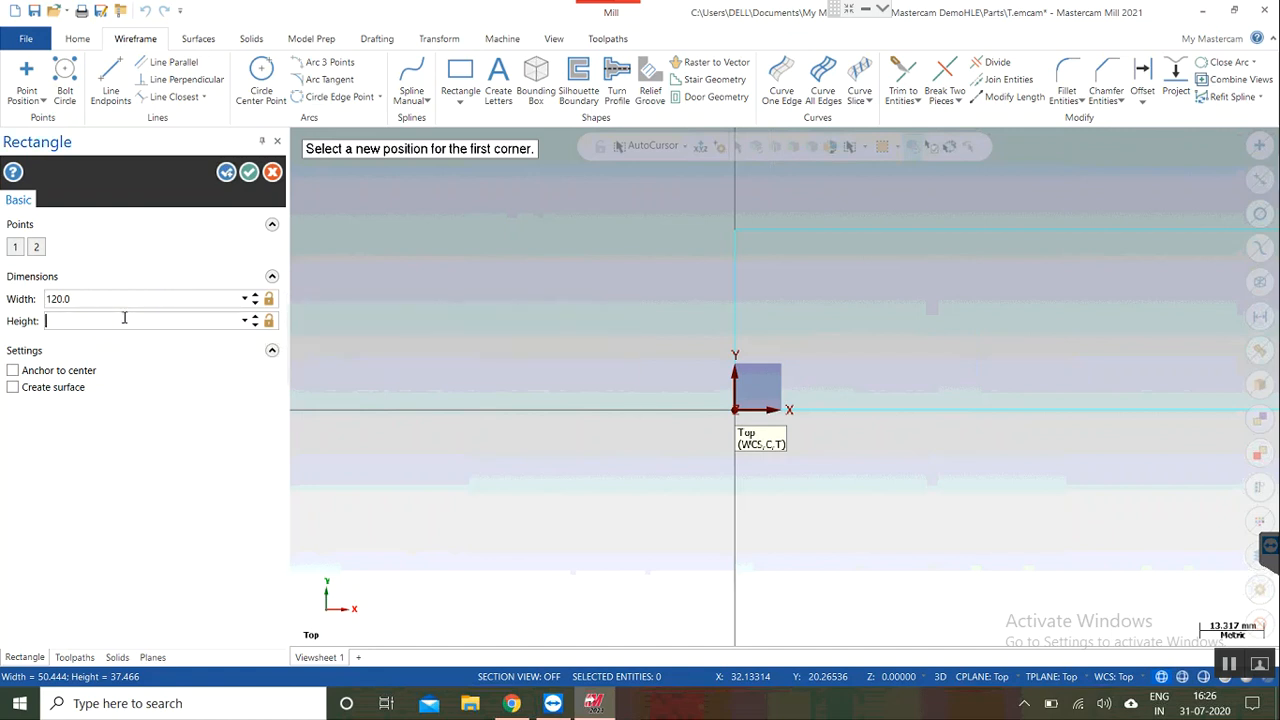
{"action": "type", "text": "80"}
{"action": "key", "text": "Return"}
{"action": "left_click", "coordinate": [249, 172]}
{"action": "scroll", "coordinate": [345, 311], "scroll_direction": "down", "scroll_amount": 2}
{"action": "scroll", "coordinate": [432, 409], "scroll_direction": "down", "scroll_amount": 4}
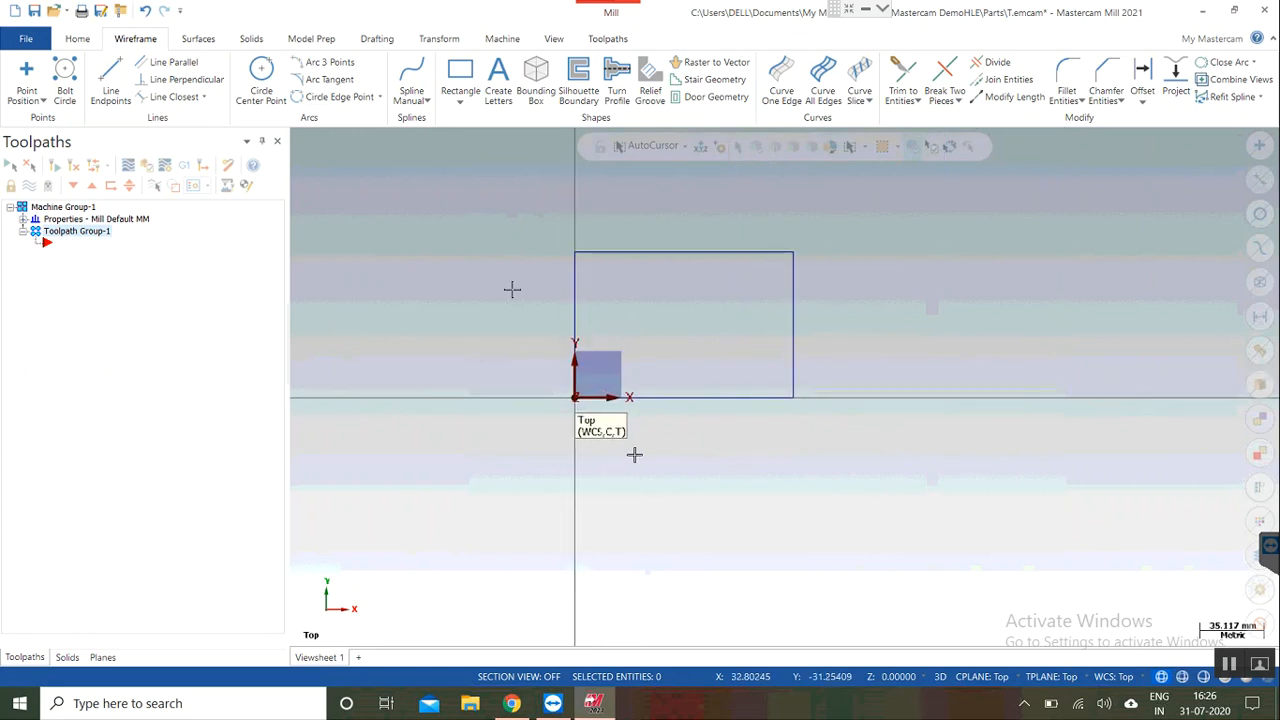
Step: Fillet the rectangle's upper-left corner, between the top and left lines, with a 20 mm radius and trimmed entities
{"action": "scroll", "coordinate": [510, 276], "scroll_direction": "up", "scroll_amount": 1}
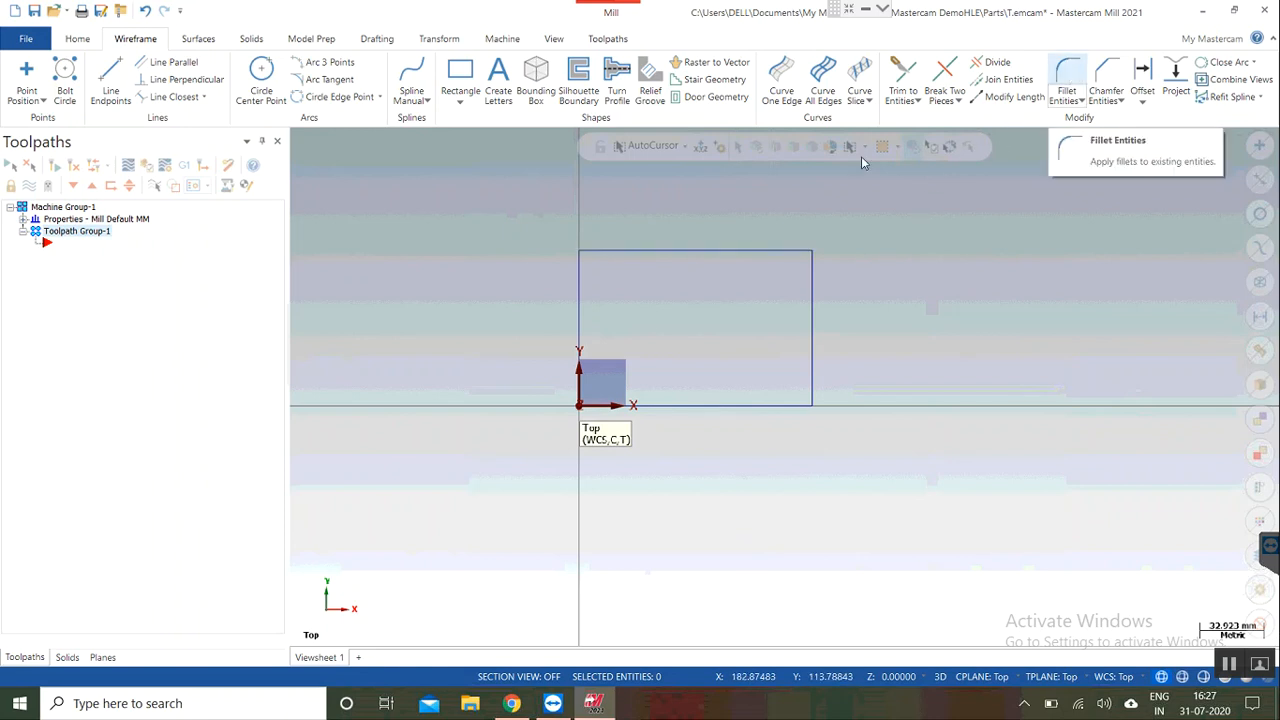
{"action": "left_click", "coordinate": [625, 251]}
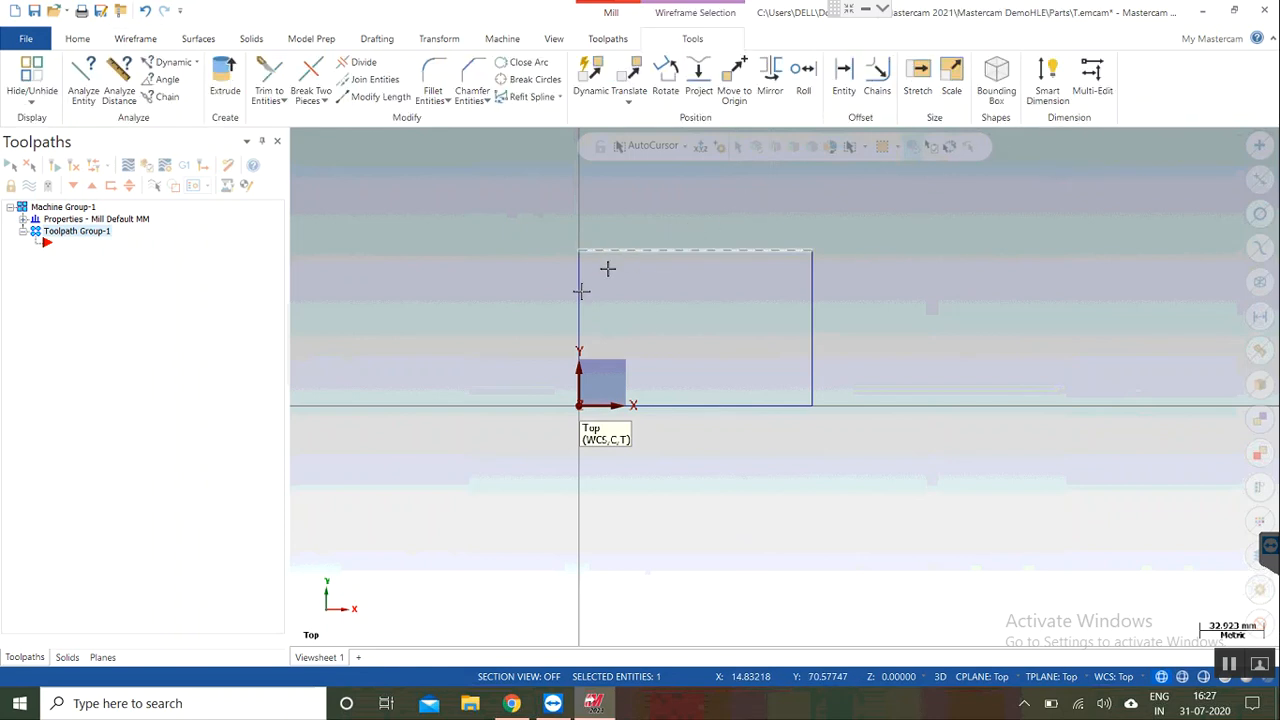
{"action": "left_click", "coordinate": [581, 291]}
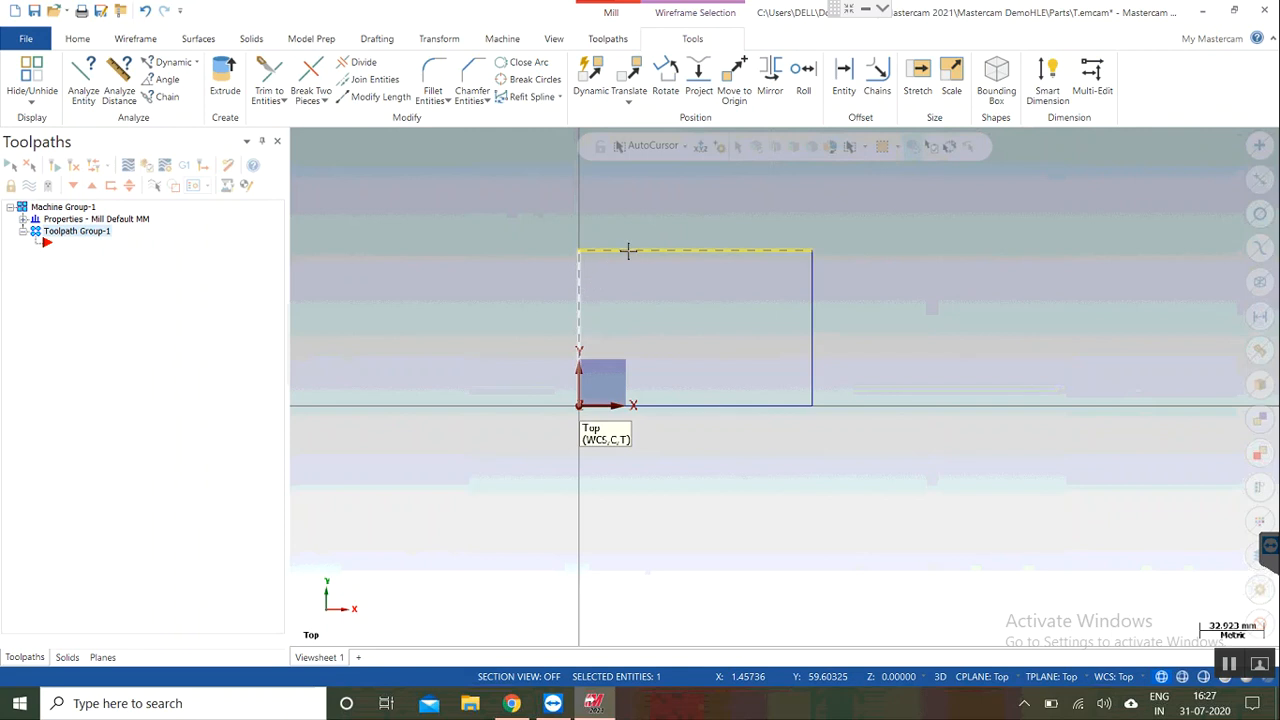
{"action": "left_click", "coordinate": [433, 78]}
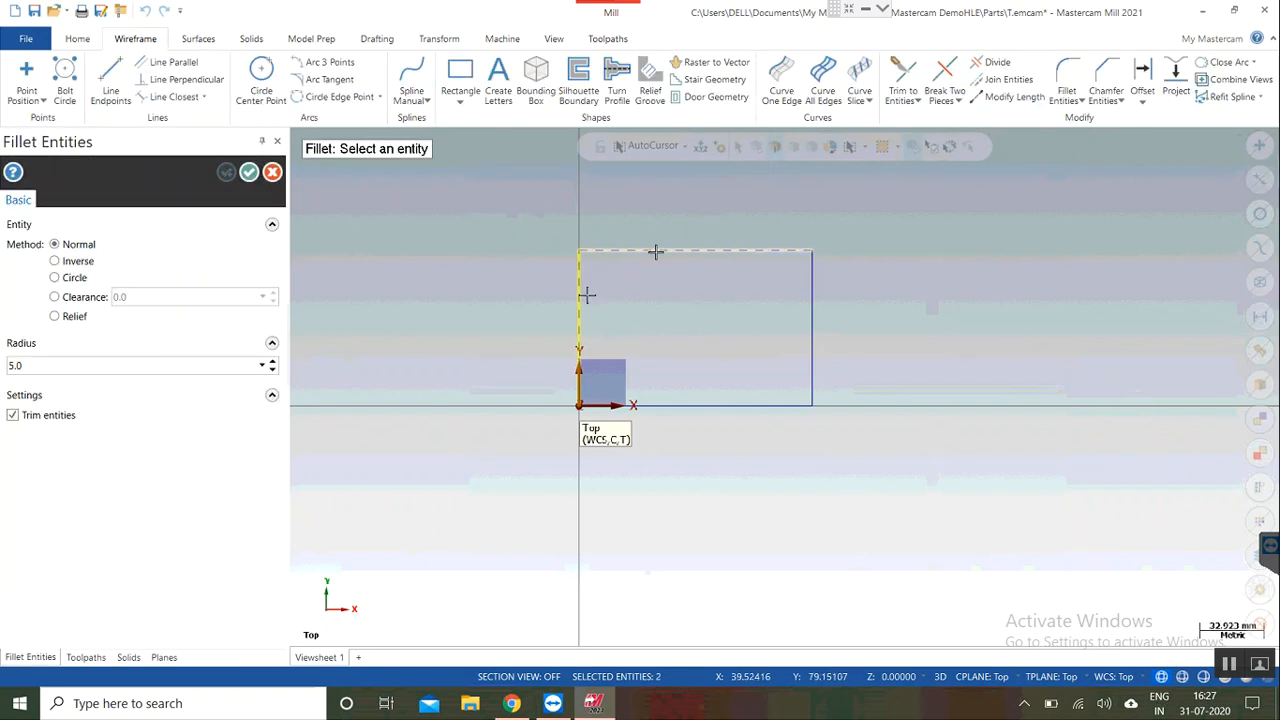
{"action": "left_click", "coordinate": [196, 362]}
{"action": "left_click", "coordinate": [272, 361]}
{"action": "left_click", "coordinate": [273, 362]}
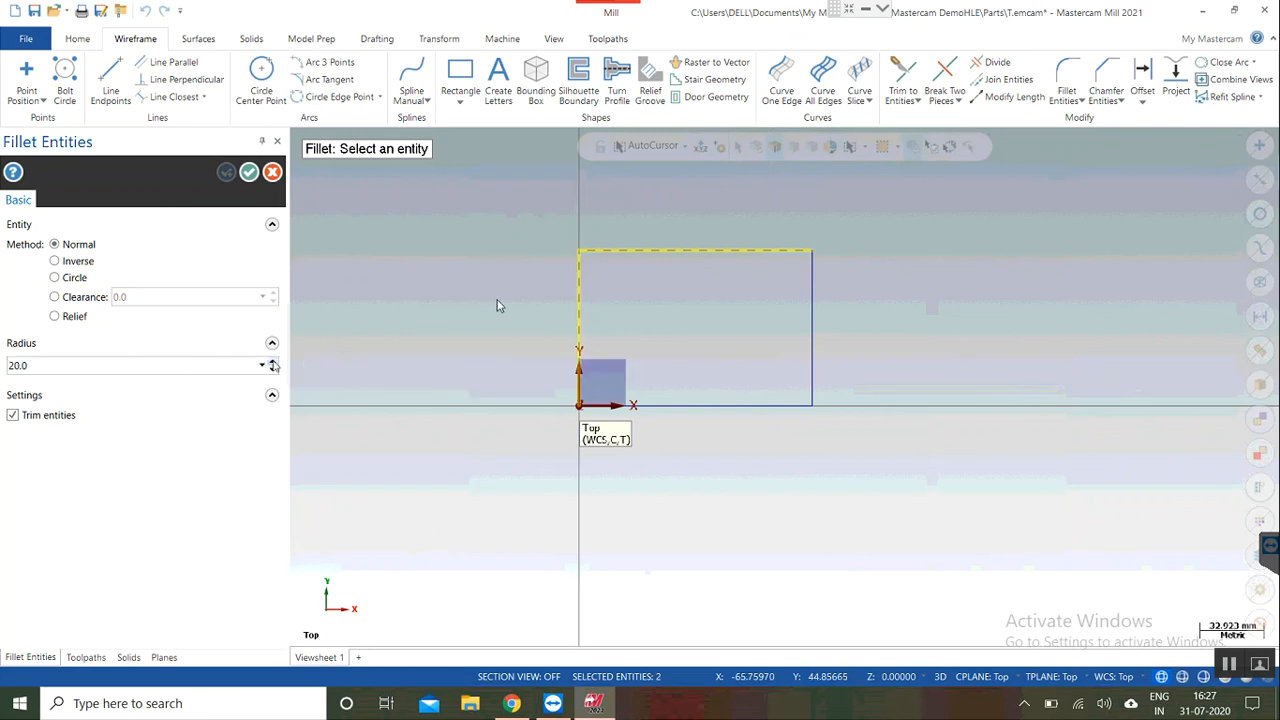
{"action": "left_click", "coordinate": [598, 251]}
{"action": "left_click", "coordinate": [580, 285]}
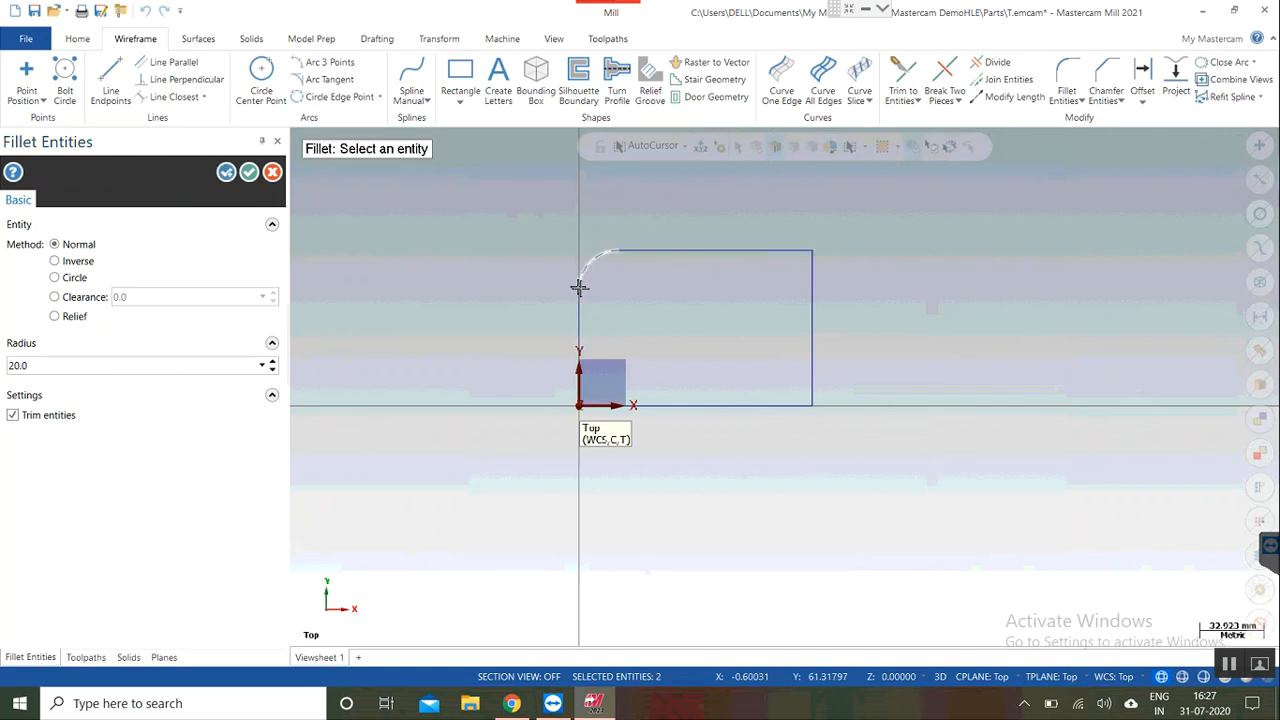
{"action": "left_click", "coordinate": [249, 172]}
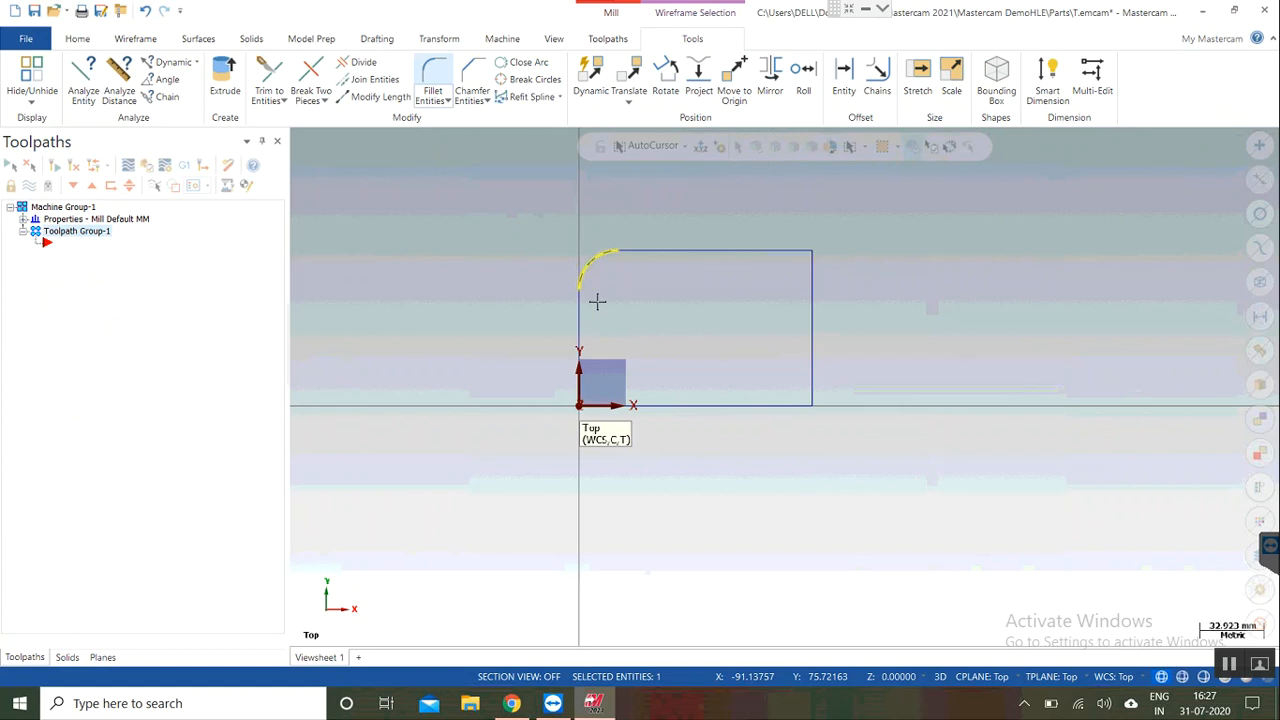
Step: Show the geometry in the Isometric (WCS) view and deselect the fillet arc
{"action": "right_click", "coordinate": [932, 276]}
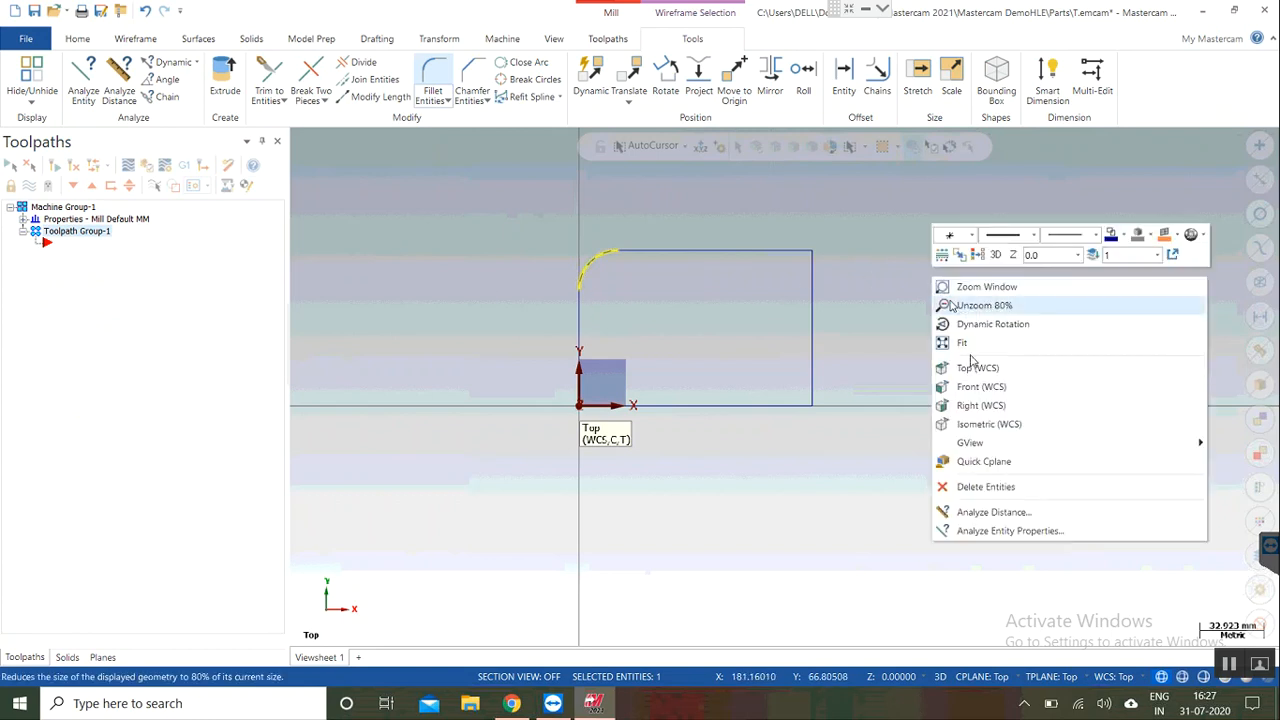
{"action": "left_click", "coordinate": [975, 424]}
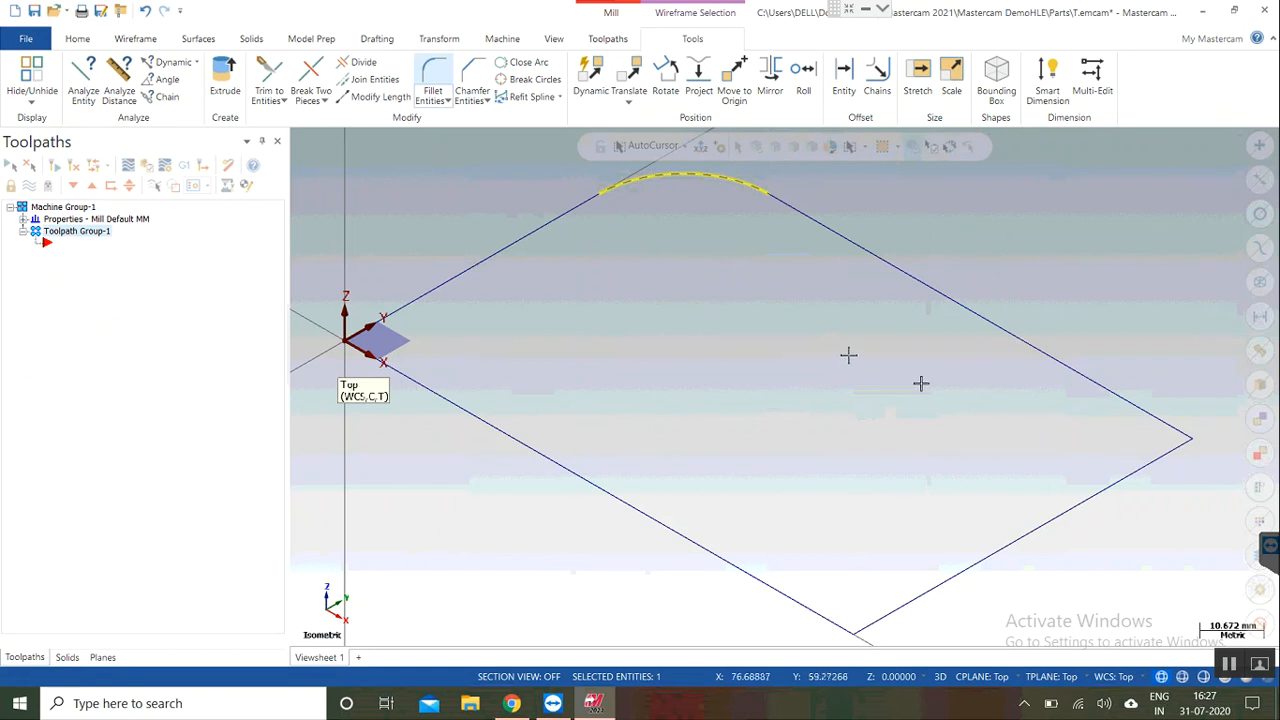
{"action": "scroll", "coordinate": [846, 360], "scroll_direction": "down", "scroll_amount": 1}
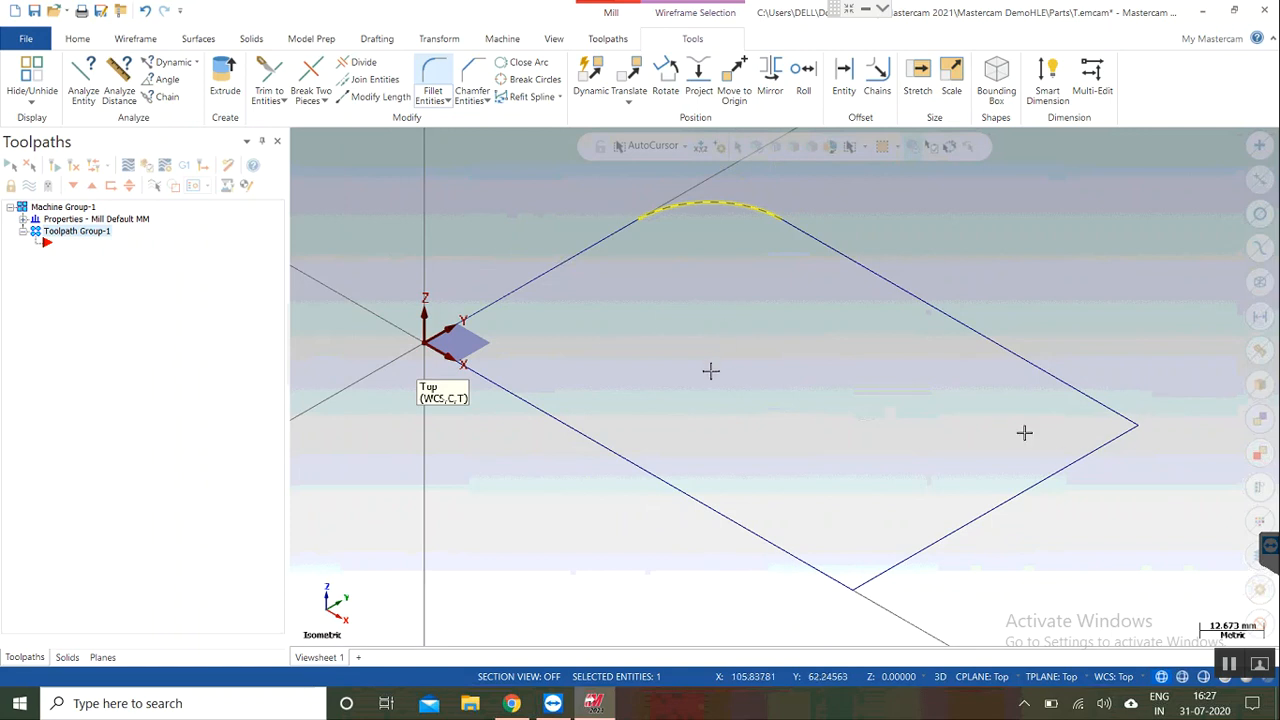
{"action": "scroll", "coordinate": [715, 345], "scroll_direction": "down", "scroll_amount": 2}
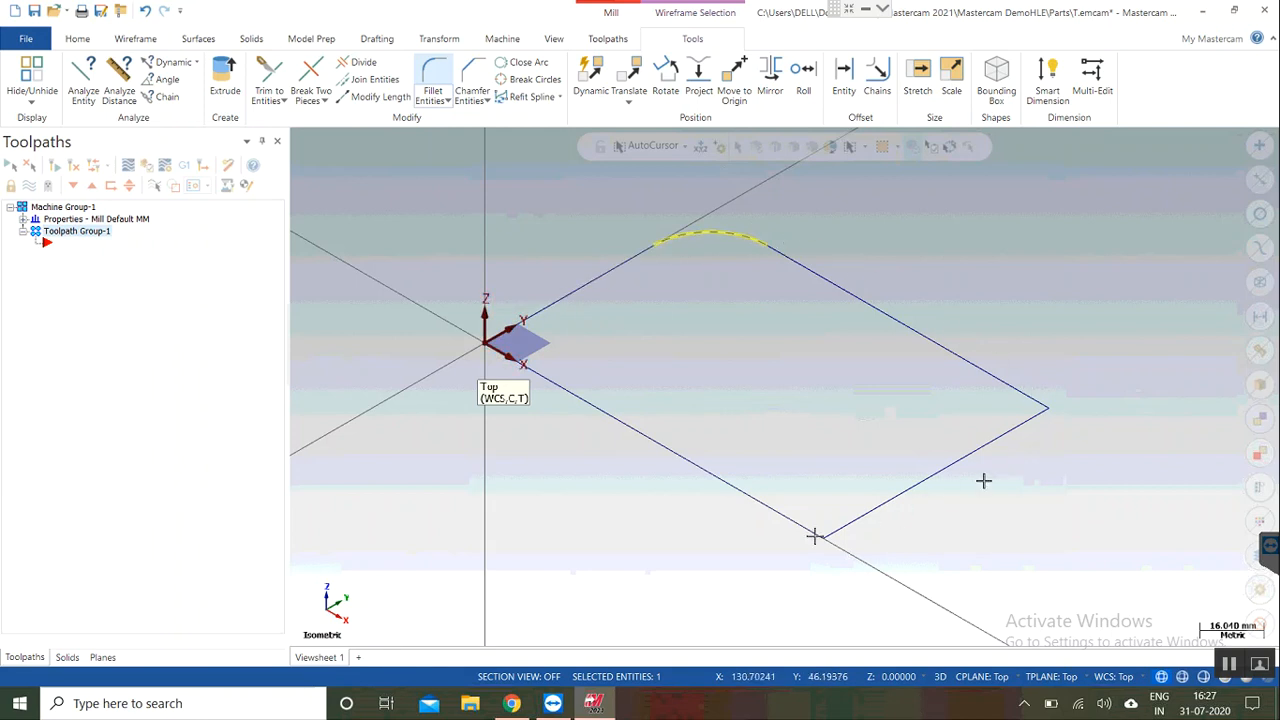
{"action": "key", "text": "Escape"}
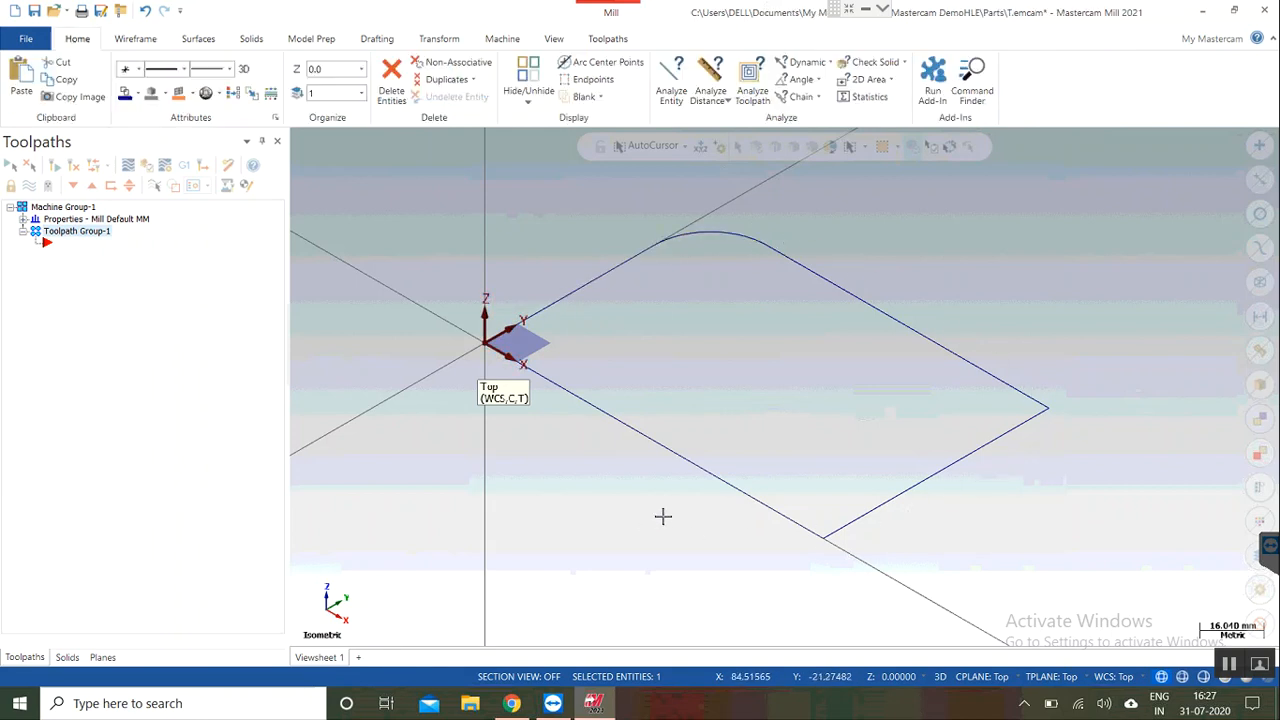
Step: Start a 2D Contour toolpath and chain the whole filleted rectangle from its left edge at the origin as the geometry
{"action": "left_click", "coordinate": [608, 40]}
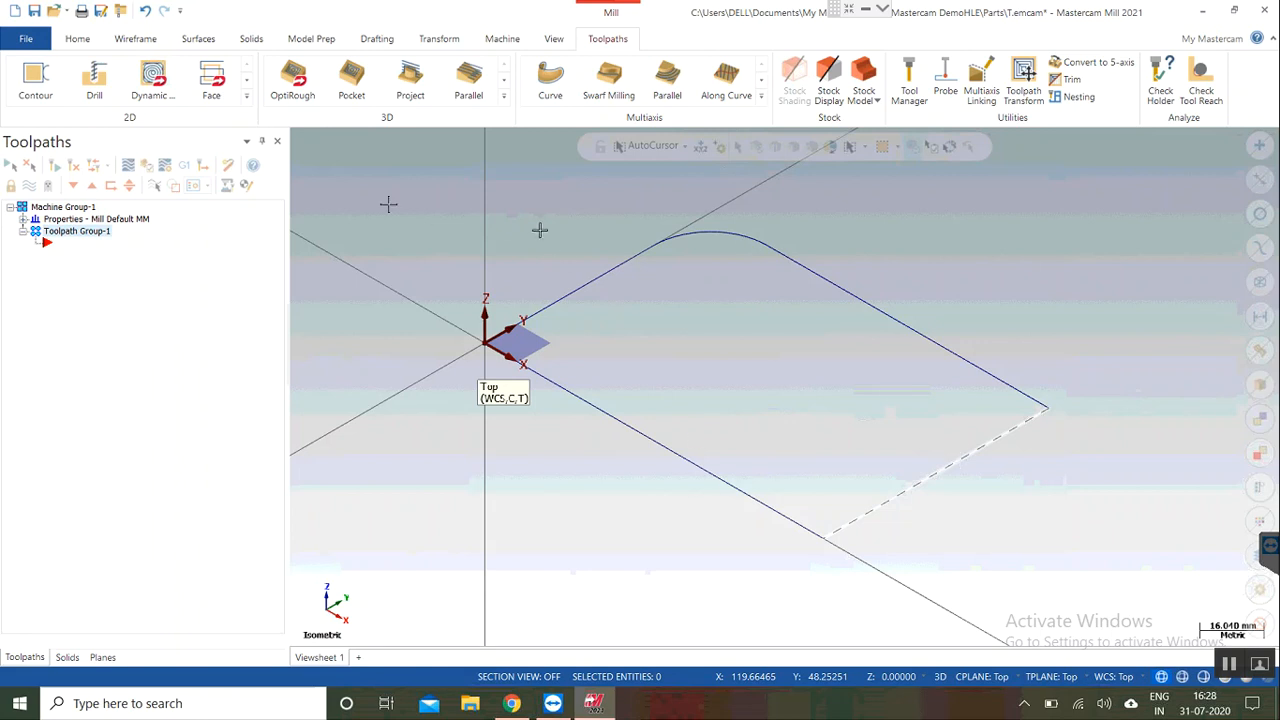
{"action": "left_click", "coordinate": [41, 91]}
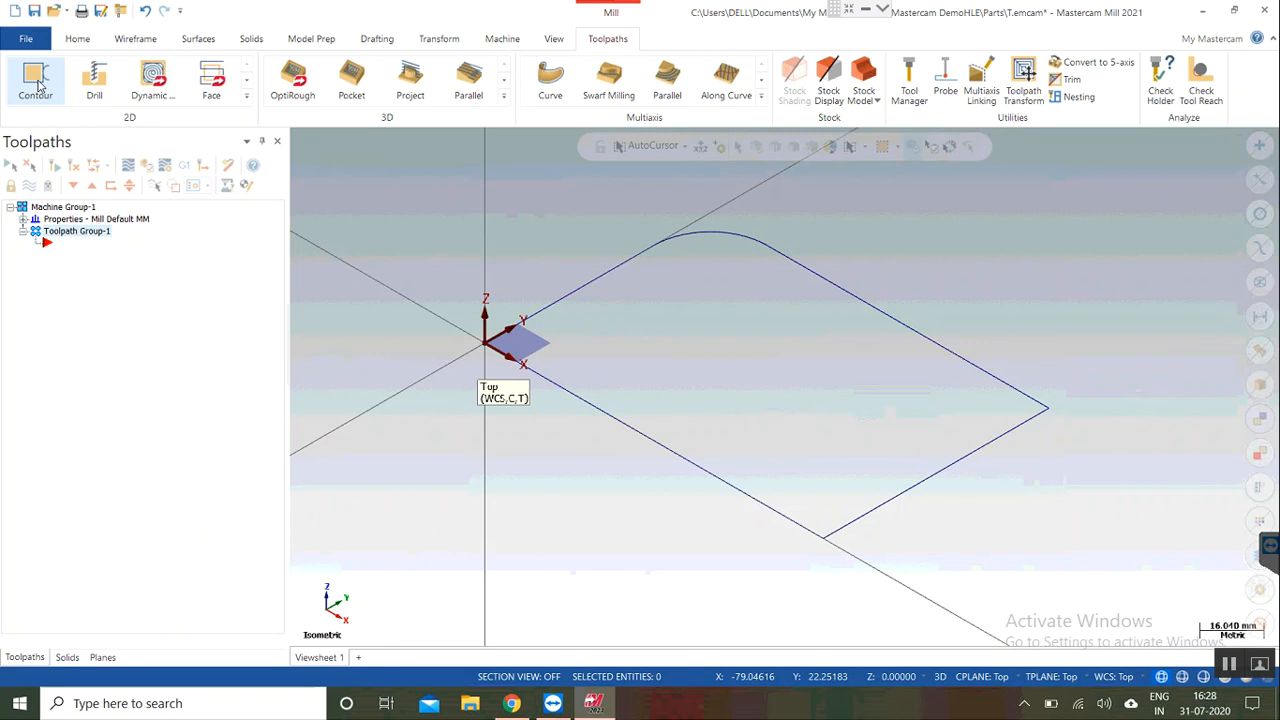
{"action": "left_click", "coordinate": [37, 86]}
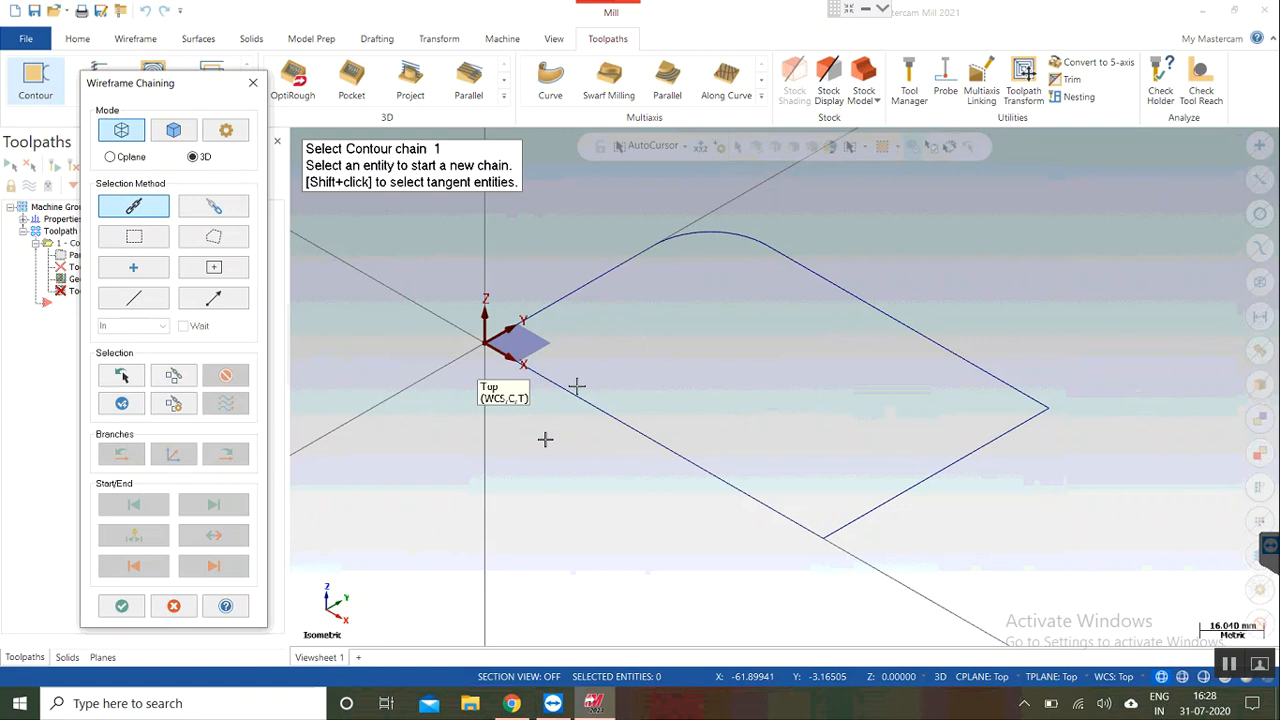
{"action": "left_click", "coordinate": [542, 302]}
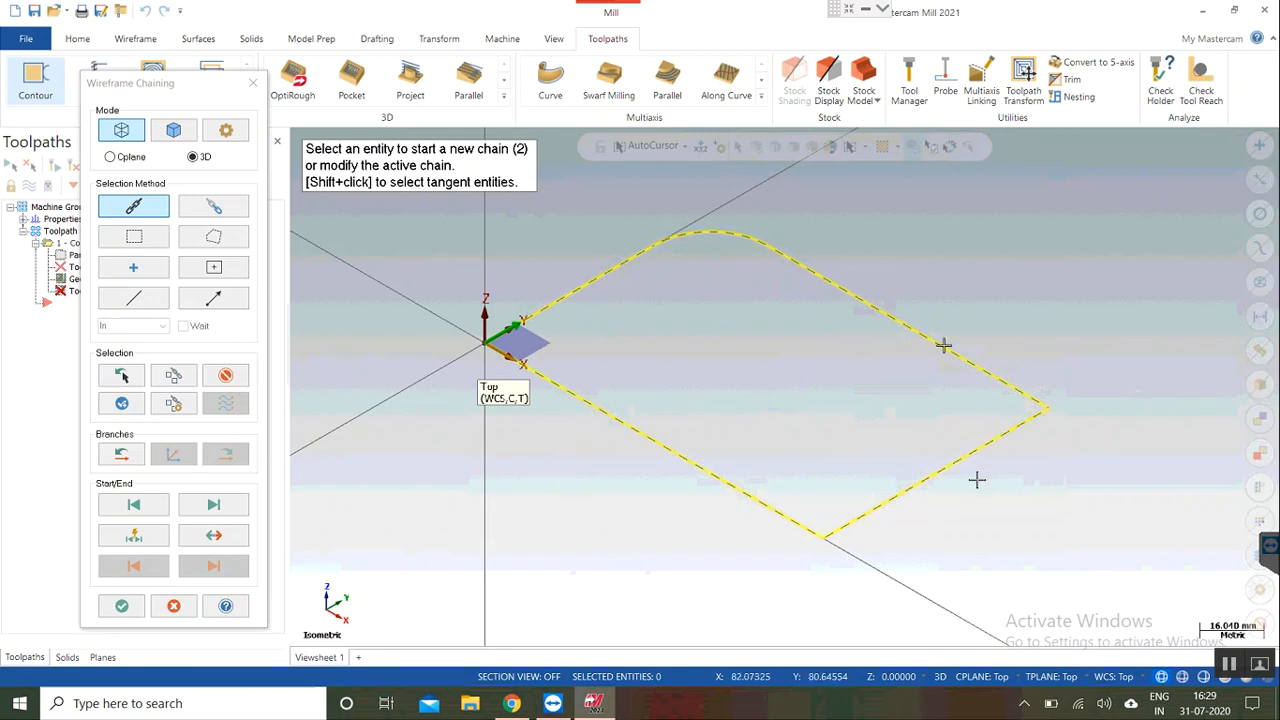
{"action": "left_click", "coordinate": [118, 608]}
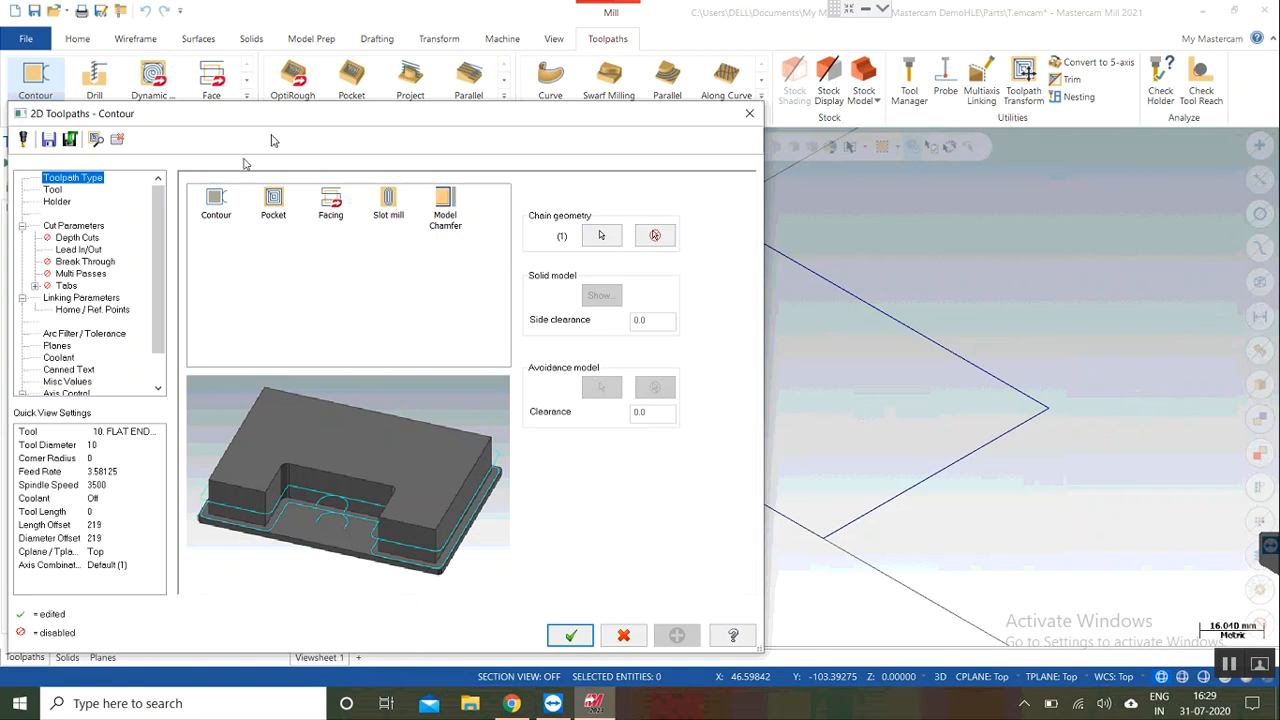
Step: For the contour's tool, filter the Mill_mm.tooldb library to flat end mills only
{"action": "left_click_drag", "start_coordinate": [268, 125], "coordinate": [361, 91]}
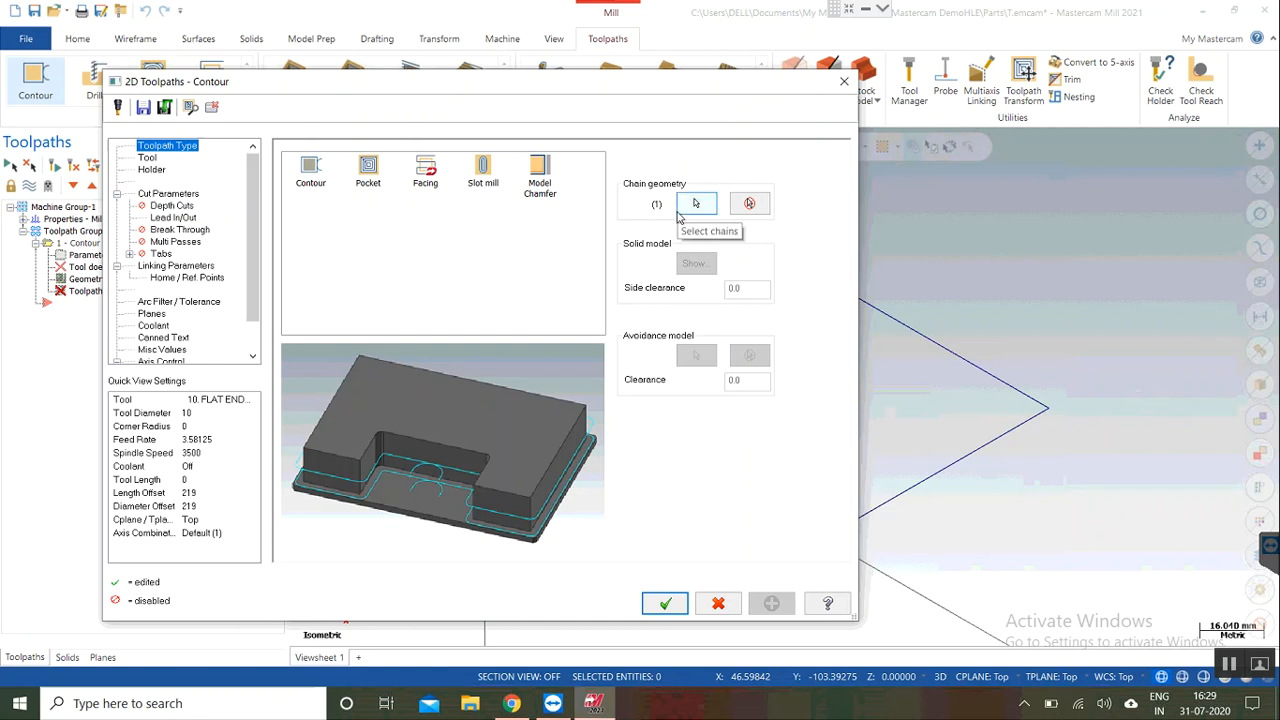
{"action": "left_click", "coordinate": [147, 160]}
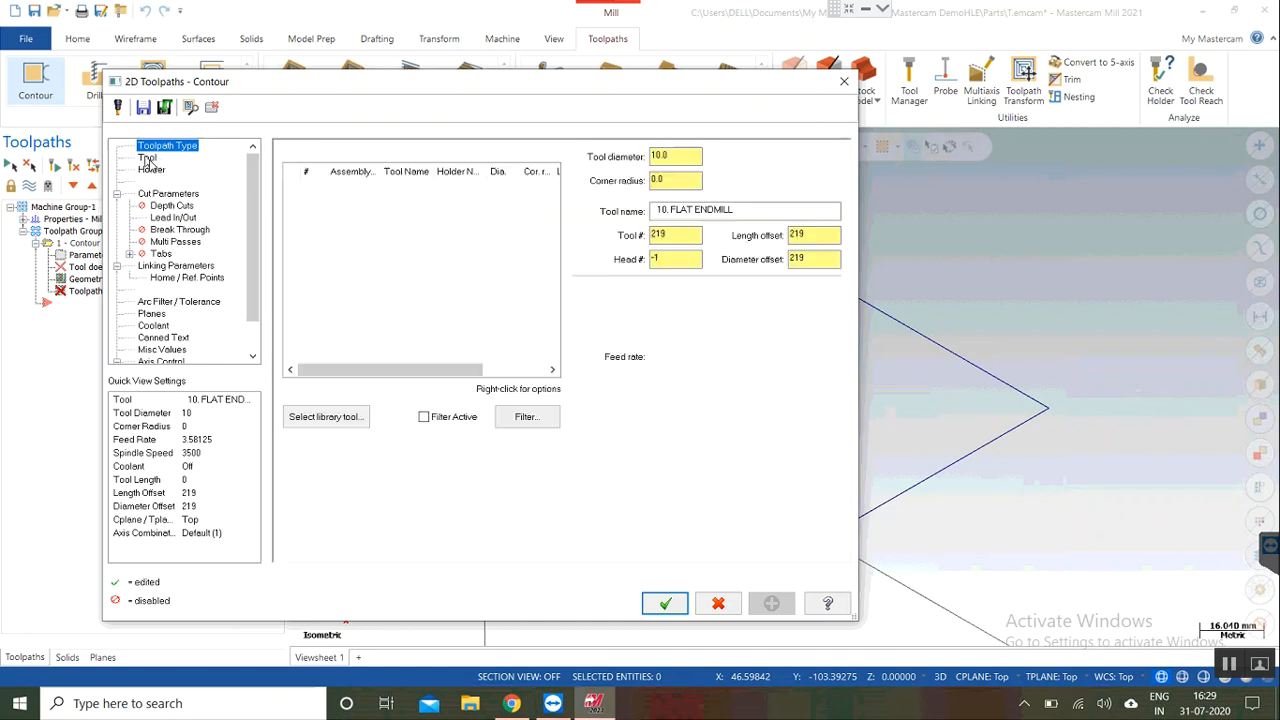
{"action": "left_click", "coordinate": [320, 419]}
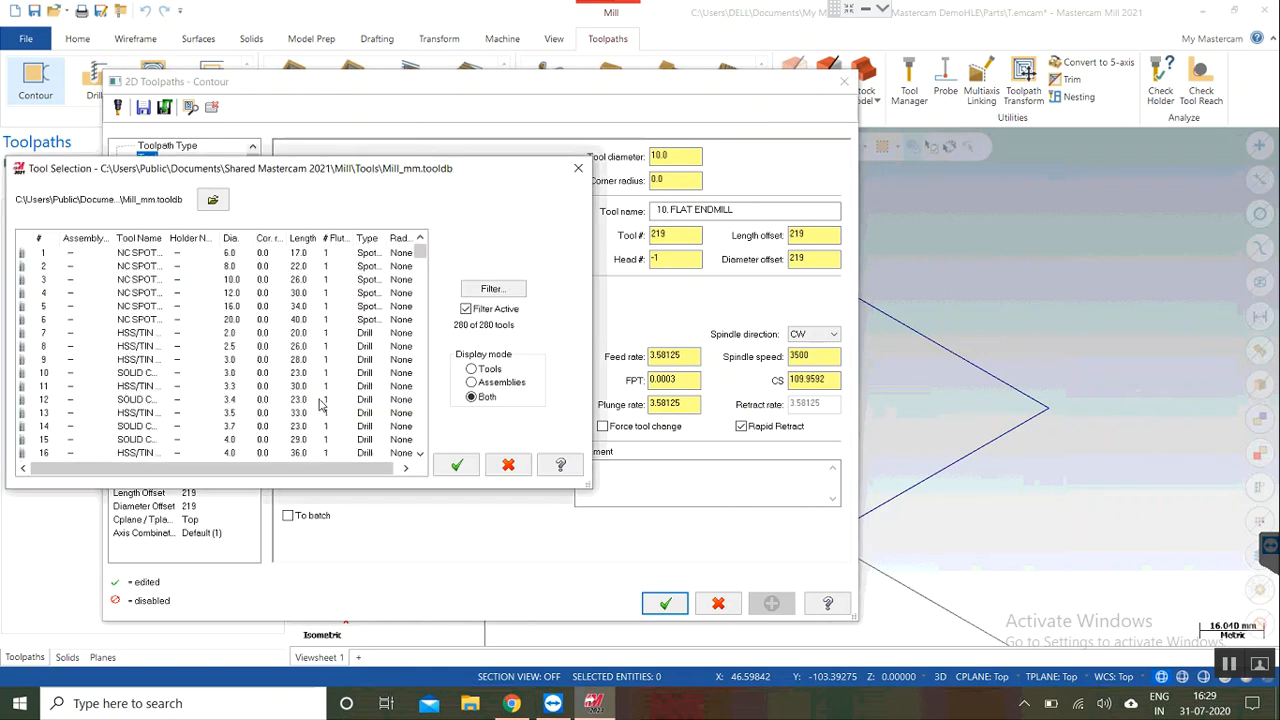
{"action": "left_click", "coordinate": [222, 296]}
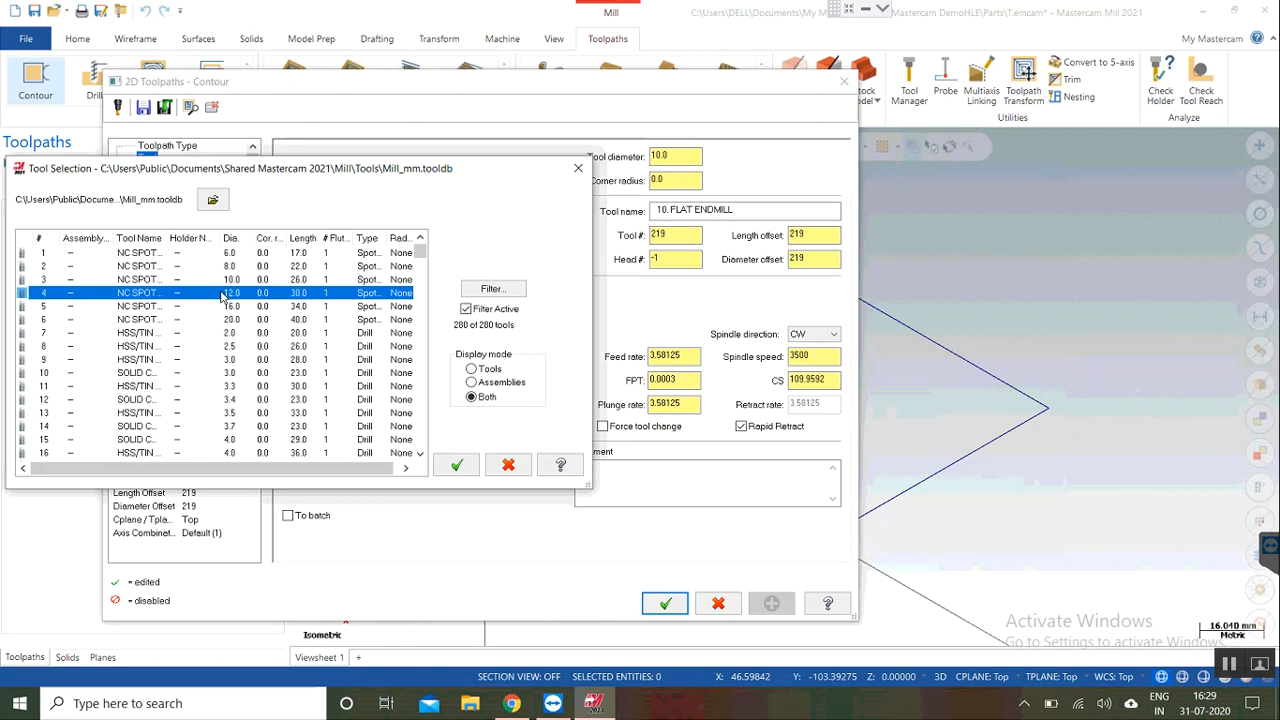
{"action": "left_click", "coordinate": [489, 289]}
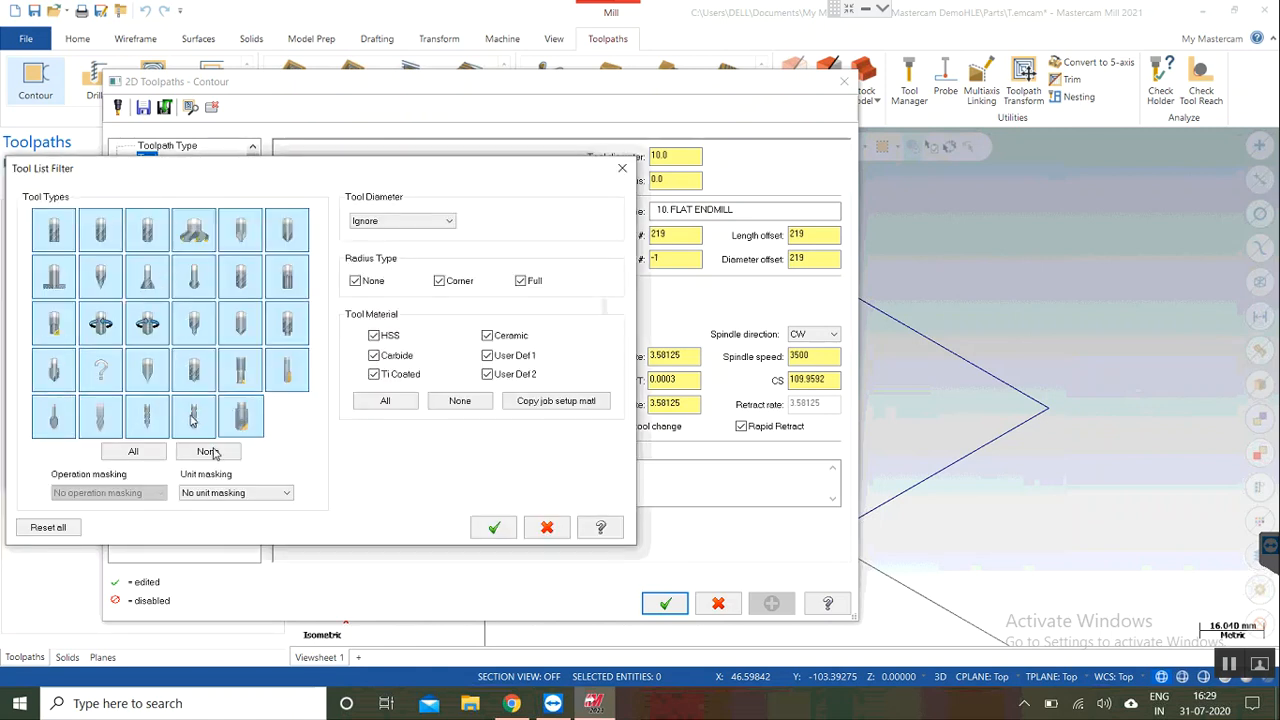
{"action": "left_click", "coordinate": [210, 451]}
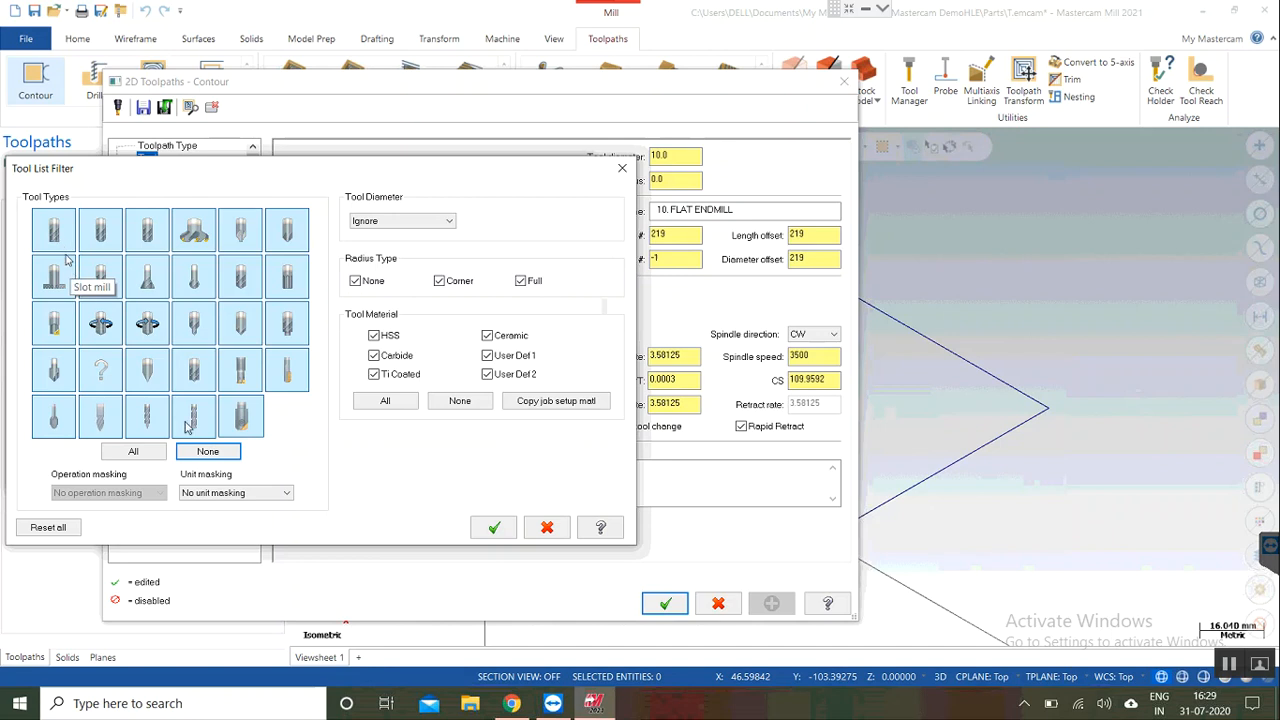
{"action": "left_click", "coordinate": [208, 455]}
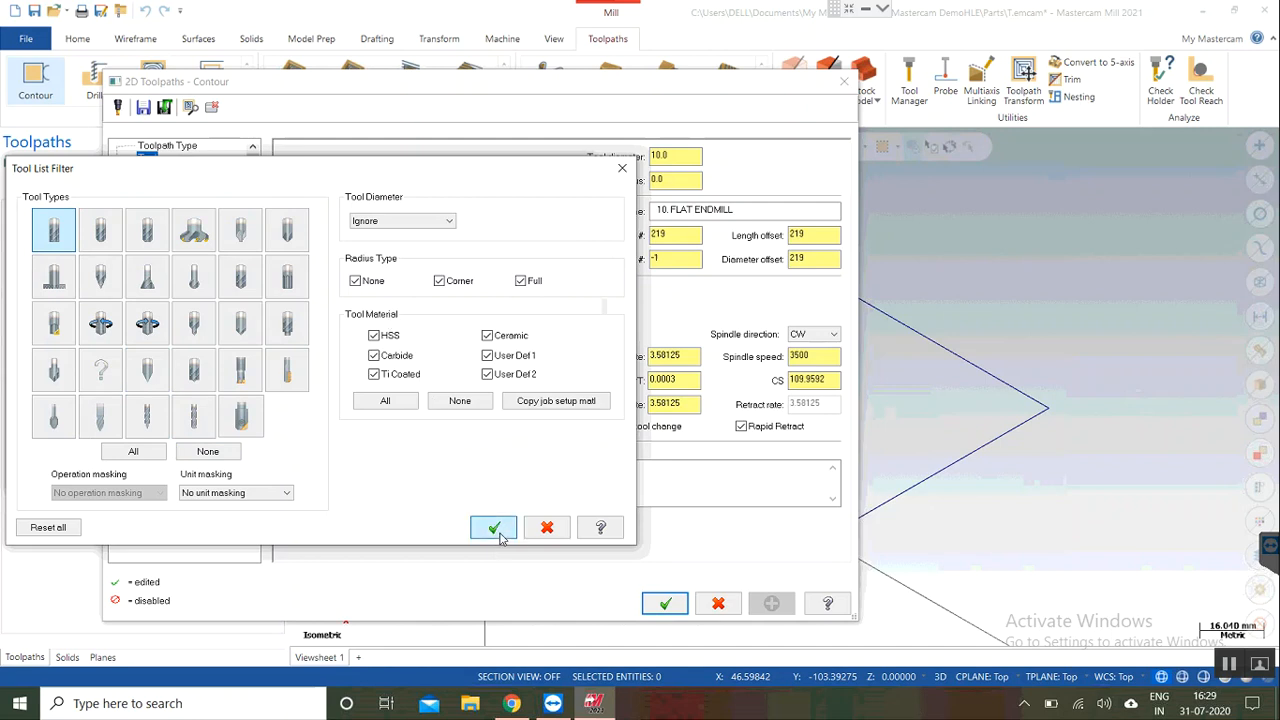
{"action": "left_click", "coordinate": [494, 528]}
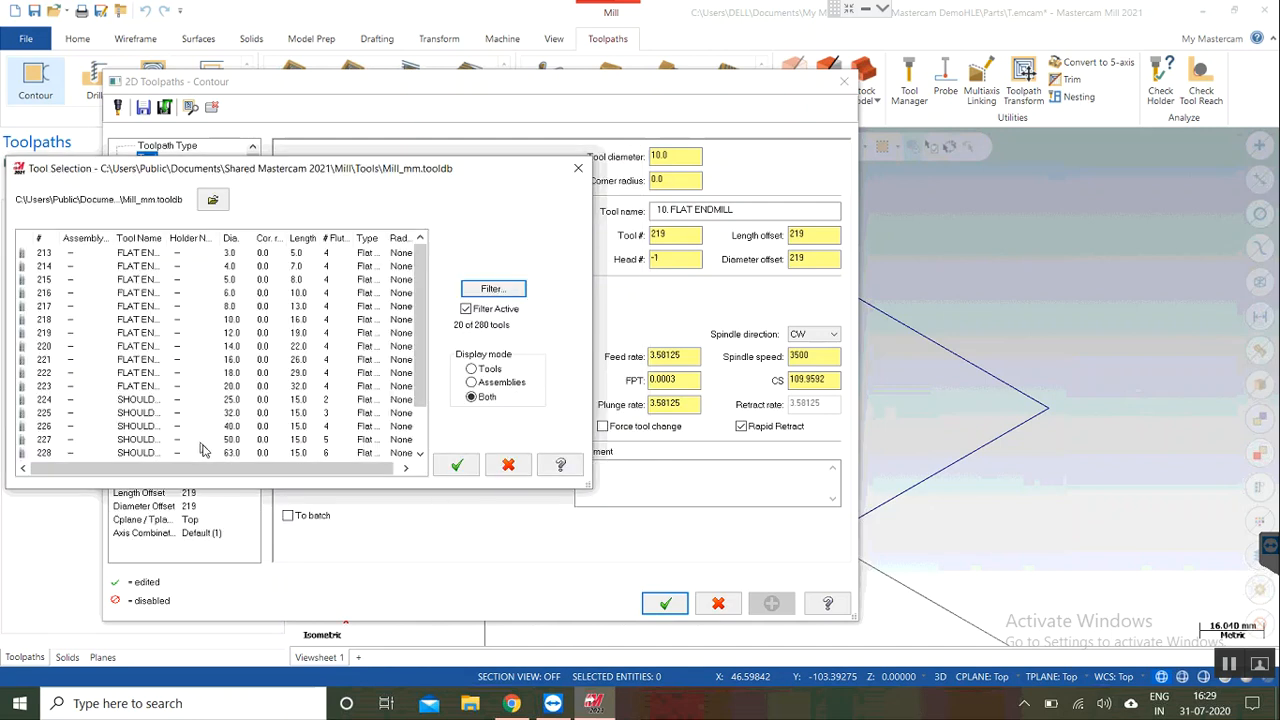
Step: Assign the 10 mm flat end mill, tool 218, to the contour operation and generate the toolpath
{"action": "left_click", "coordinate": [155, 322]}
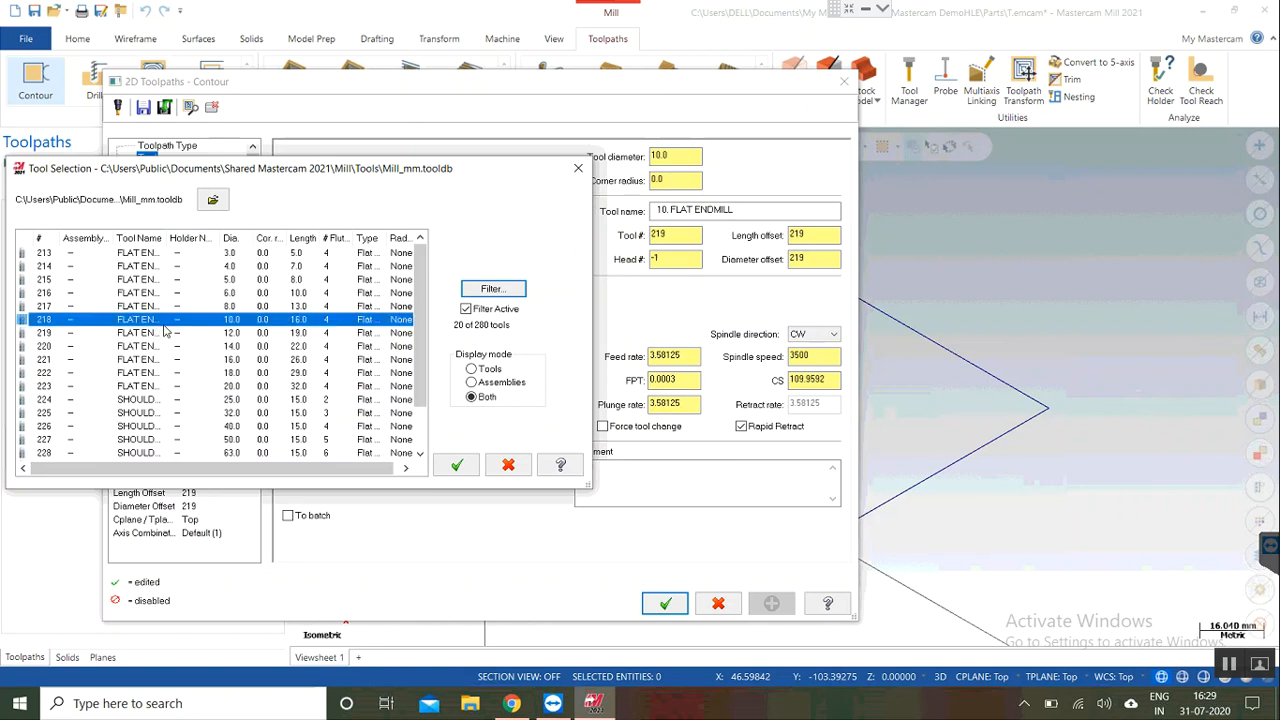
{"action": "left_click", "coordinate": [457, 467]}
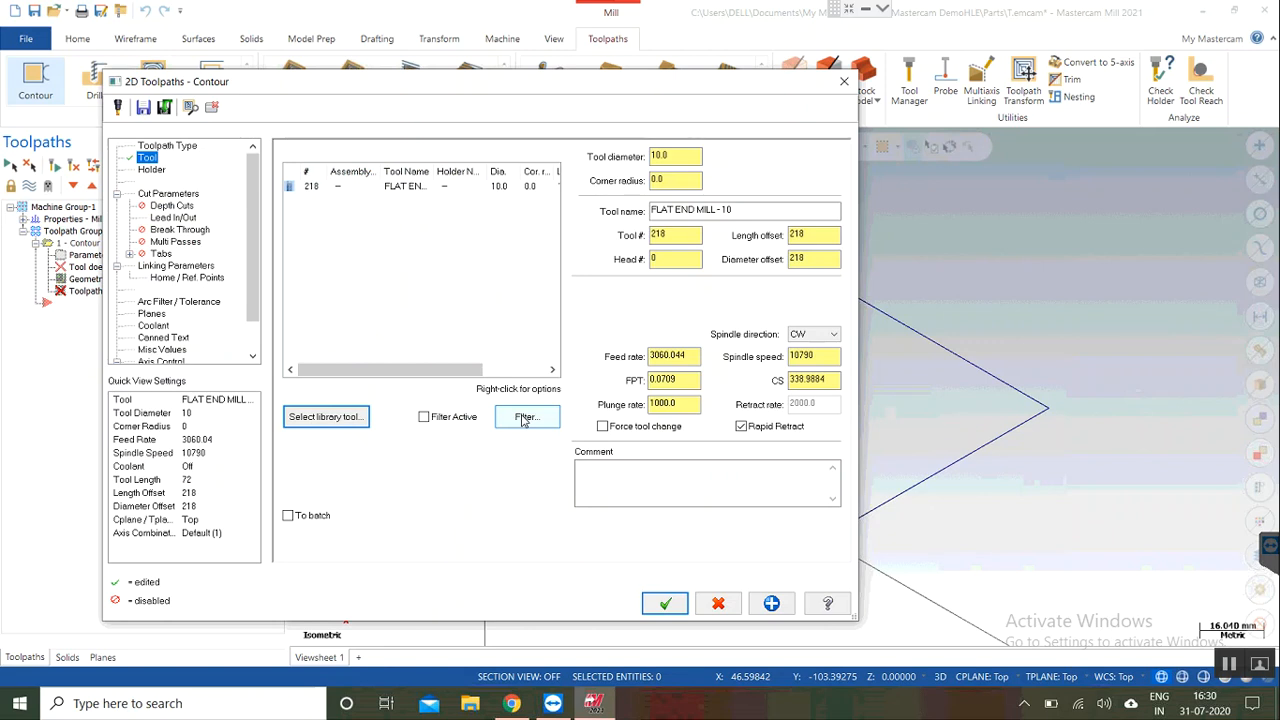
{"action": "left_click", "coordinate": [417, 190]}
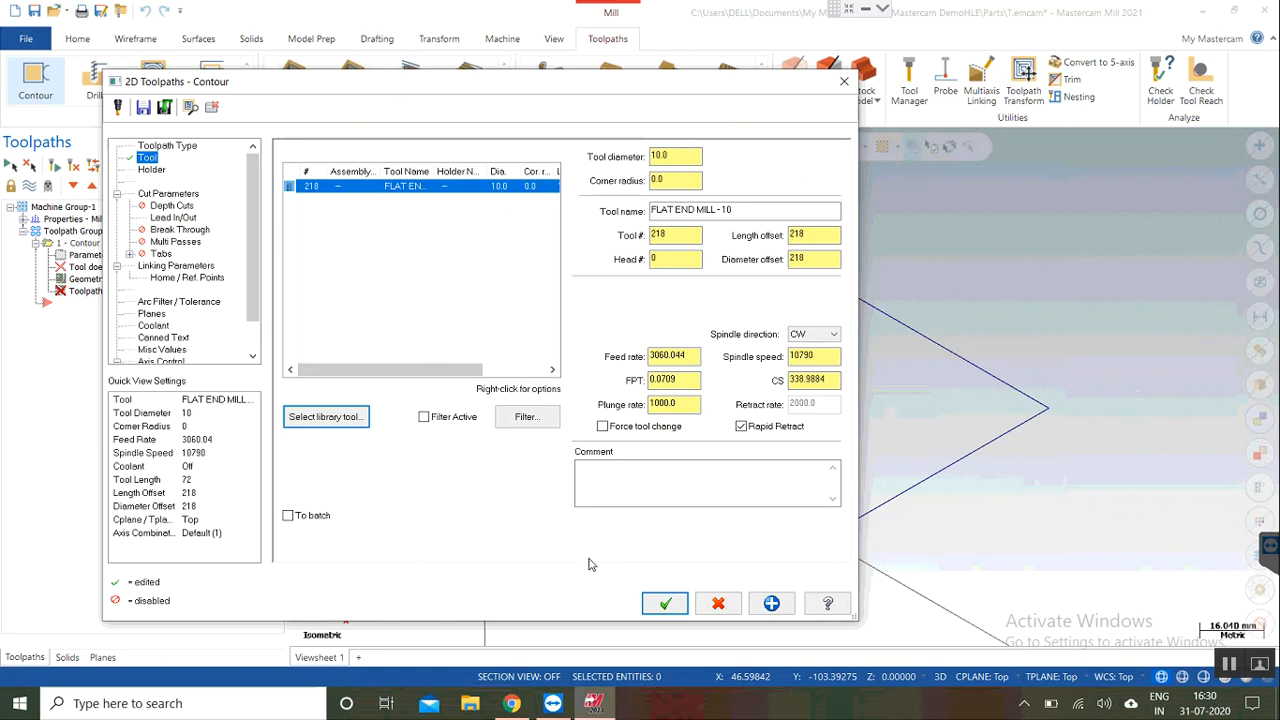
{"action": "left_click", "coordinate": [666, 604]}
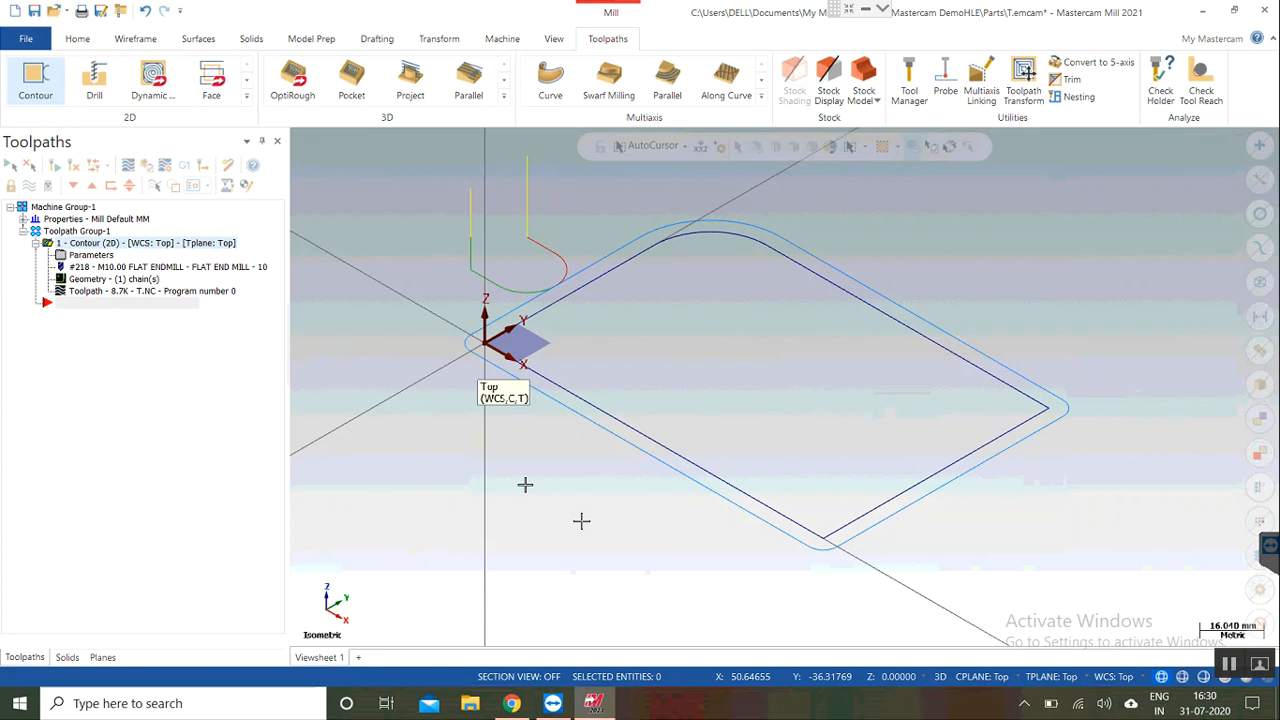
{"action": "scroll", "coordinate": [581, 520], "scroll_direction": "down", "scroll_amount": 1}
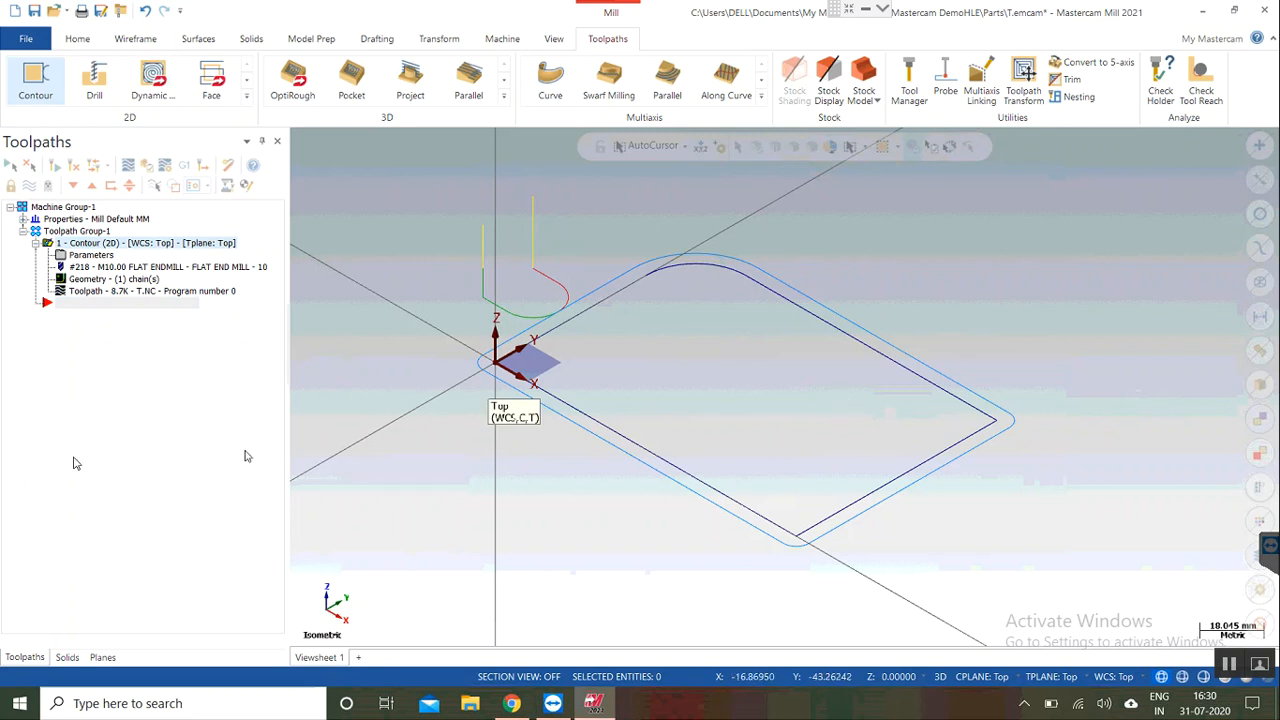
Step: Backplot the 2D contour toolpath through to its end and close the backplot
{"action": "left_click", "coordinate": [143, 290]}
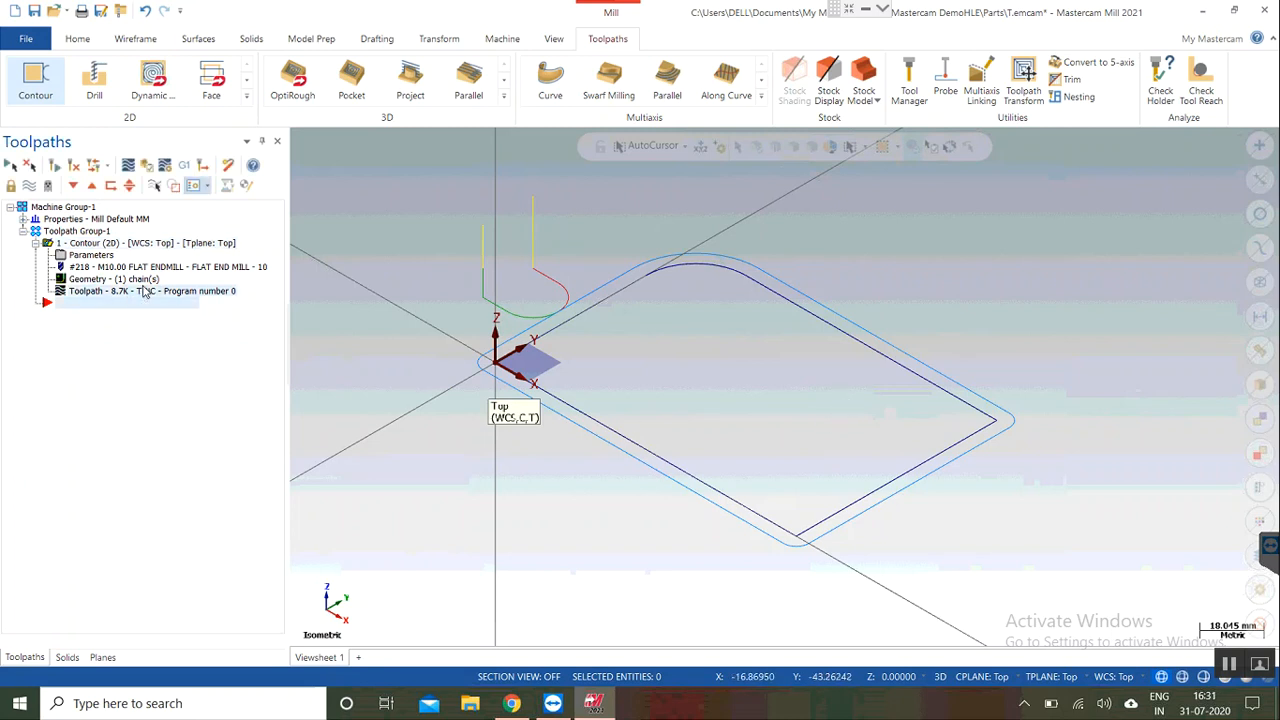
{"action": "key", "text": "Delete"}
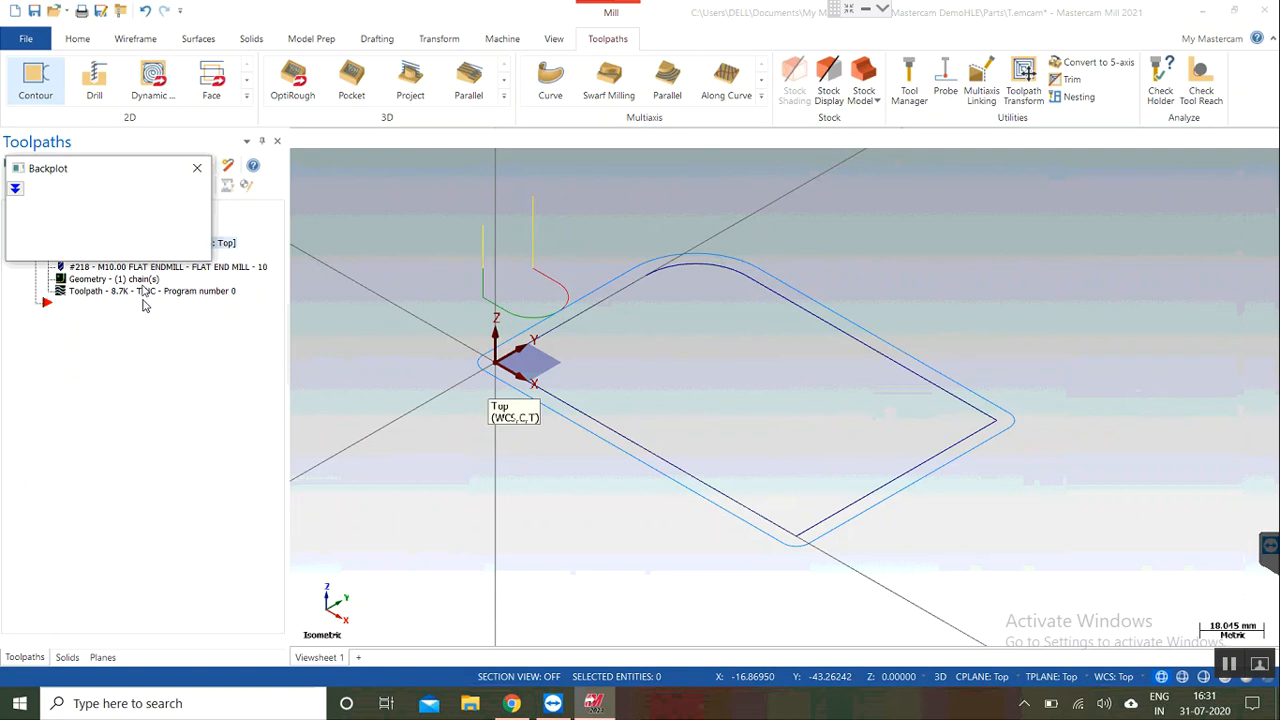
{"action": "left_click", "coordinate": [297, 138]}
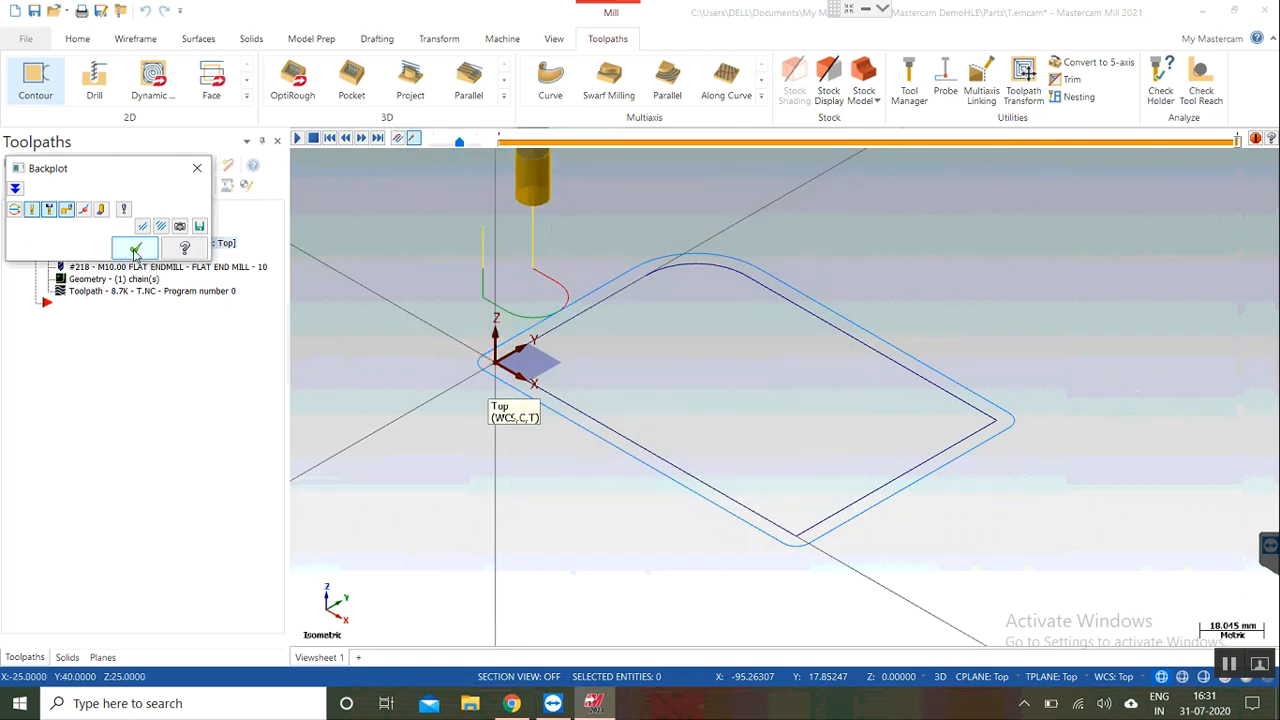
{"action": "left_click", "coordinate": [136, 252]}
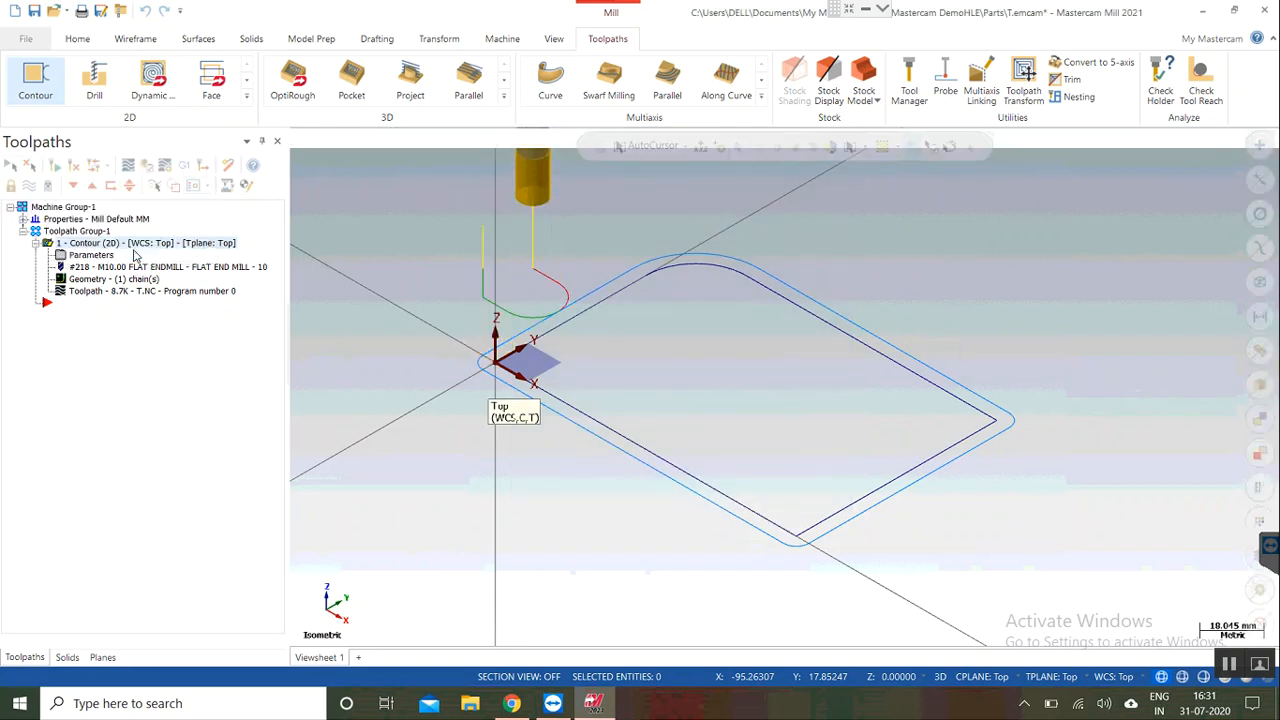
Step: Draw a rectangle about 175.6 mm wide and 138.3 mm high enclosing the filleted rectangle and its toolpath
{"action": "left_click", "coordinate": [127, 40]}
{"action": "left_click", "coordinate": [460, 78]}
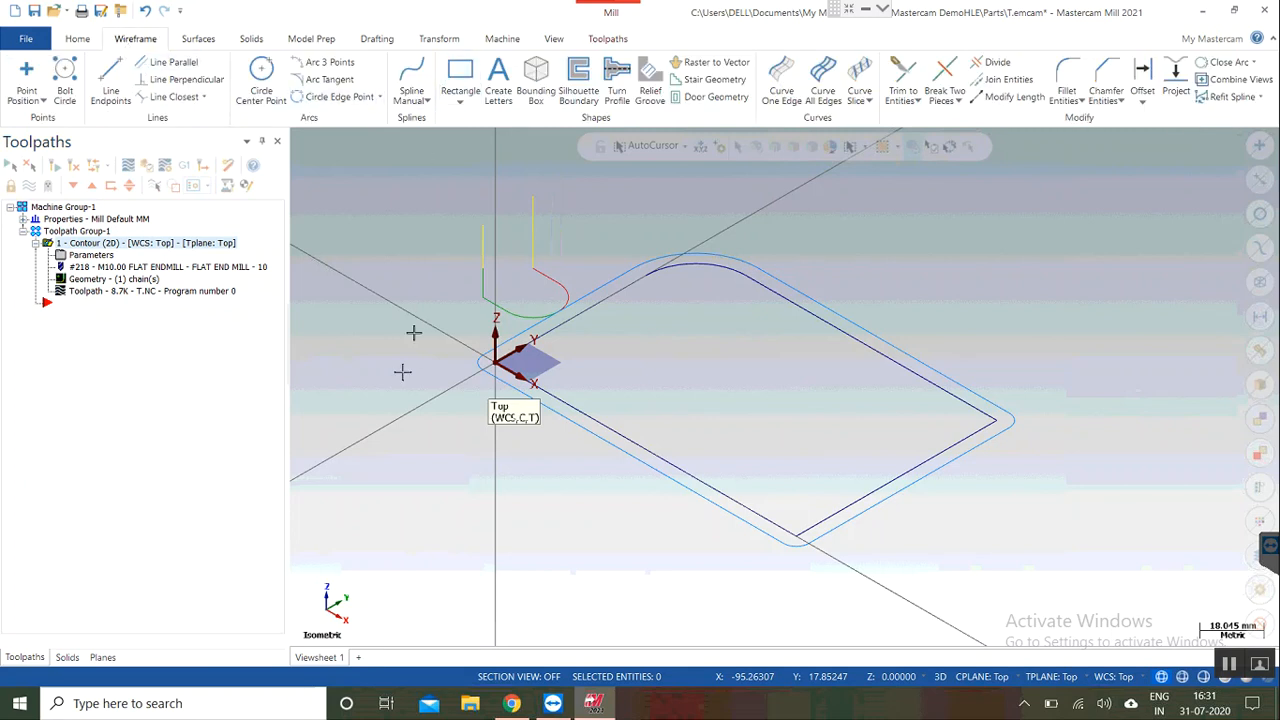
{"action": "left_click", "coordinate": [344, 360]}
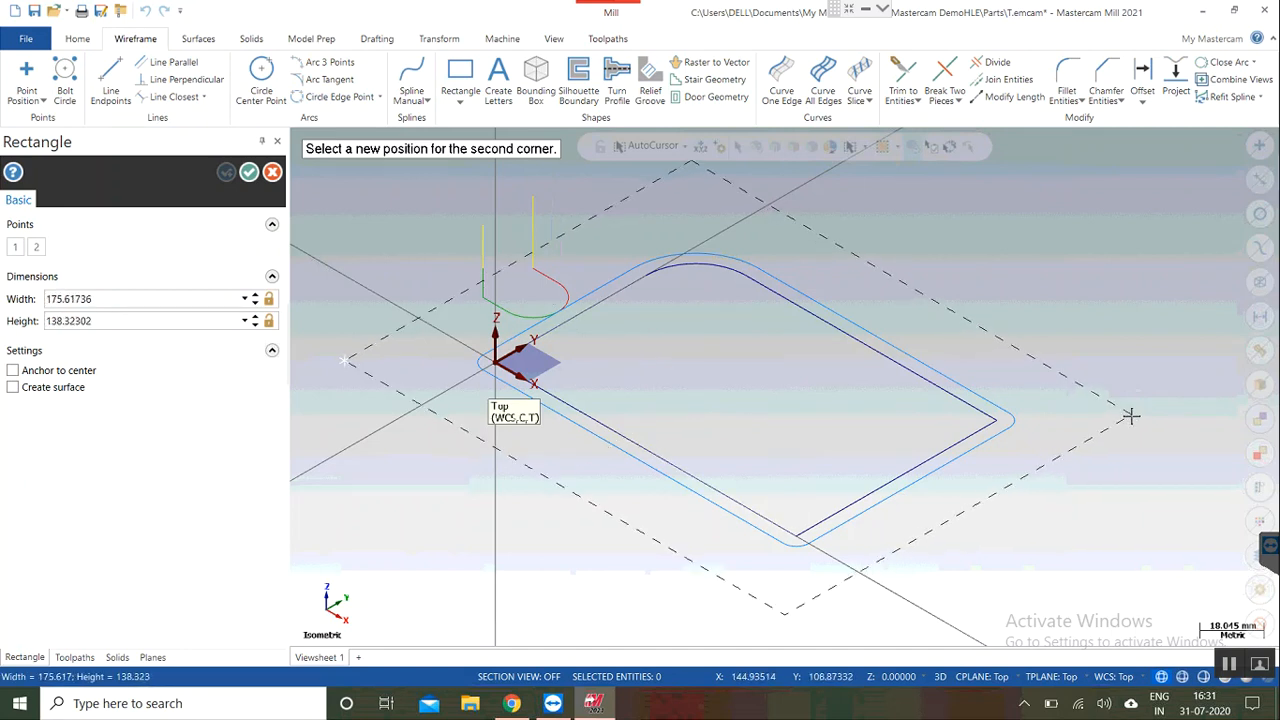
{"action": "left_click", "coordinate": [1128, 416]}
{"action": "left_click", "coordinate": [249, 172]}
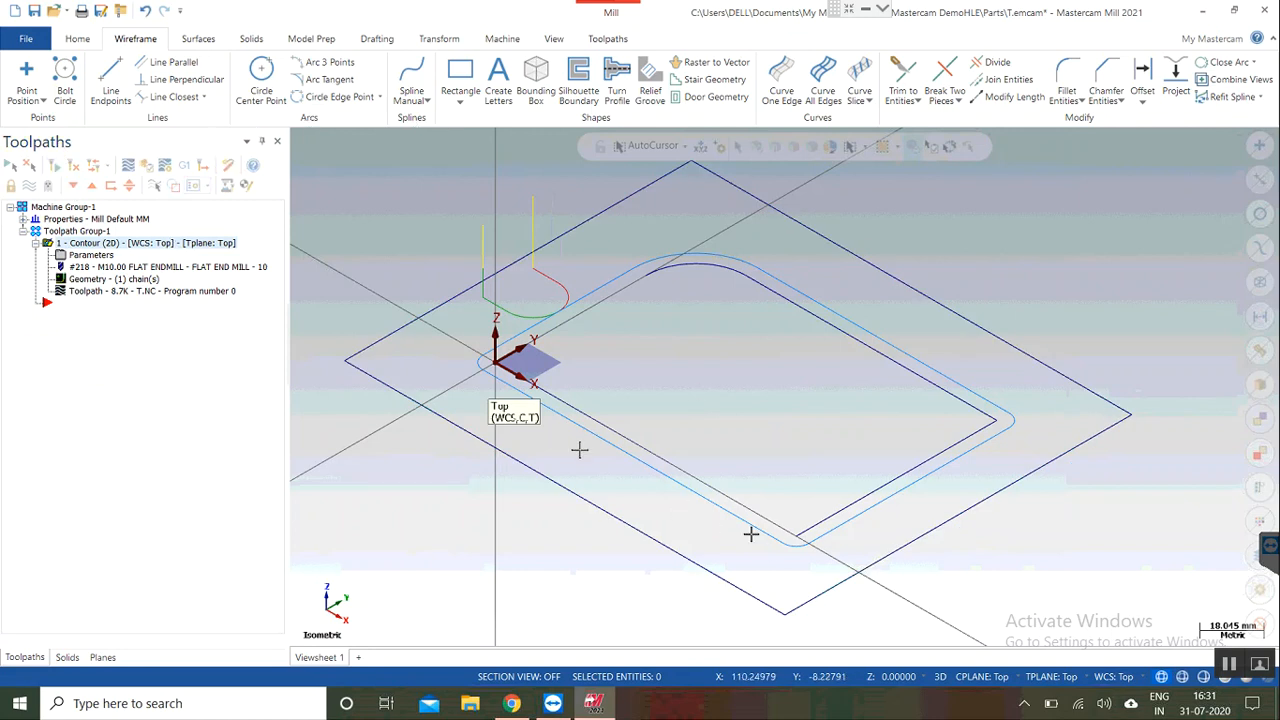
Step: Define rectangular stock from opposite corners of the outer rectangle and set its Z height to 20 mm
{"action": "left_click", "coordinate": [23, 219]}
{"action": "left_click", "coordinate": [80, 255]}
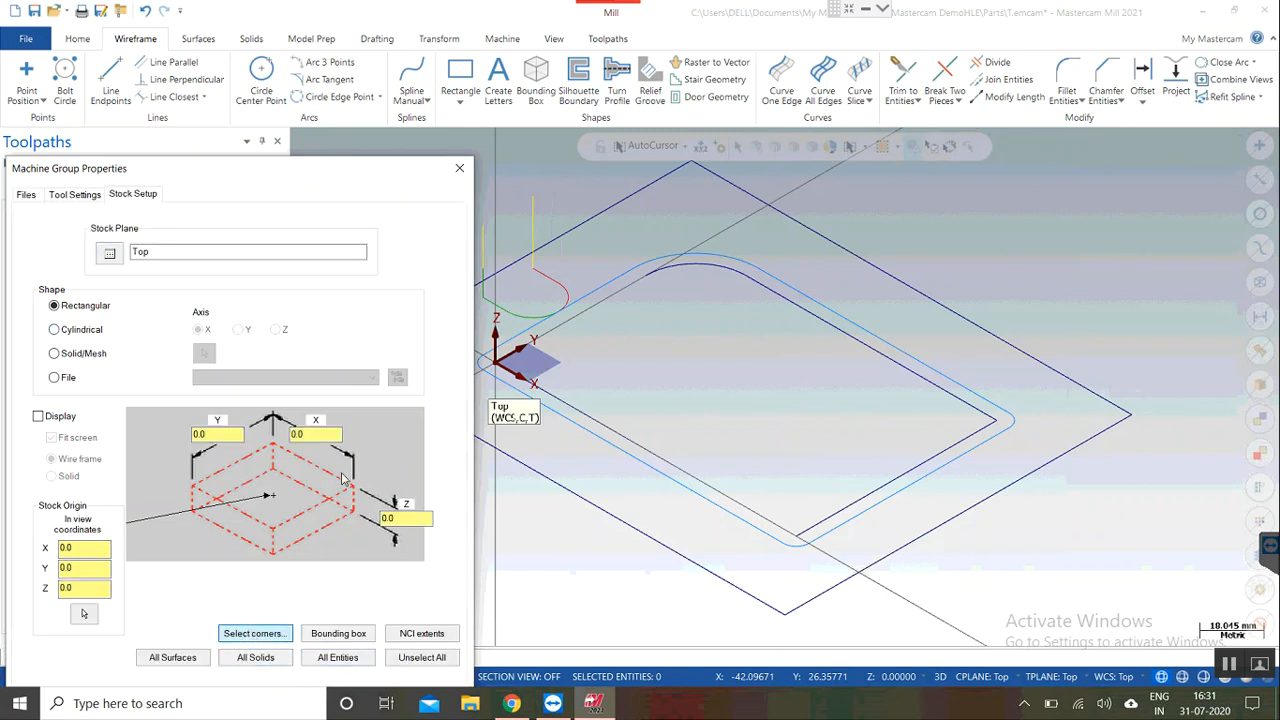
{"action": "left_click", "coordinate": [255, 633]}
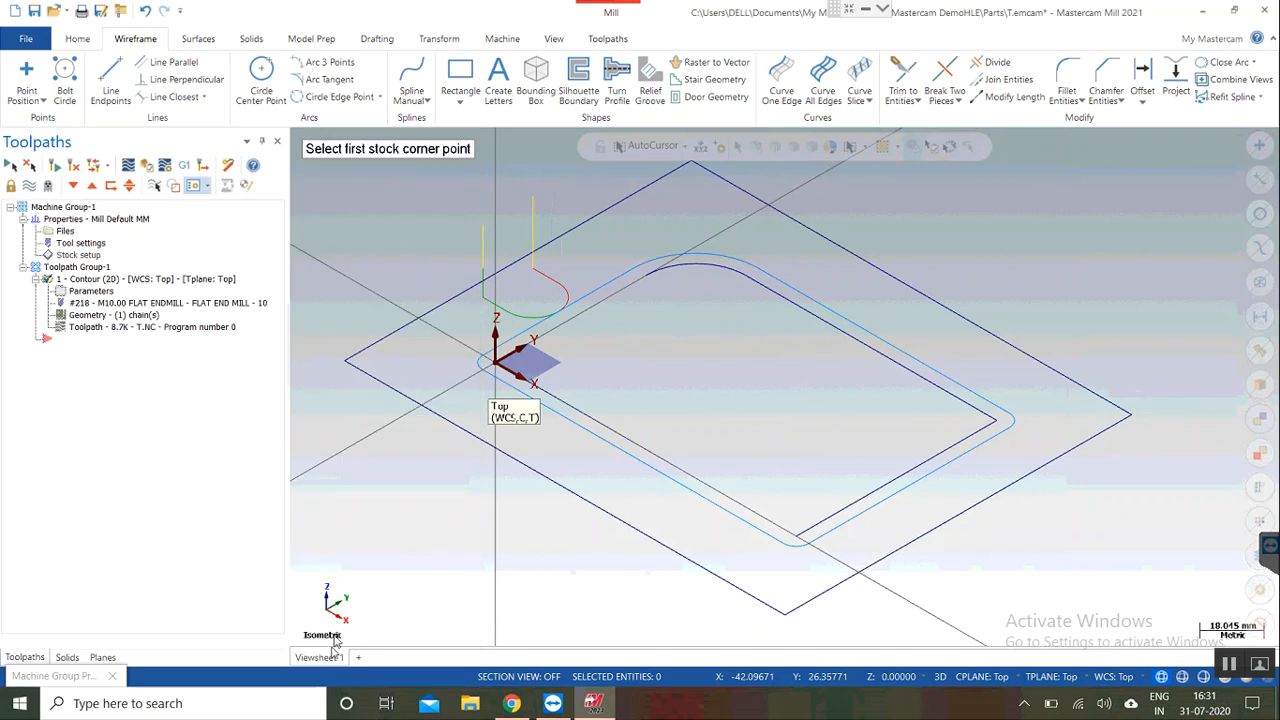
{"action": "left_click", "coordinate": [346, 365]}
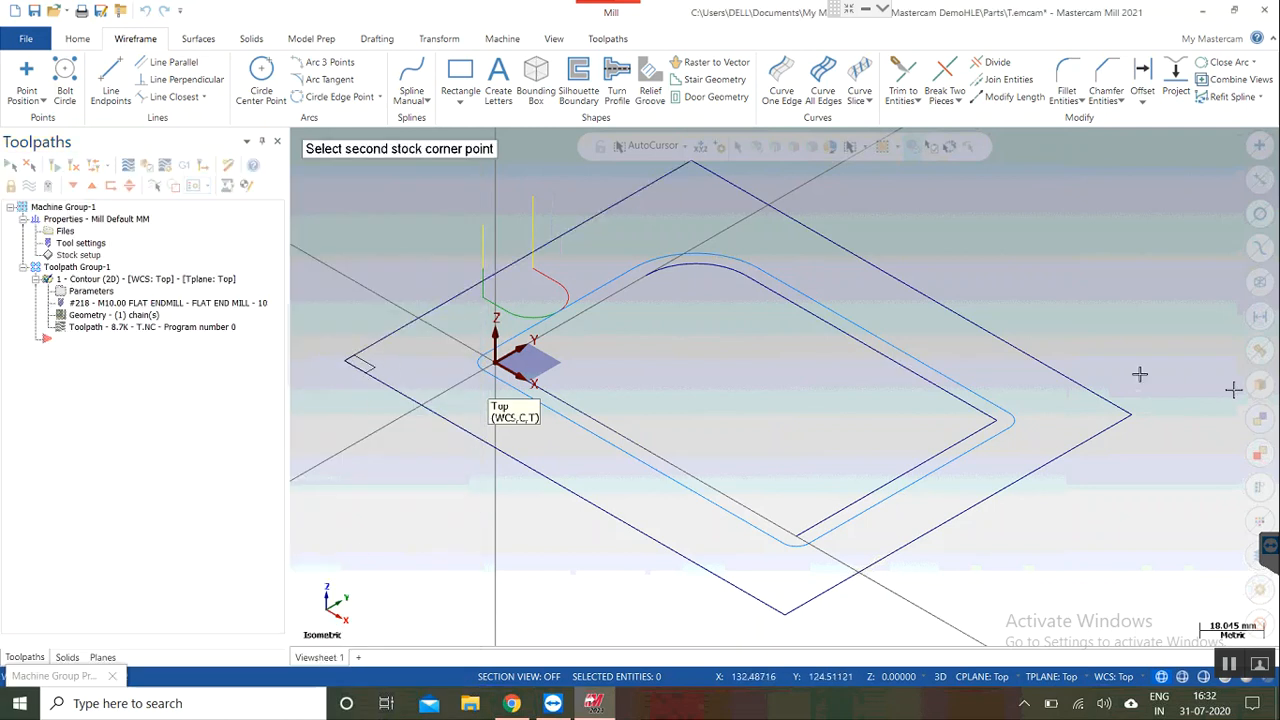
{"action": "left_click", "coordinate": [1136, 411]}
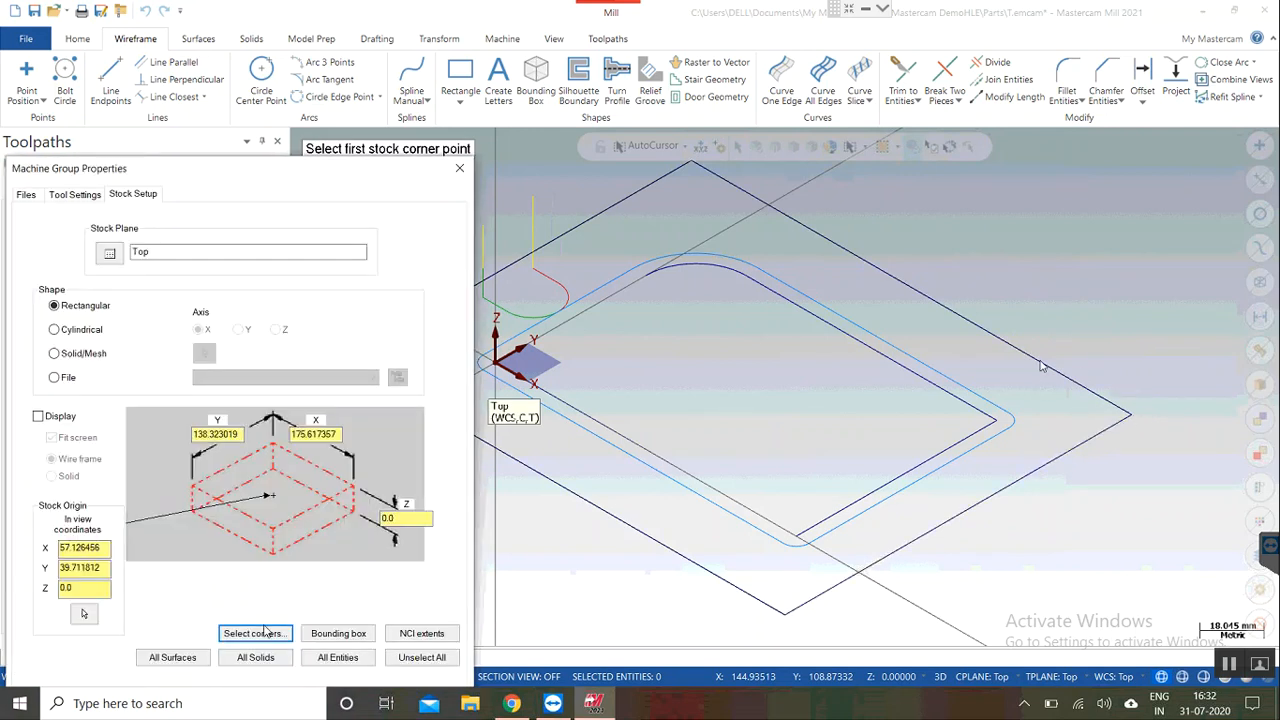
{"action": "left_click", "coordinate": [414, 519]}
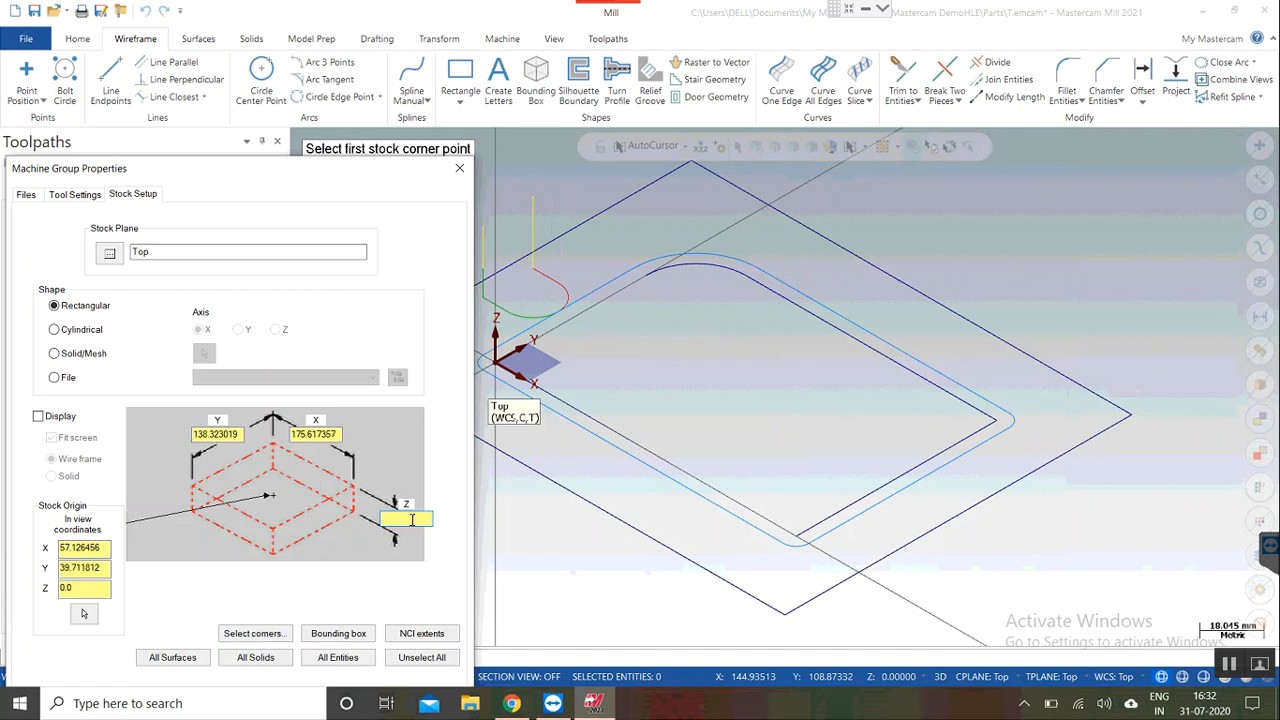
{"action": "key", "text": "Tab"}
{"action": "left_click_drag", "start_coordinate": [254, 170], "coordinate": [313, 61]}
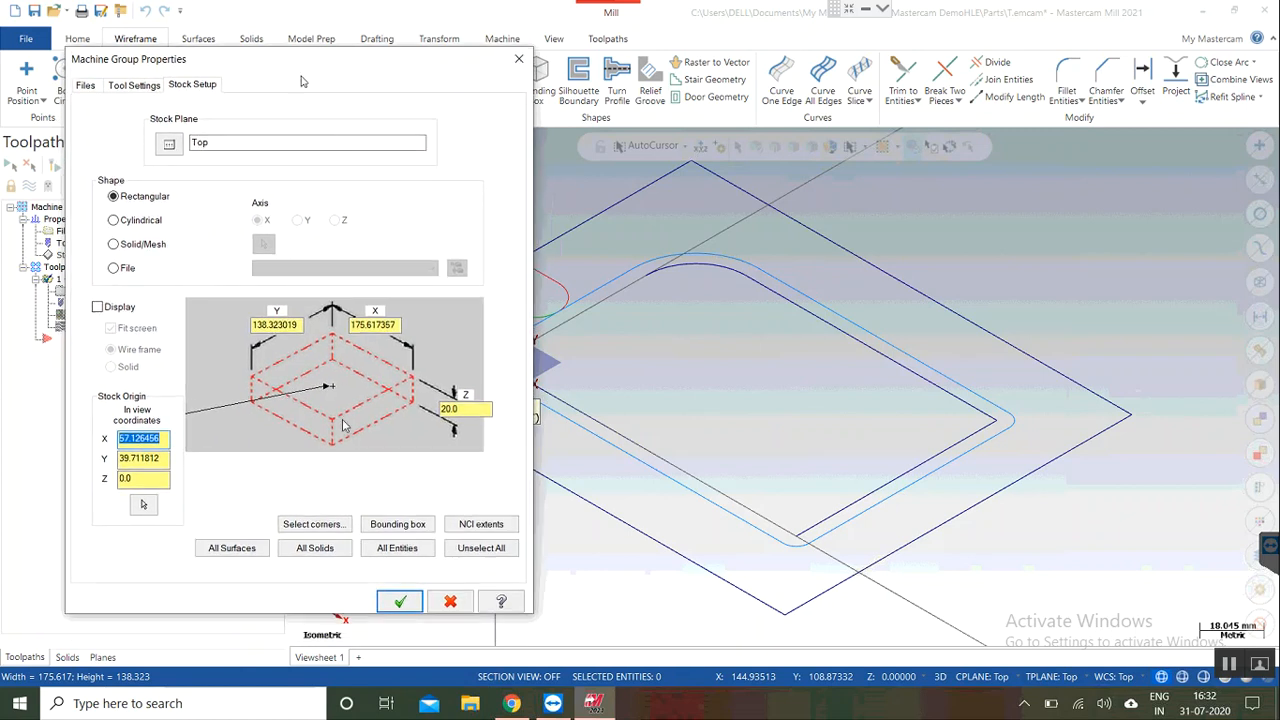
{"action": "left_click", "coordinate": [400, 603]}
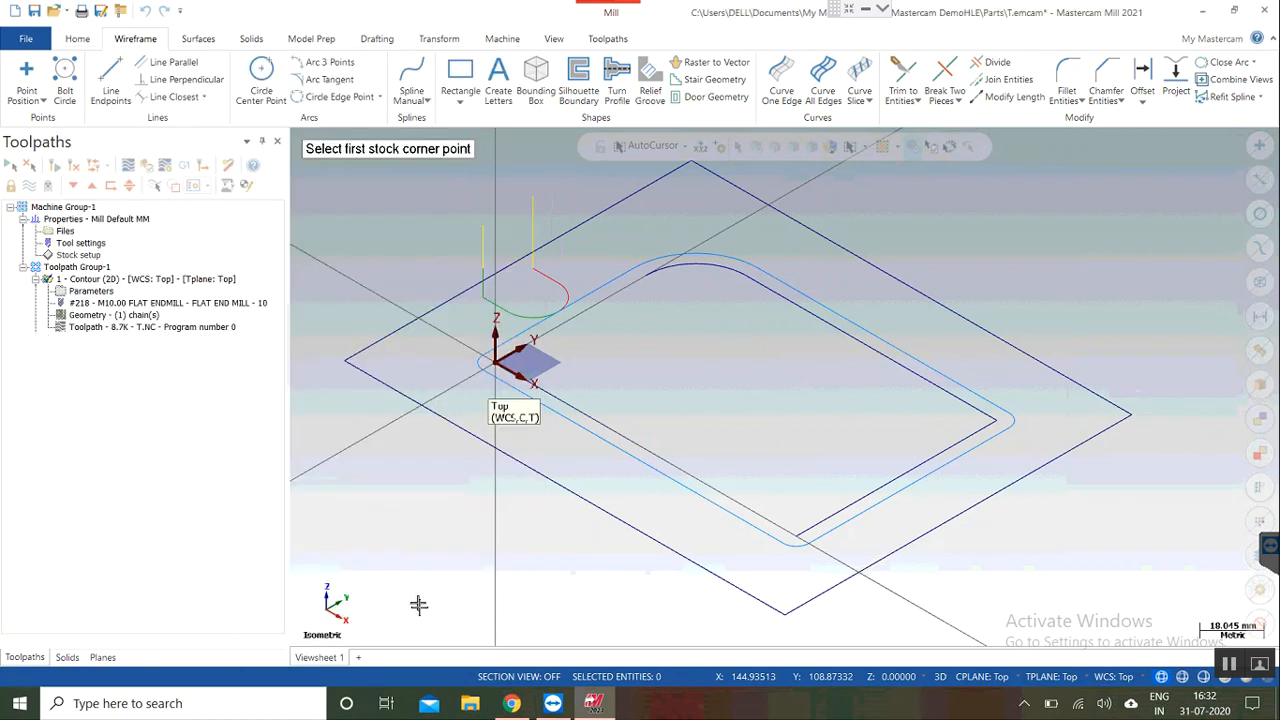
{"action": "key", "text": "Escape"}
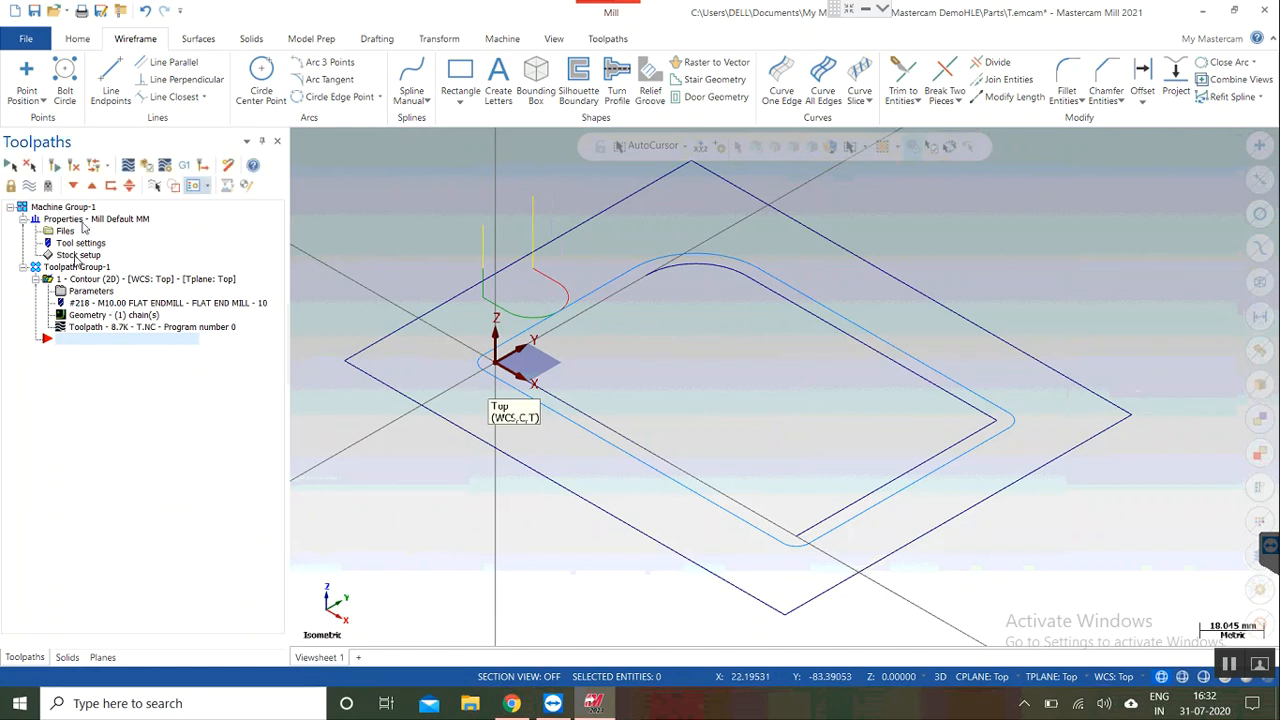
Step: Turn on the stock display as a wire frame in the machine group's stock setup
{"action": "left_click", "coordinate": [77, 256]}
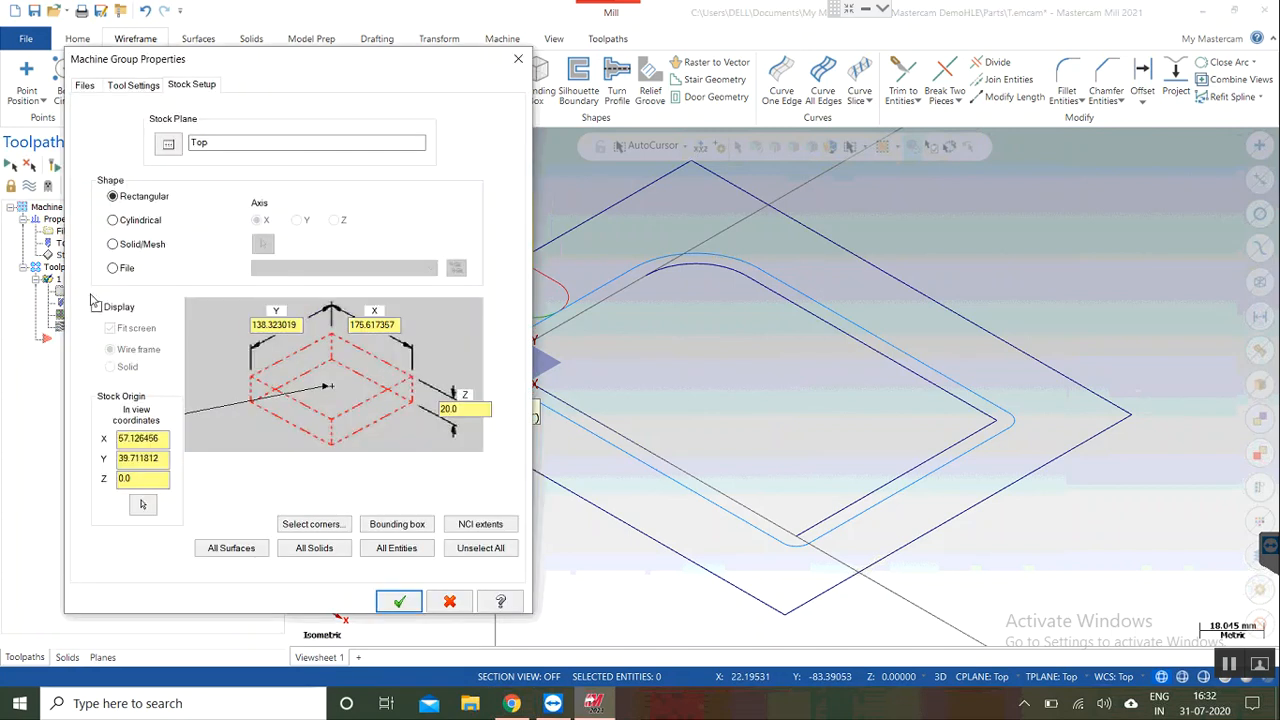
{"action": "left_click", "coordinate": [104, 311]}
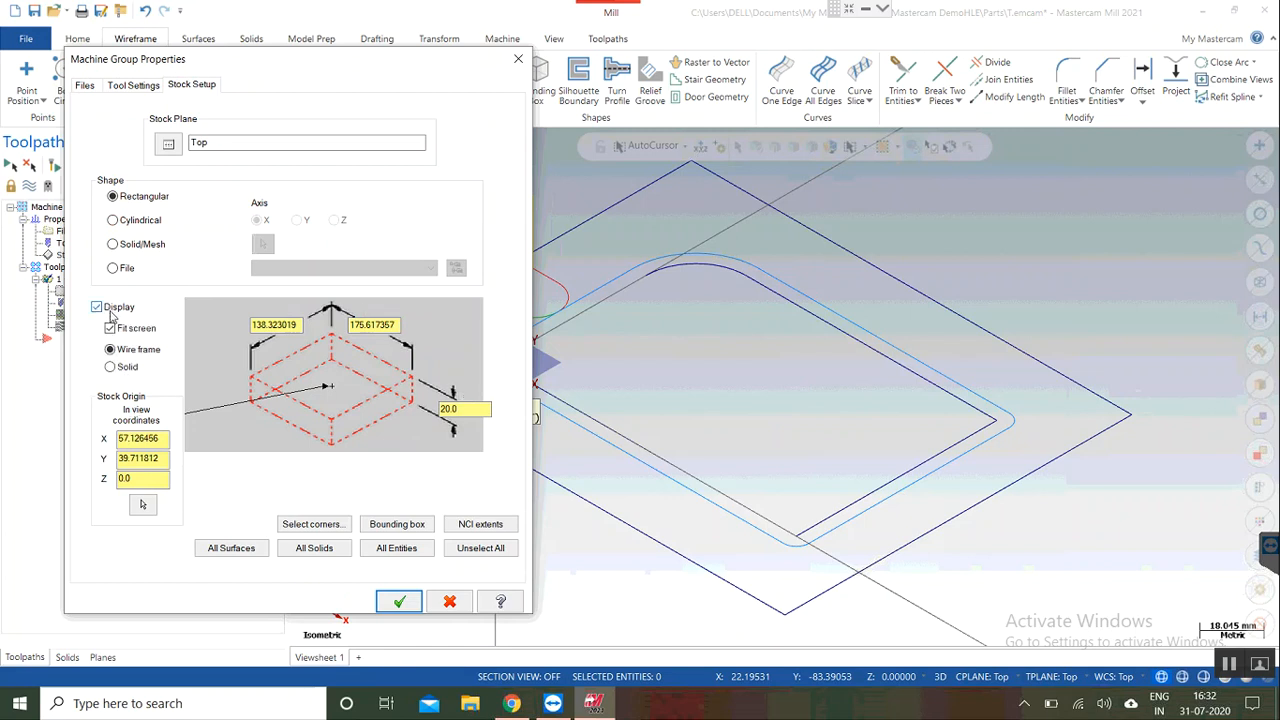
{"action": "left_click", "coordinate": [398, 601]}
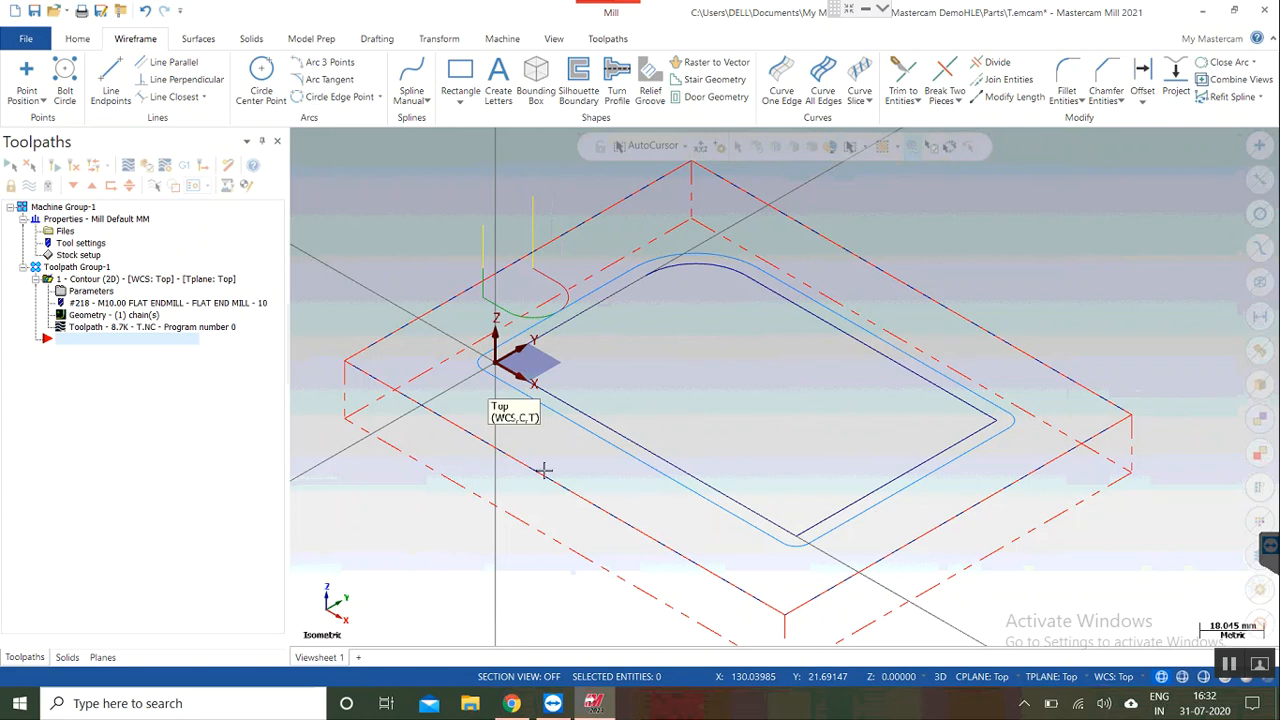
{"action": "scroll", "coordinate": [828, 415], "scroll_direction": "down", "scroll_amount": 1}
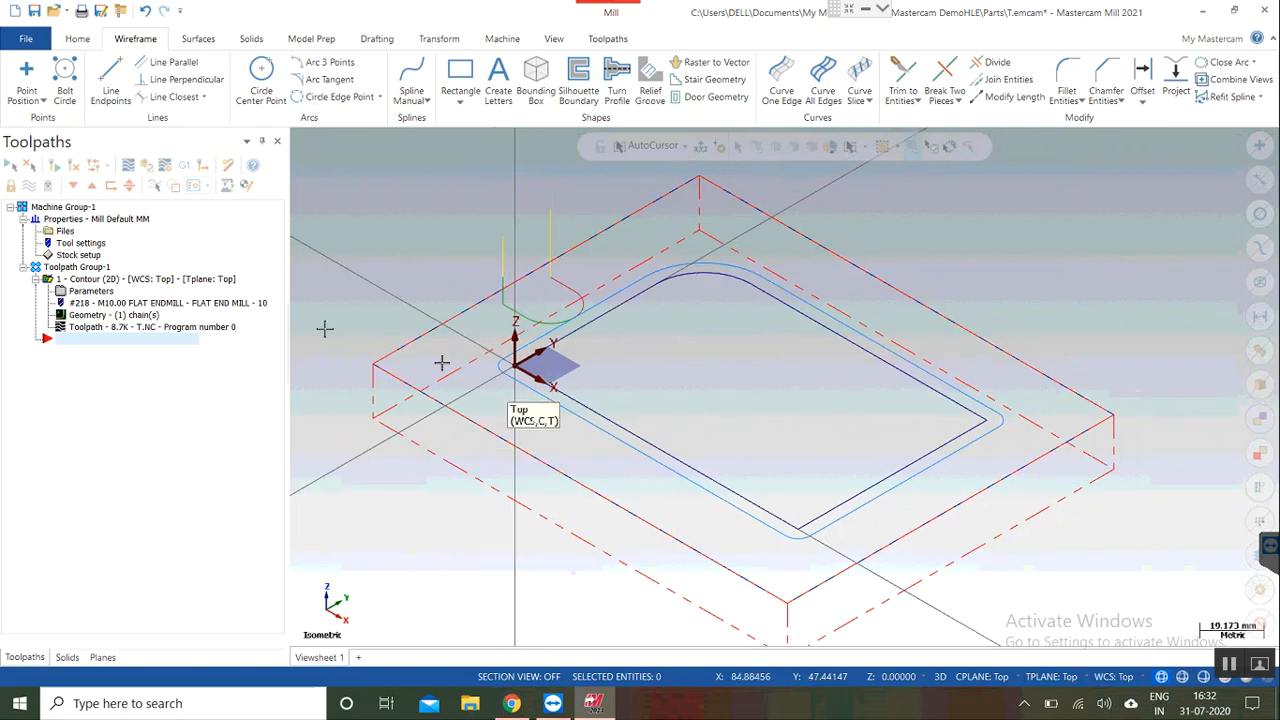
Step: Verify the contour operation in a maximized Mastercam Simulator window and play the simulation
{"action": "left_click", "coordinate": [205, 330]}
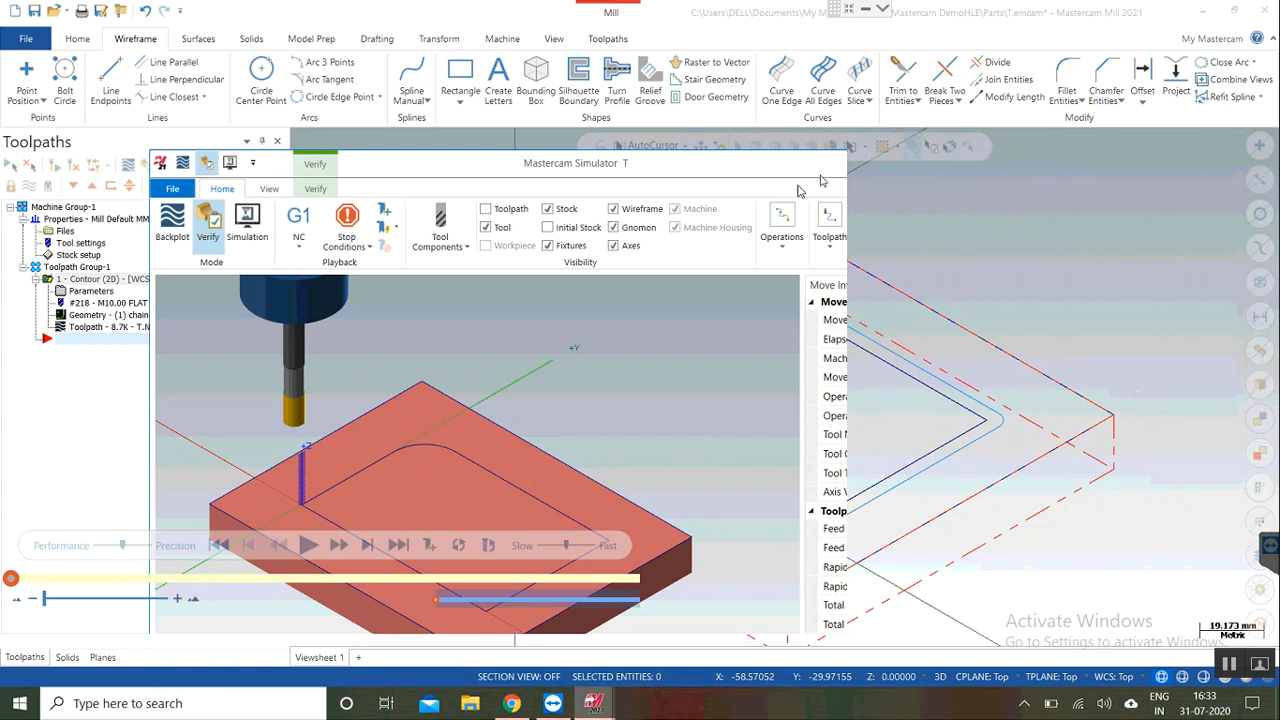
{"action": "double_click", "coordinate": [808, 182]}
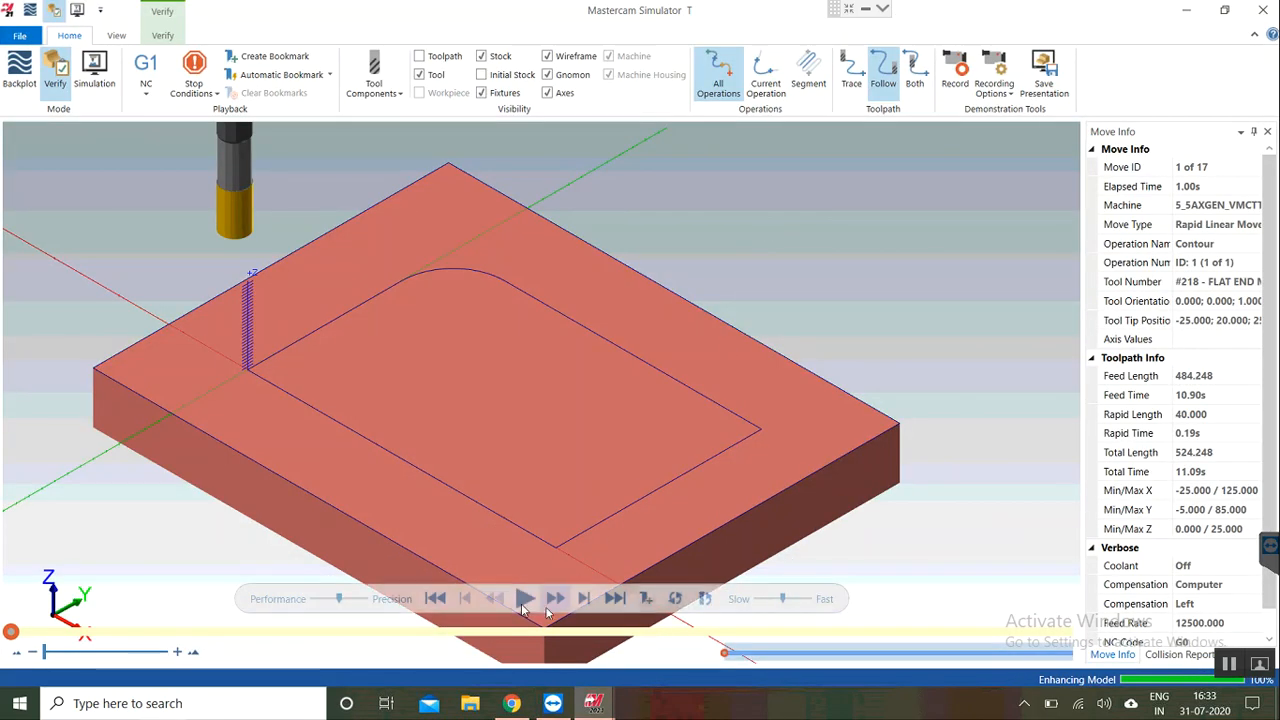
{"action": "left_click", "coordinate": [521, 603]}
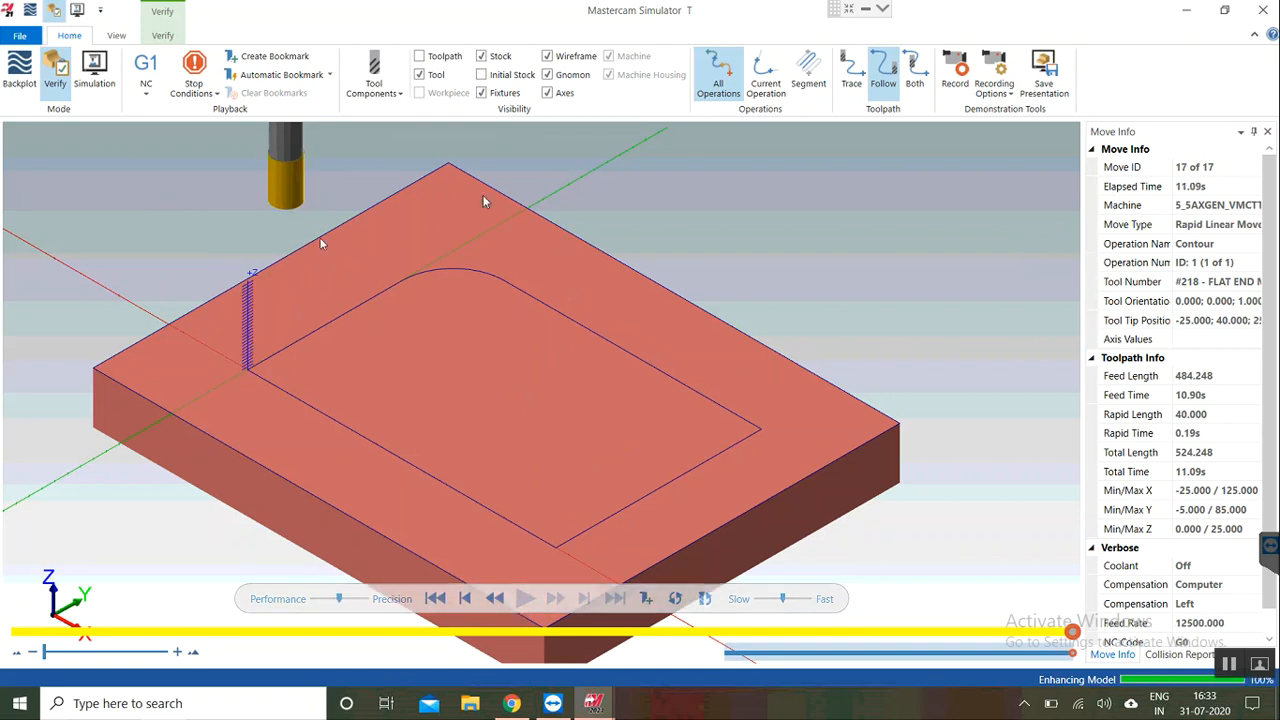
Step: Show the toolpath in the simulation, replay it from the start at a slower speed, and close the simulator
{"action": "left_click", "coordinate": [419, 56]}
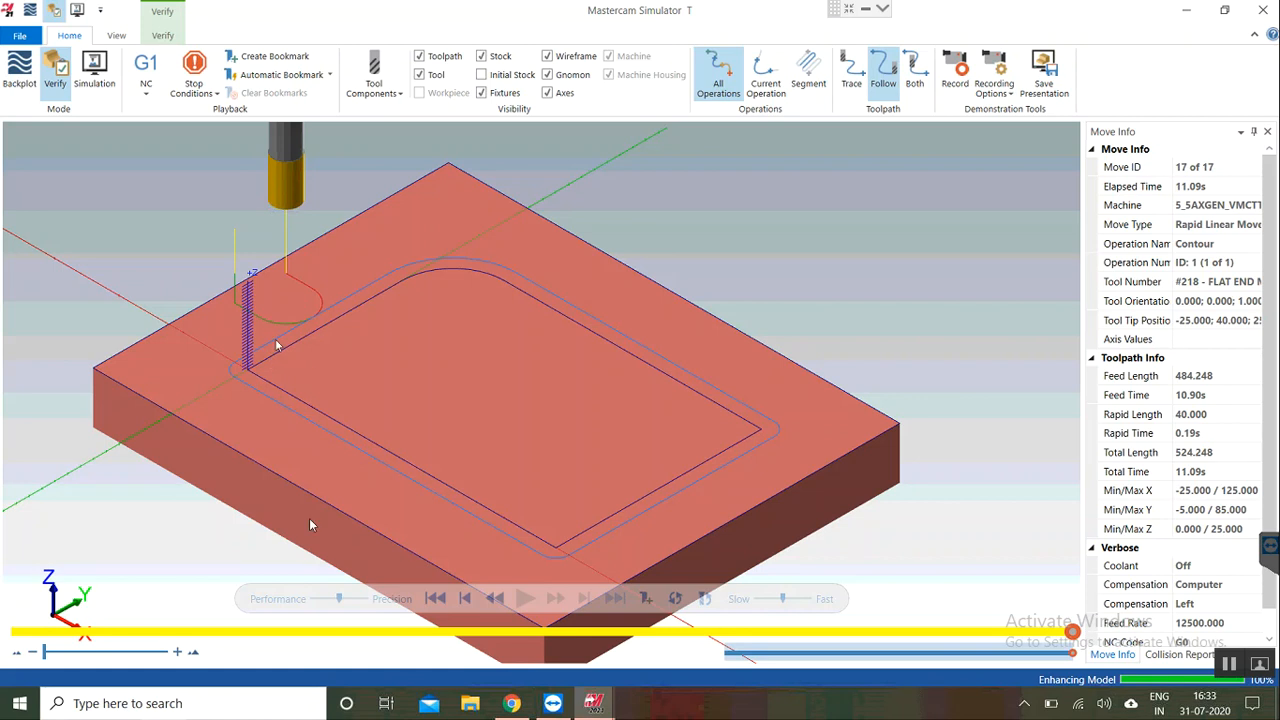
{"action": "left_click", "coordinate": [436, 598]}
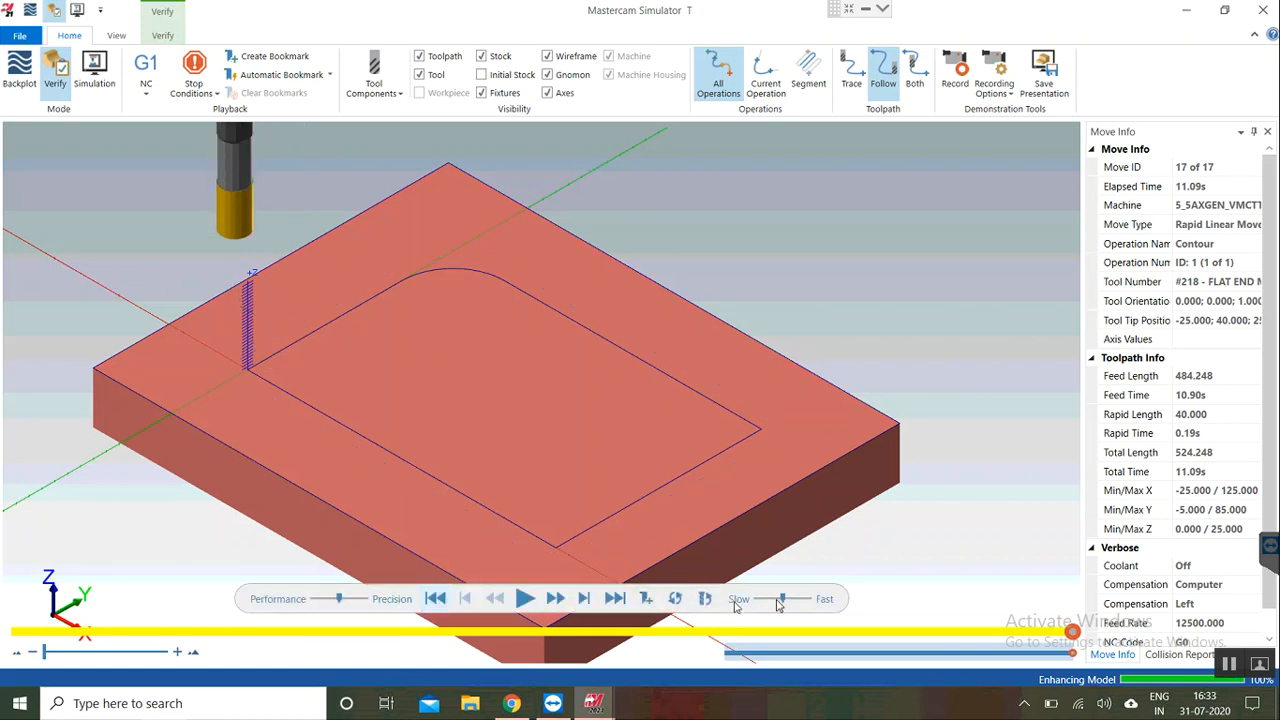
{"action": "left_click_drag", "start_coordinate": [779, 605], "coordinate": [771, 610]}
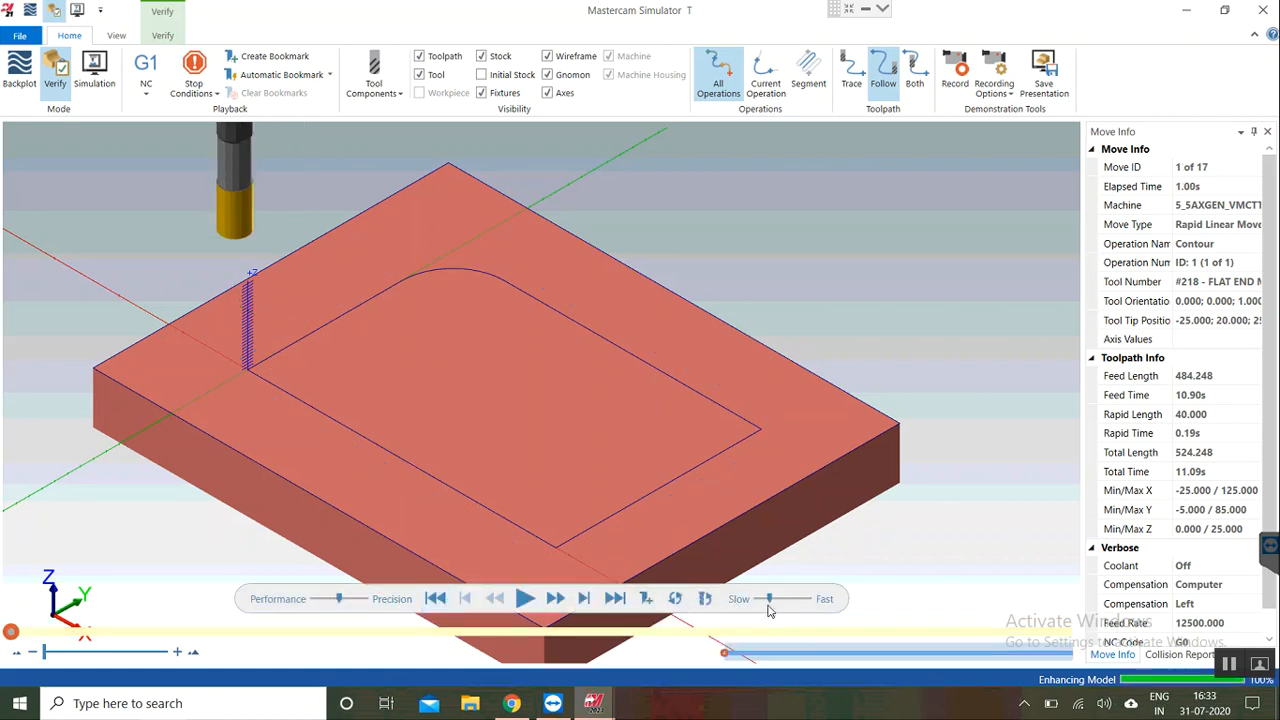
{"action": "left_click", "coordinate": [525, 599]}
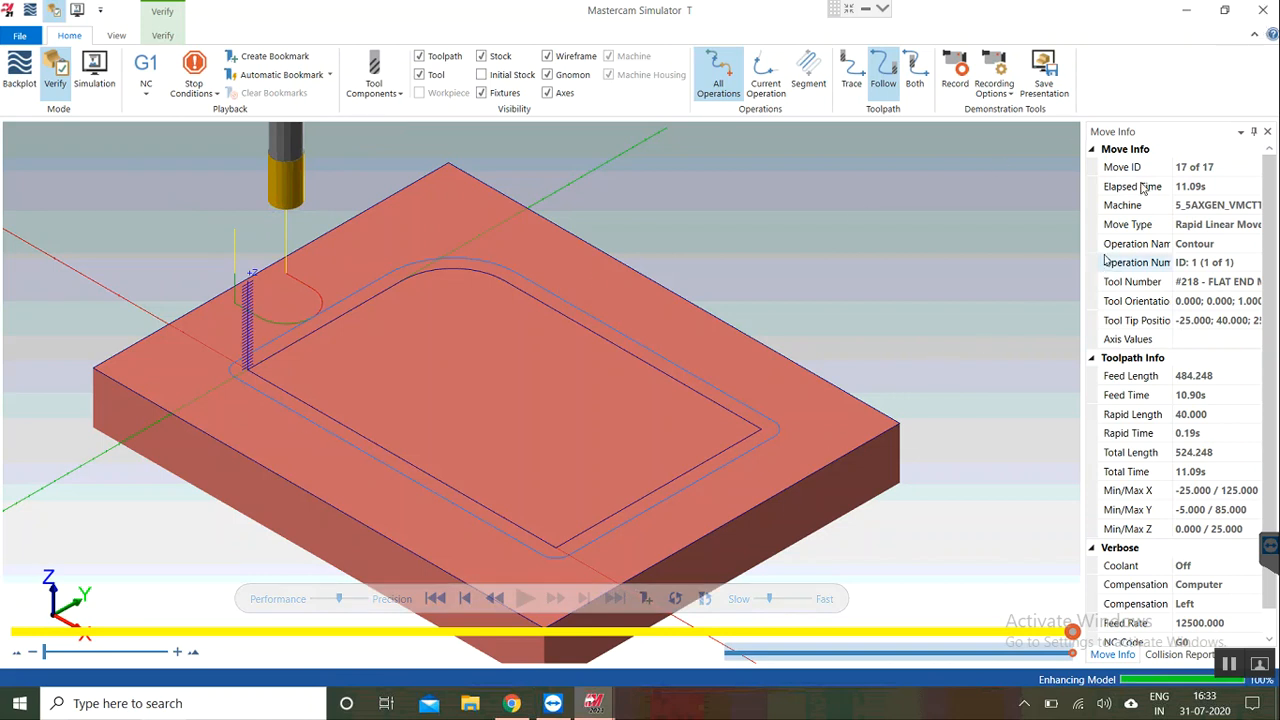
{"action": "left_click", "coordinate": [1262, 12]}
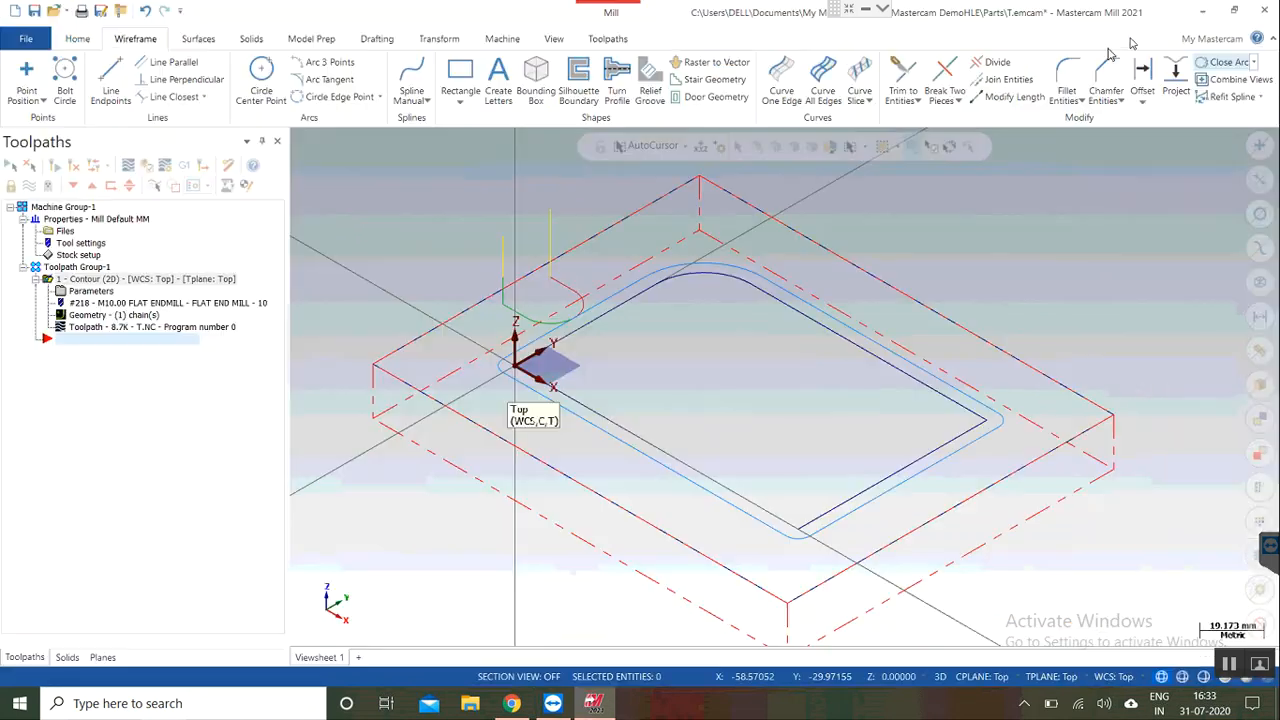
Step: Set the contour's cutting depth to an absolute -10 mm in its linking parameters and regenerate the operation
{"action": "left_click", "coordinate": [89, 293]}
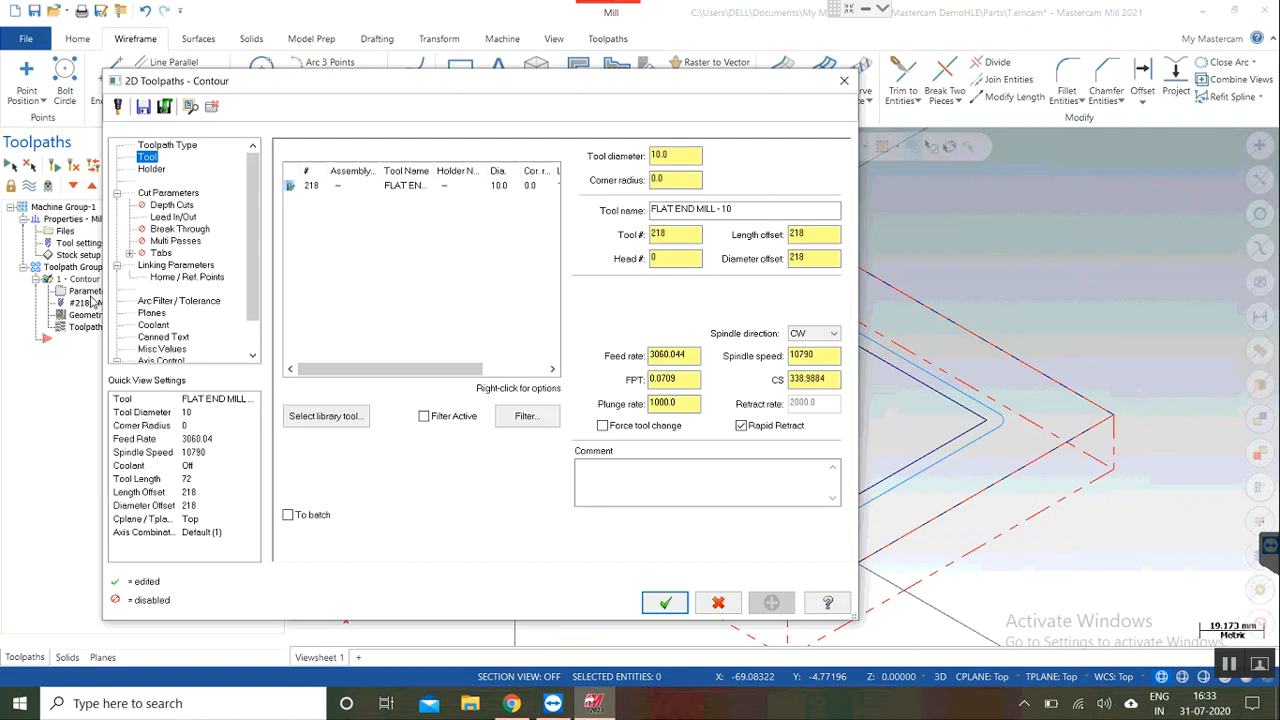
{"action": "left_click", "coordinate": [175, 266]}
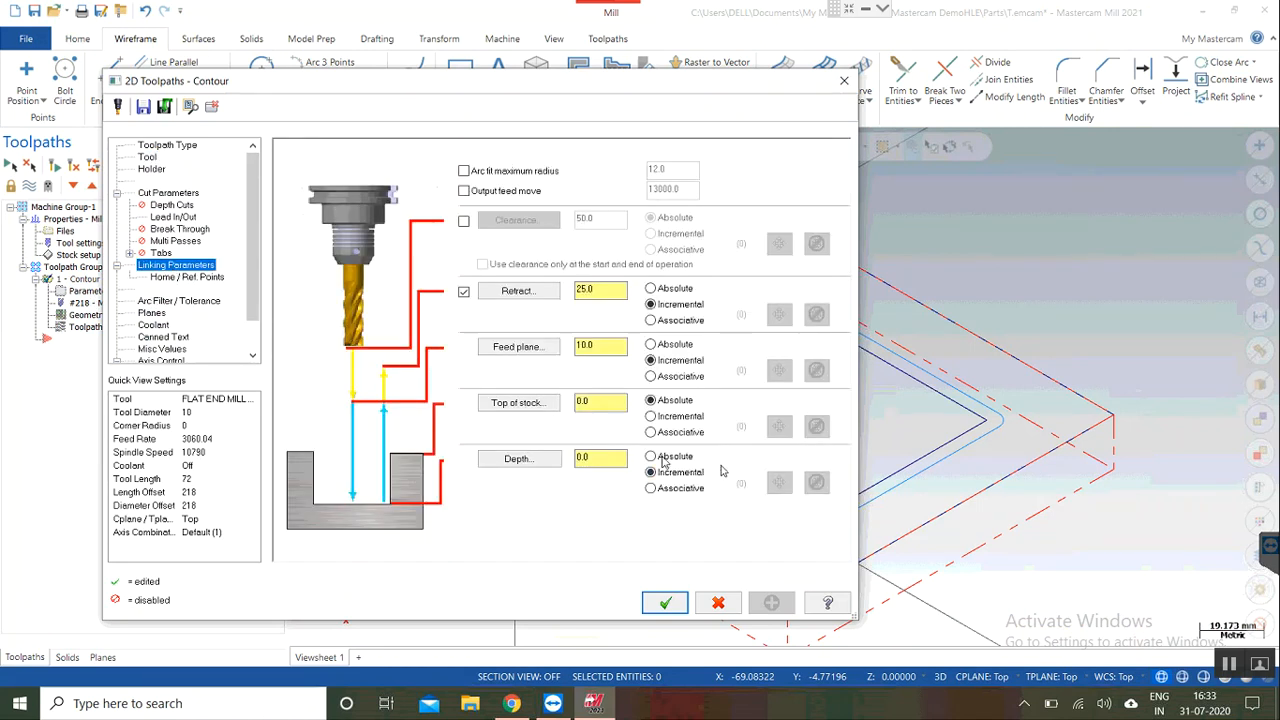
{"action": "left_click", "coordinate": [651, 456]}
{"action": "double_click", "coordinate": [612, 458]}
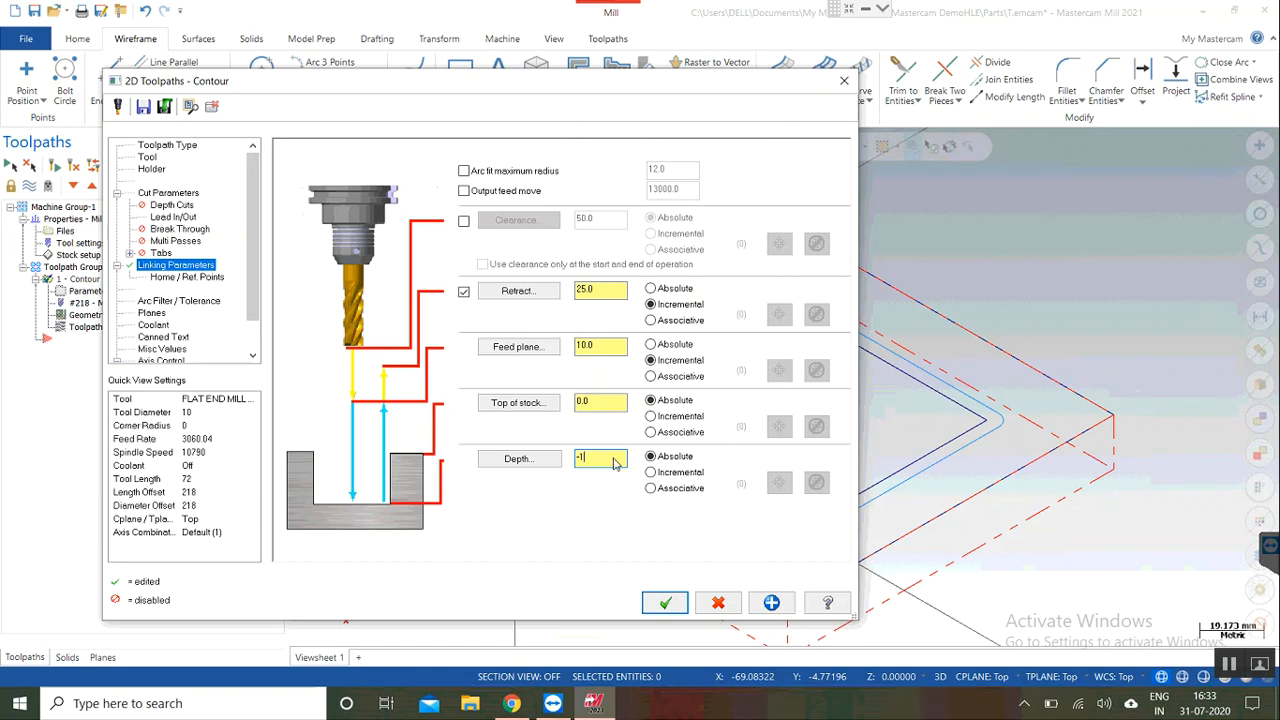
{"action": "left_click", "coordinate": [665, 603]}
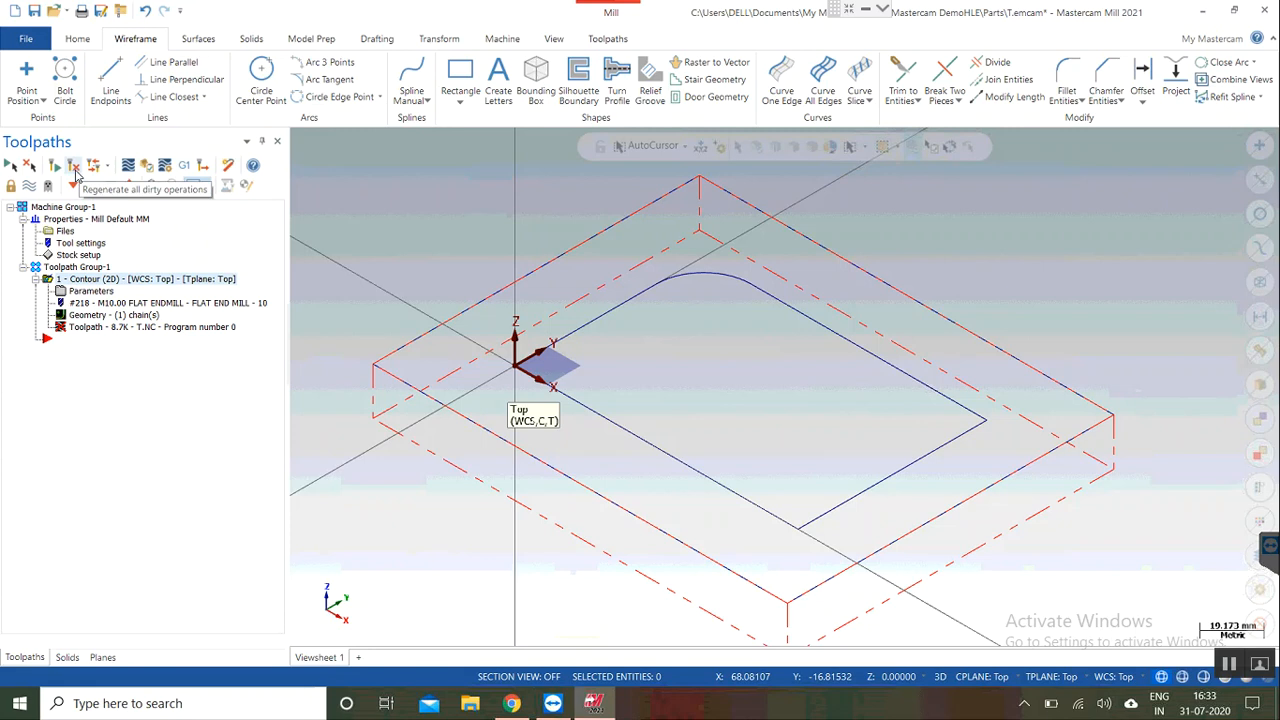
{"action": "left_click", "coordinate": [75, 168]}
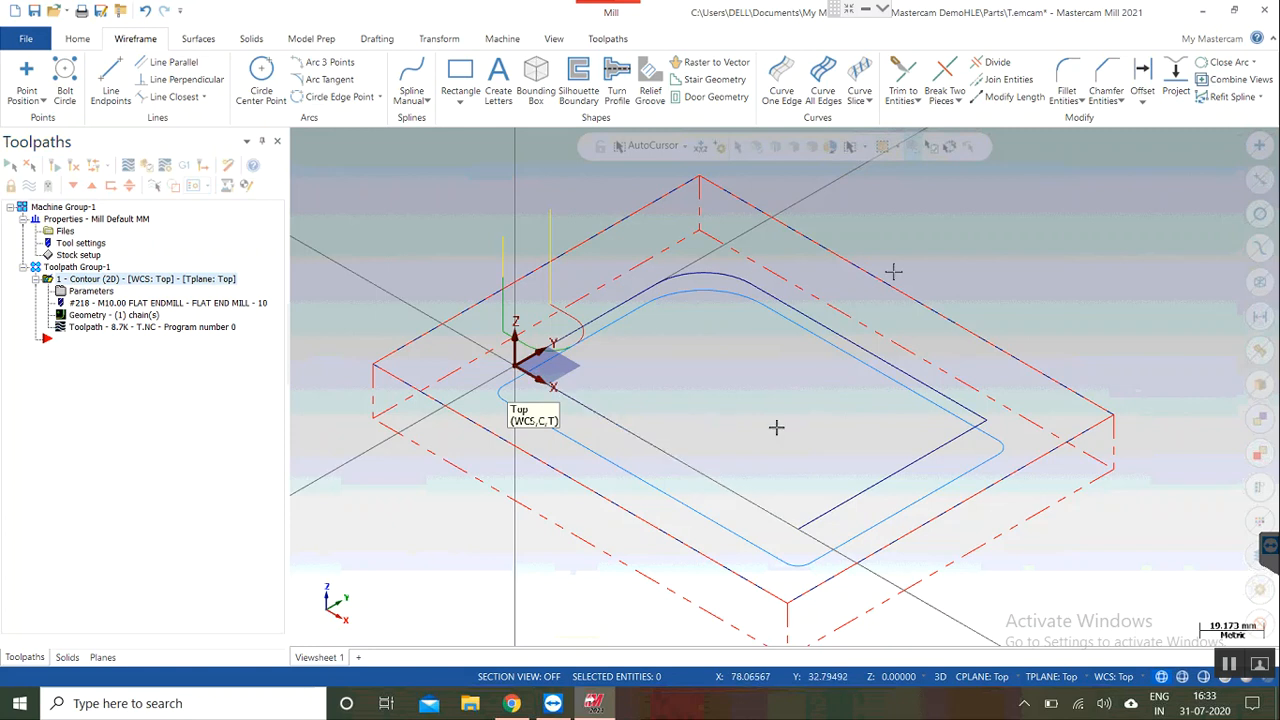
Step: Examine the toolpath's depth within the stock from the Right (WCS) view and return to the Isometric (WCS) view
{"action": "right_click", "coordinate": [918, 249]}
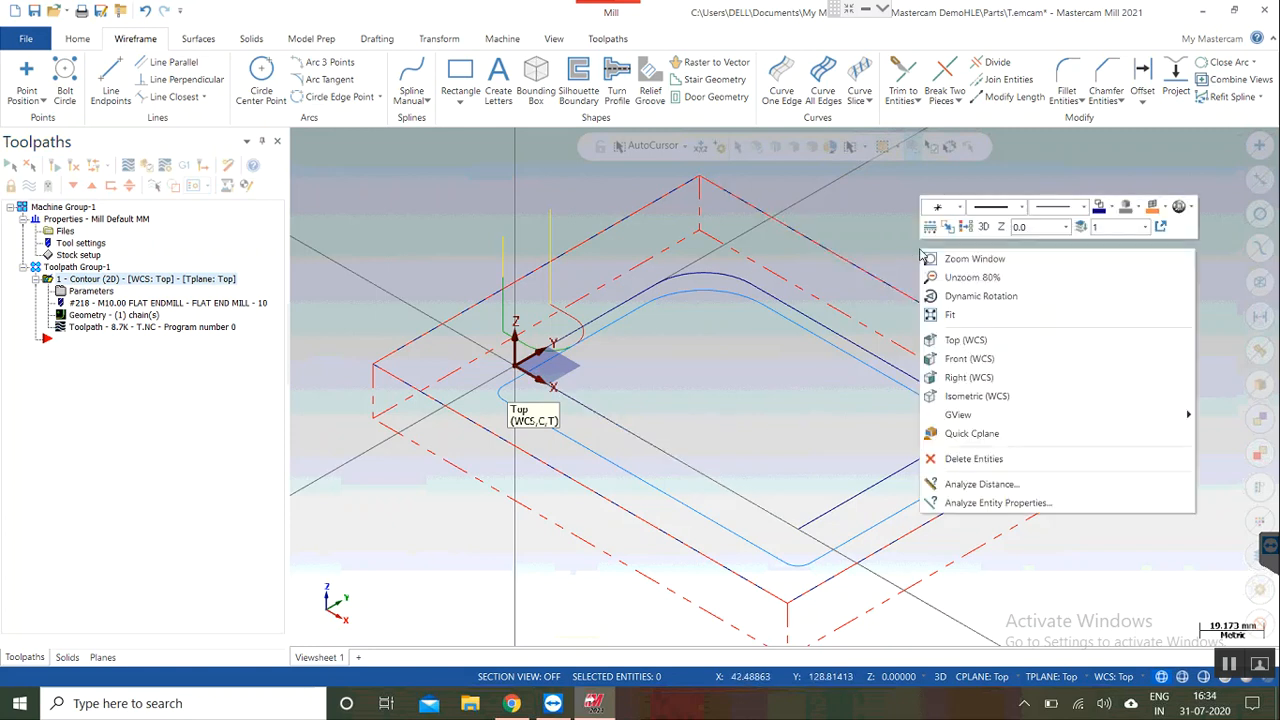
{"action": "left_click", "coordinate": [955, 377]}
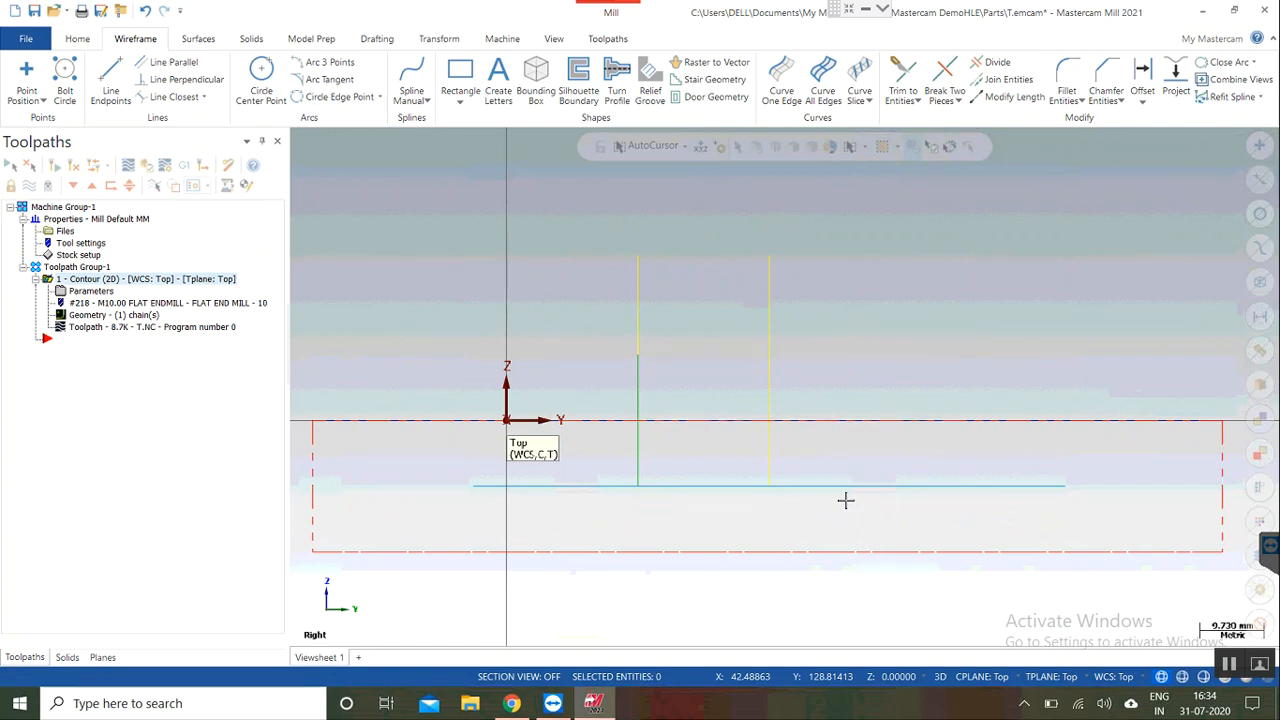
{"action": "right_click", "coordinate": [948, 280]}
{"action": "left_click", "coordinate": [993, 426]}
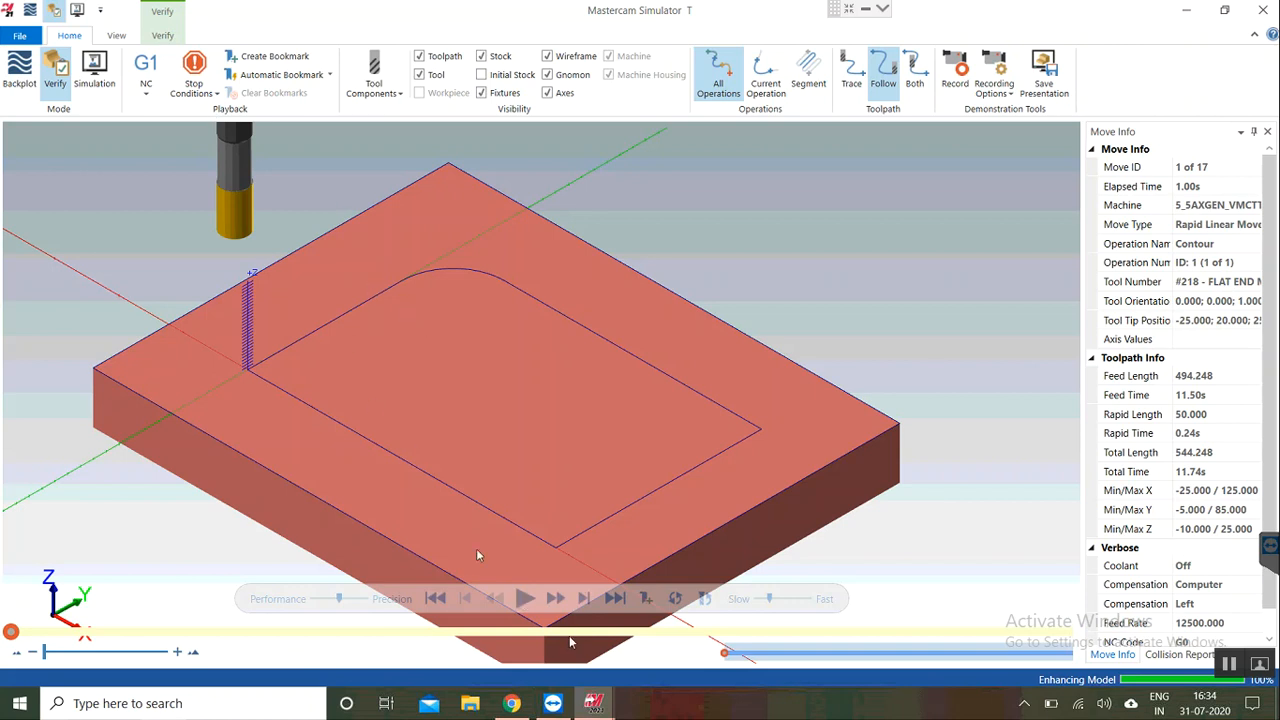
Step: Play the verification of the contour cut at its -10 mm depth and close the simulator
{"action": "left_click", "coordinate": [525, 599]}
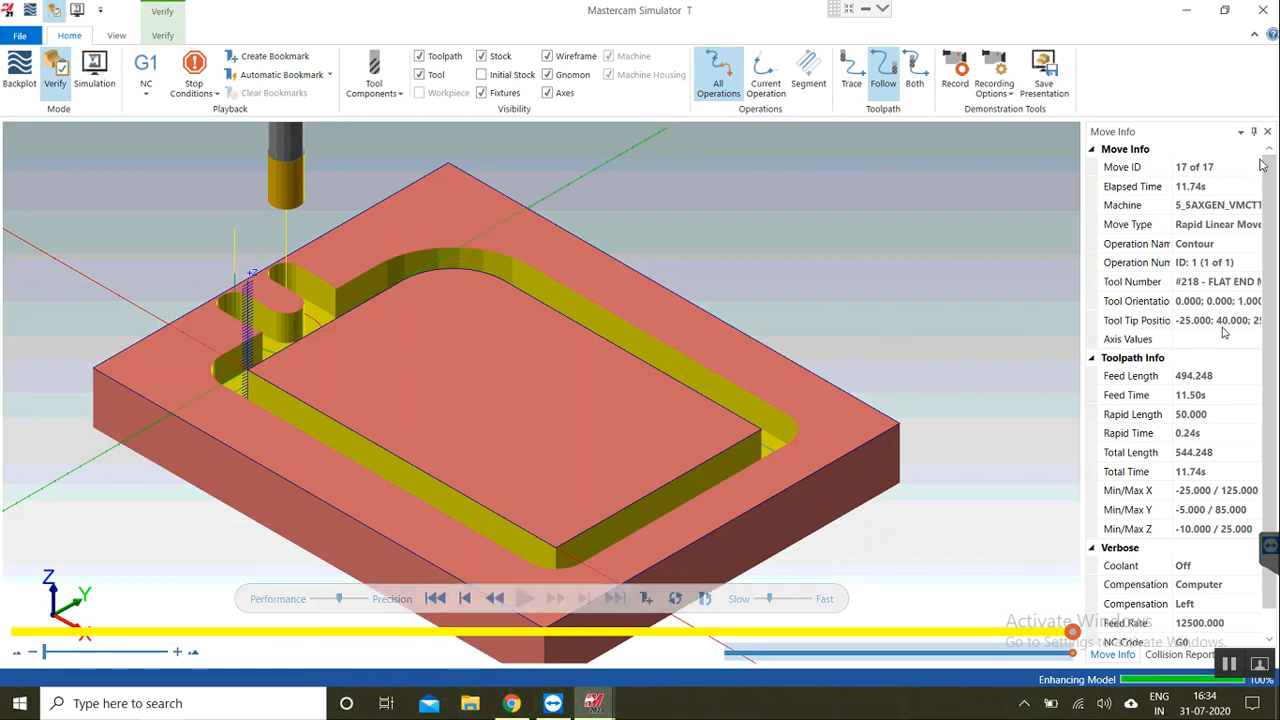
{"action": "left_click", "coordinate": [1261, 12]}
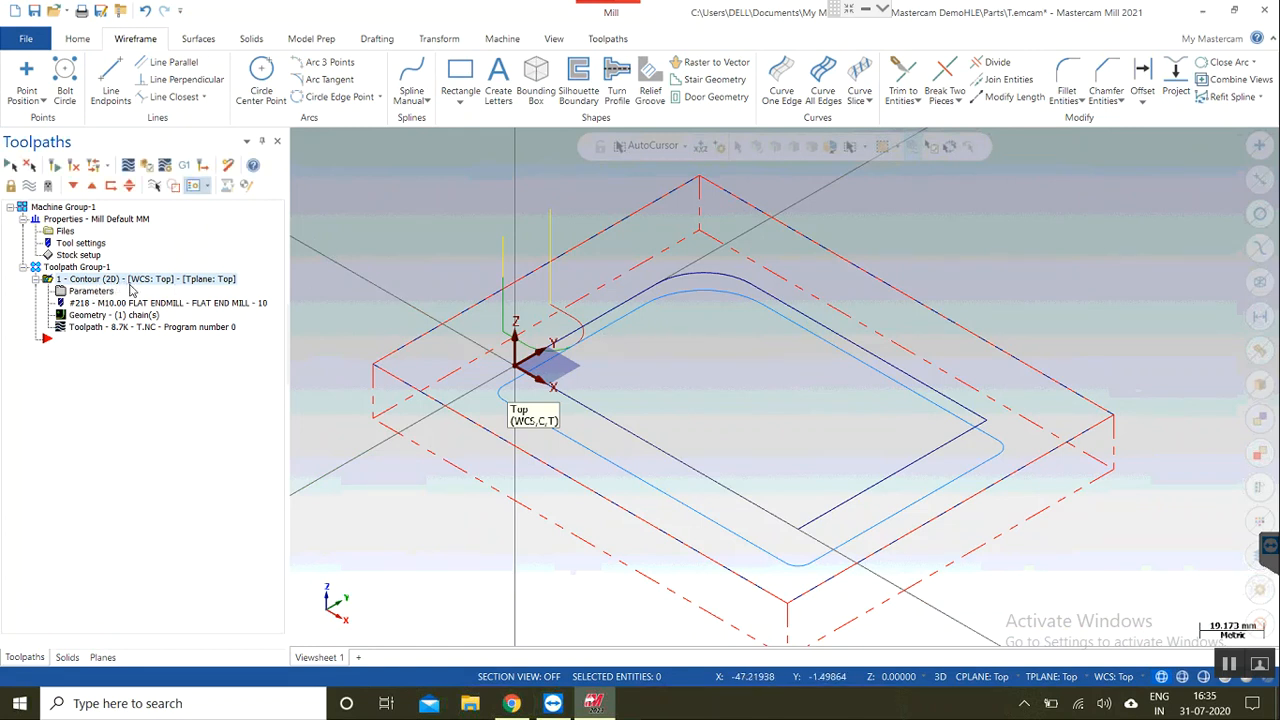
Step: Disable Lead In/Out in the contour operation's cut parameters and regenerate the toolpath
{"action": "left_click", "coordinate": [106, 293]}
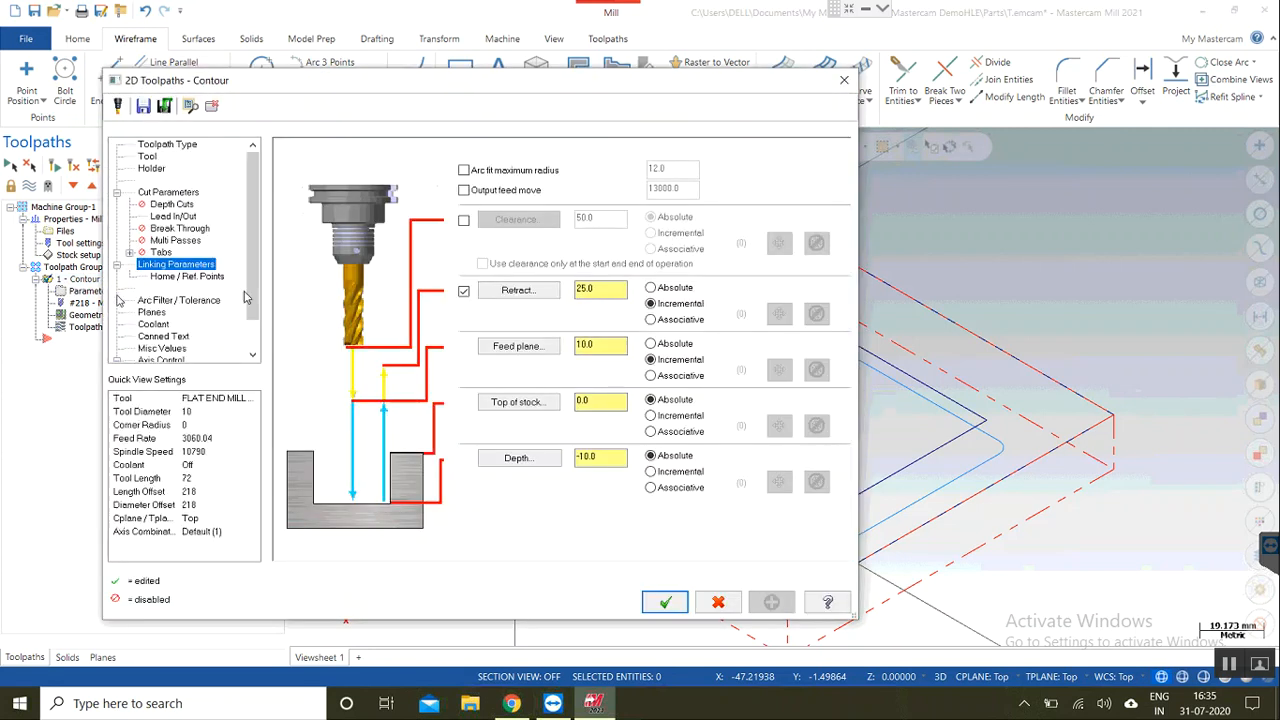
{"action": "left_click", "coordinate": [181, 217]}
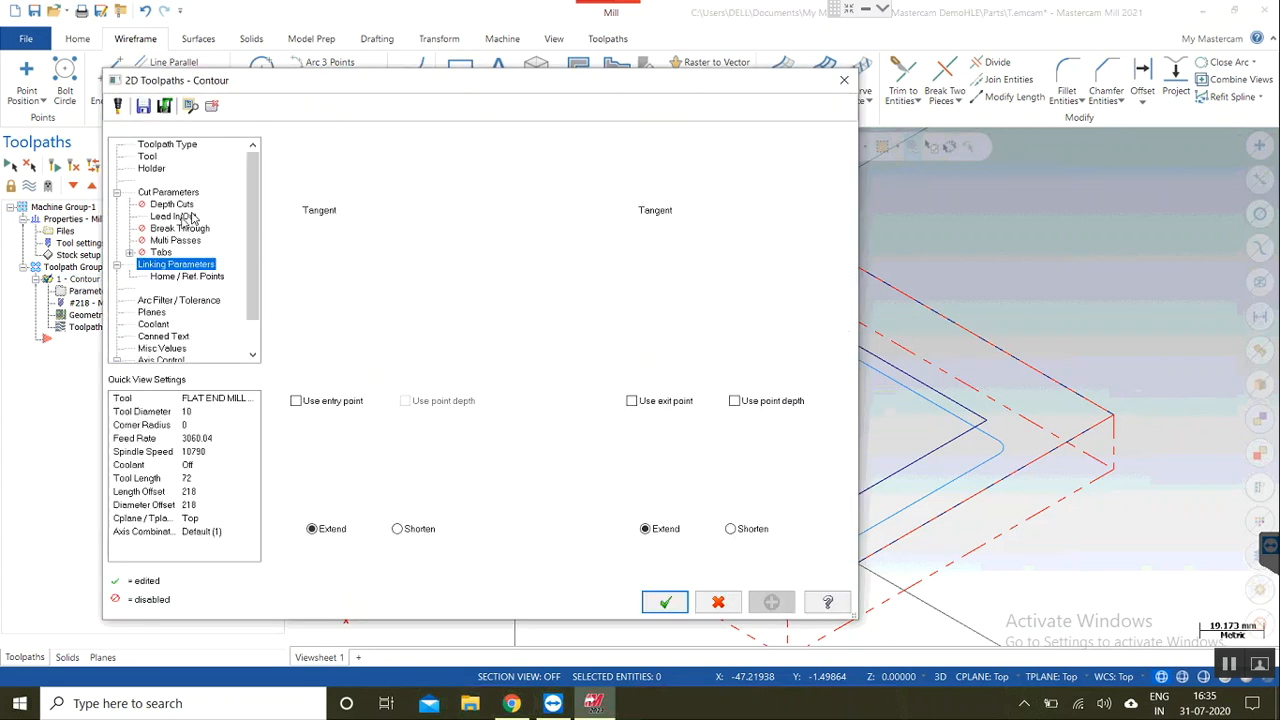
{"action": "left_click", "coordinate": [290, 150]}
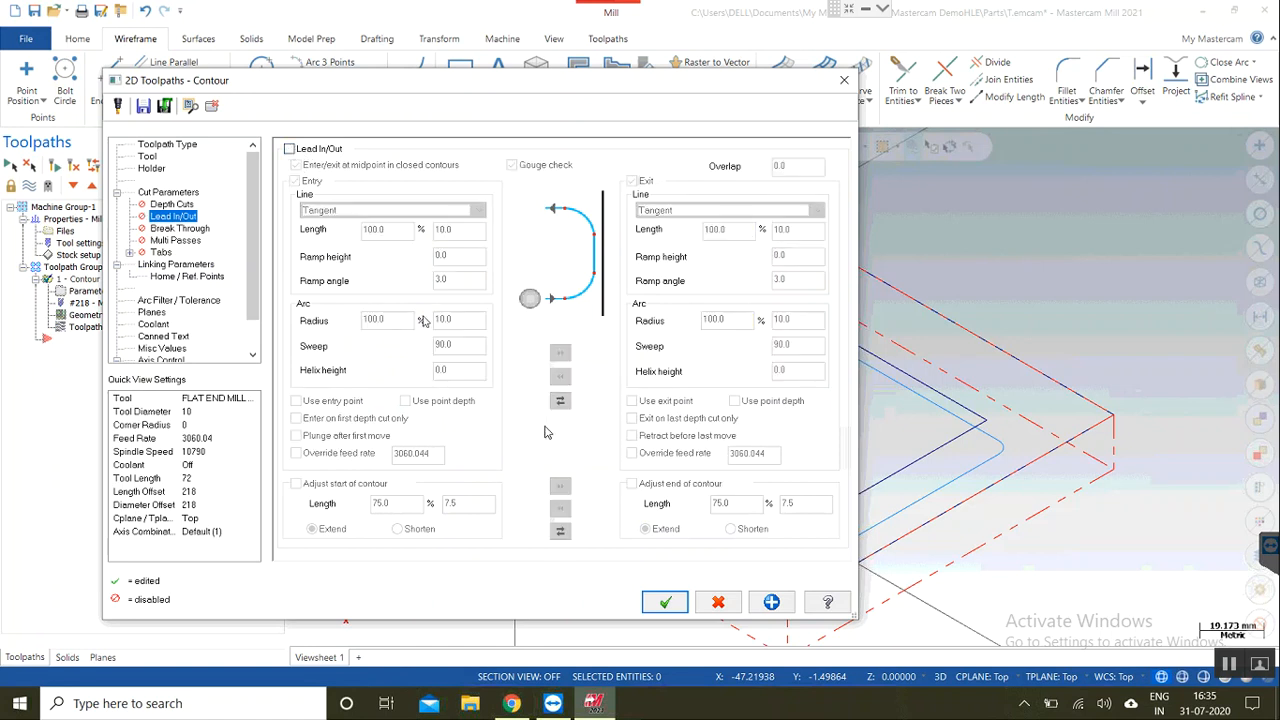
{"action": "left_click", "coordinate": [666, 600]}
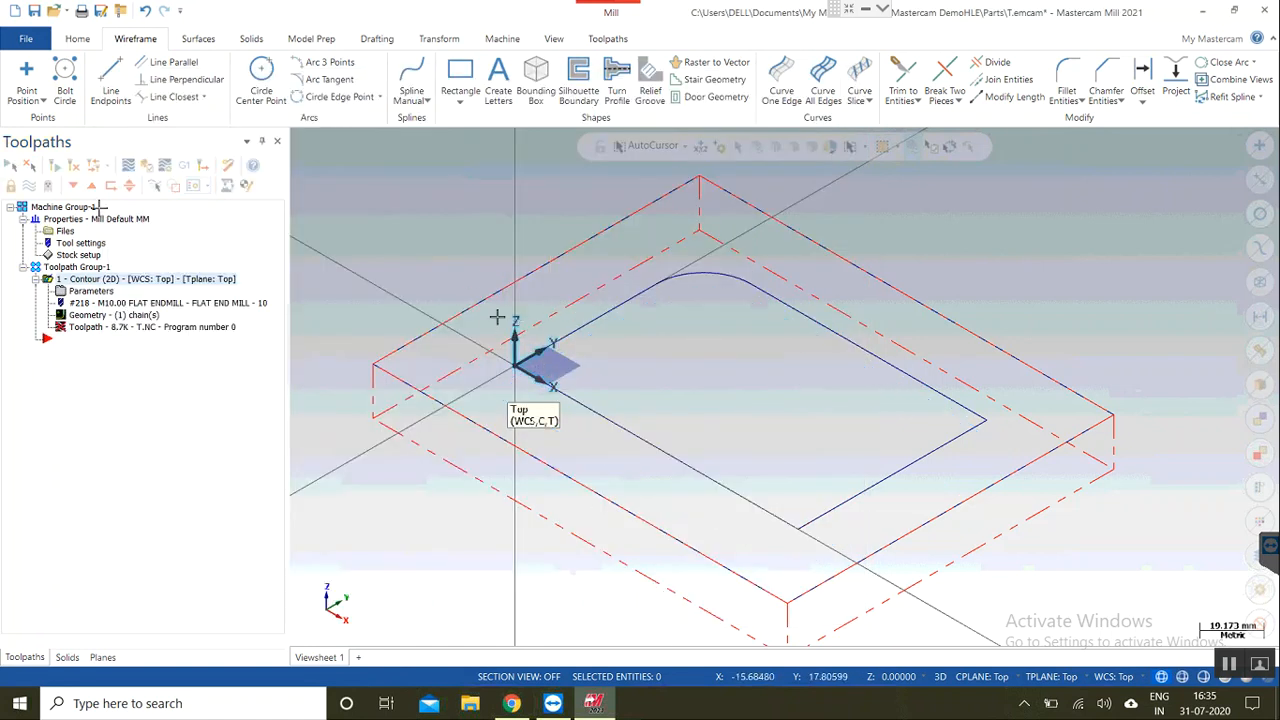
{"action": "left_click", "coordinate": [74, 166]}
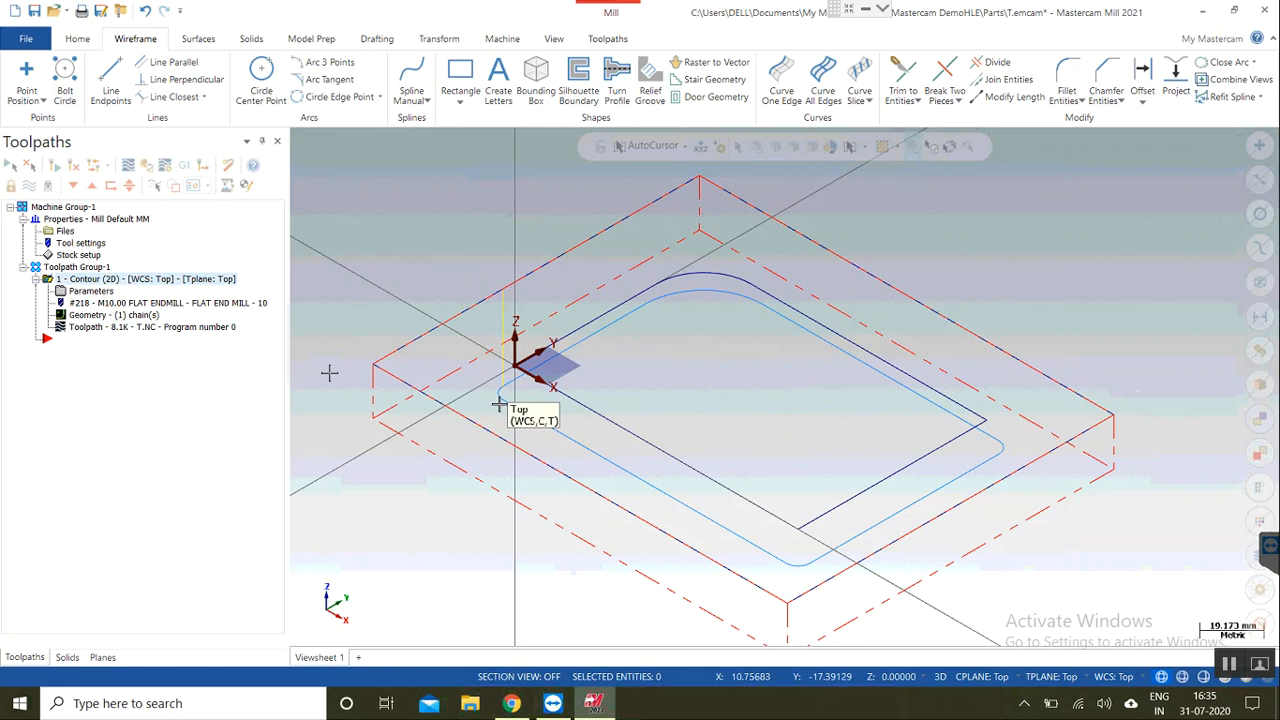
Step: Simulate the contour cut without lead moves and close the simulator
{"action": "left_click", "coordinate": [160, 327]}
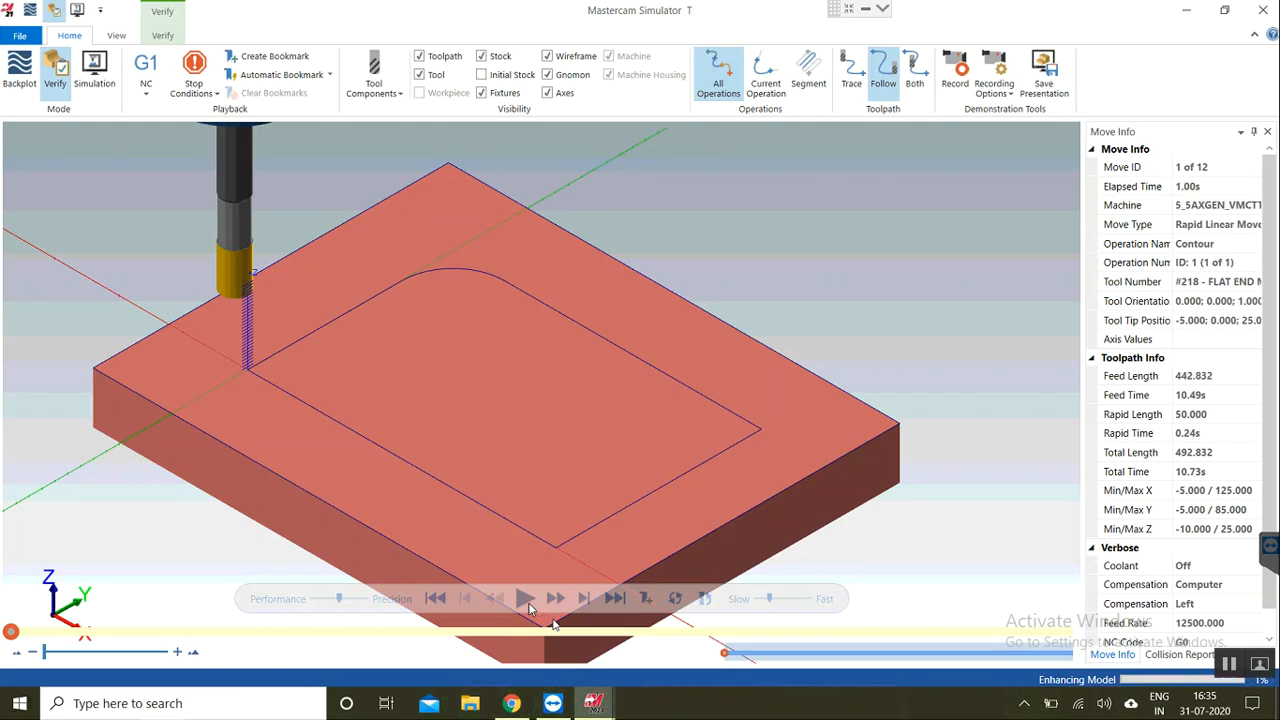
{"action": "left_click", "coordinate": [526, 600]}
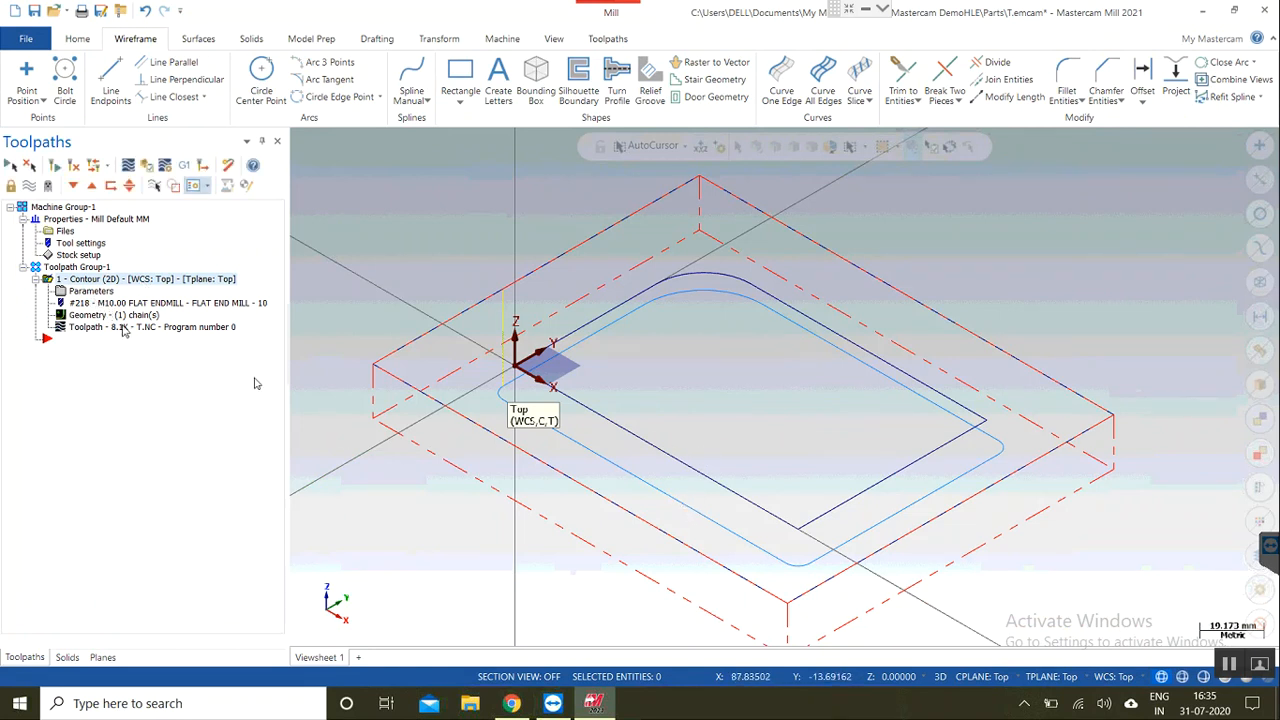
Step: Enable depth cuts for the contour with a max rough step of 2.0 and Keep tool down, and regenerate the operation
{"action": "left_click", "coordinate": [88, 294]}
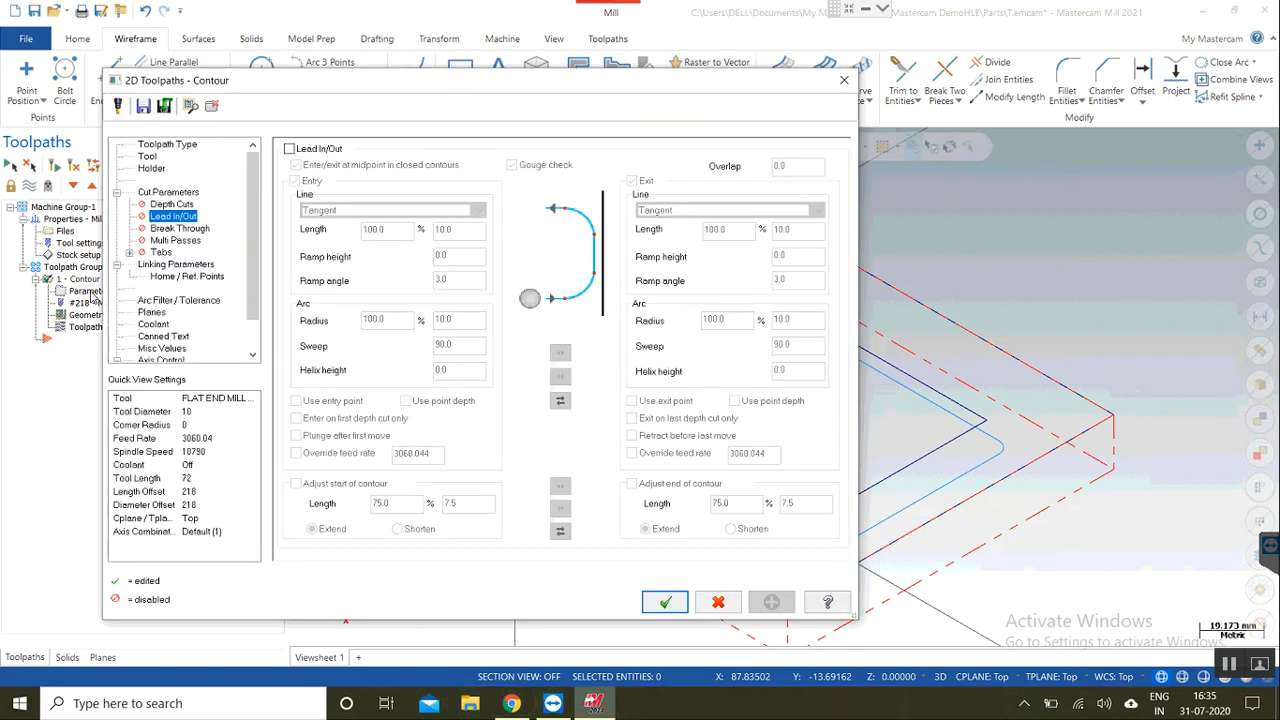
{"action": "left_click", "coordinate": [172, 205]}
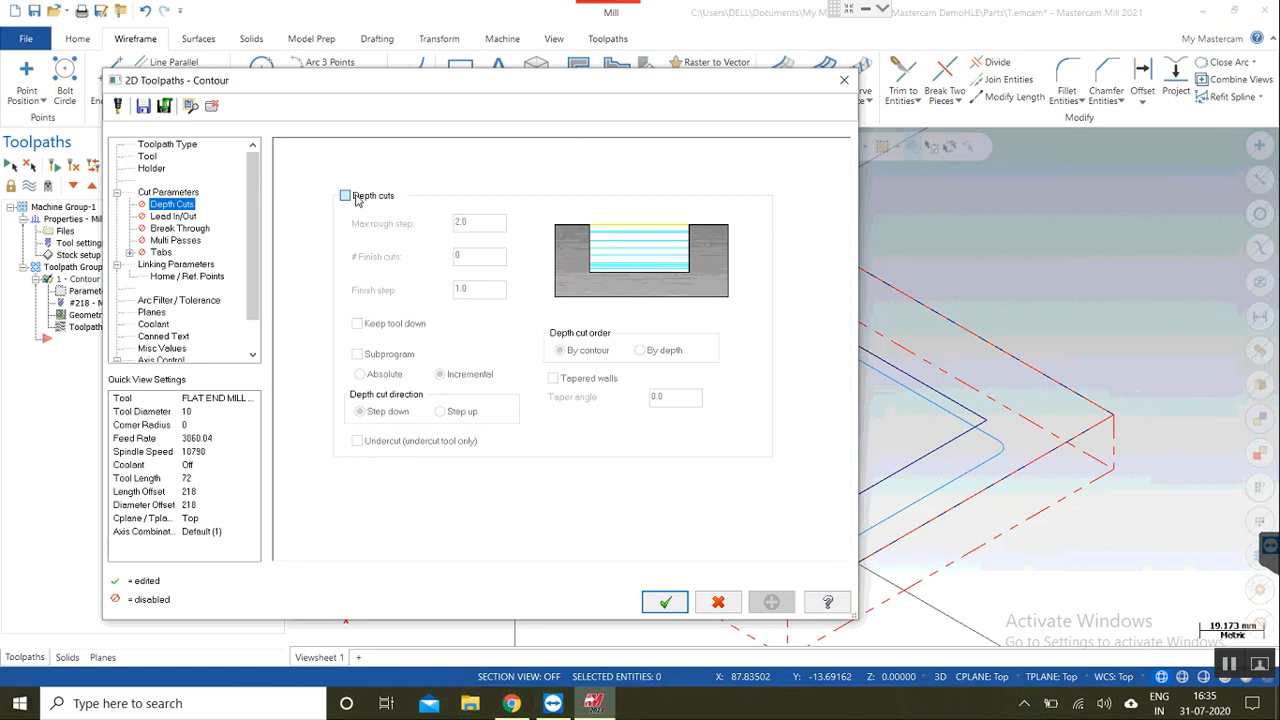
{"action": "left_click", "coordinate": [346, 196]}
{"action": "left_click", "coordinate": [488, 224]}
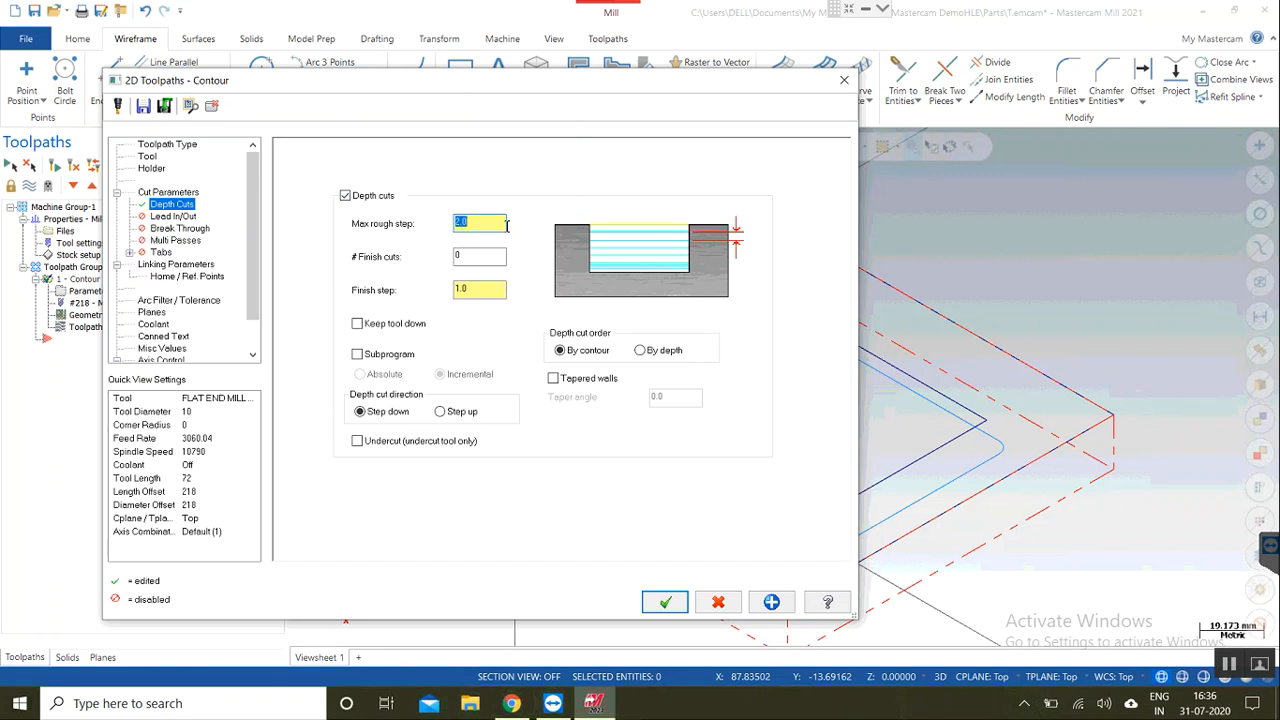
{"action": "left_click", "coordinate": [357, 325]}
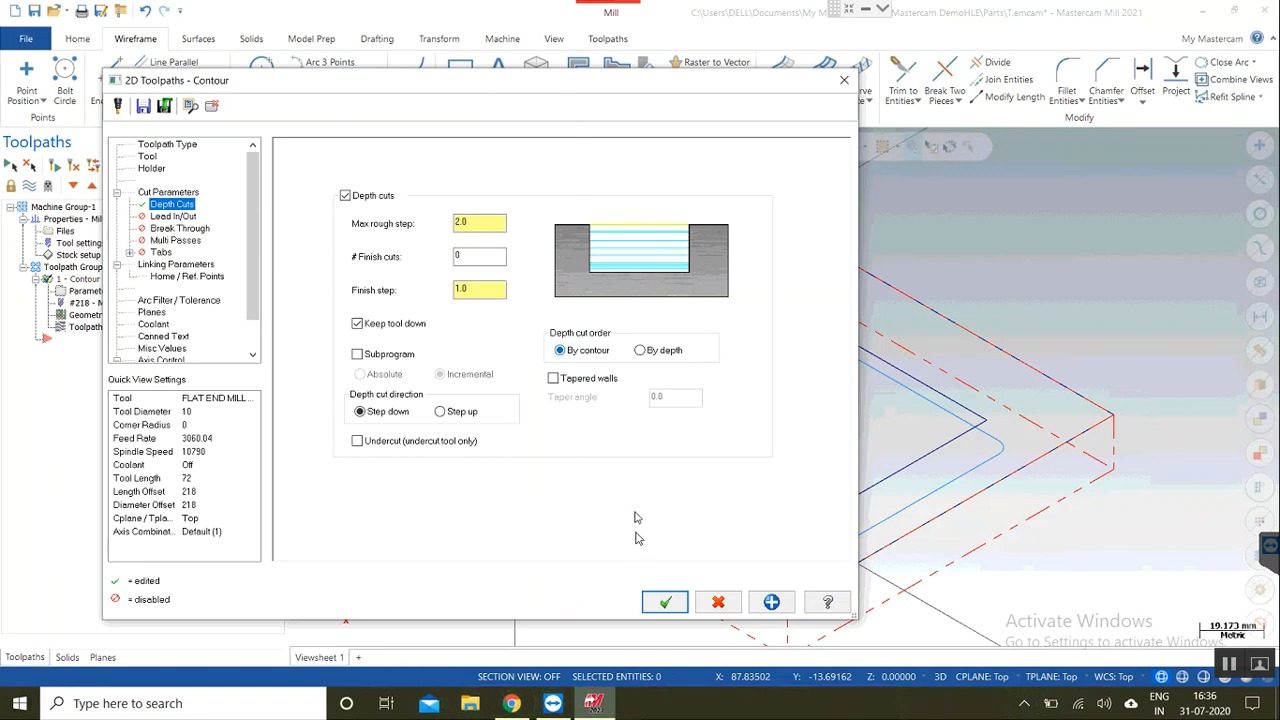
{"action": "left_click", "coordinate": [666, 606]}
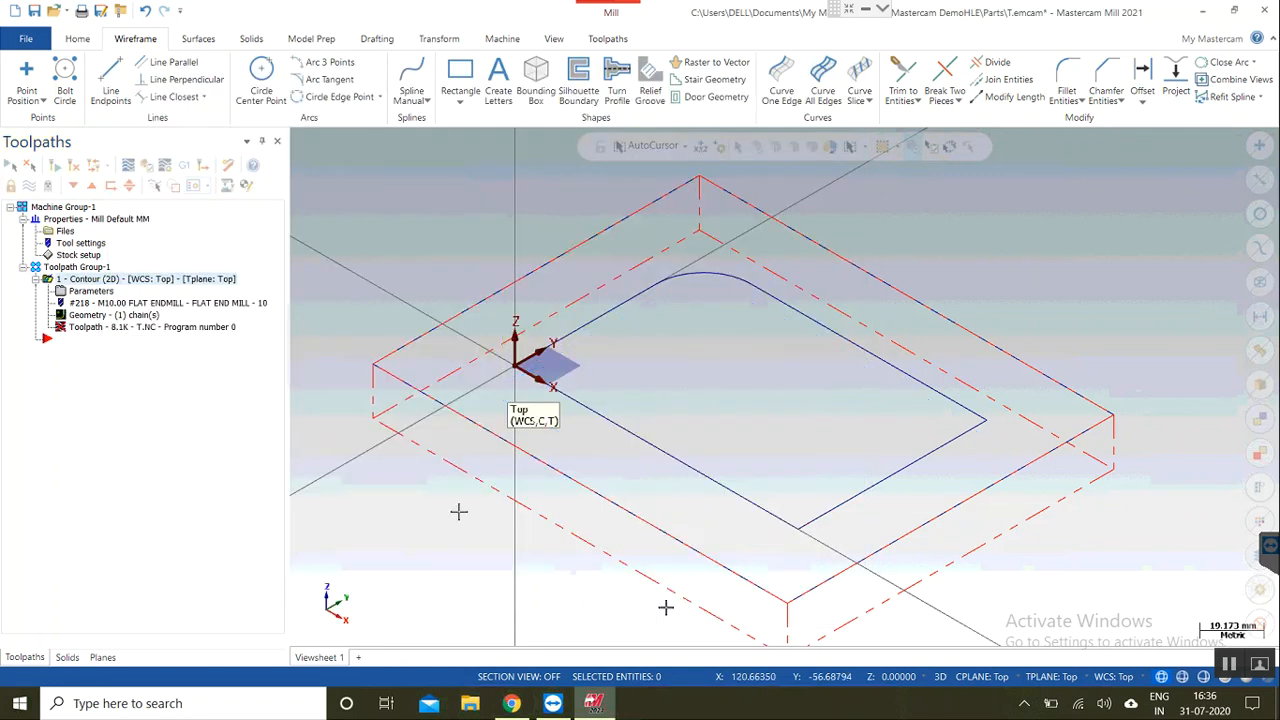
{"action": "left_click", "coordinate": [76, 166]}
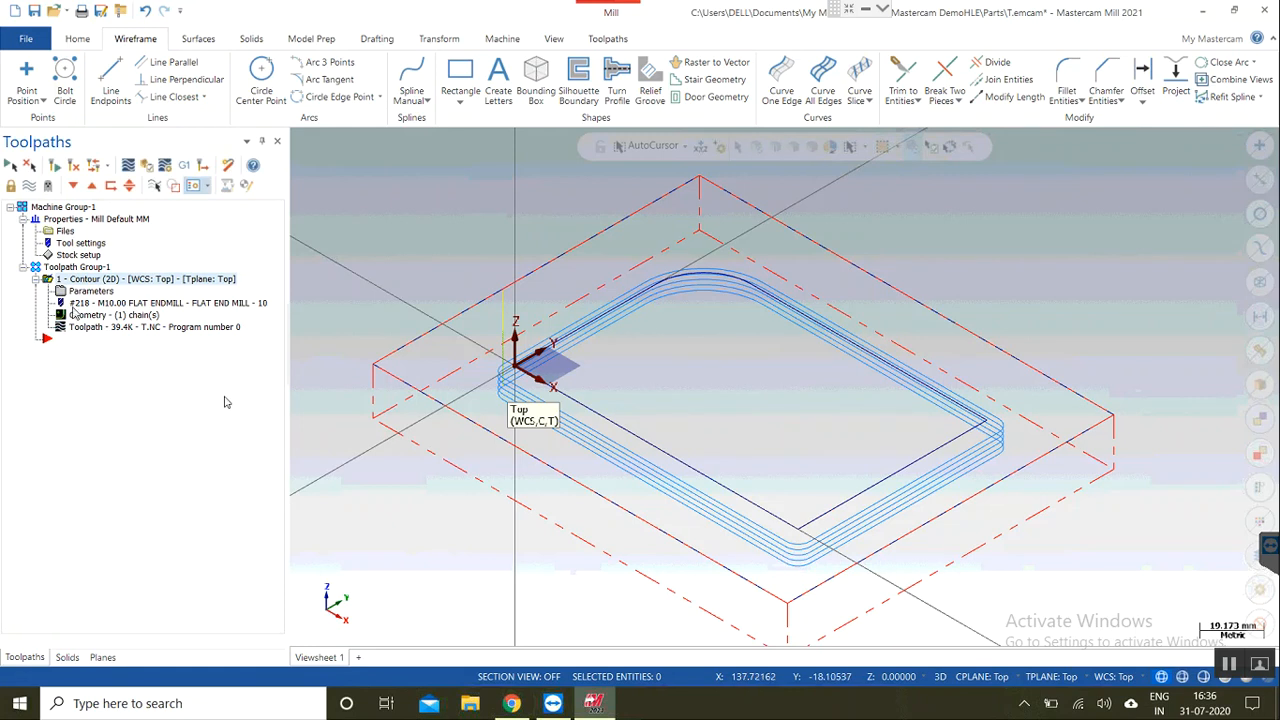
Step: Verify the multi-depth contour by playing it in the simulator, and close the simulator
{"action": "double_click", "coordinate": [111, 328]}
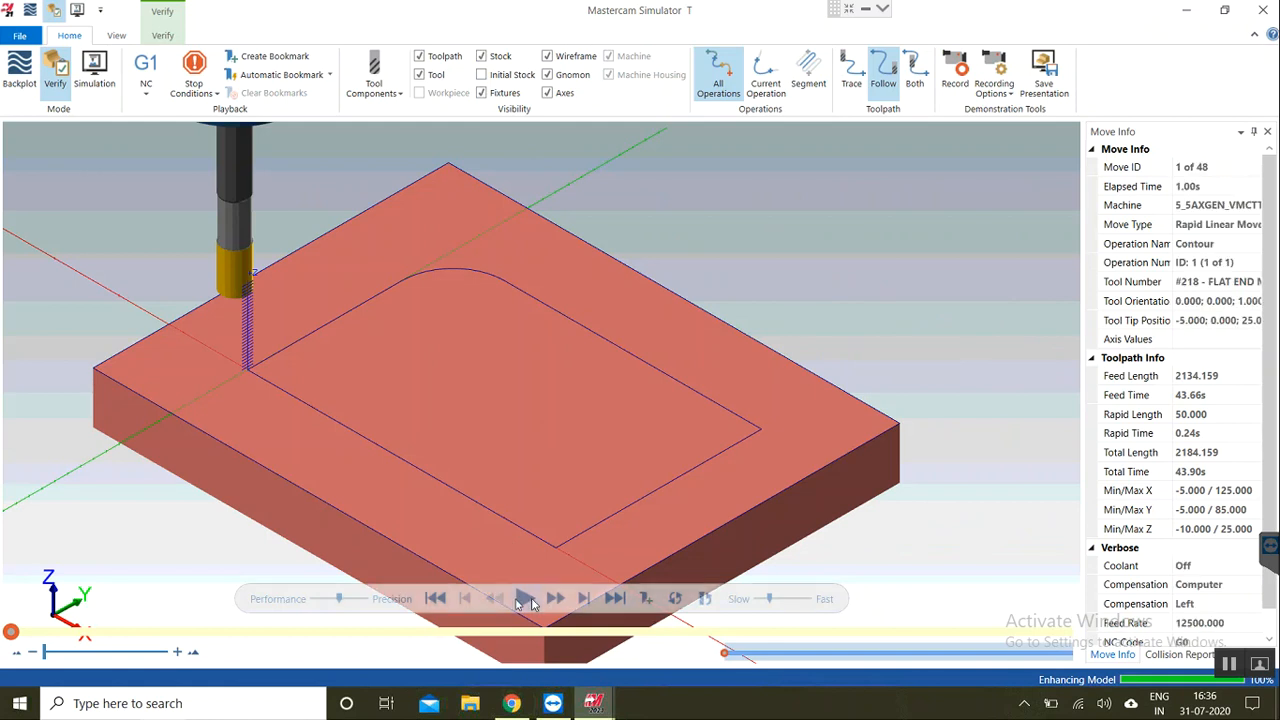
{"action": "left_click", "coordinate": [524, 599]}
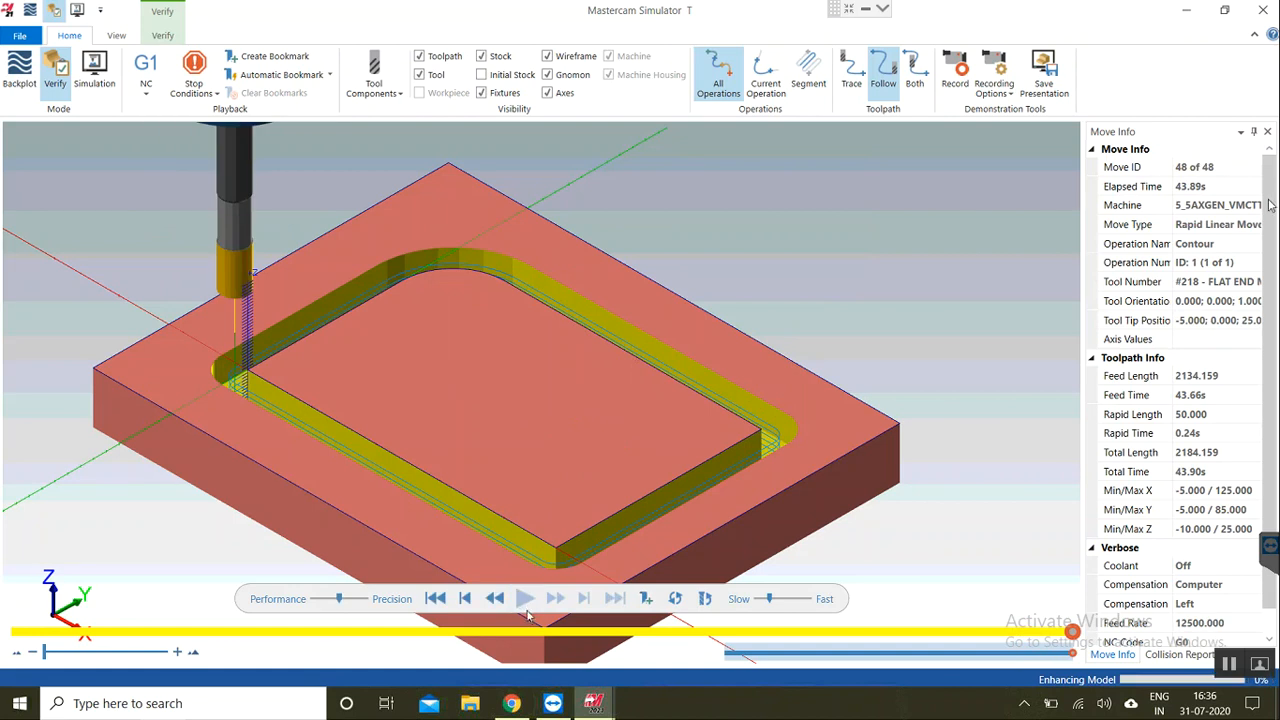
{"action": "left_click", "coordinate": [1256, 18]}
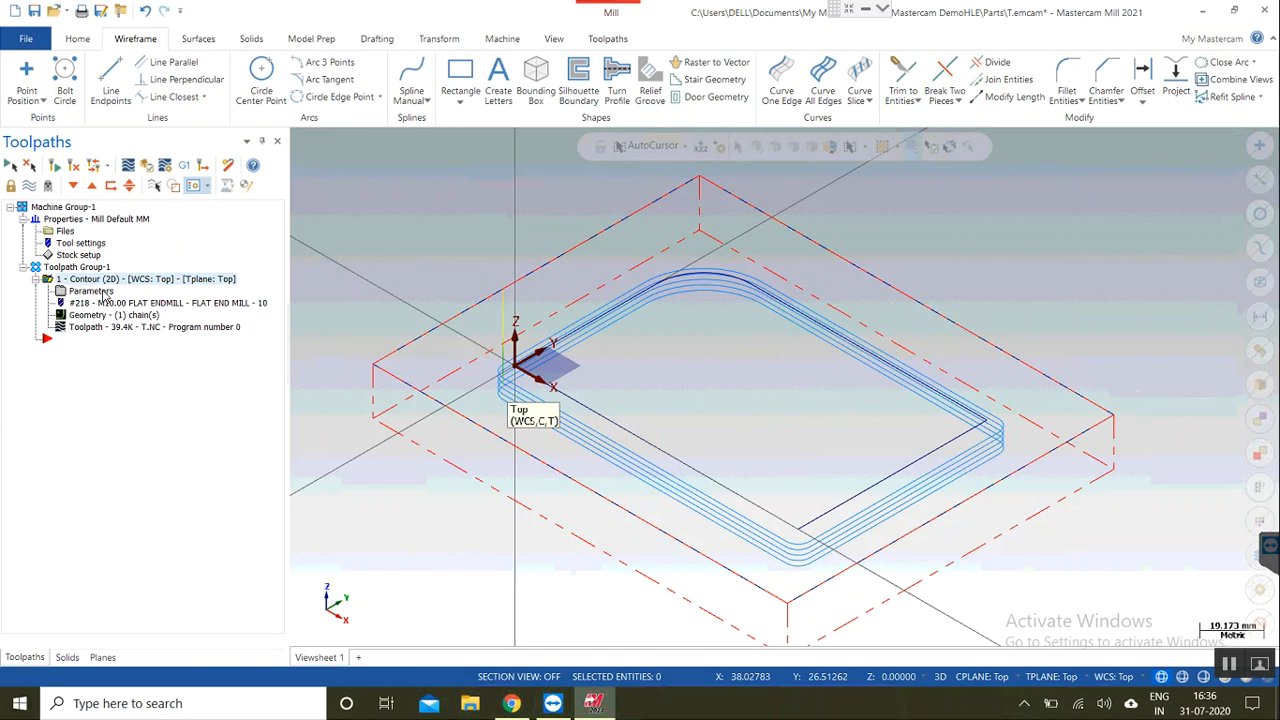
Step: Set the contour's compensation type to Off in its cut parameters and regenerate the operation
{"action": "left_click", "coordinate": [104, 293]}
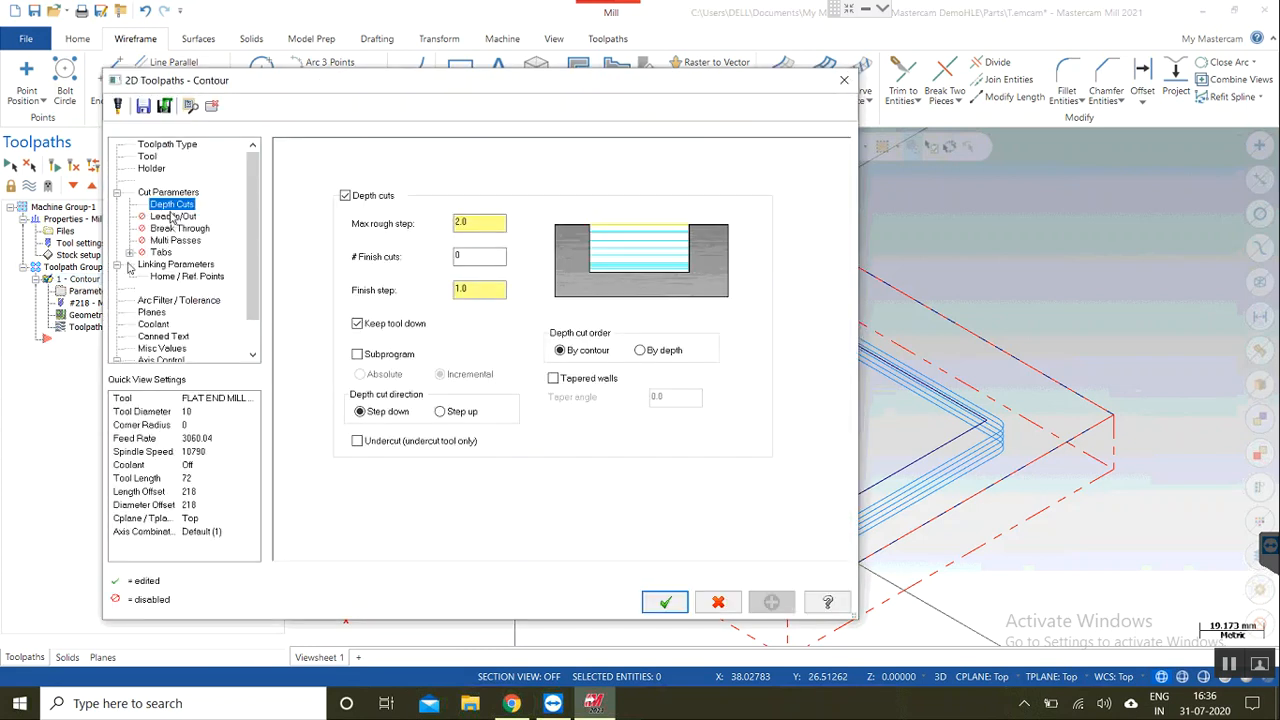
{"action": "left_click", "coordinate": [167, 193]}
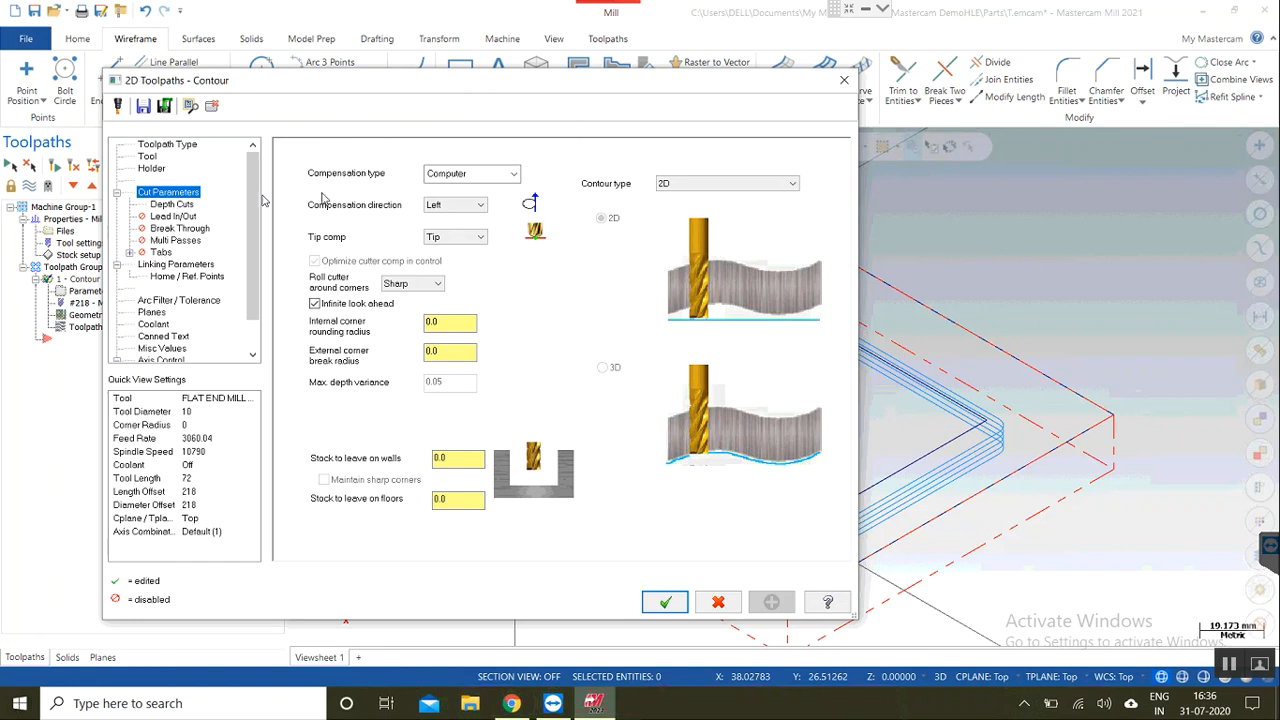
{"action": "left_click", "coordinate": [490, 176]}
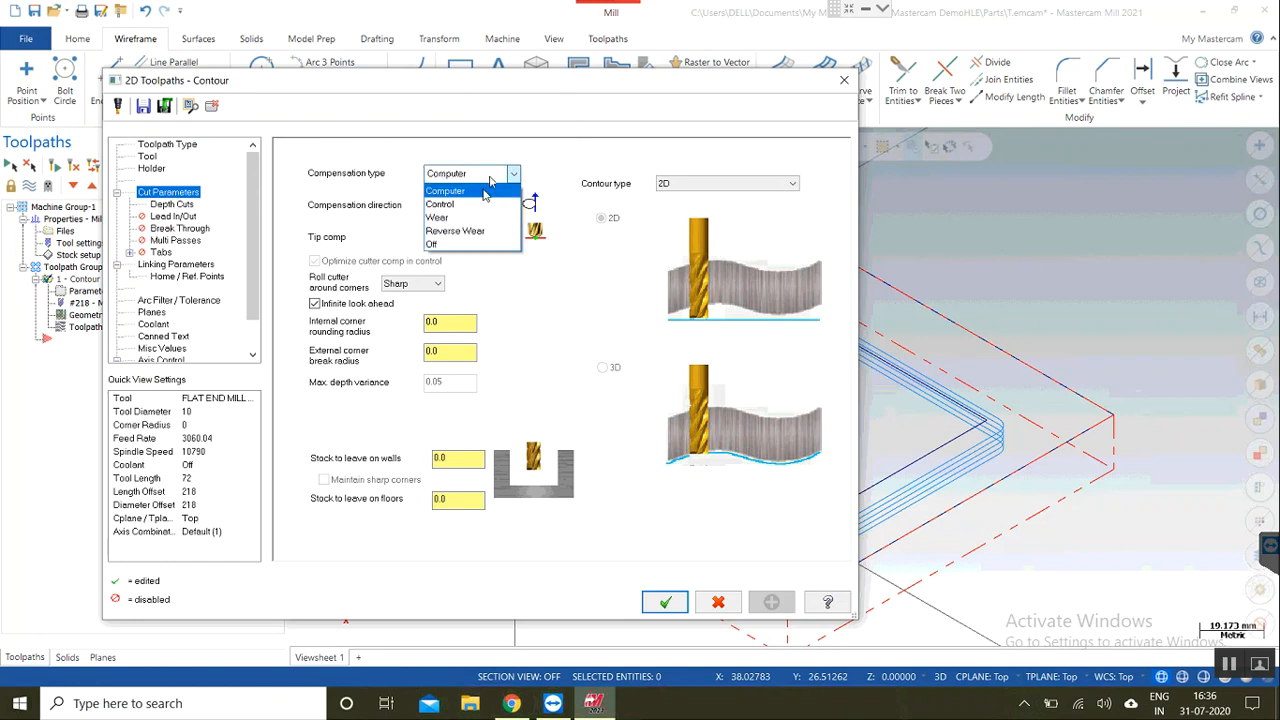
{"action": "left_click", "coordinate": [440, 245]}
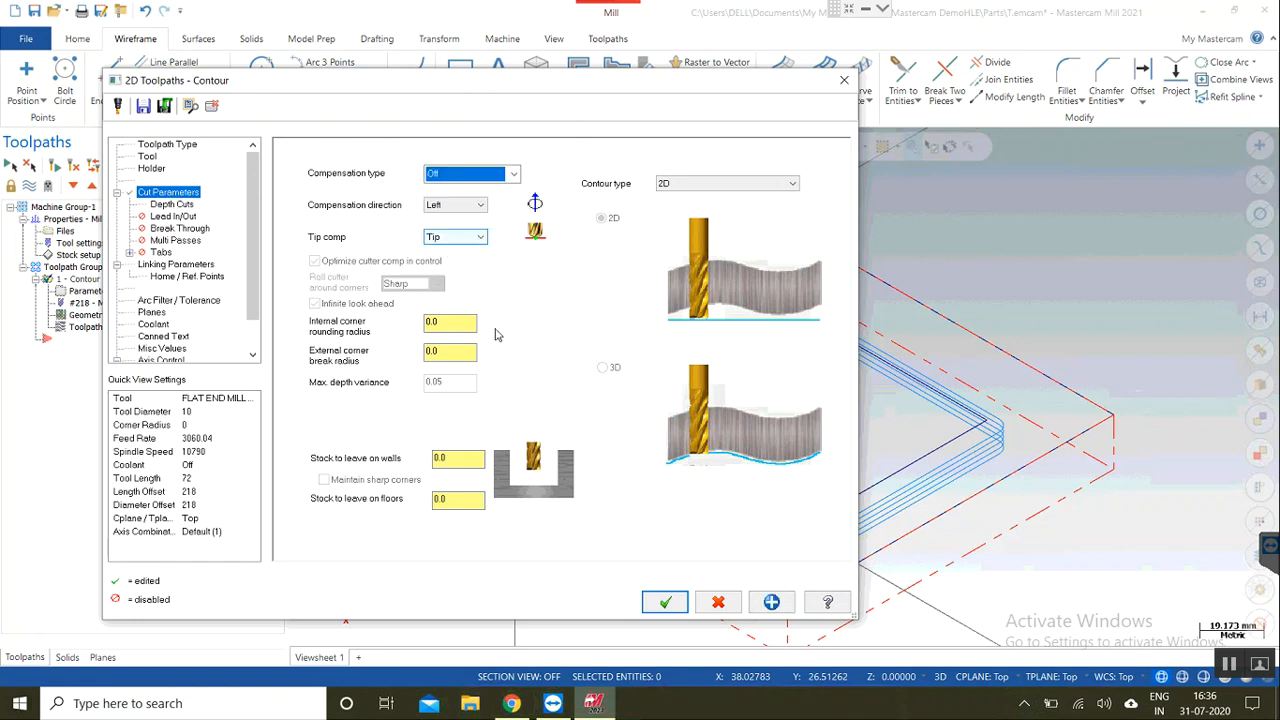
{"action": "left_click", "coordinate": [666, 601]}
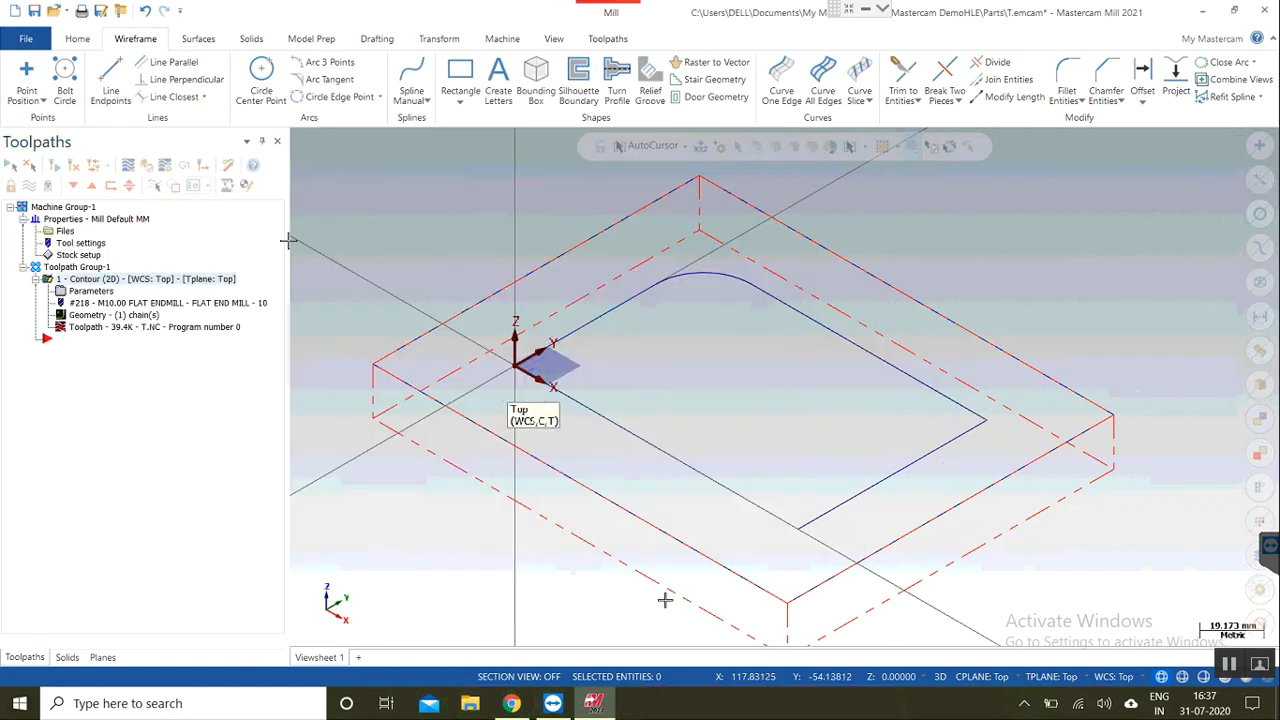
{"action": "left_click", "coordinate": [97, 166]}
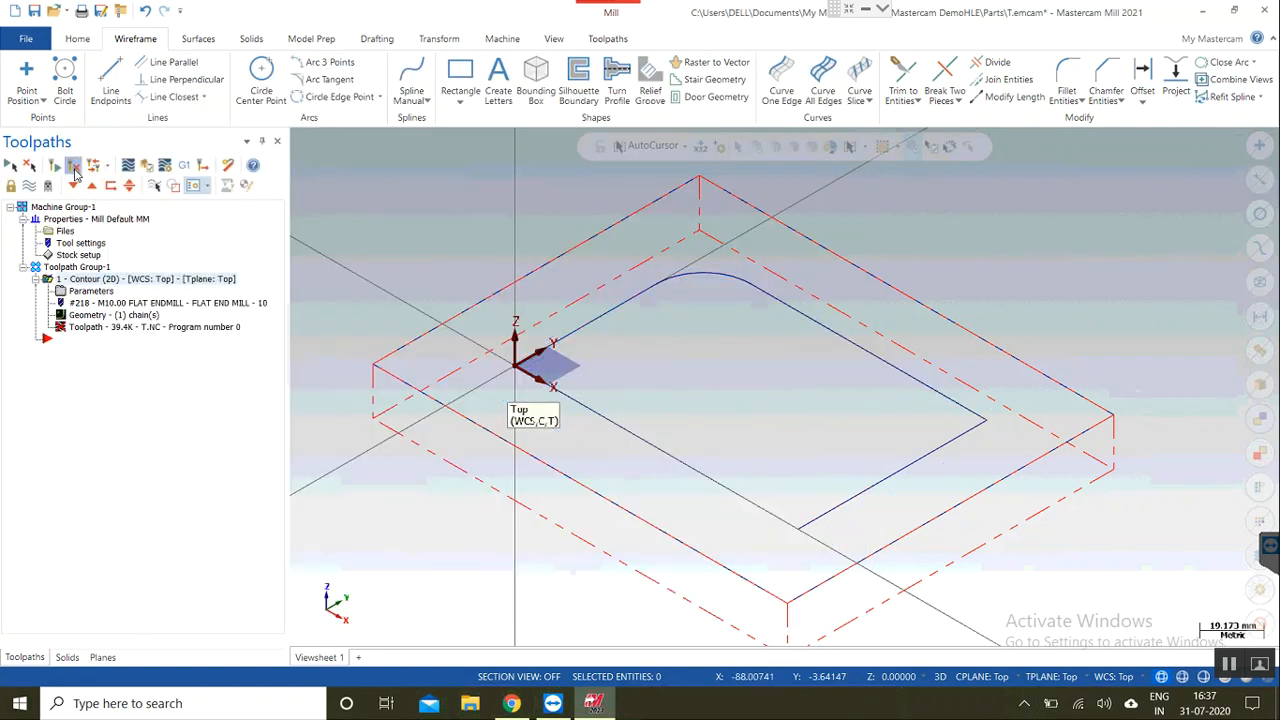
Step: Backplot the uncompensated toolpath and examine the tool's position along the contour from the Top view with the holder hidden
{"action": "left_click", "coordinate": [112, 330]}
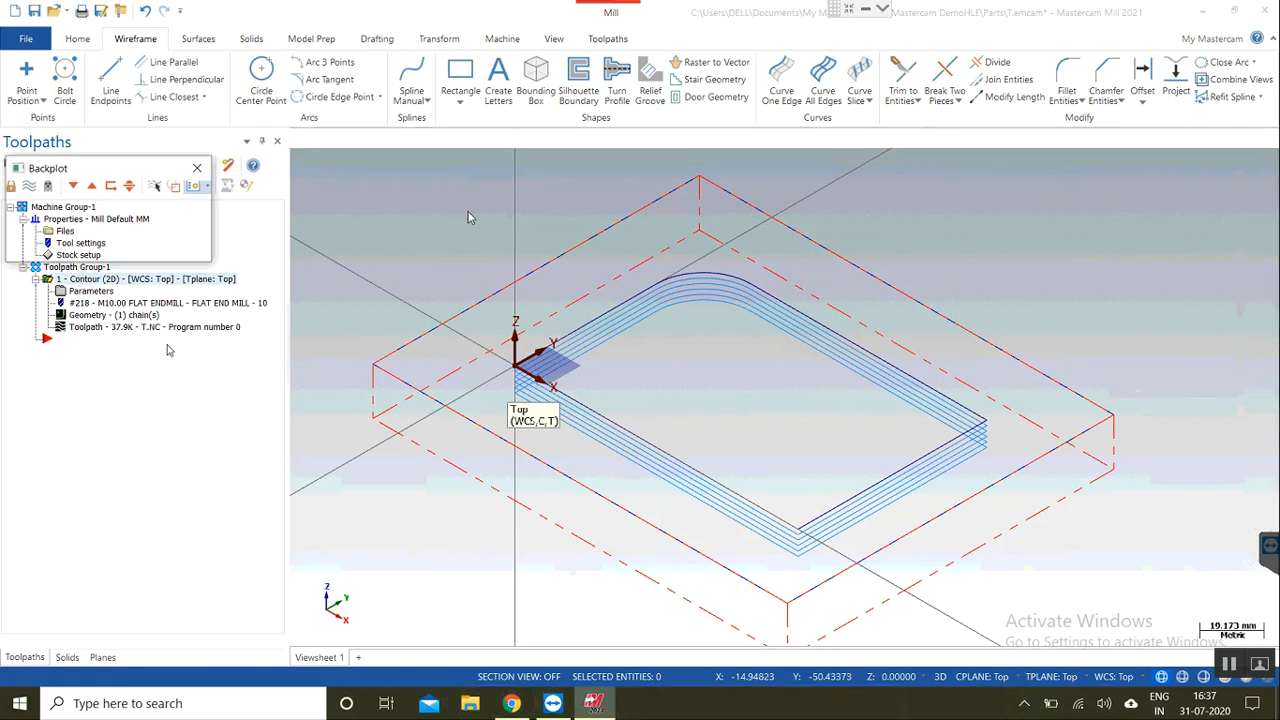
{"action": "left_click", "coordinate": [499, 143]}
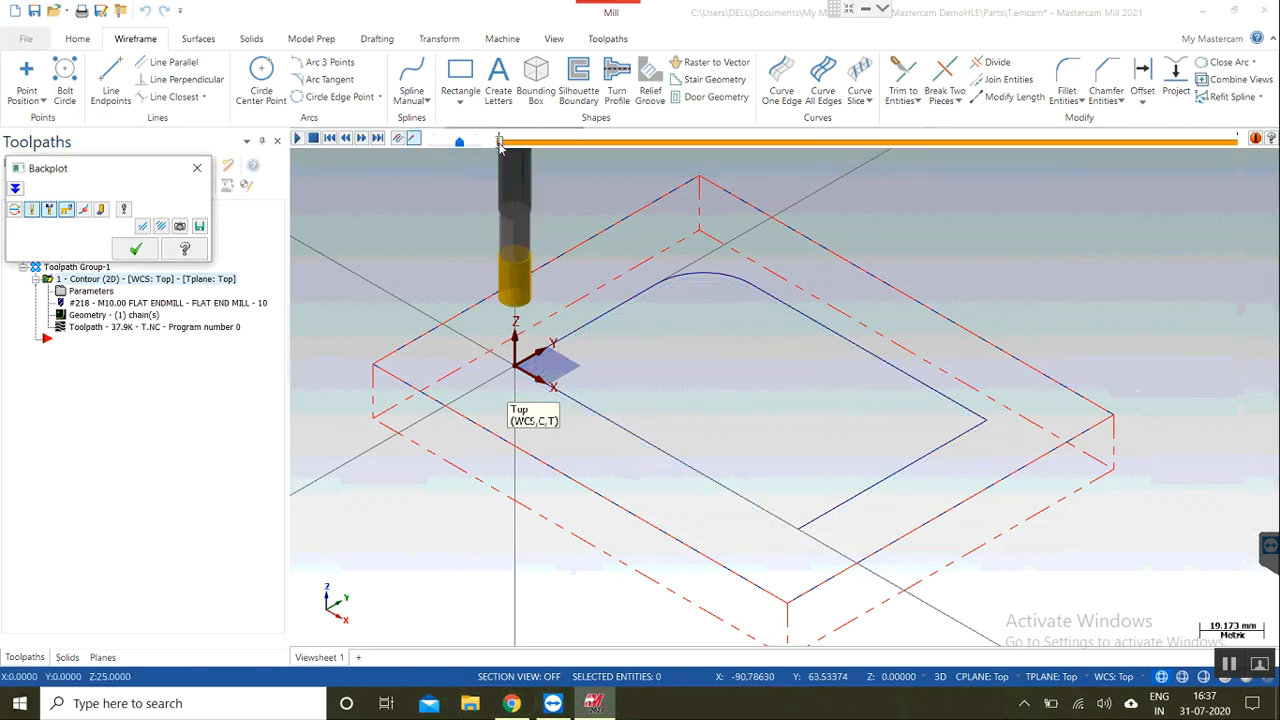
{"action": "left_click_drag", "start_coordinate": [566, 150], "coordinate": [648, 148]}
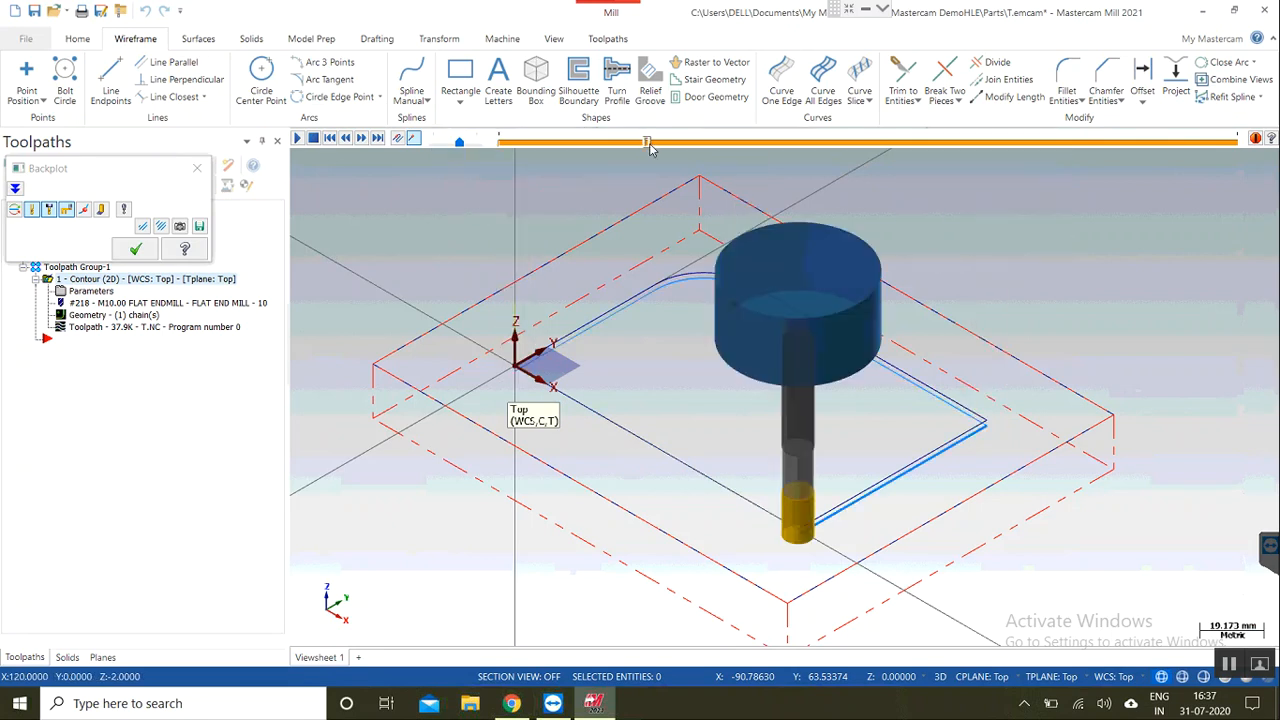
{"action": "right_click", "coordinate": [1008, 323]}
{"action": "left_click", "coordinate": [1040, 416]}
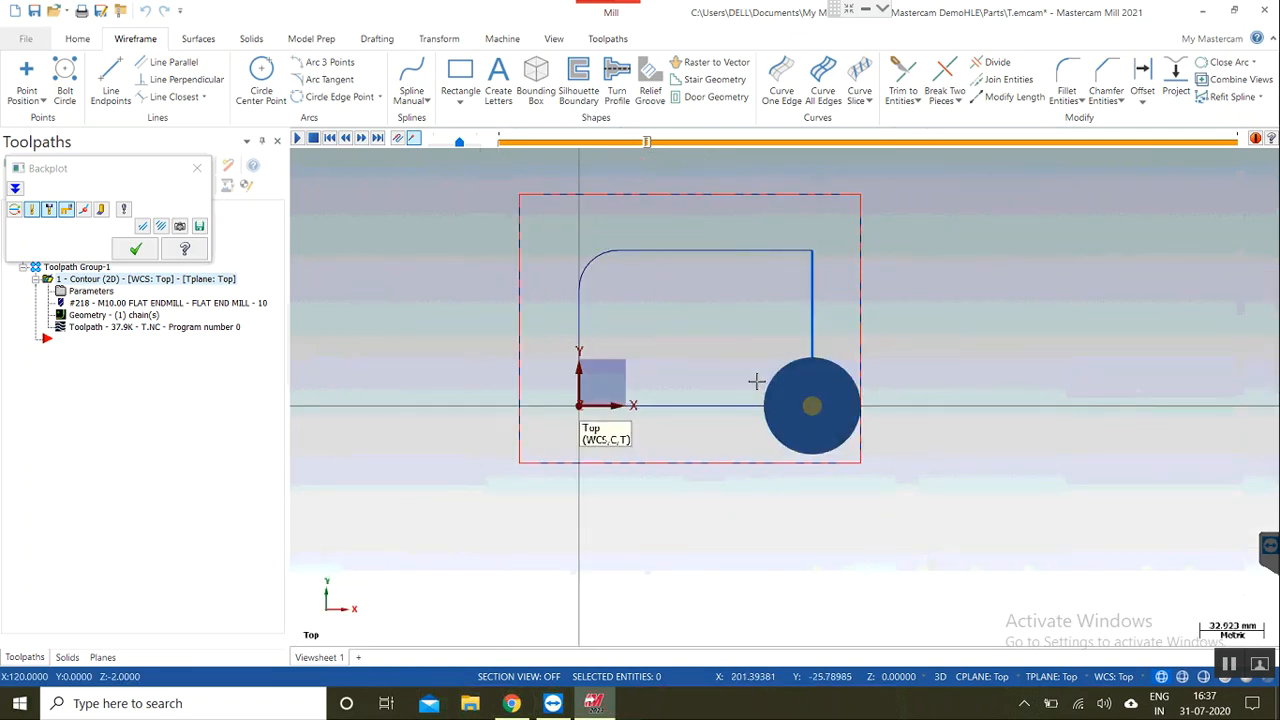
{"action": "left_click", "coordinate": [49, 211]}
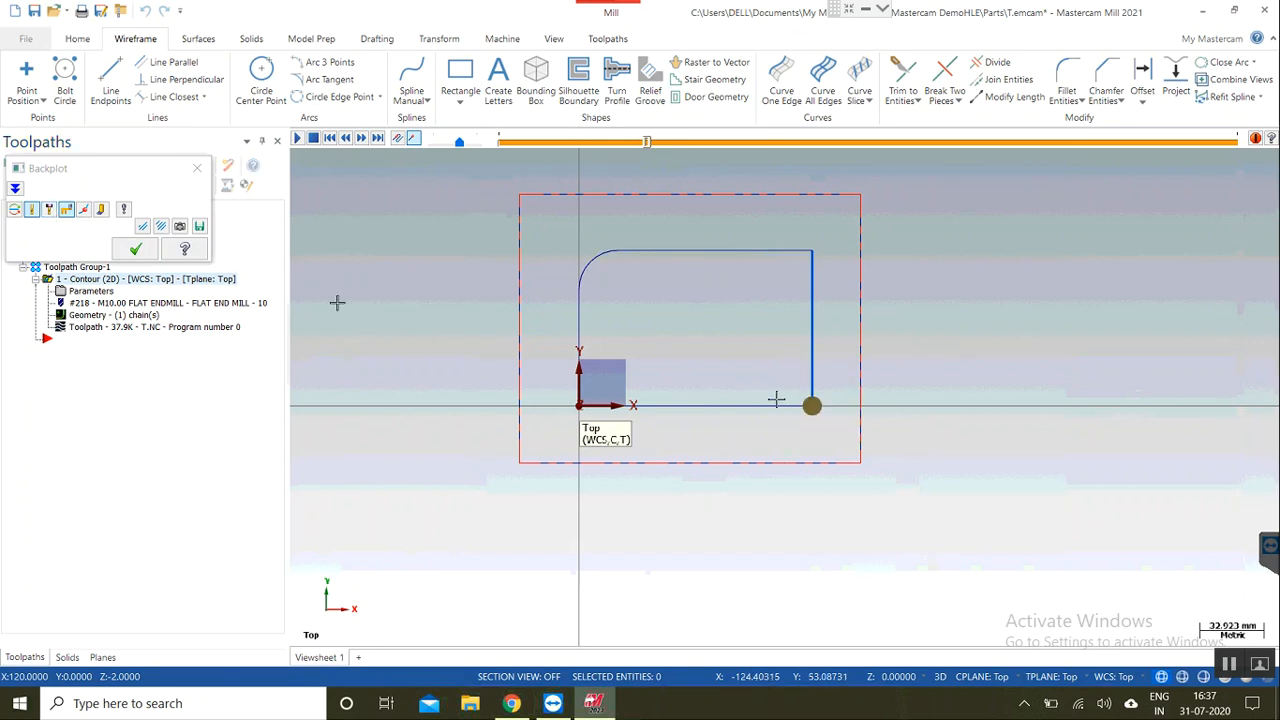
{"action": "scroll", "coordinate": [772, 342], "scroll_direction": "up", "scroll_amount": 1}
{"action": "scroll", "coordinate": [686, 206], "scroll_direction": "up", "scroll_amount": 1}
{"action": "scroll", "coordinate": [669, 185], "scroll_direction": "up", "scroll_amount": 1}
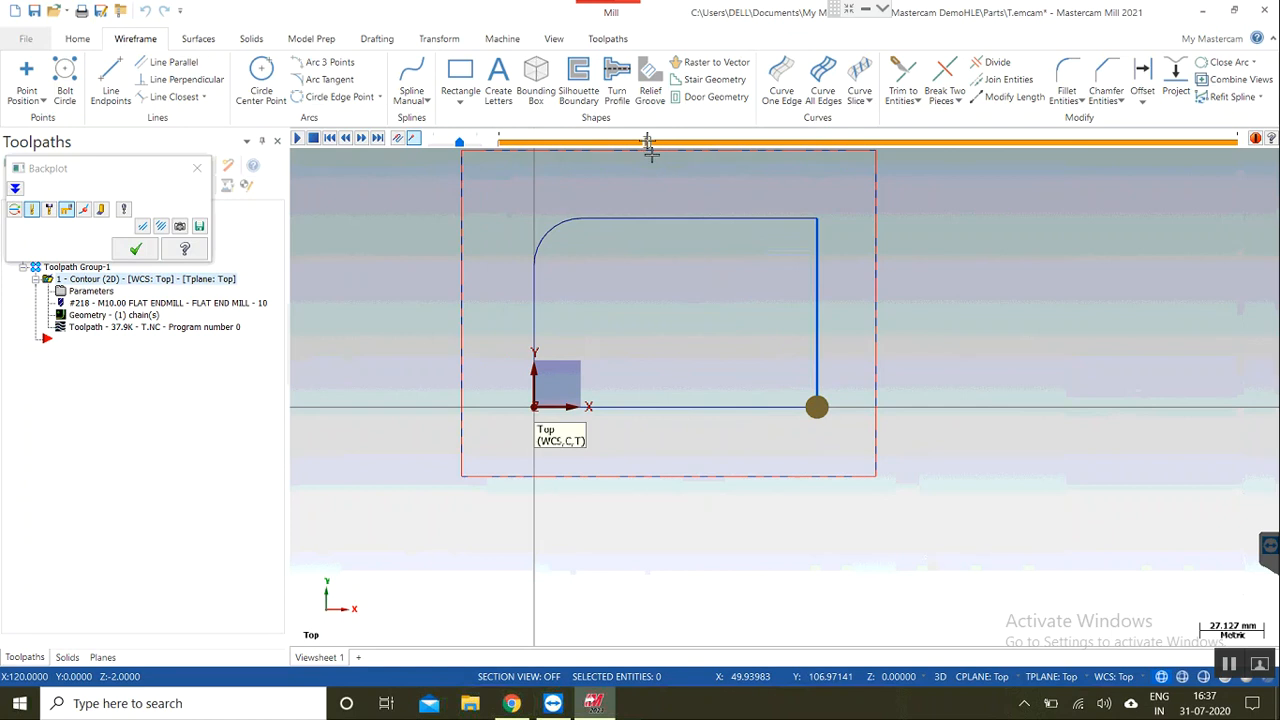
{"action": "mouse_move", "coordinate": [652, 142]}
{"action": "left_mouse_down"}
{"action": "mouse_move", "coordinate": [690, 144]}
{"action": "mouse_move", "coordinate": [672, 148]}
{"action": "left_mouse_up"}
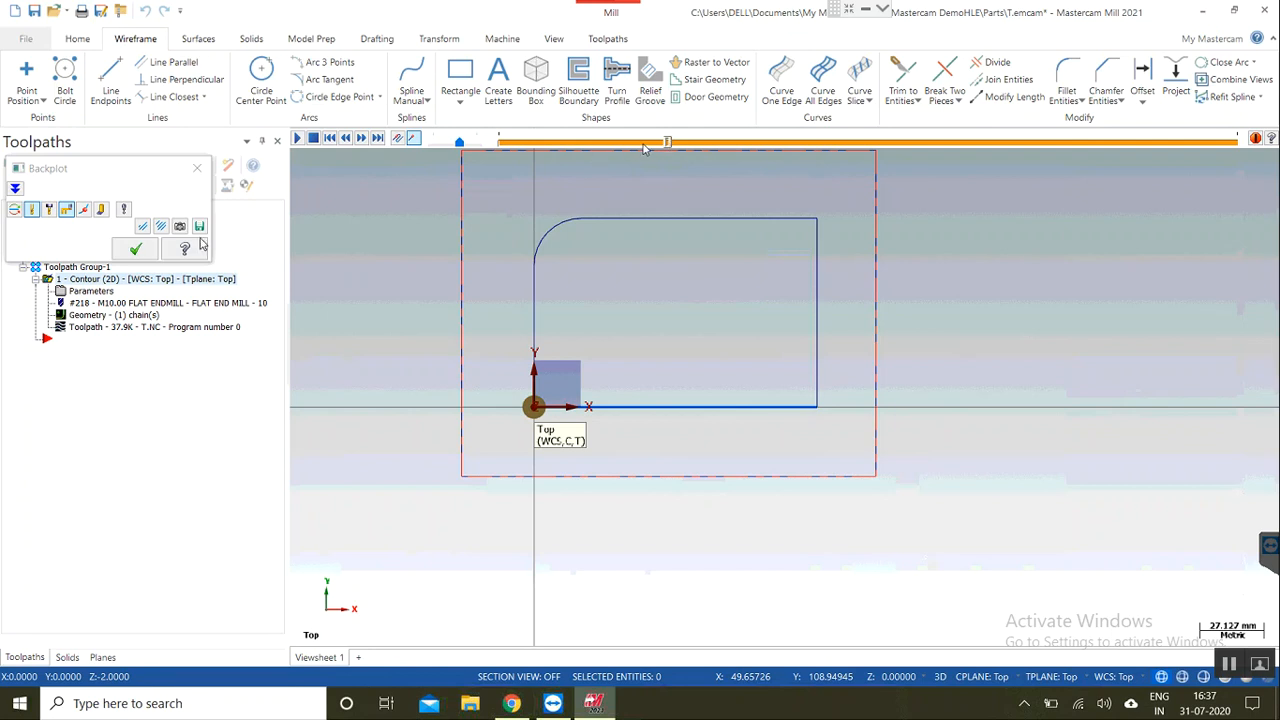
{"action": "left_click", "coordinate": [140, 250]}
Step: Set the contour's compensation type to Computer in its cut parameters and regenerate the toolpath
{"action": "left_click", "coordinate": [88, 292]}
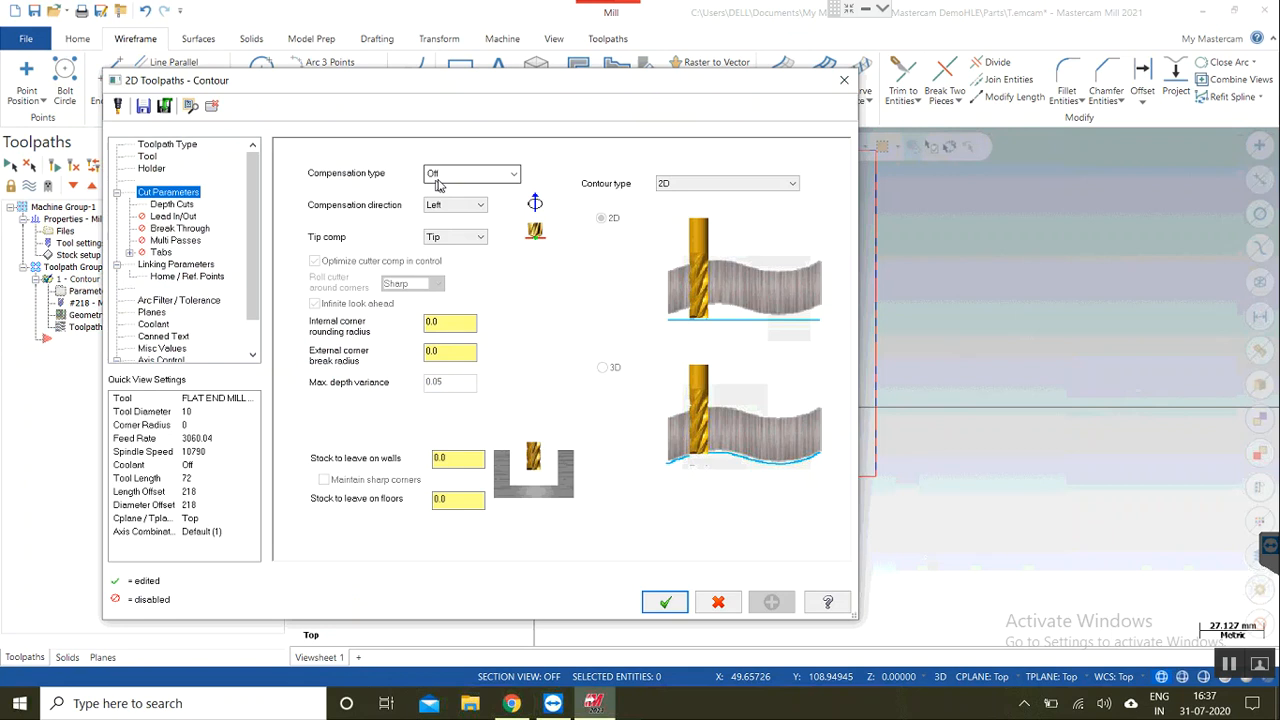
{"action": "left_click", "coordinate": [441, 176]}
{"action": "left_click", "coordinate": [446, 192]}
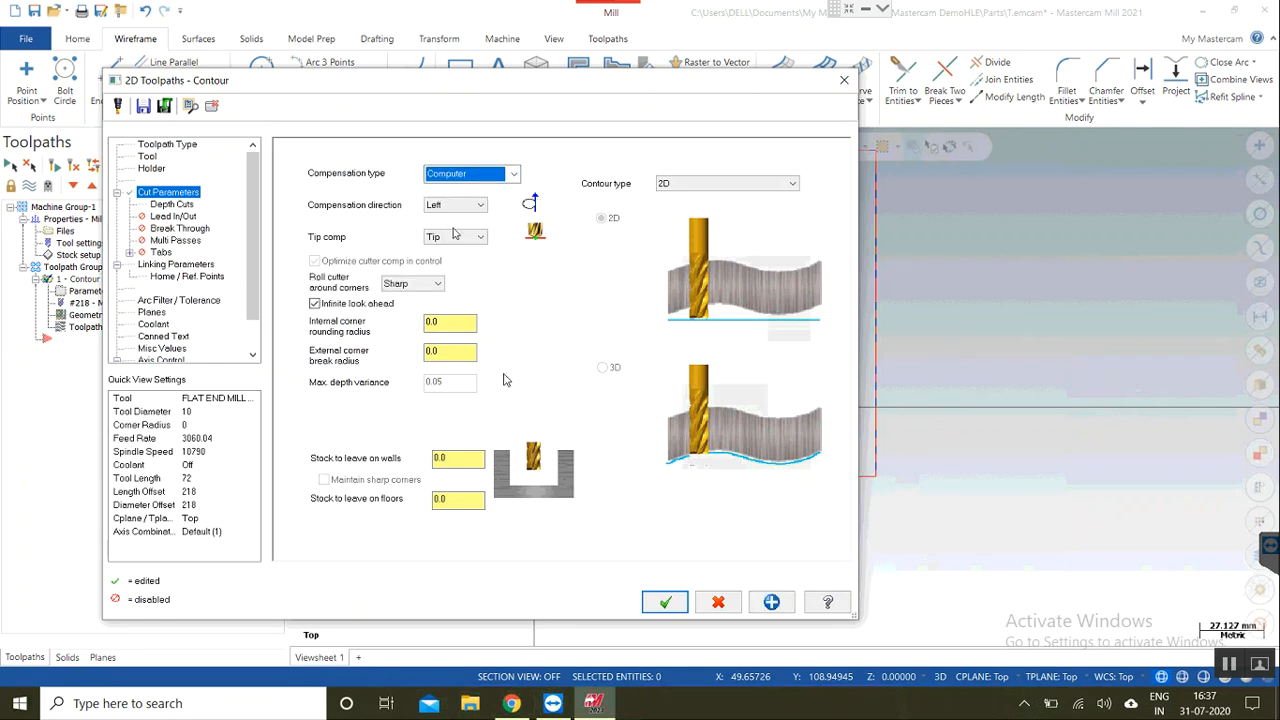
{"action": "left_click", "coordinate": [665, 602]}
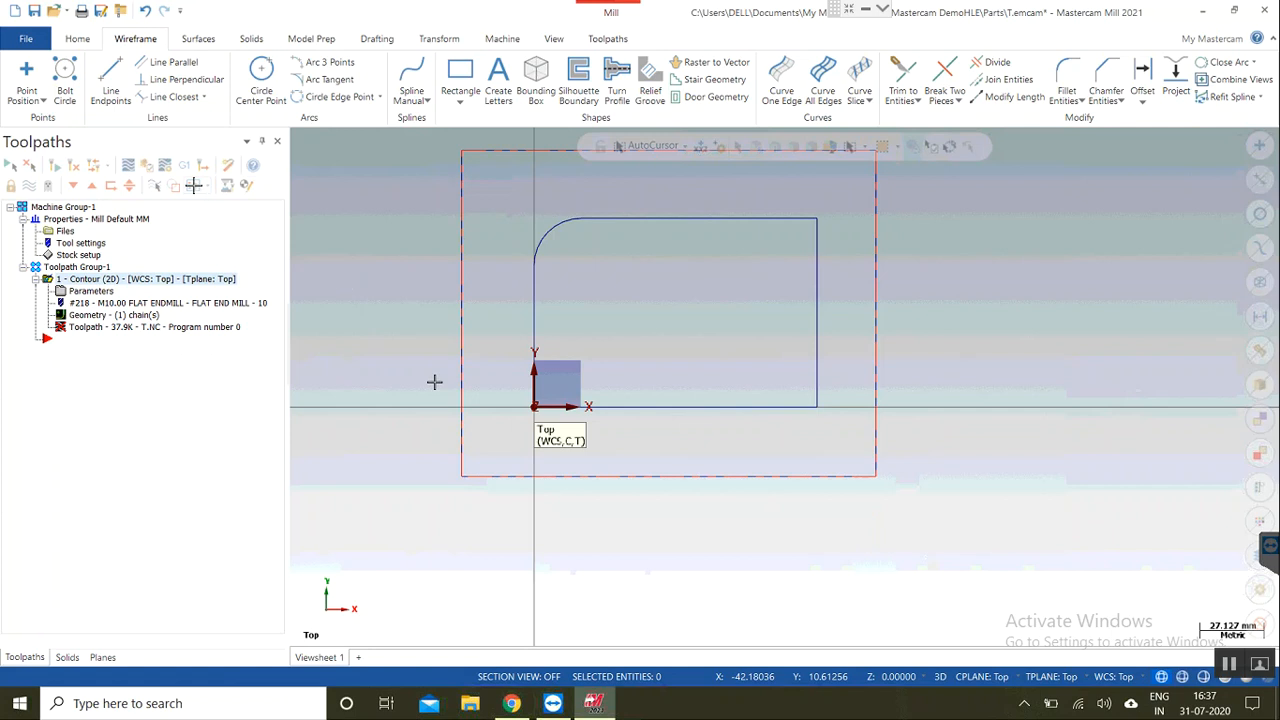
{"action": "left_click", "coordinate": [75, 168]}
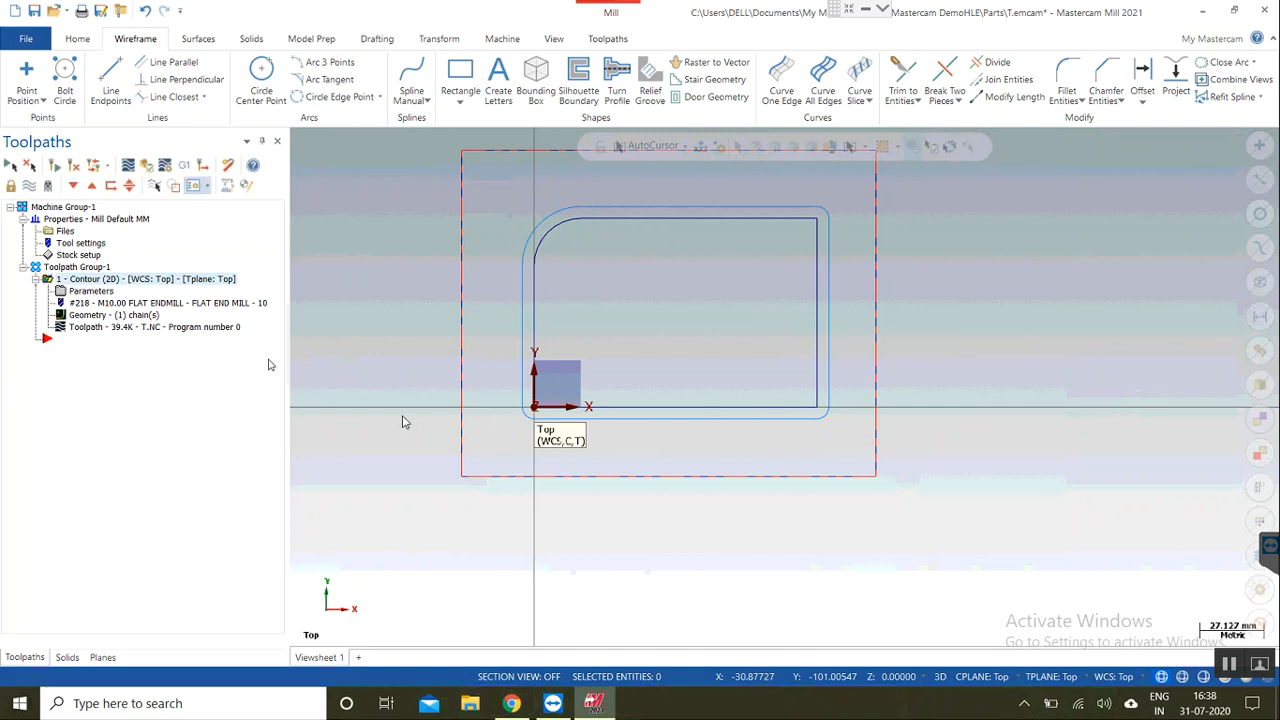
Step: Switch to the Isometric view, set the contour's compensation direction to Right in its cut parameters, and regenerate the toolpath
{"action": "right_click", "coordinate": [706, 442]}
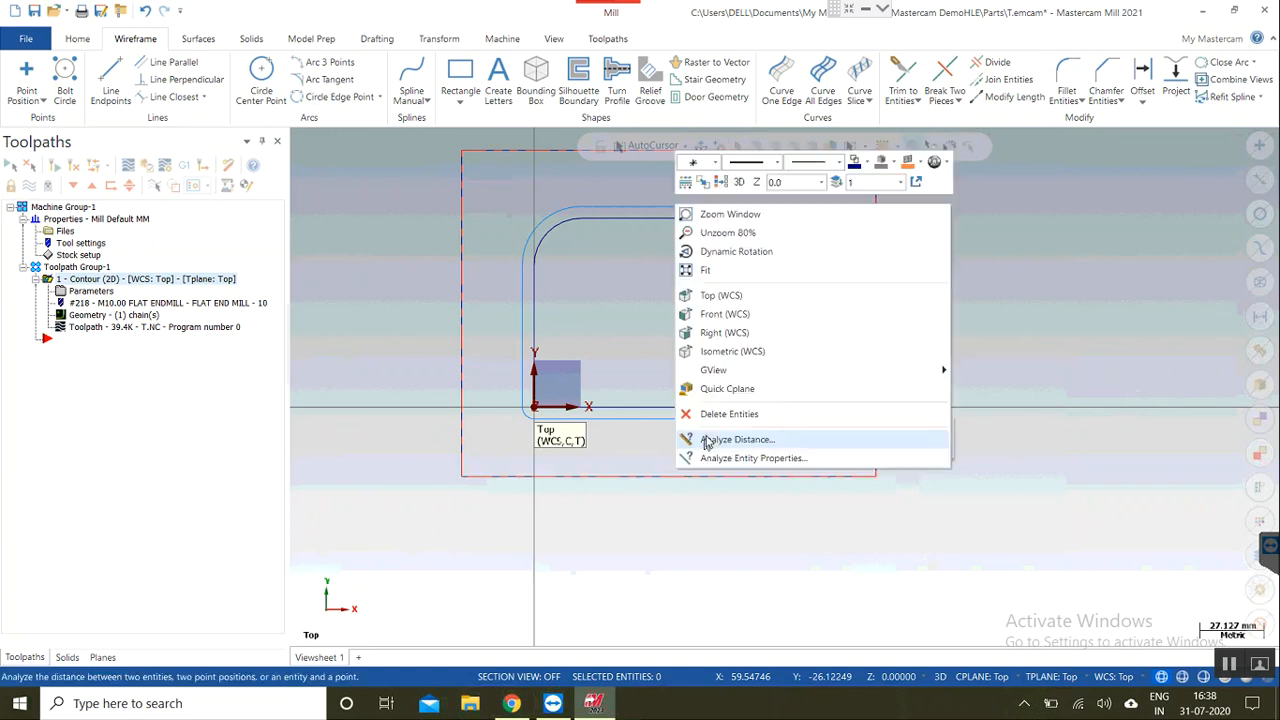
{"action": "left_click", "coordinate": [723, 350]}
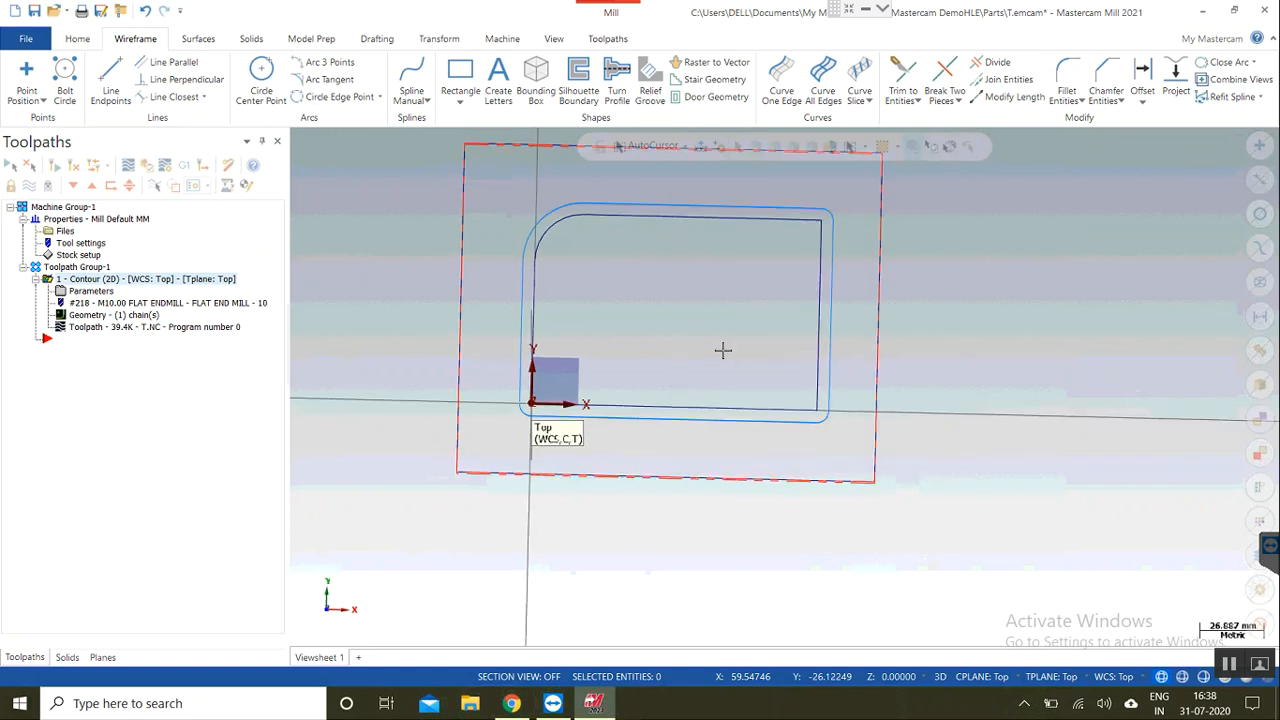
{"action": "left_click", "coordinate": [100, 292]}
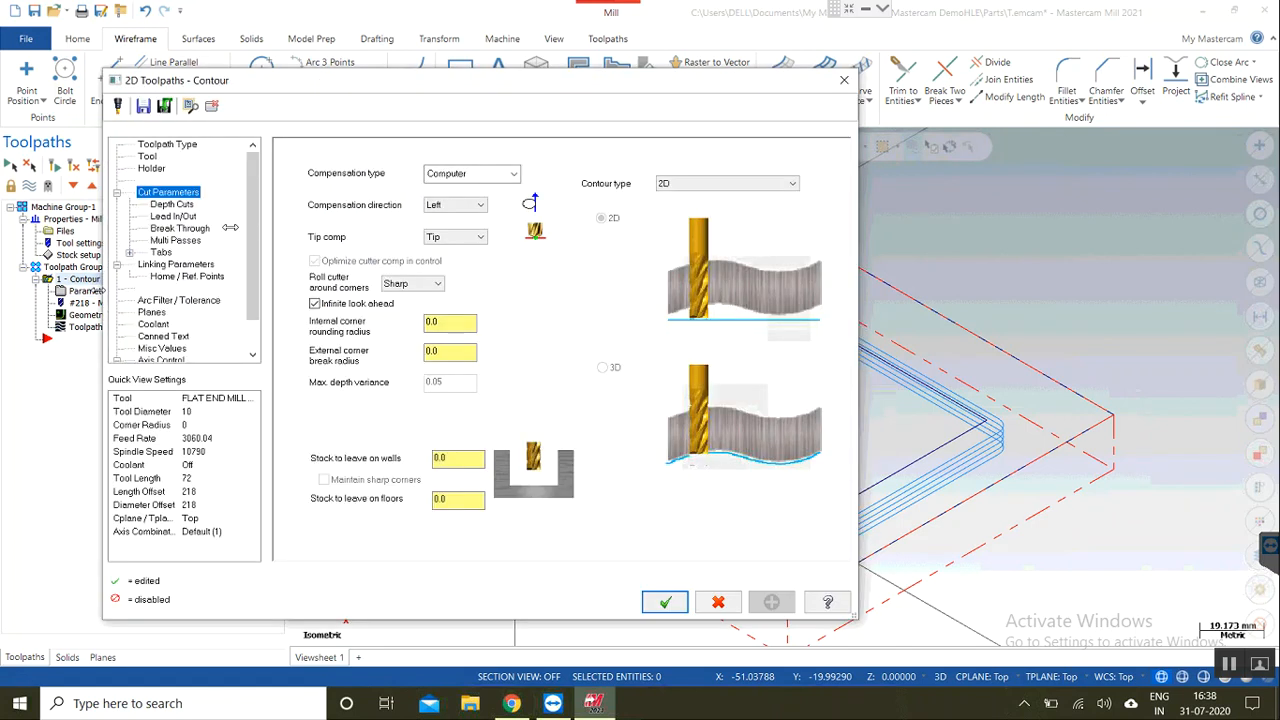
{"action": "left_click", "coordinate": [447, 206]}
{"action": "left_click", "coordinate": [446, 230]}
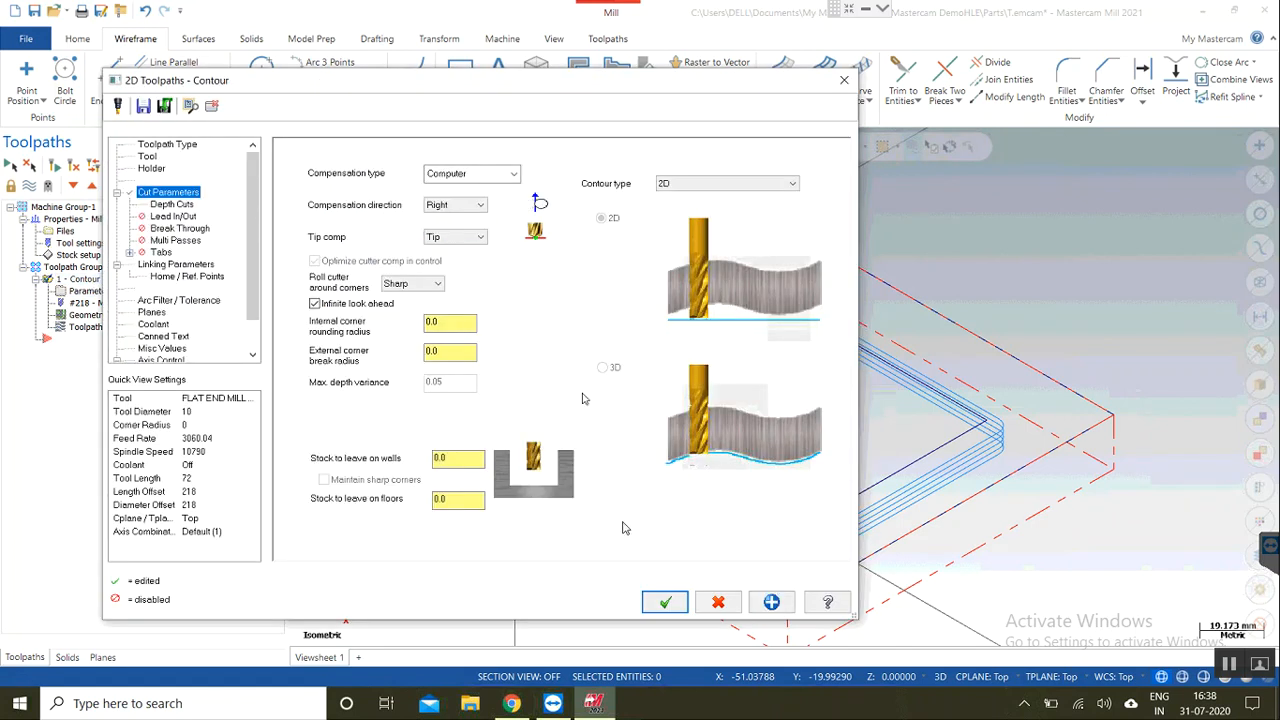
{"action": "left_click", "coordinate": [665, 602]}
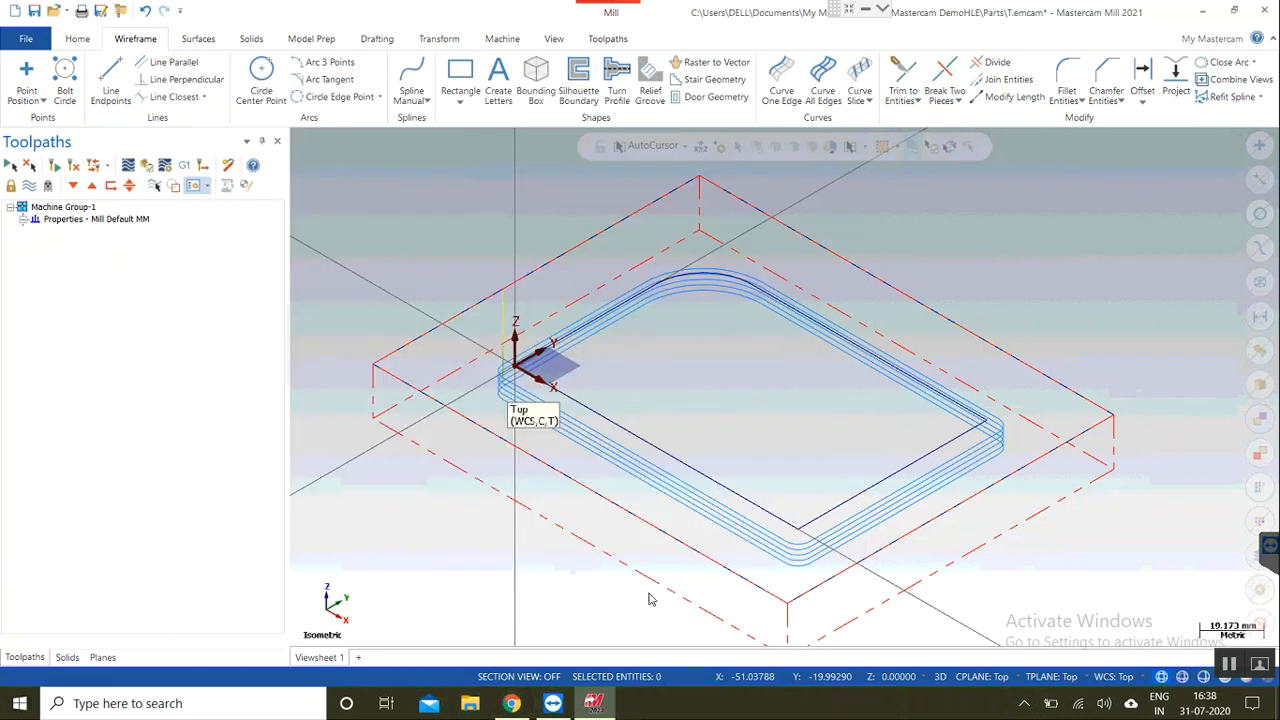
{"action": "left_click", "coordinate": [75, 168]}
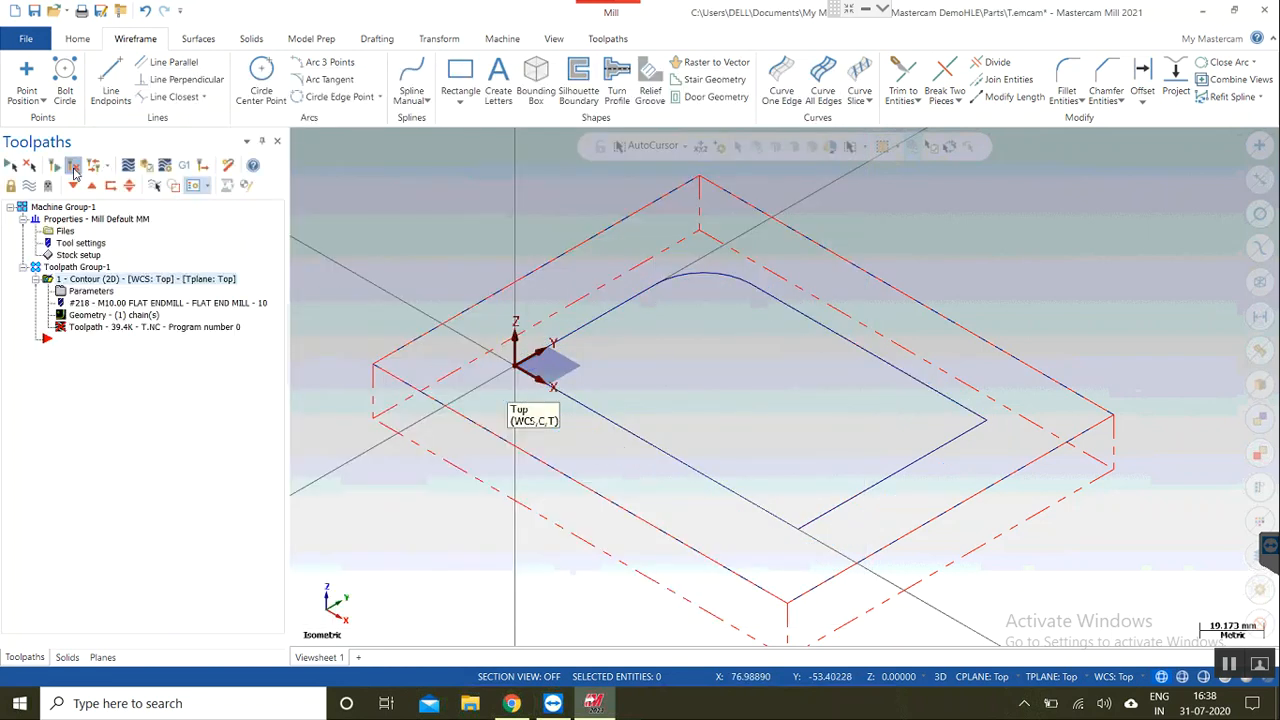
Step: Backplot the right-compensated toolpath with the holder displayed to examine which side of the contour the tool follows
{"action": "left_click", "coordinate": [117, 328]}
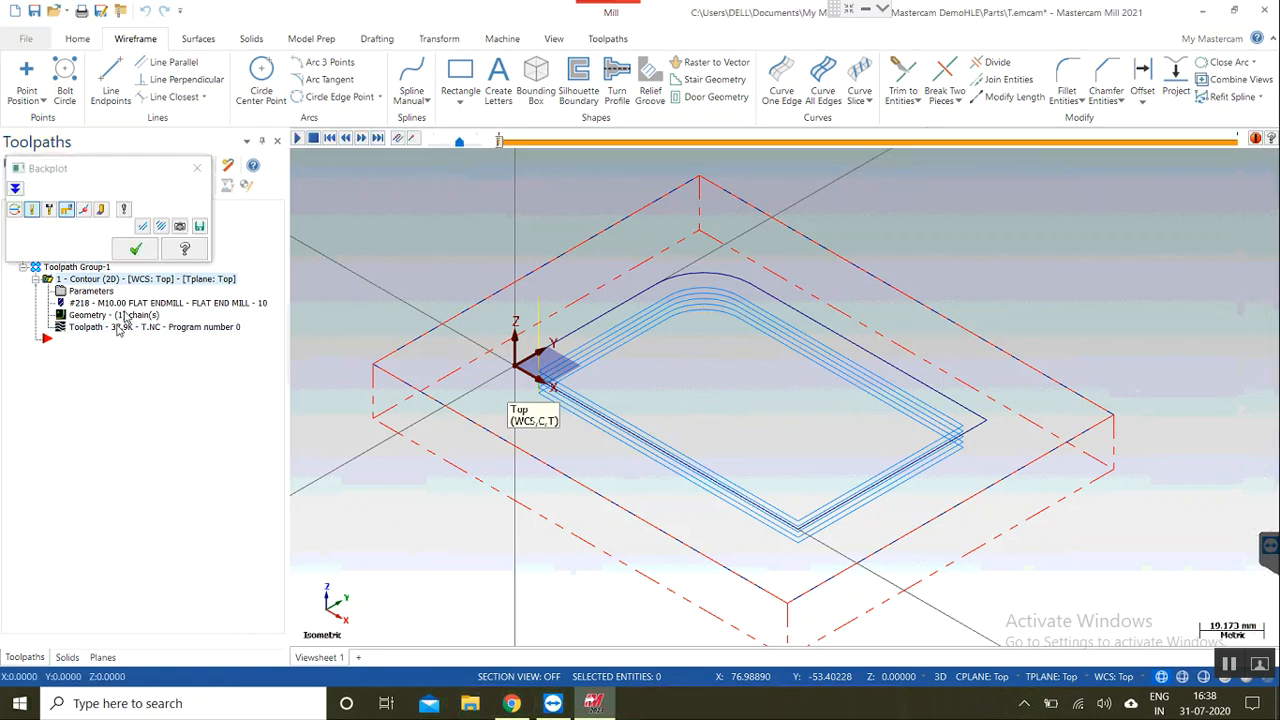
{"action": "left_click", "coordinate": [297, 139]}
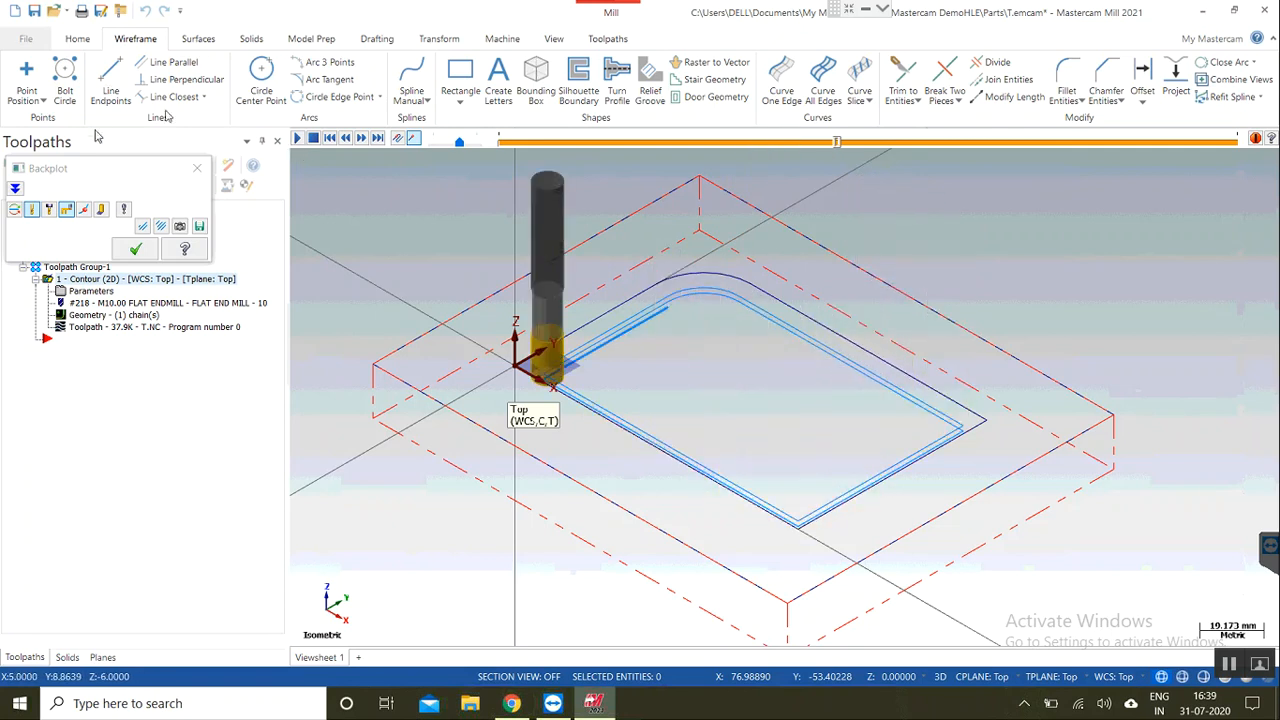
{"action": "left_click", "coordinate": [50, 209]}
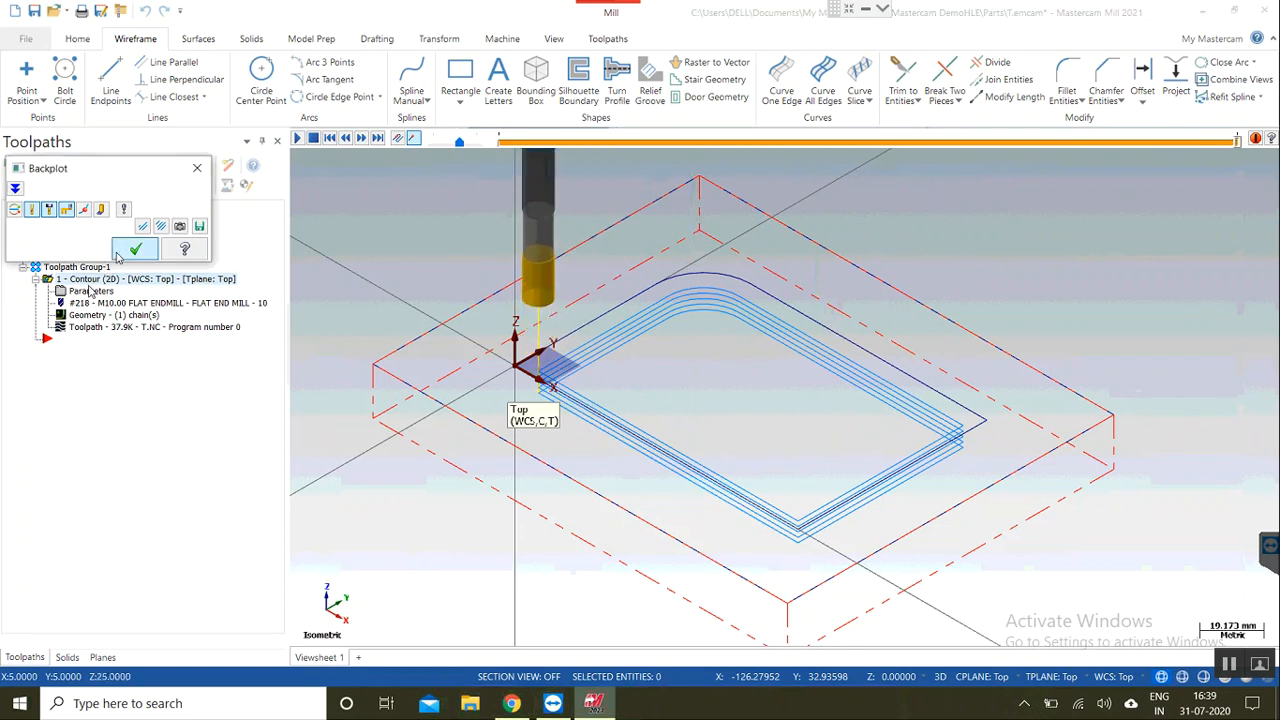
{"action": "left_click", "coordinate": [135, 249]}
Step: Set the contour's compensation type to Off in its cut parameters and regenerate the right-direction toolpath
{"action": "left_click", "coordinate": [90, 291]}
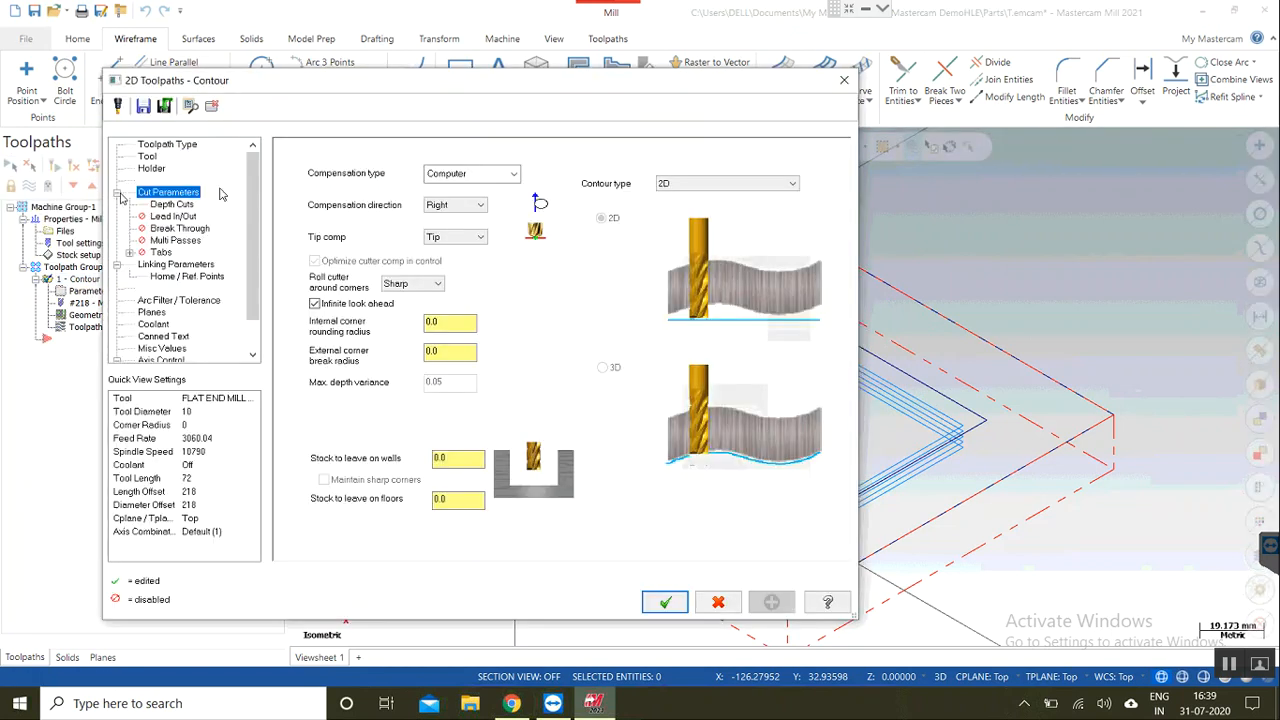
{"action": "left_click", "coordinate": [446, 176]}
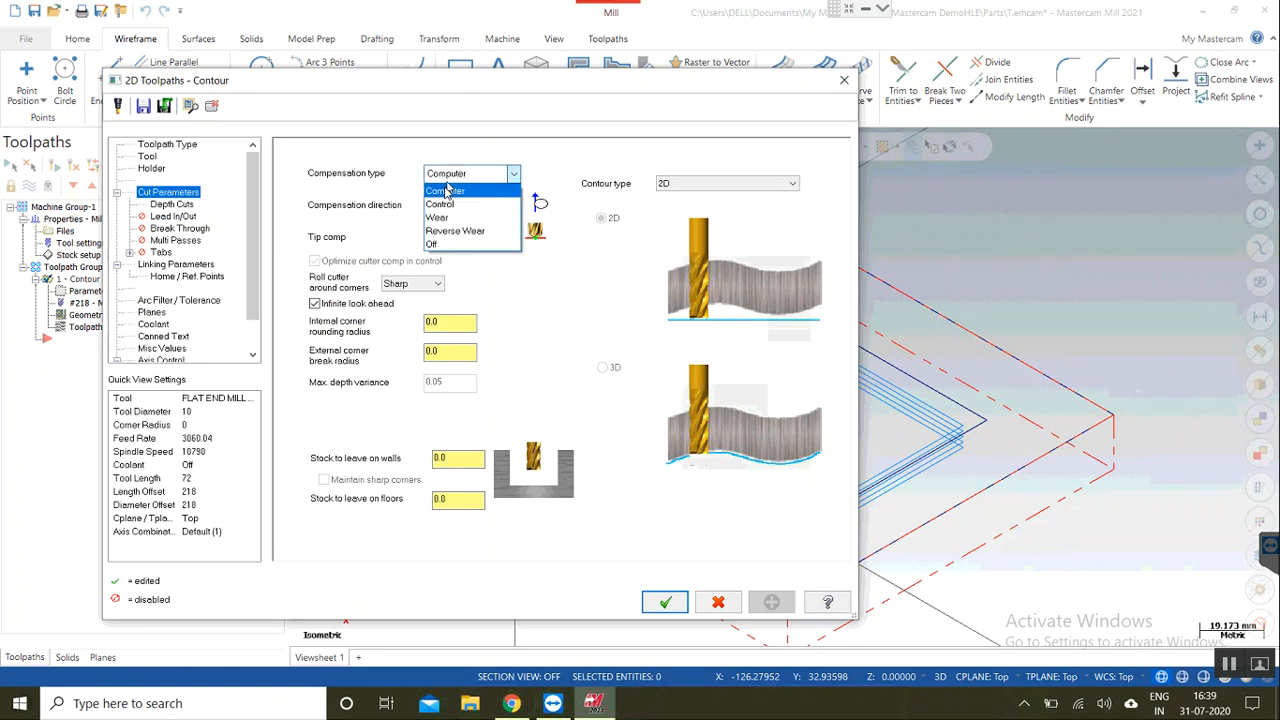
{"action": "left_click", "coordinate": [430, 246]}
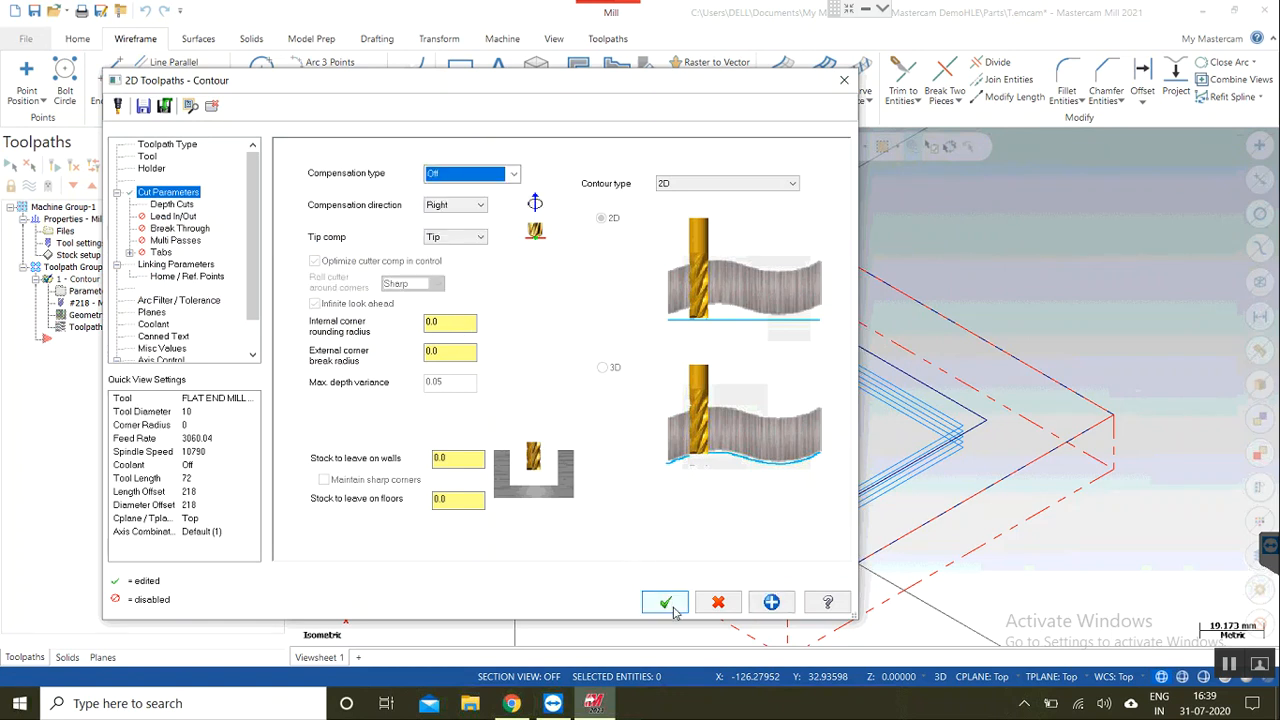
{"action": "left_click", "coordinate": [666, 603]}
{"action": "left_click", "coordinate": [77, 163]}
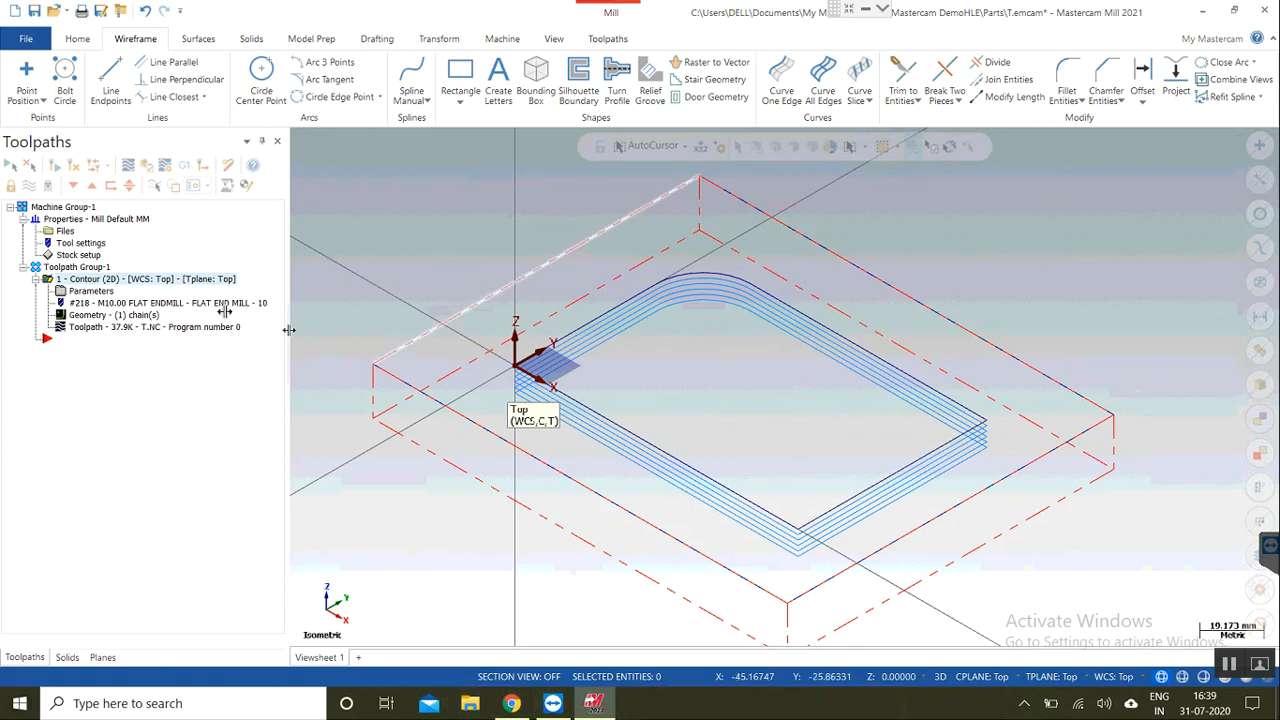
Step: Set the contour's internal corner rounding radius to 12 in its cut parameters and regenerate the toolpath
{"action": "left_click", "coordinate": [100, 291]}
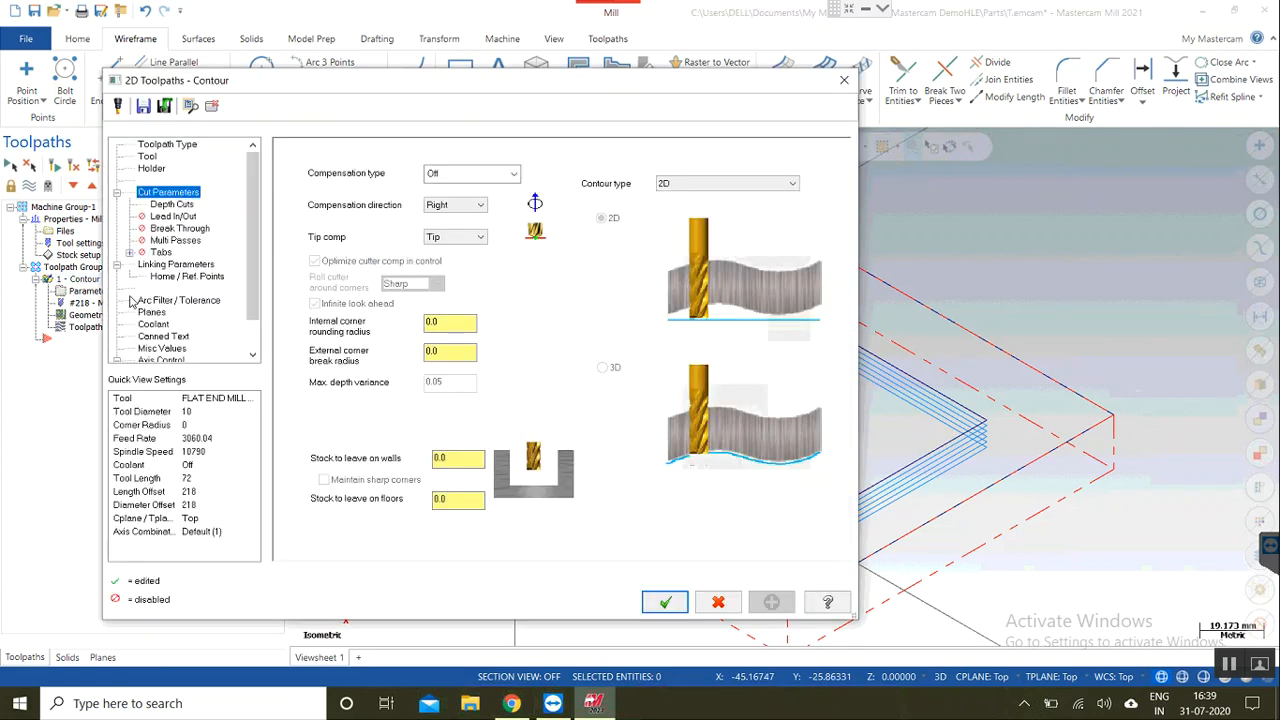
{"action": "left_click", "coordinate": [453, 324]}
{"action": "left_click", "coordinate": [451, 349]}
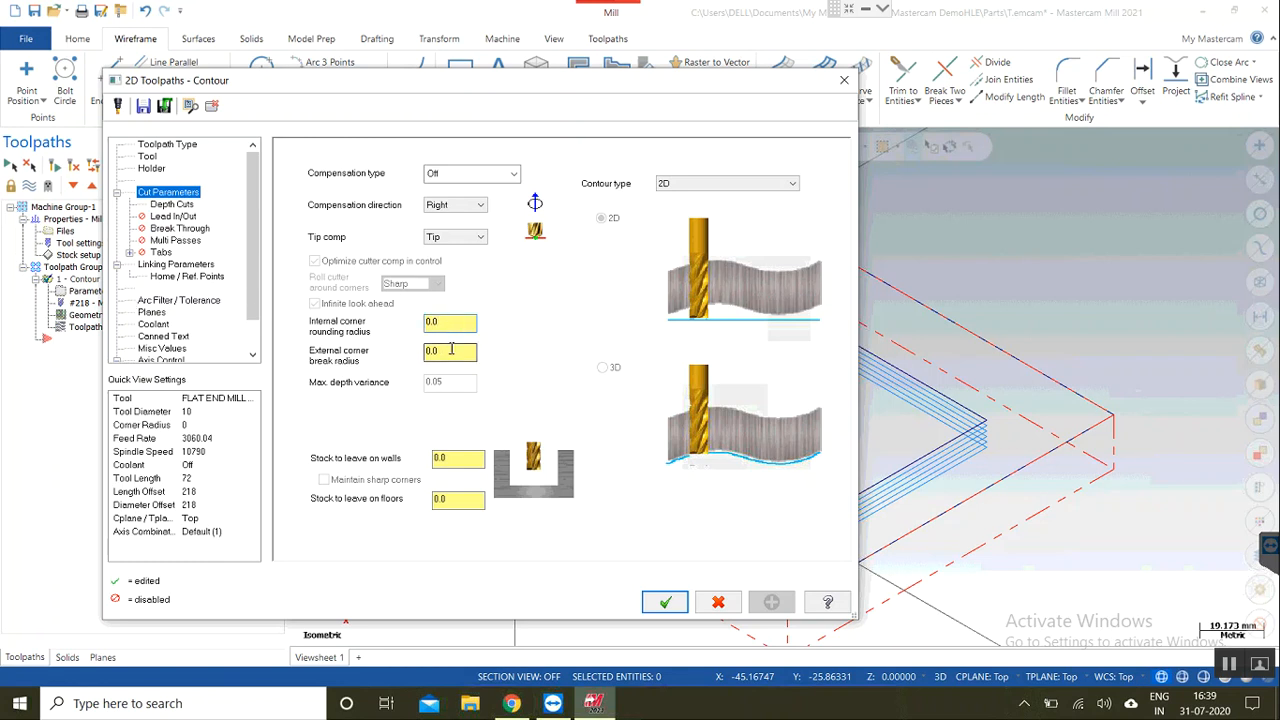
{"action": "left_click", "coordinate": [448, 324]}
{"action": "type", "text": "12"}
{"action": "key", "text": "Return"}
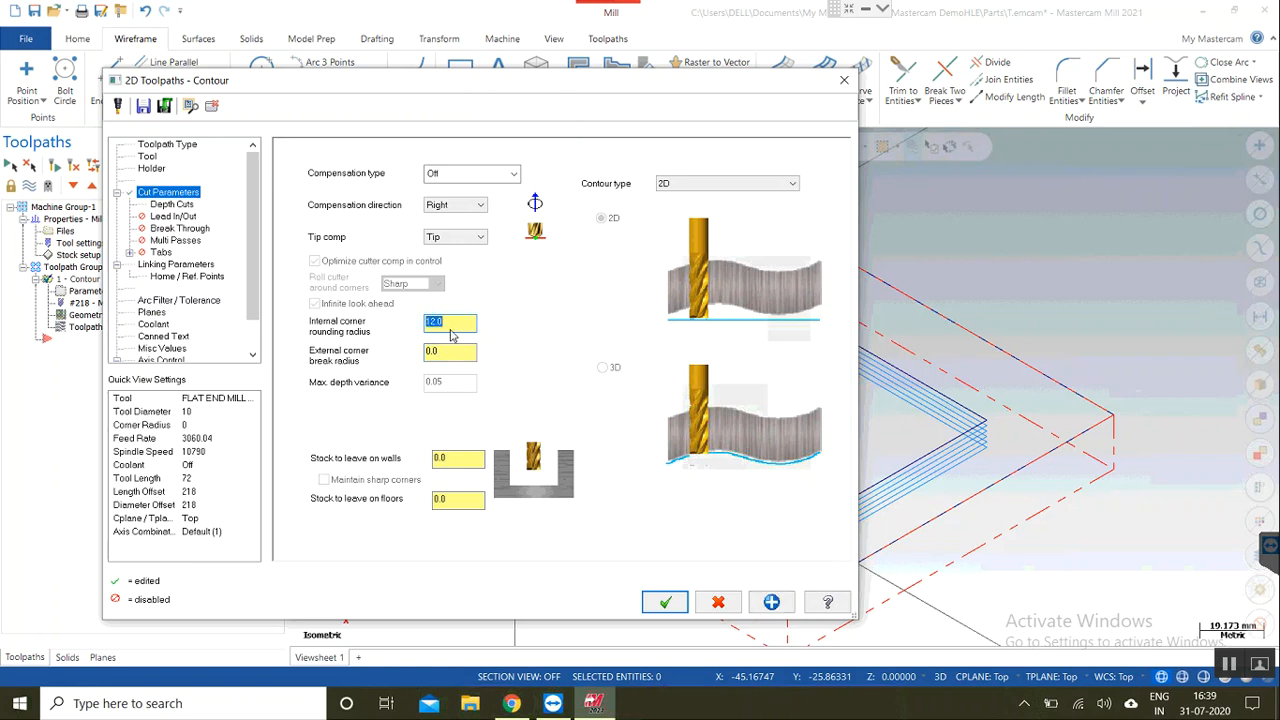
{"action": "left_click", "coordinate": [670, 604]}
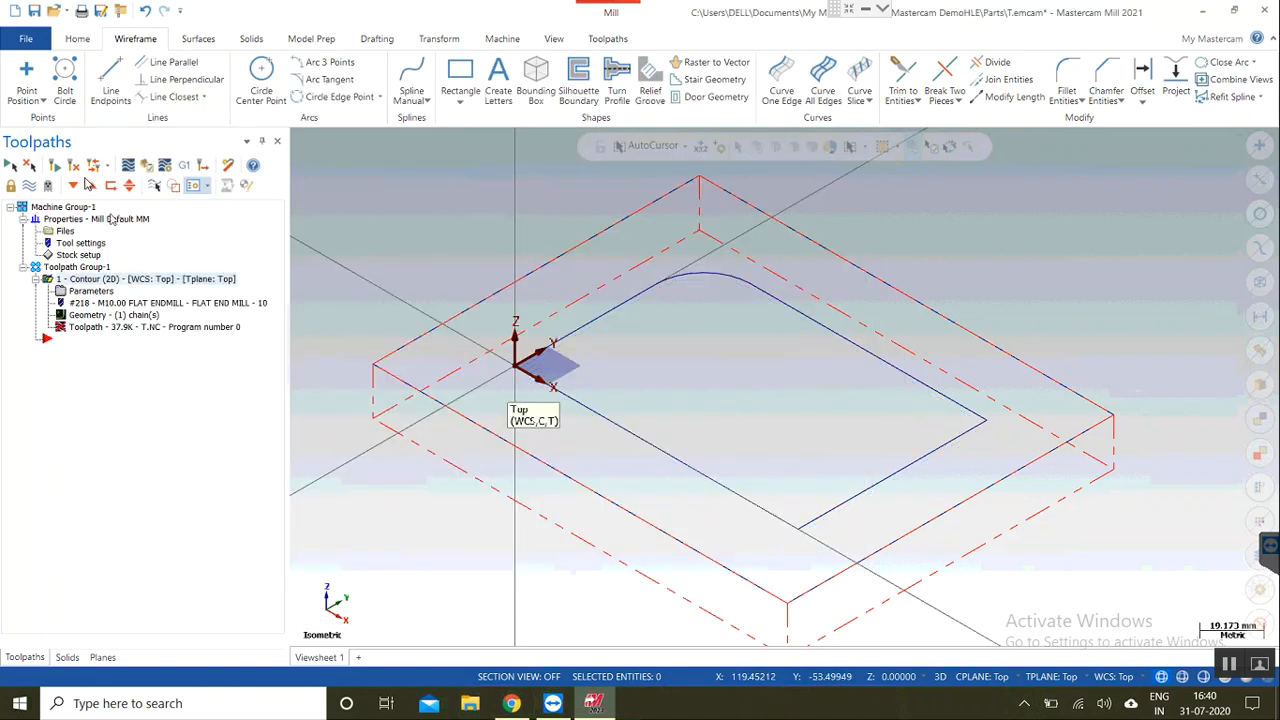
{"action": "left_click", "coordinate": [75, 167]}
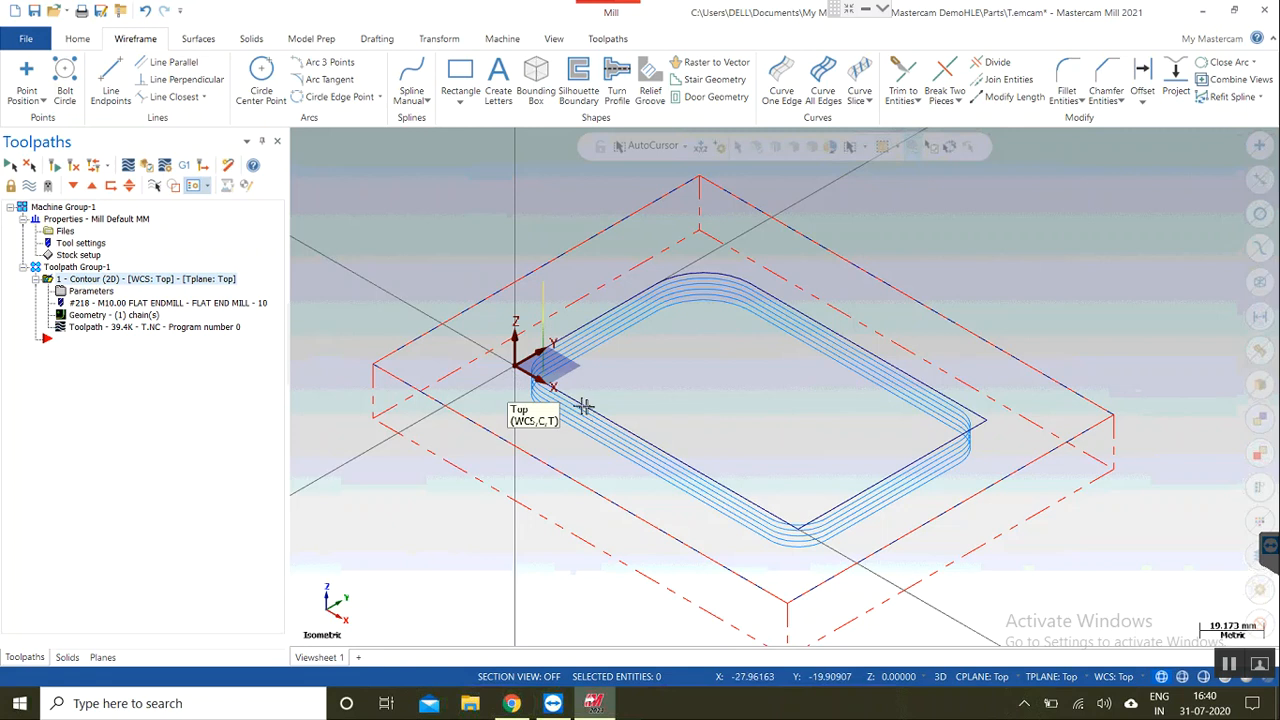
Step: Draw a rectangle about 55.6 mm wide and 34.5 mm high straddling the profile's long edge along the X axis
{"action": "scroll", "coordinate": [585, 402], "scroll_direction": "up", "scroll_amount": 1}
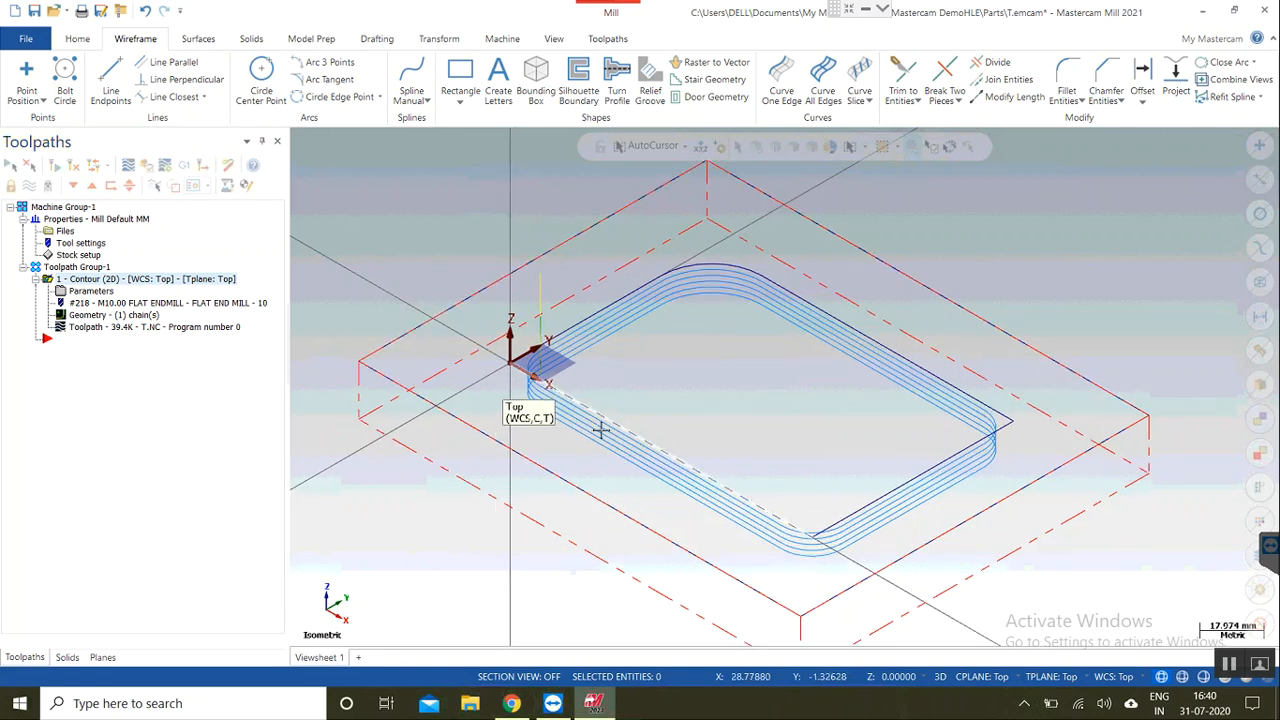
{"action": "scroll", "coordinate": [600, 429], "scroll_direction": "up", "scroll_amount": 1}
{"action": "scroll", "coordinate": [590, 416], "scroll_direction": "up", "scroll_amount": 1}
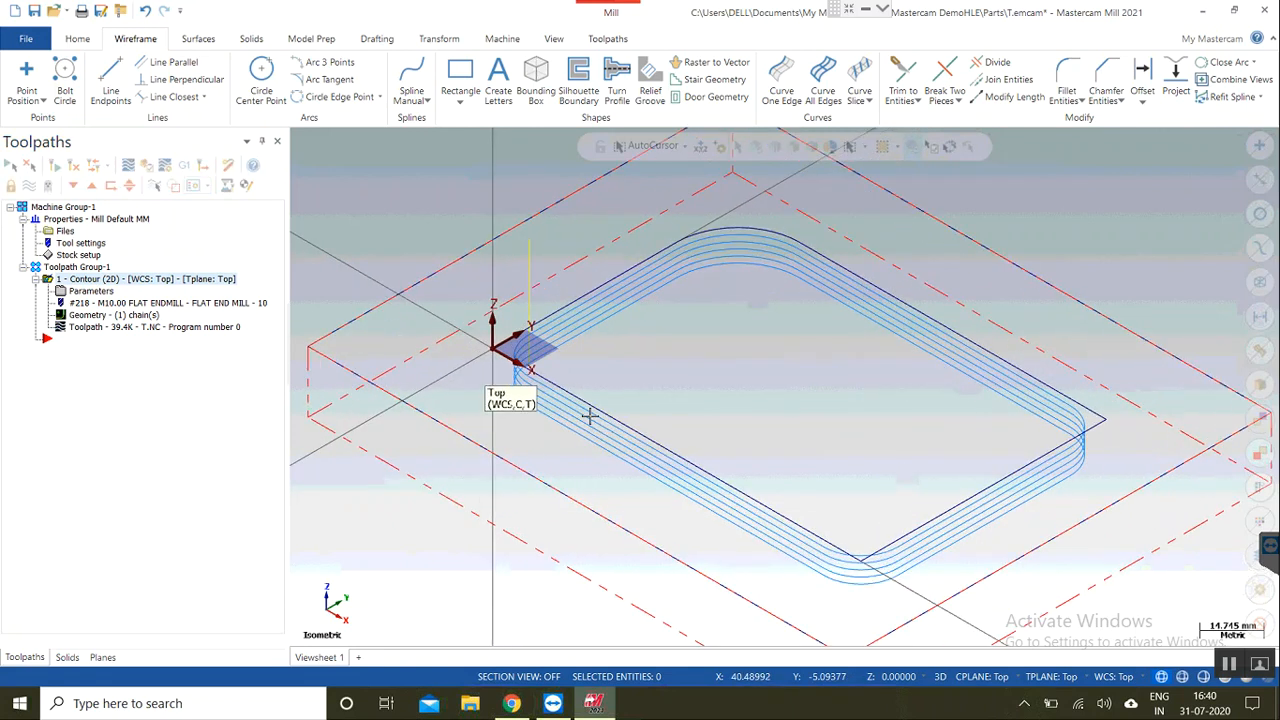
{"action": "scroll", "coordinate": [590, 416], "scroll_direction": "up", "scroll_amount": 1}
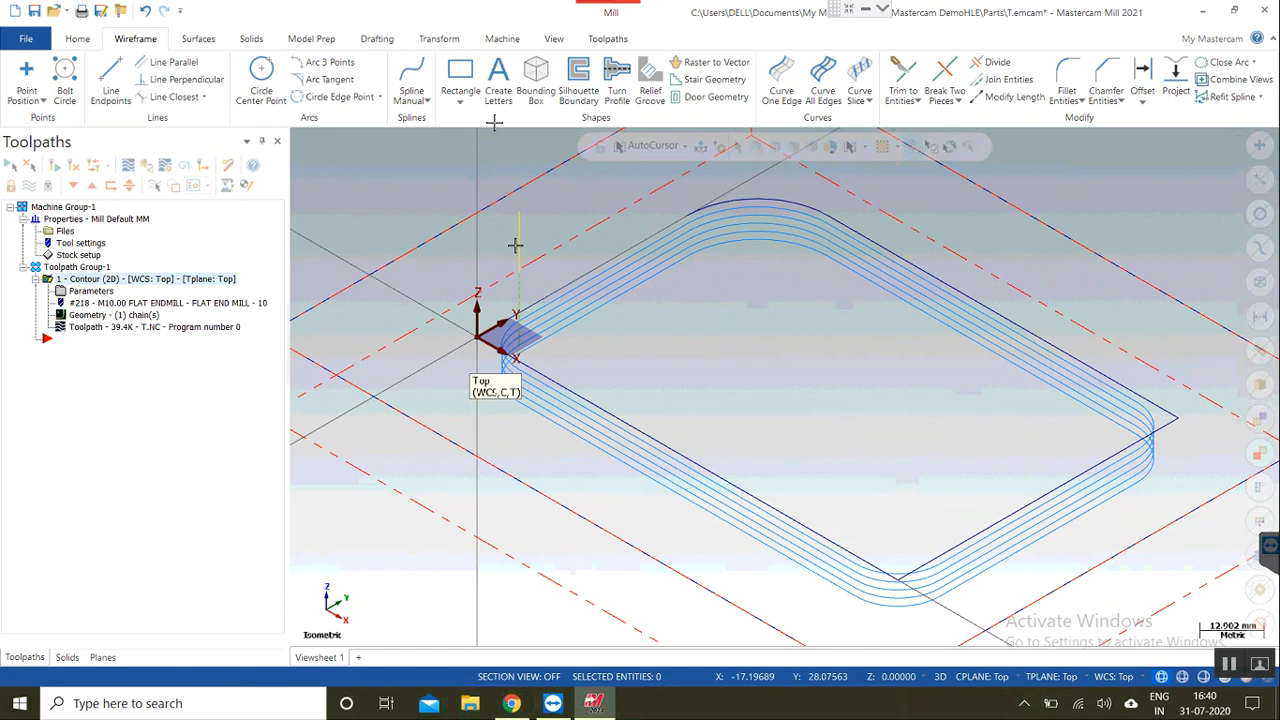
{"action": "left_click", "coordinate": [478, 82]}
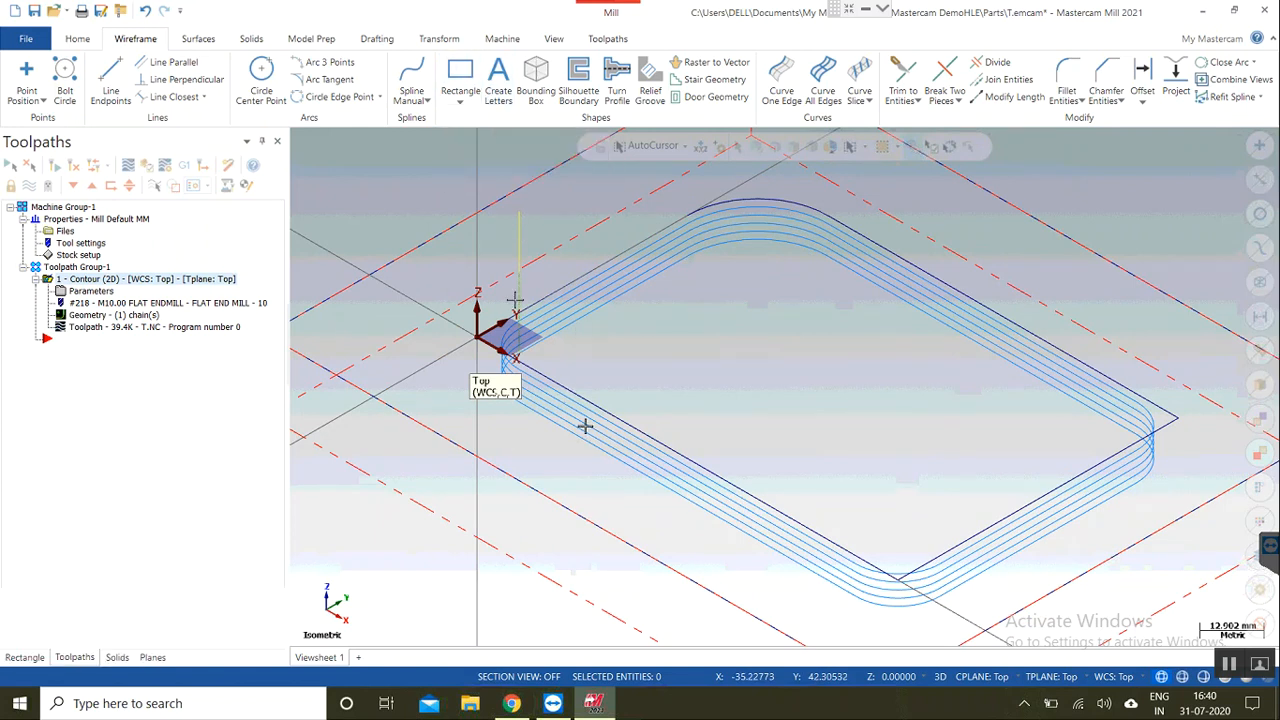
{"action": "left_click", "coordinate": [564, 441]}
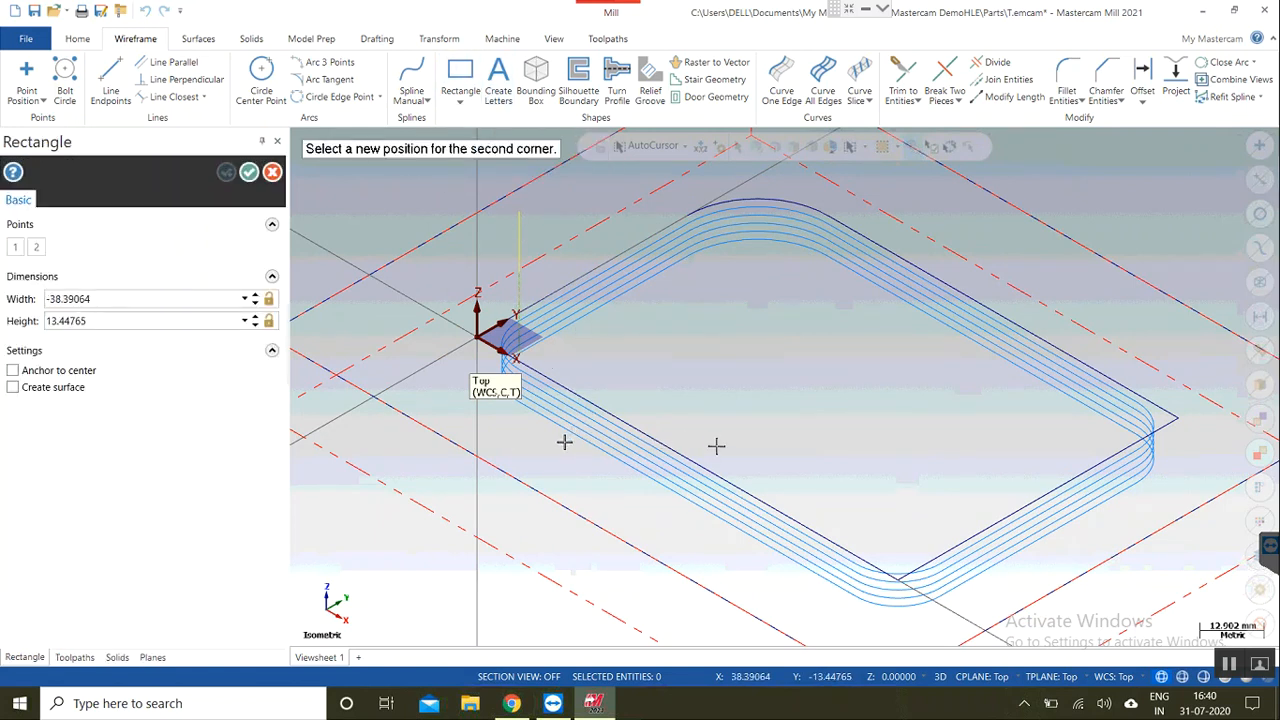
{"action": "left_click", "coordinate": [879, 485]}
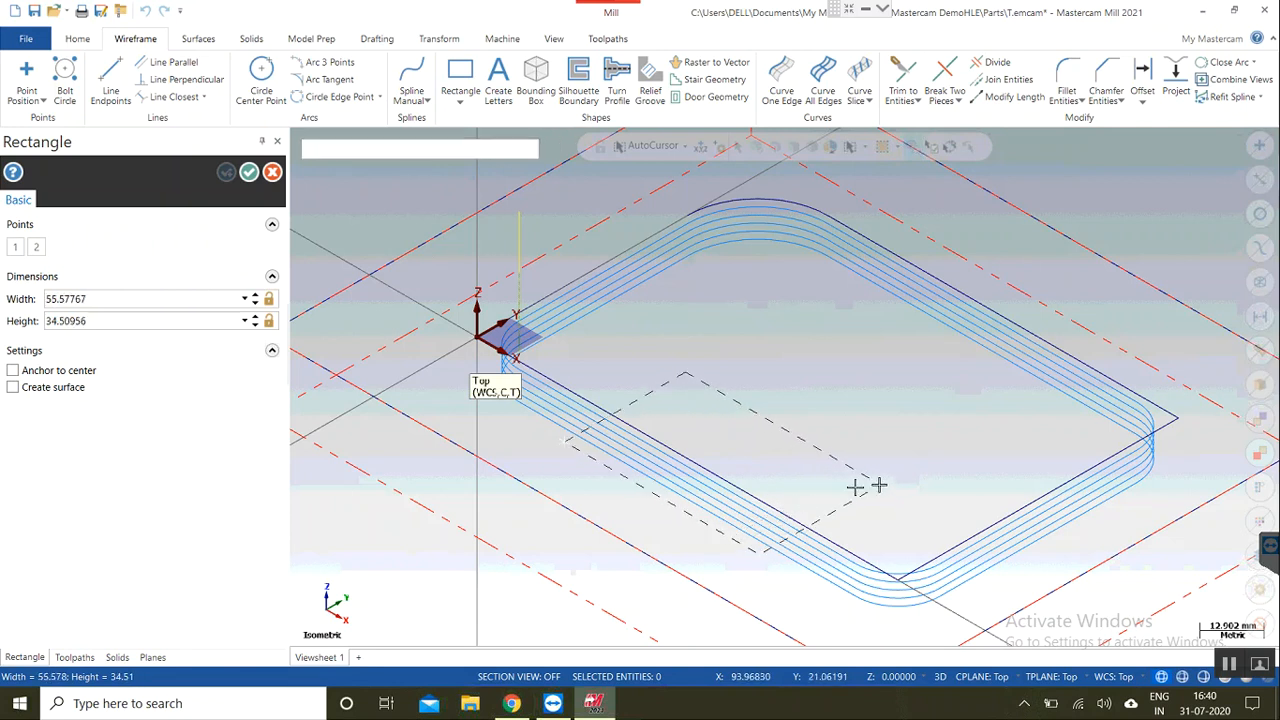
{"action": "left_click", "coordinate": [249, 172]}
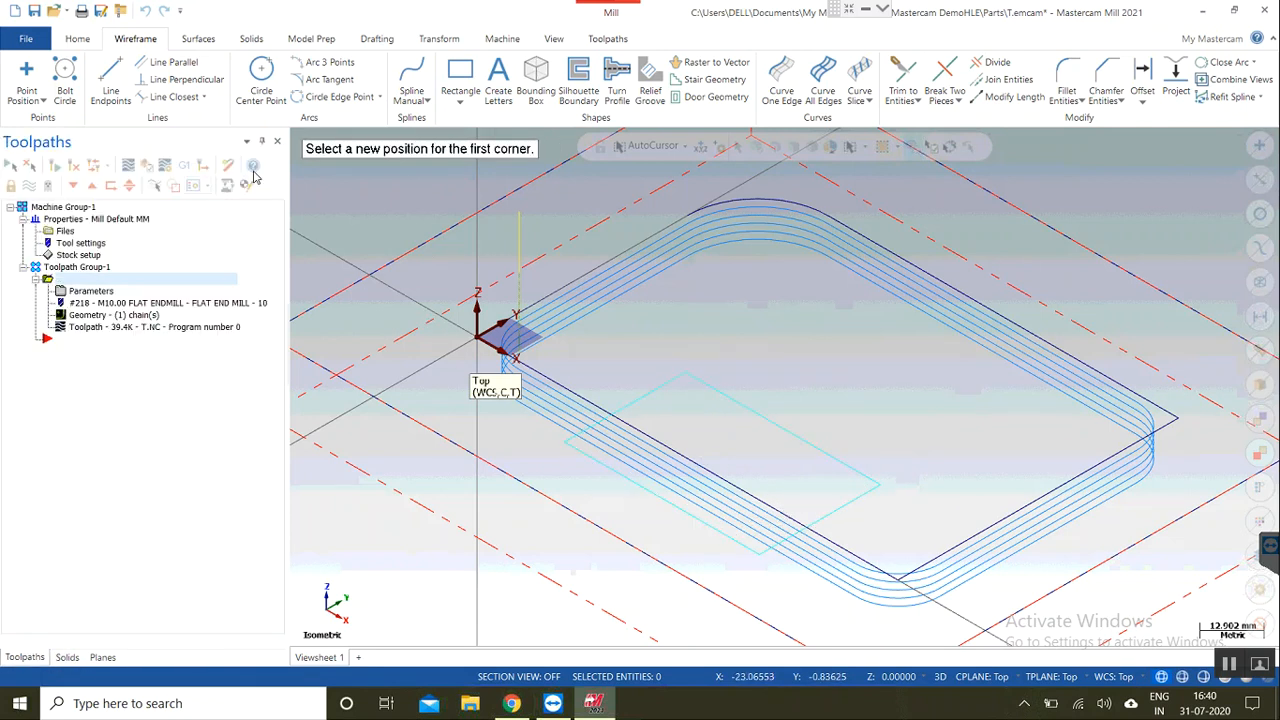
Step: Trim the rectangle's segments outside the profile and the profile edge between its sides with Divide to form an open notch
{"action": "left_click", "coordinate": [993, 64]}
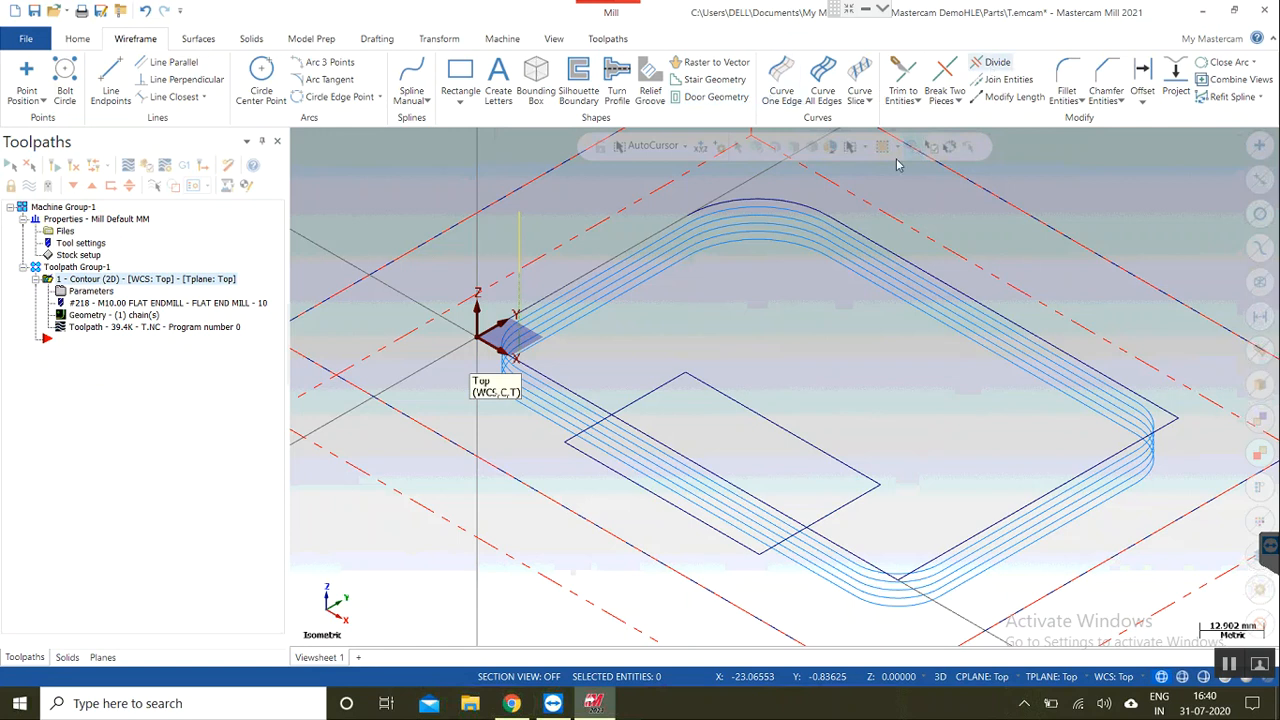
{"action": "left_click", "coordinate": [619, 473]}
{"action": "left_click", "coordinate": [572, 436]}
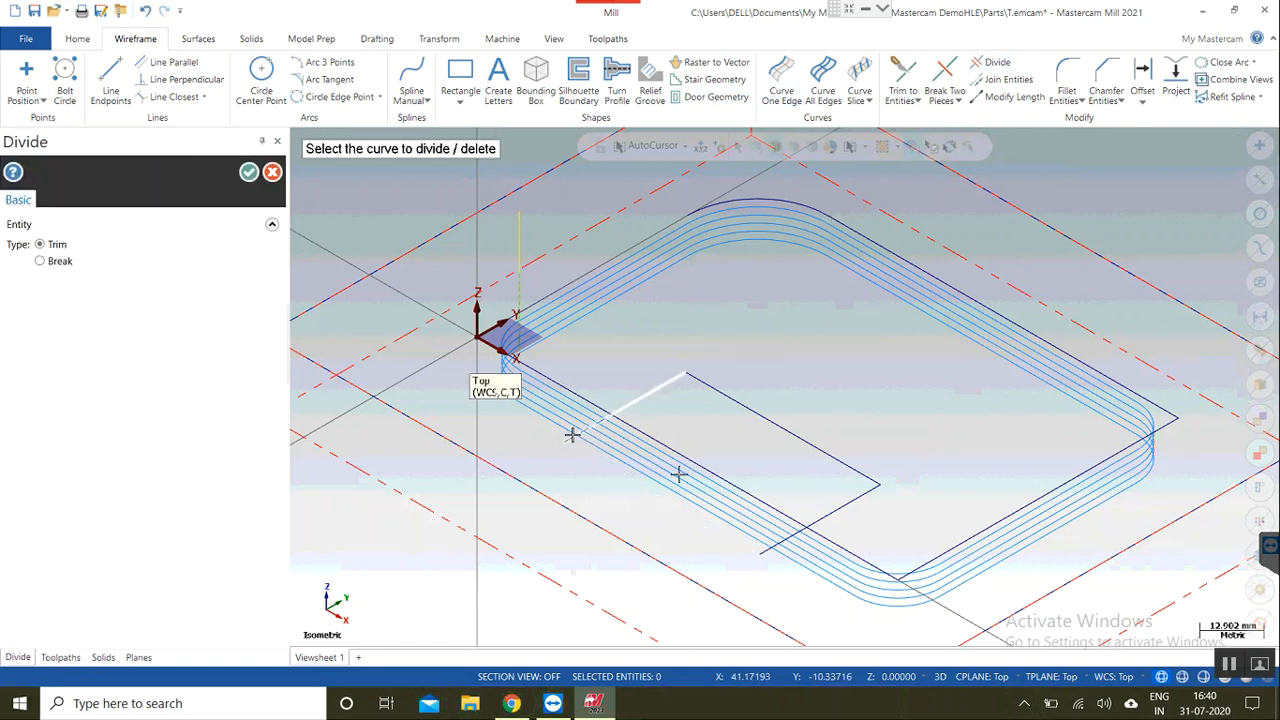
{"action": "left_click", "coordinate": [773, 547]}
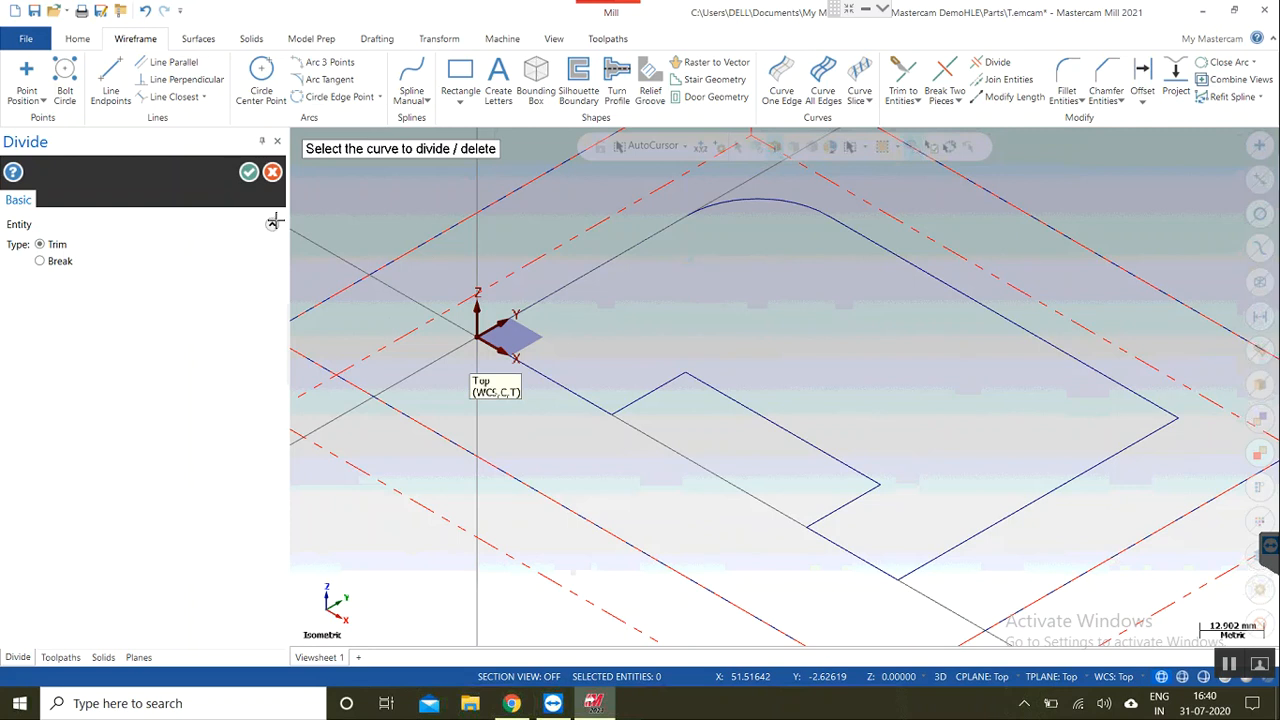
{"action": "left_click", "coordinate": [249, 173]}
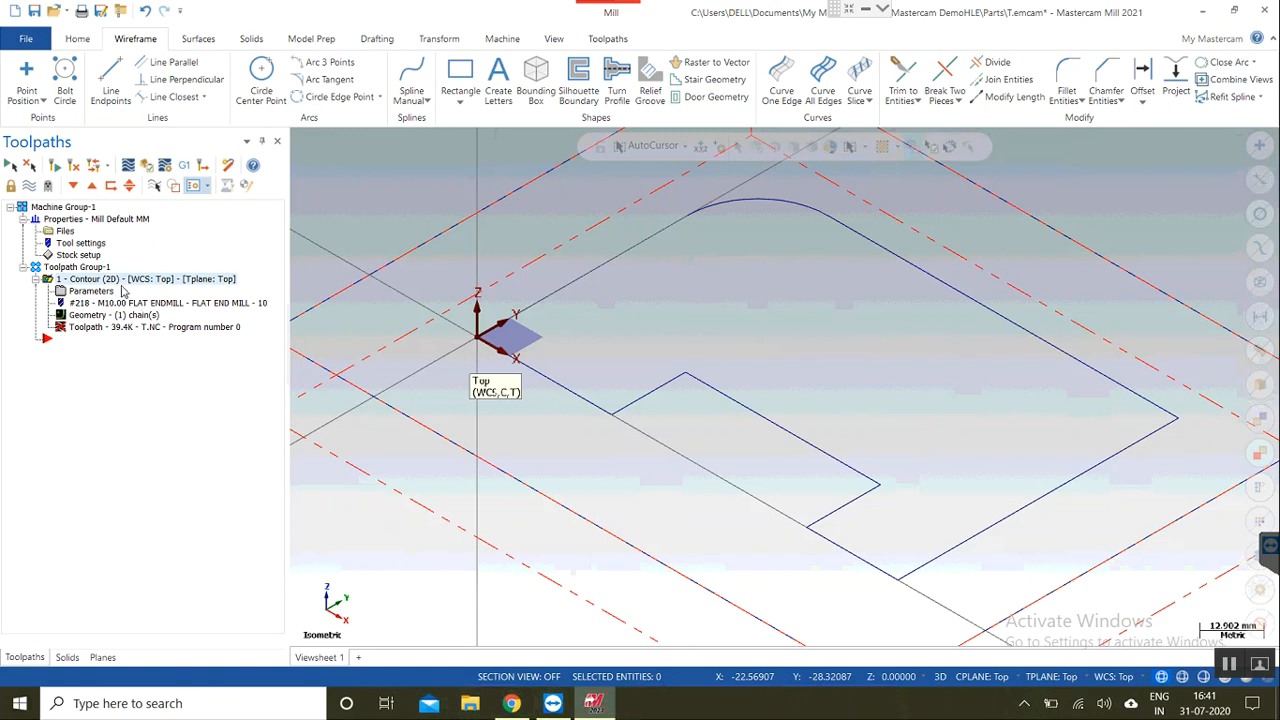
Step: Set the contour's internal corner rounding radius to 0 and regenerate the toolpath around the notched profile
{"action": "left_click", "coordinate": [94, 291]}
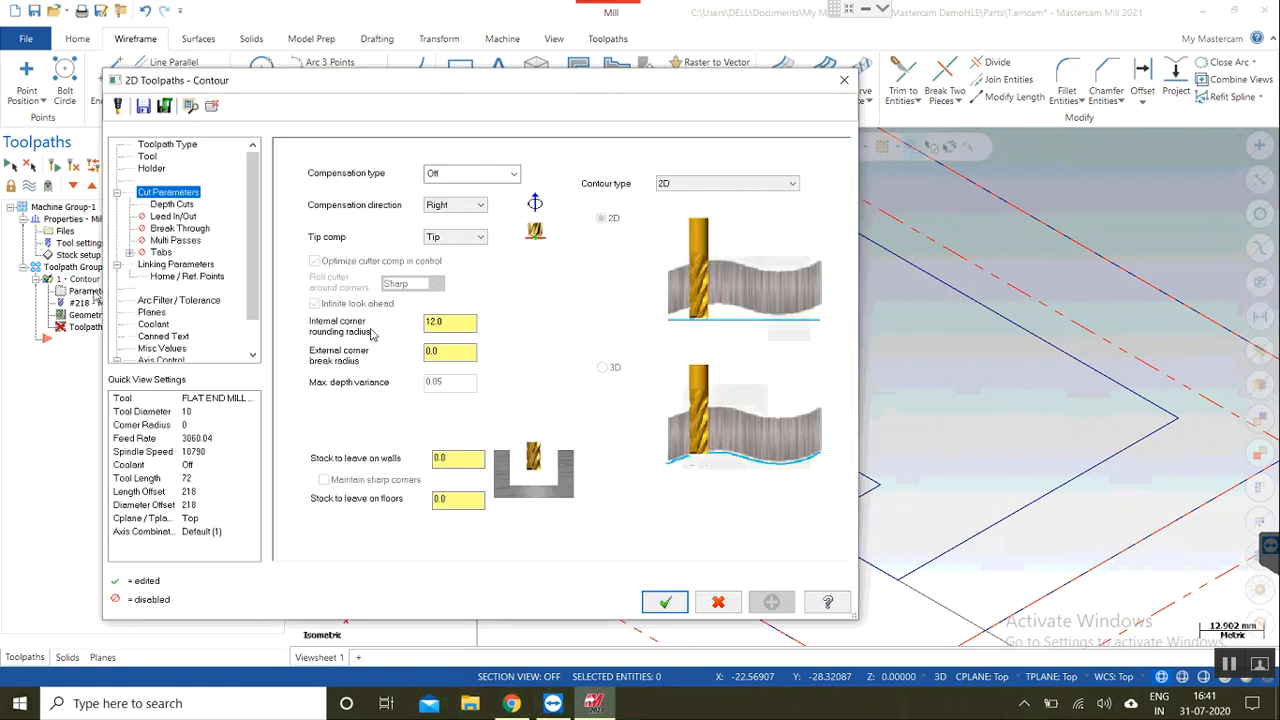
{"action": "double_click", "coordinate": [447, 326]}
{"action": "type", "text": "0"}
{"action": "key", "text": "Return"}
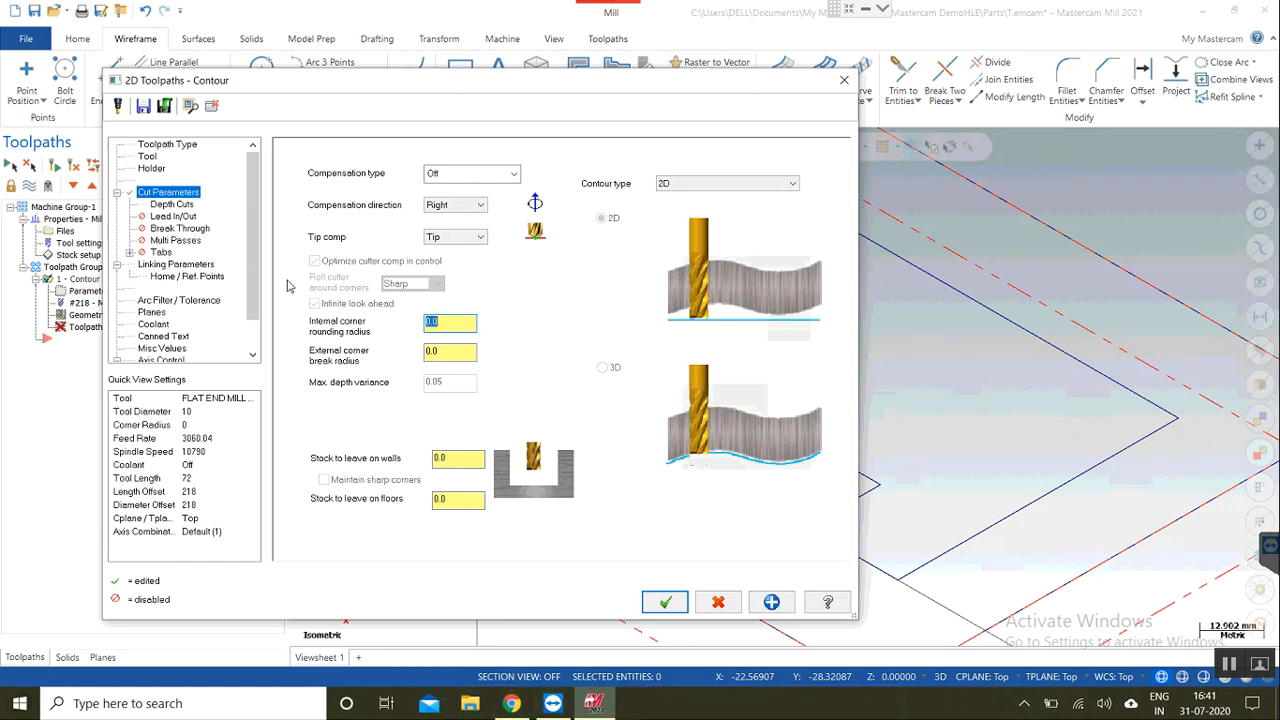
{"action": "left_click", "coordinate": [665, 602]}
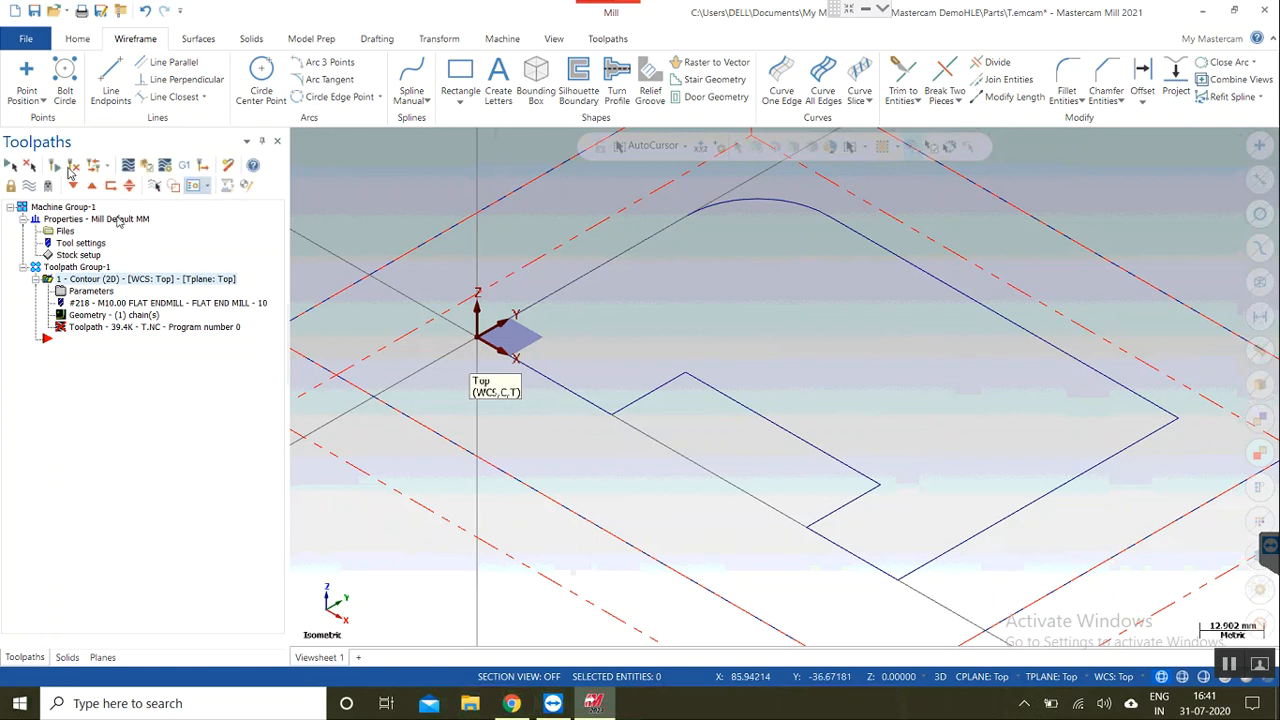
{"action": "left_click", "coordinate": [74, 166]}
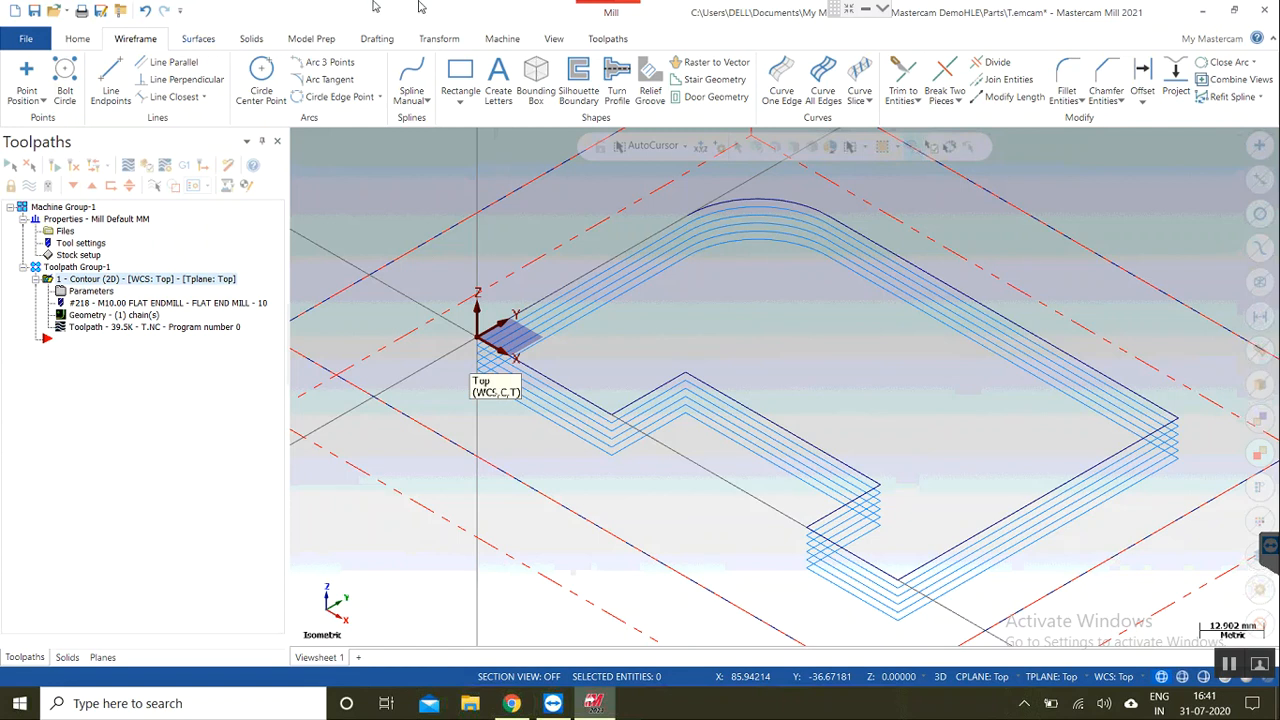
Step: Fillet the profile's far corner at X120, Y80 with a 20 mm radius, trimming the edges, and regenerate the contour toolpath
{"action": "left_click", "coordinate": [1067, 76]}
{"action": "left_click", "coordinate": [1067, 470]}
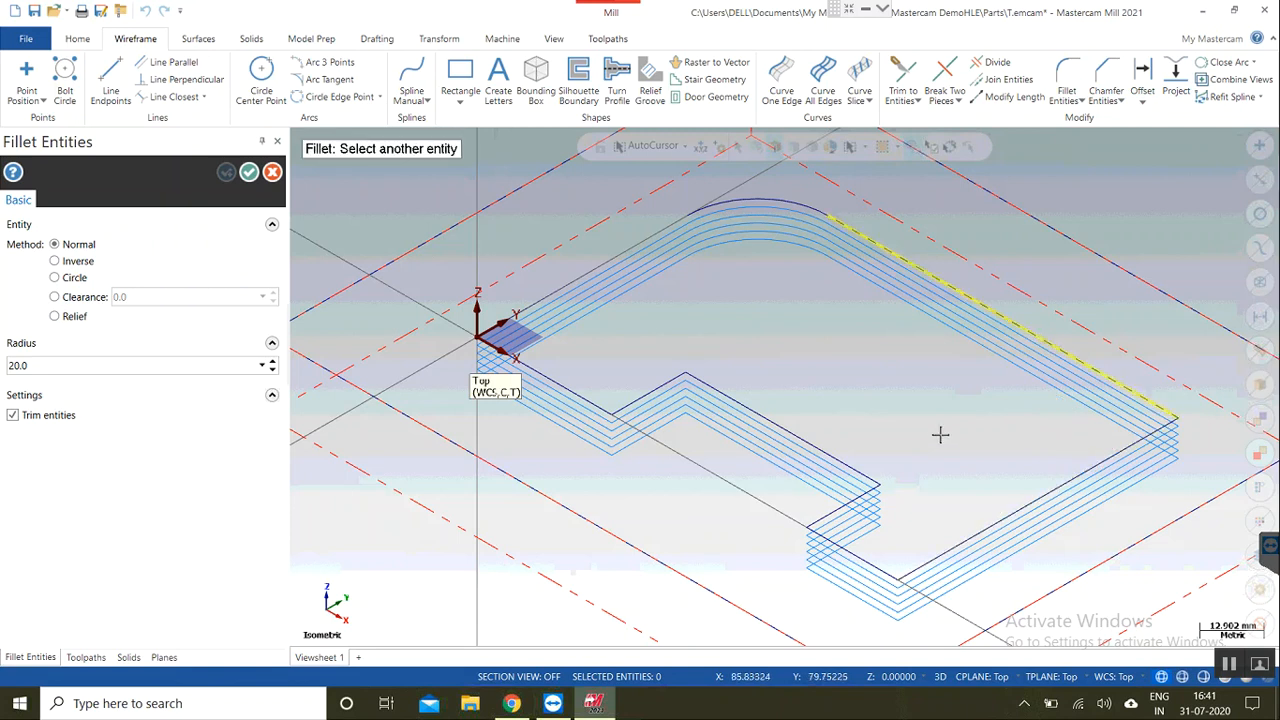
{"action": "left_click", "coordinate": [1074, 476]}
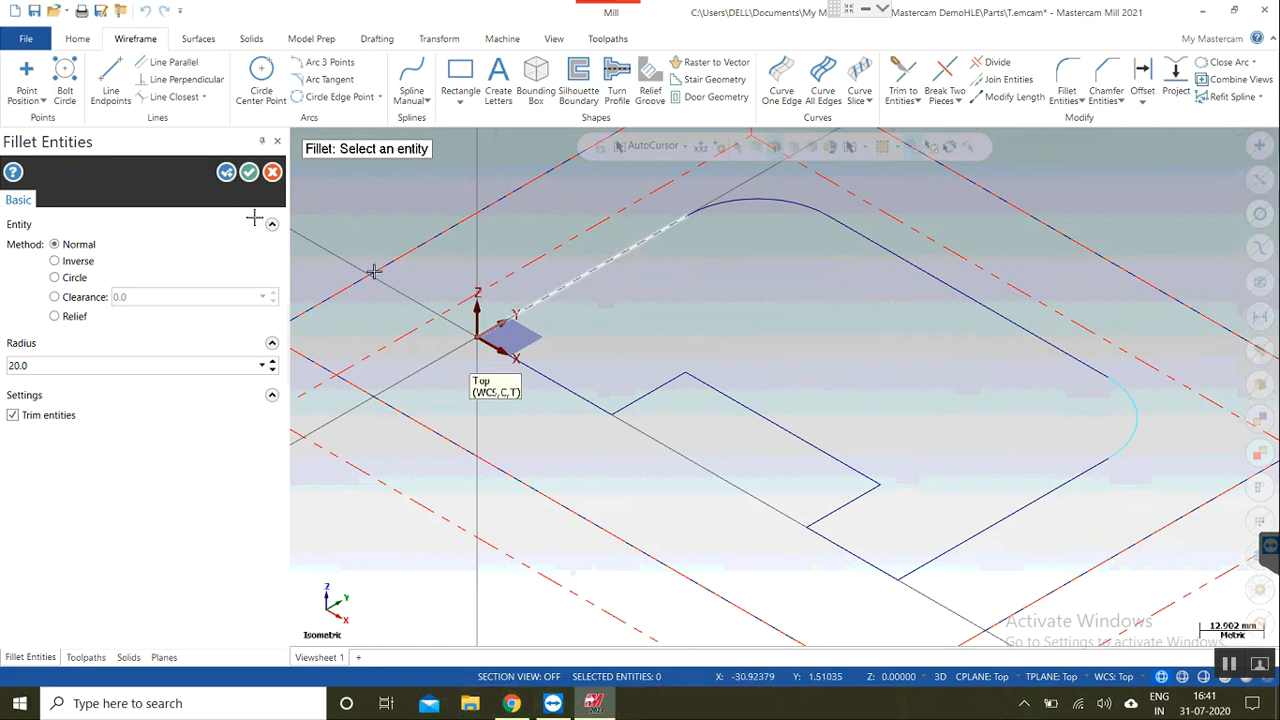
{"action": "left_click", "coordinate": [249, 173]}
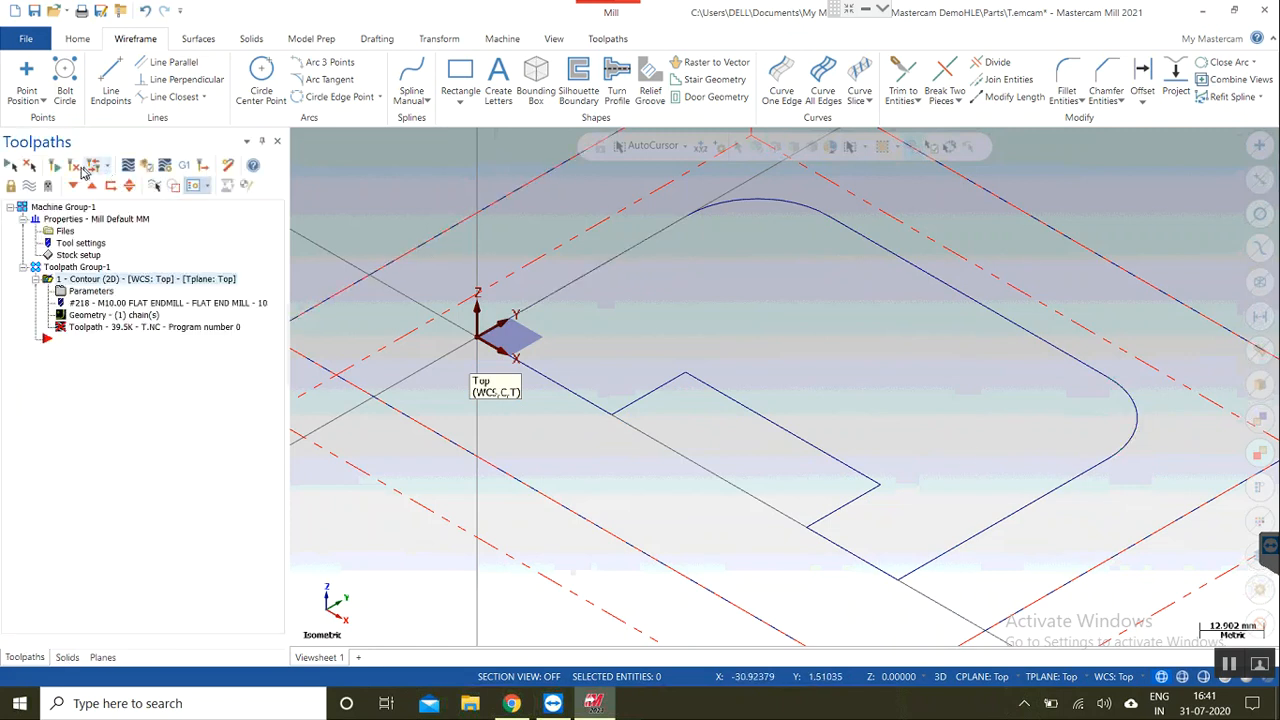
{"action": "left_click", "coordinate": [79, 167]}
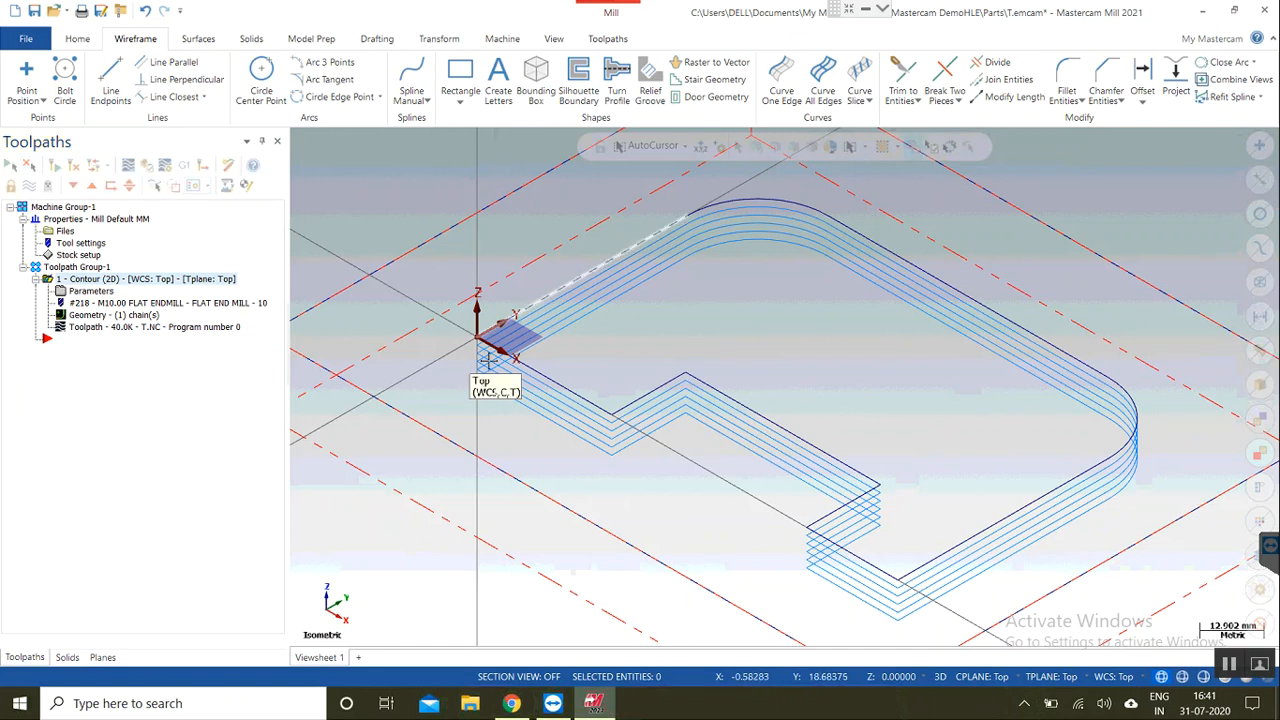
Step: Play the contour toolpath's backplot and run its Verify cutting simulation through to the end
{"action": "scroll", "coordinate": [478, 370], "scroll_direction": "down", "scroll_amount": 3}
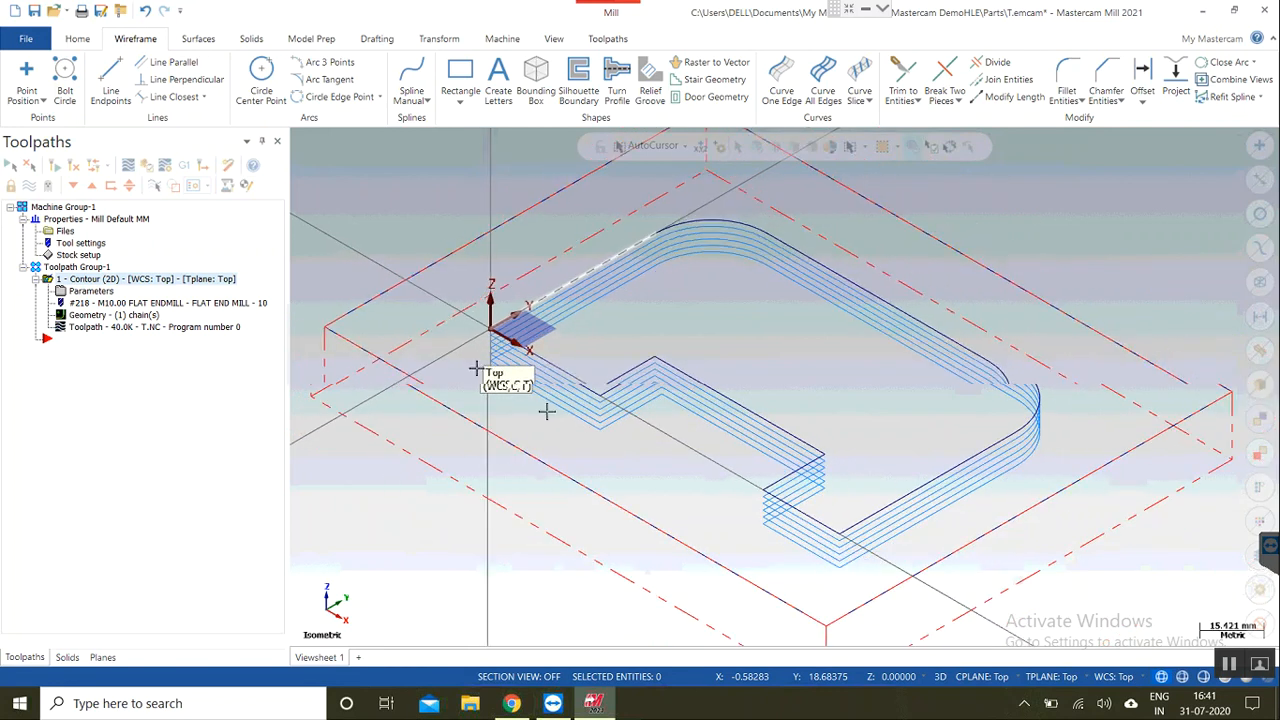
{"action": "scroll", "coordinate": [505, 395], "scroll_direction": "down", "scroll_amount": 4}
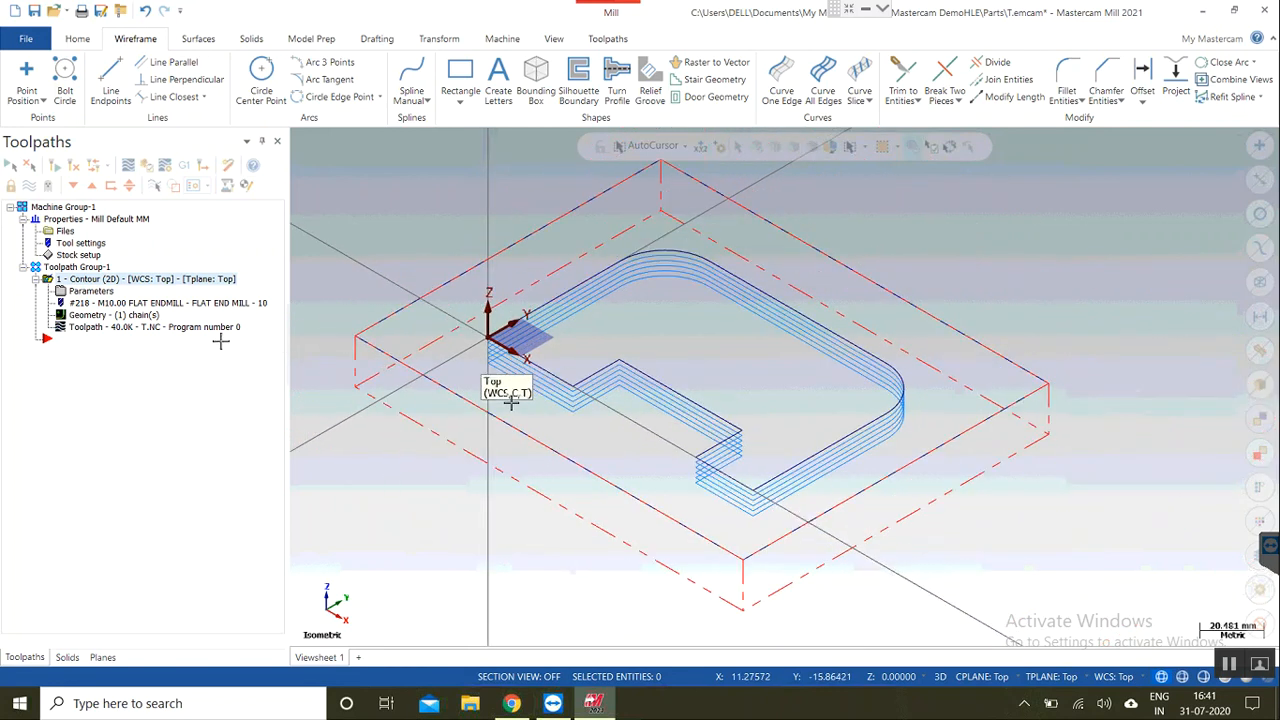
{"action": "right_click", "coordinate": [84, 297]}
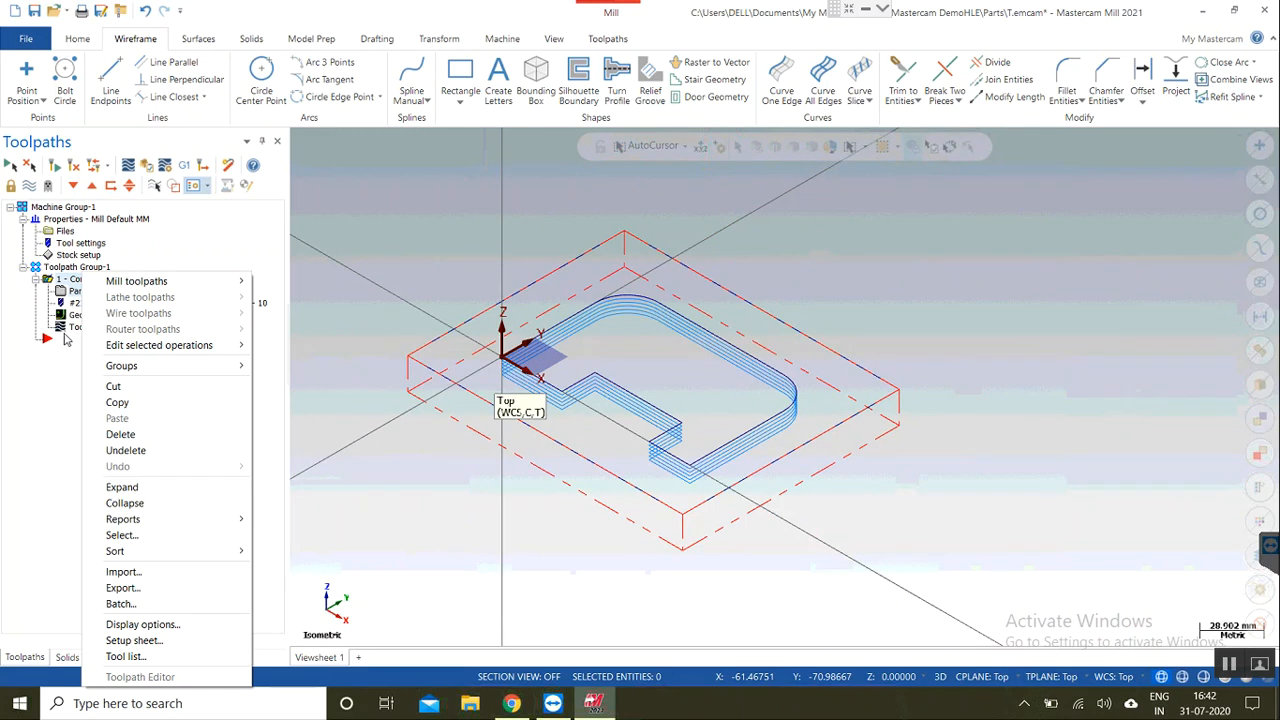
{"action": "right_click", "coordinate": [64, 338]}
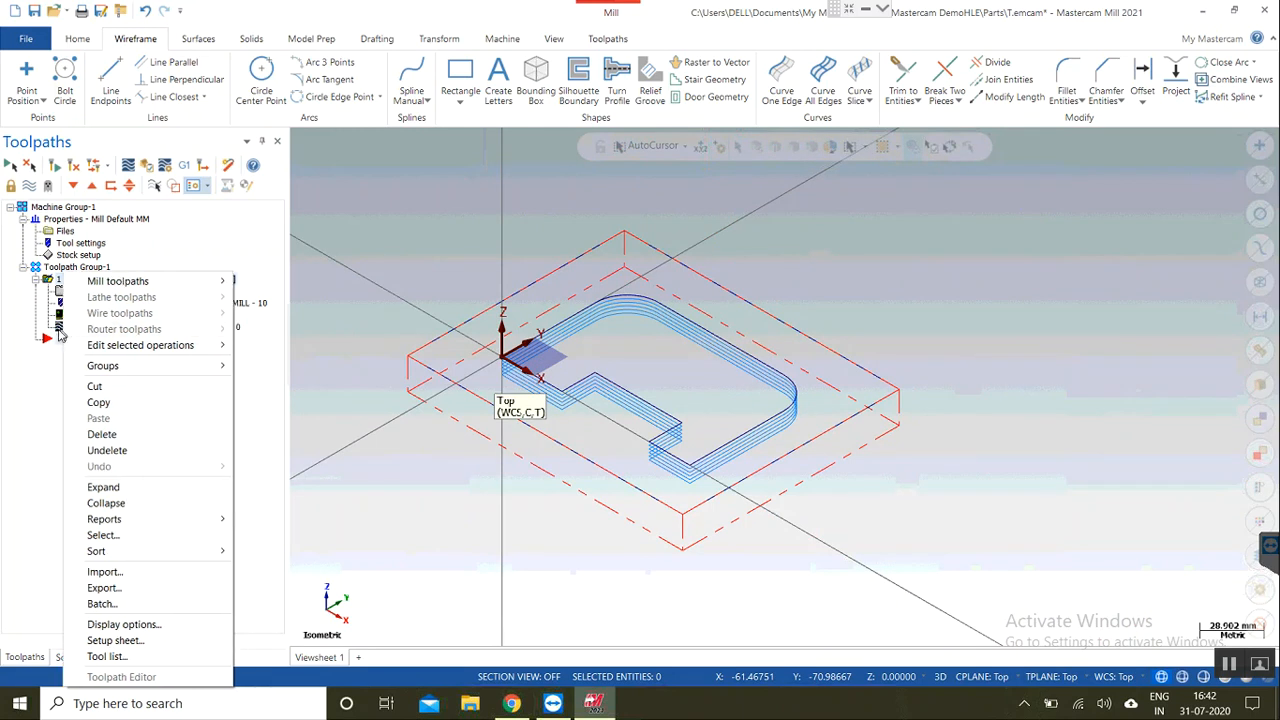
{"action": "left_click", "coordinate": [60, 329]}
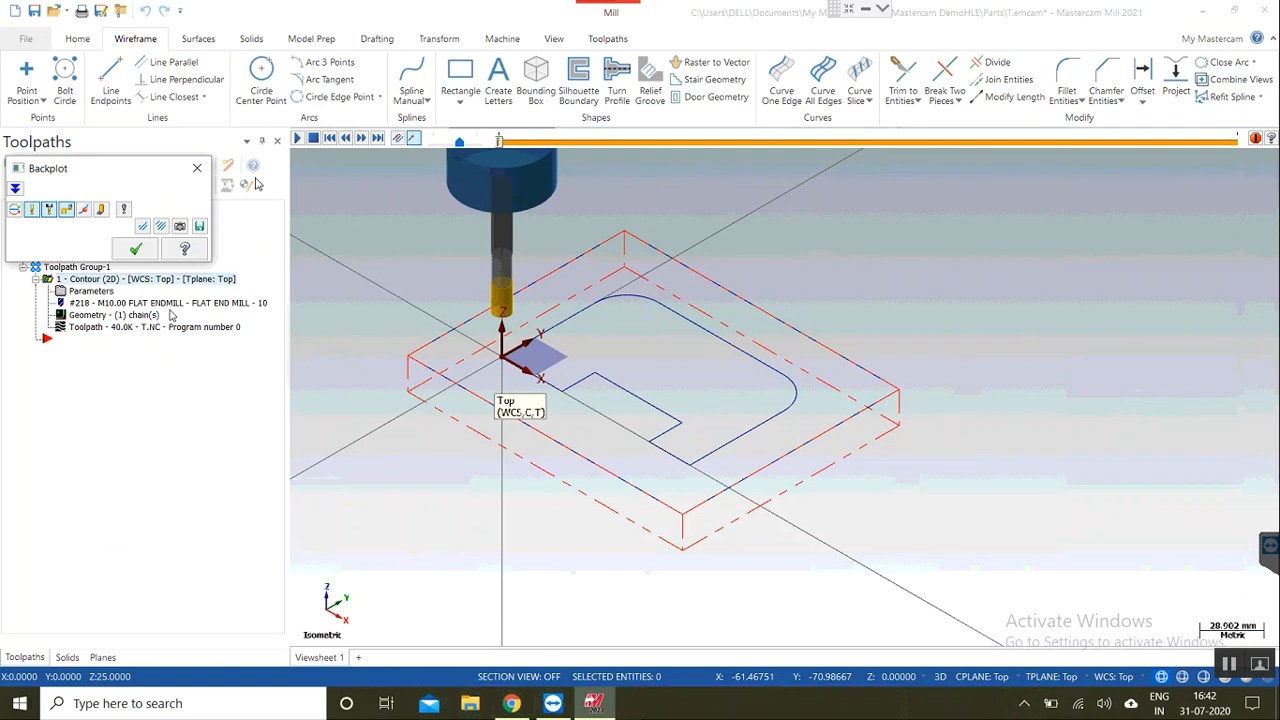
{"action": "left_click", "coordinate": [296, 140]}
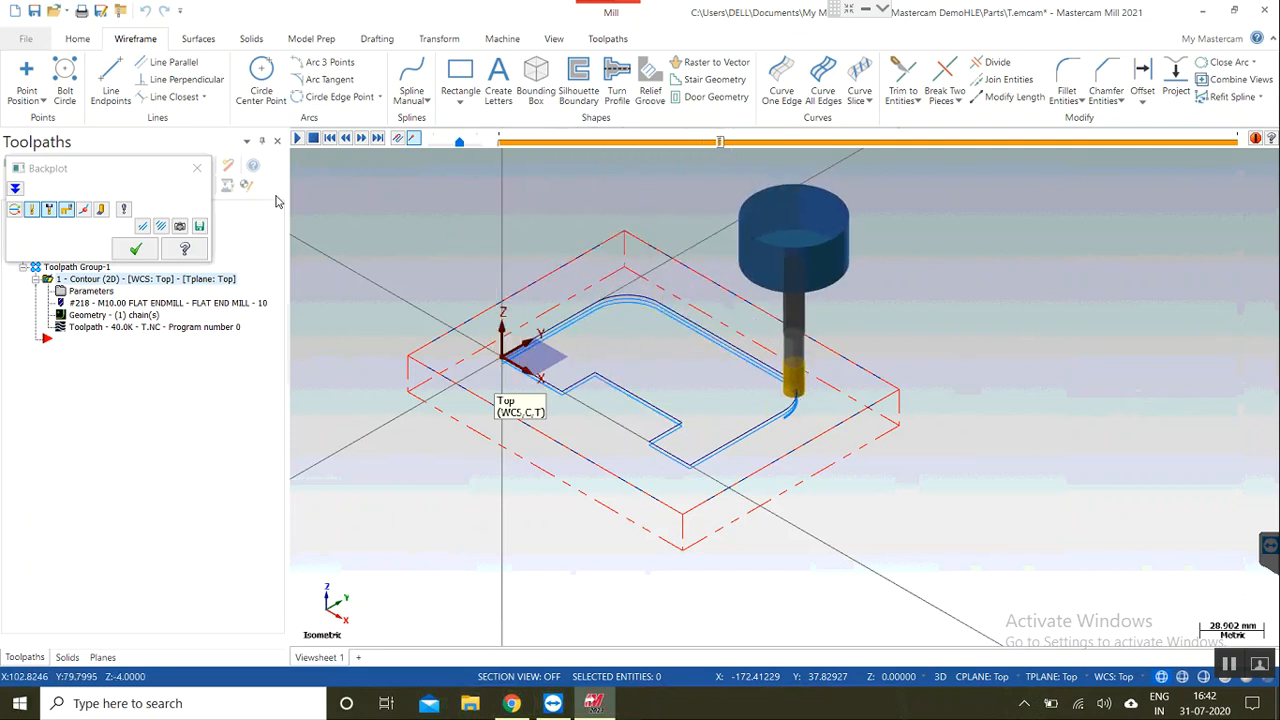
{"action": "left_click", "coordinate": [137, 252]}
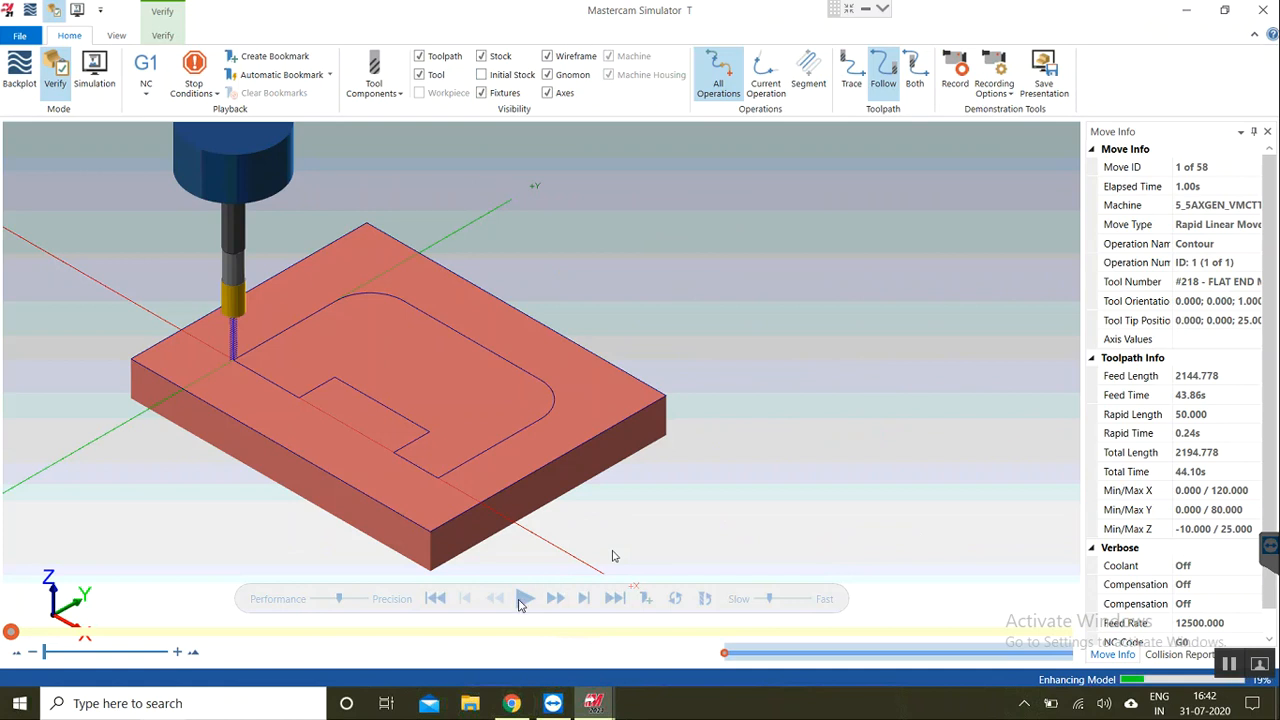
{"action": "left_click", "coordinate": [522, 599]}
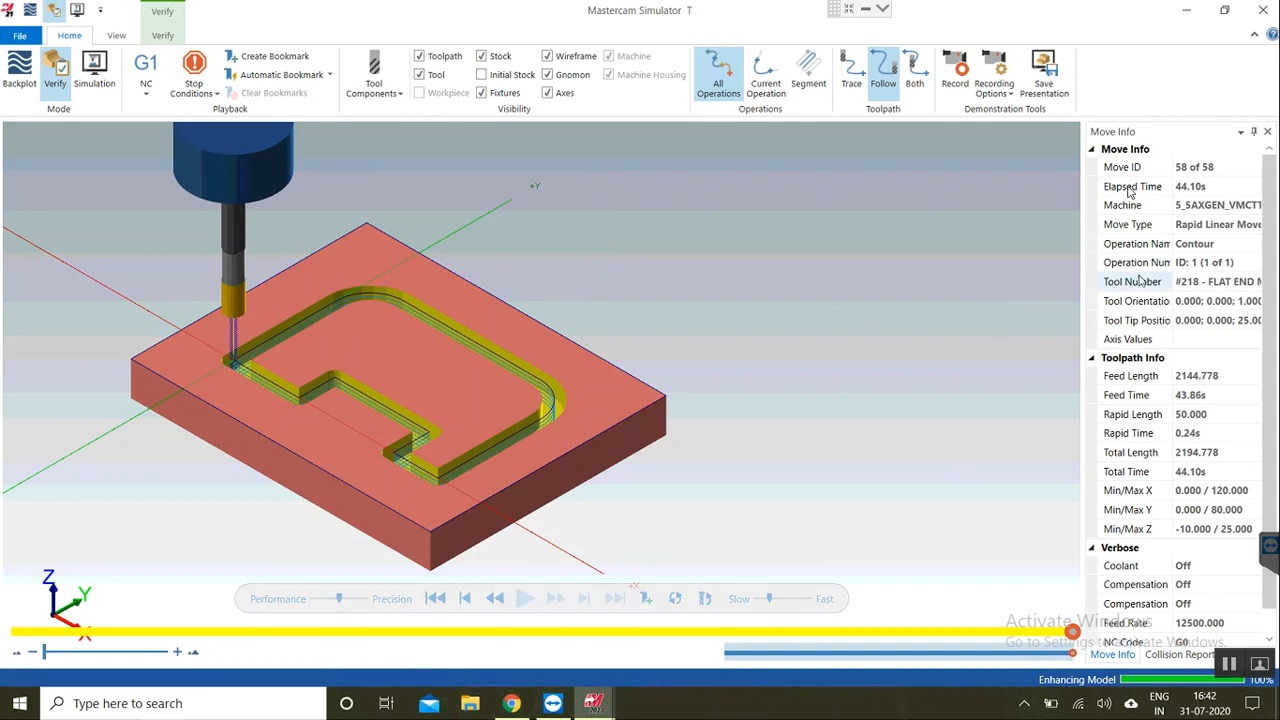
{"action": "left_click", "coordinate": [1263, 9]}
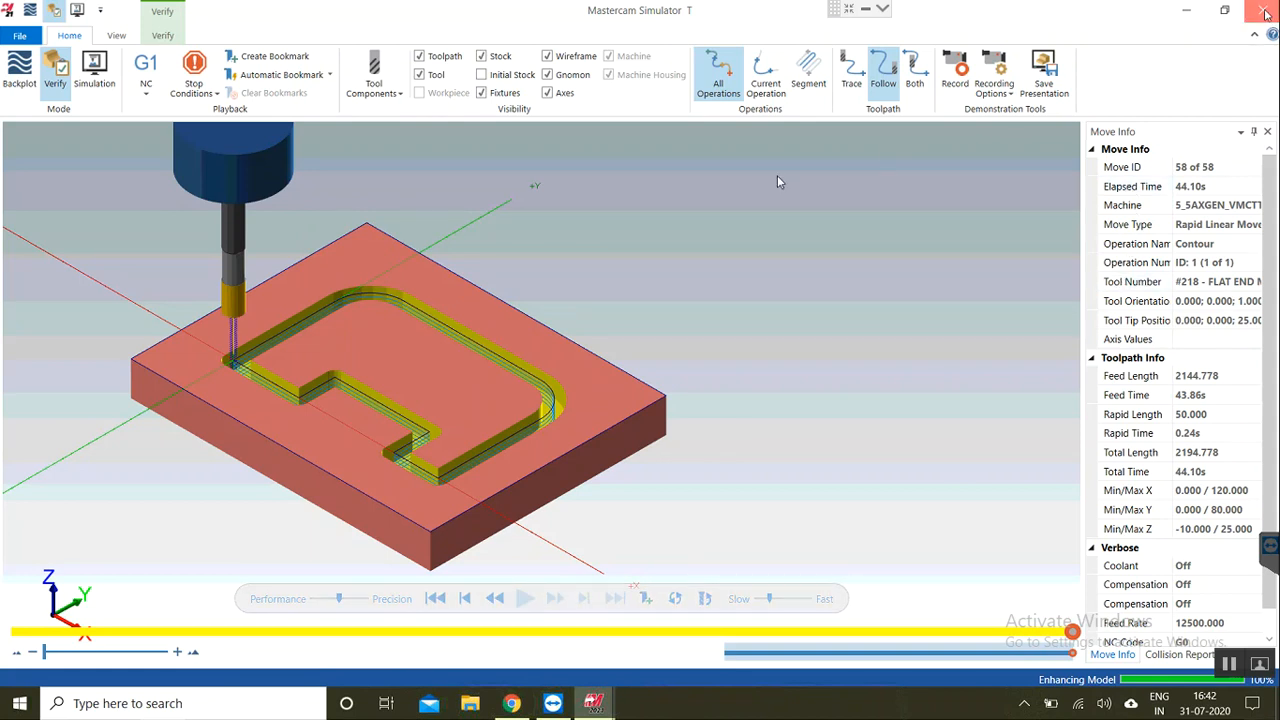
Step: Set the contour's compensation type to Computer in its cut parameters and regenerate the toolpath
{"action": "left_click", "coordinate": [90, 293]}
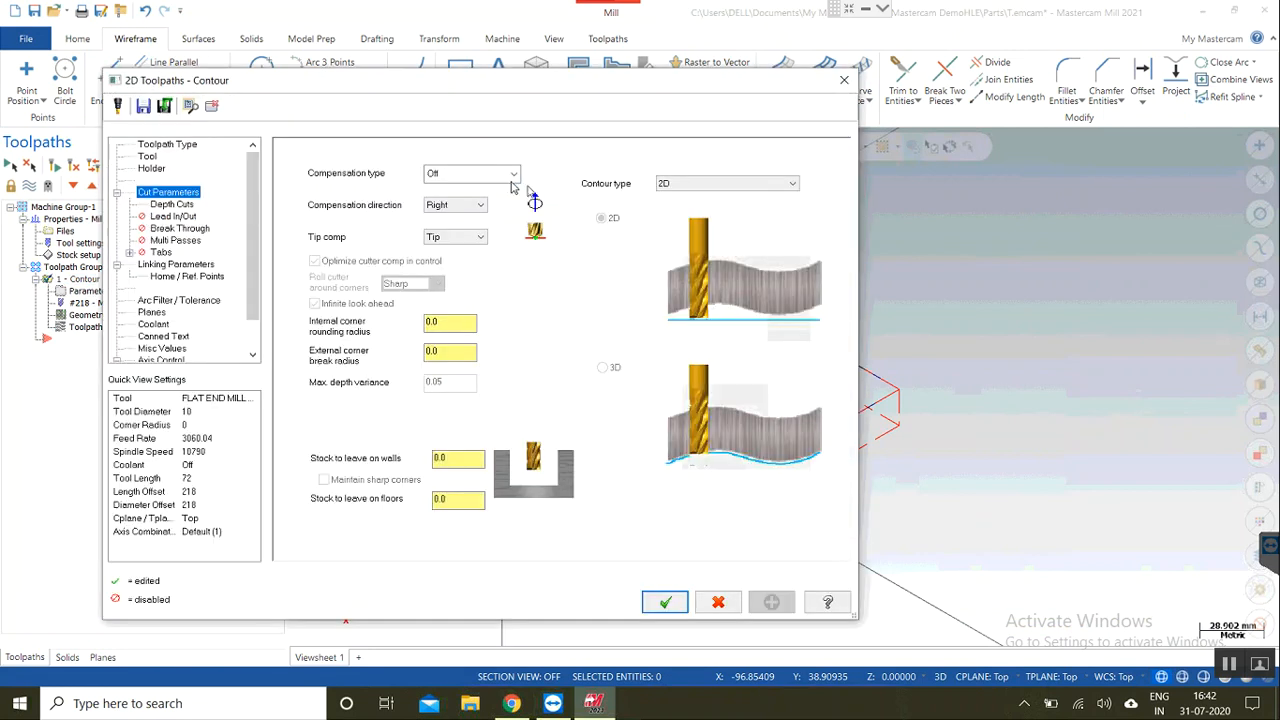
{"action": "left_click", "coordinate": [510, 174]}
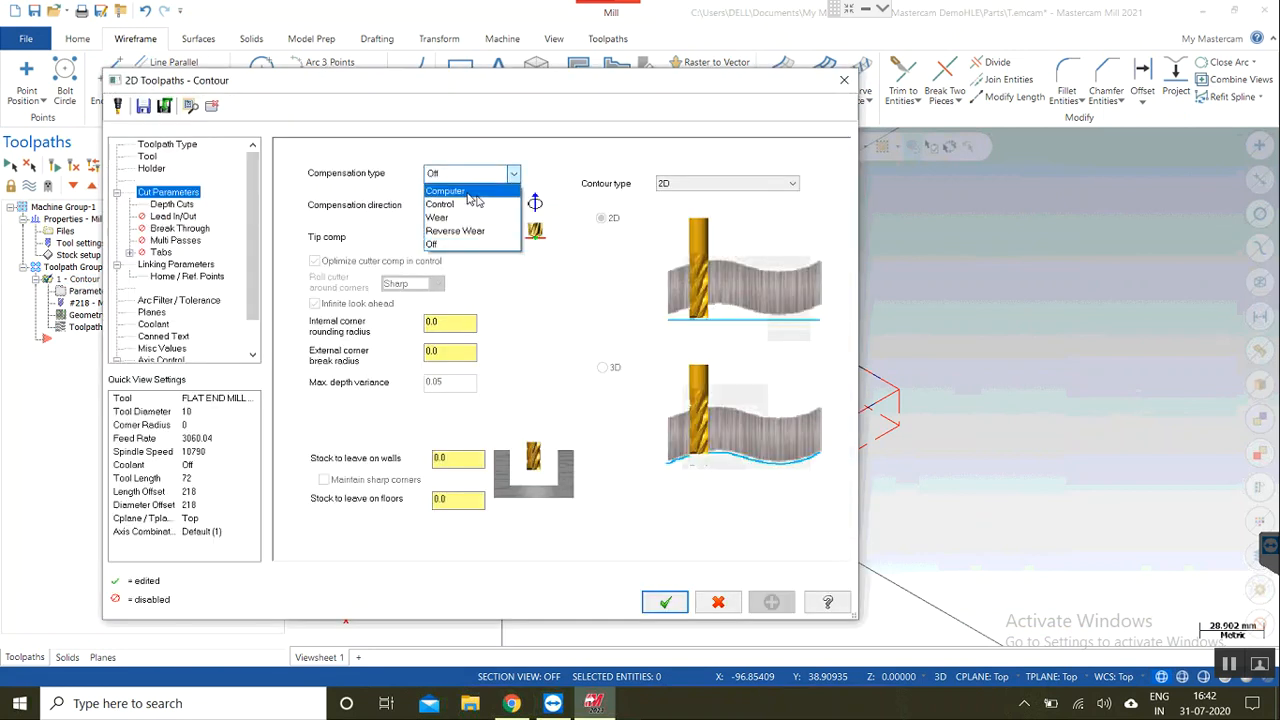
{"action": "left_click", "coordinate": [467, 191]}
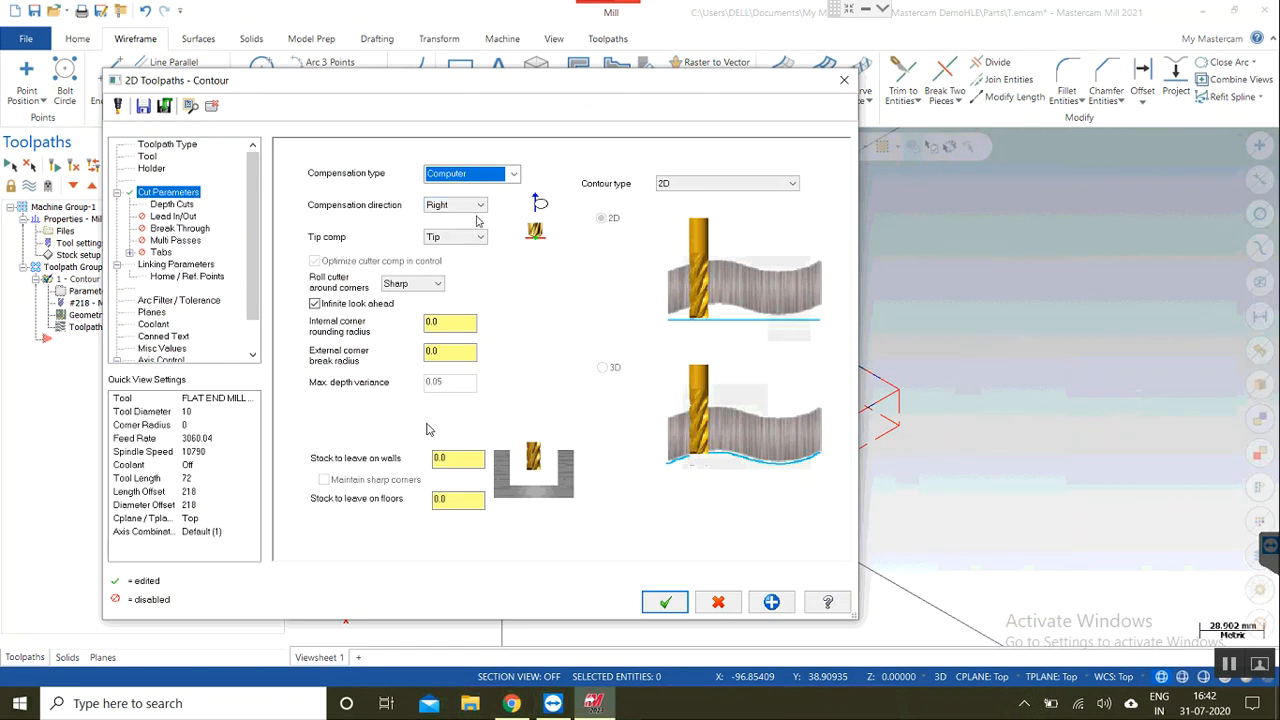
{"action": "left_click", "coordinate": [666, 601]}
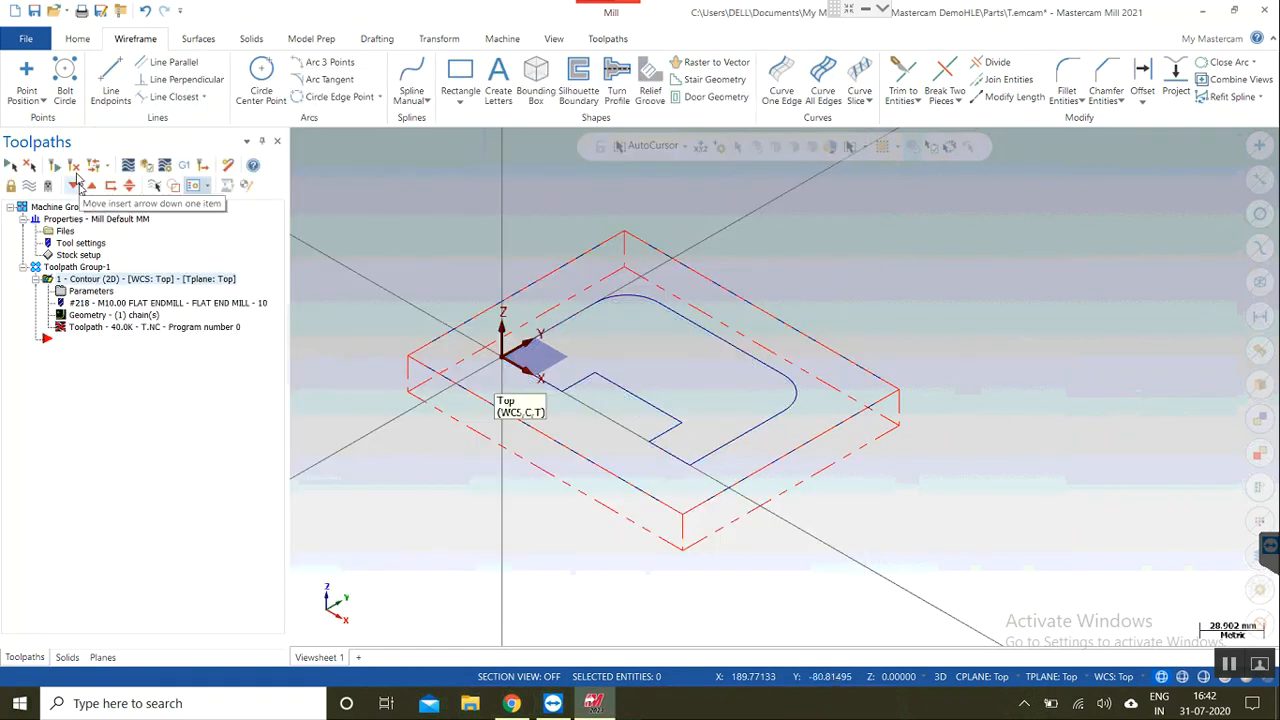
{"action": "left_click", "coordinate": [74, 167]}
{"action": "left_click", "coordinate": [75, 168]}
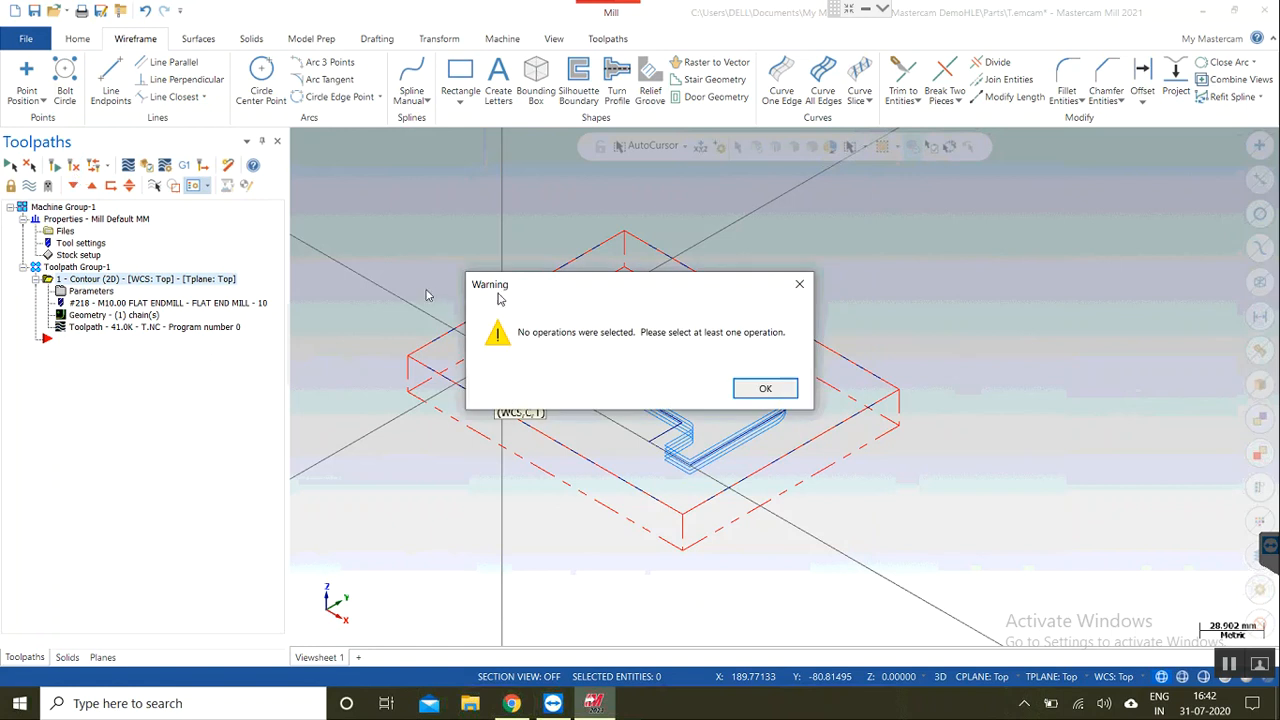
{"action": "left_click", "coordinate": [800, 287]}
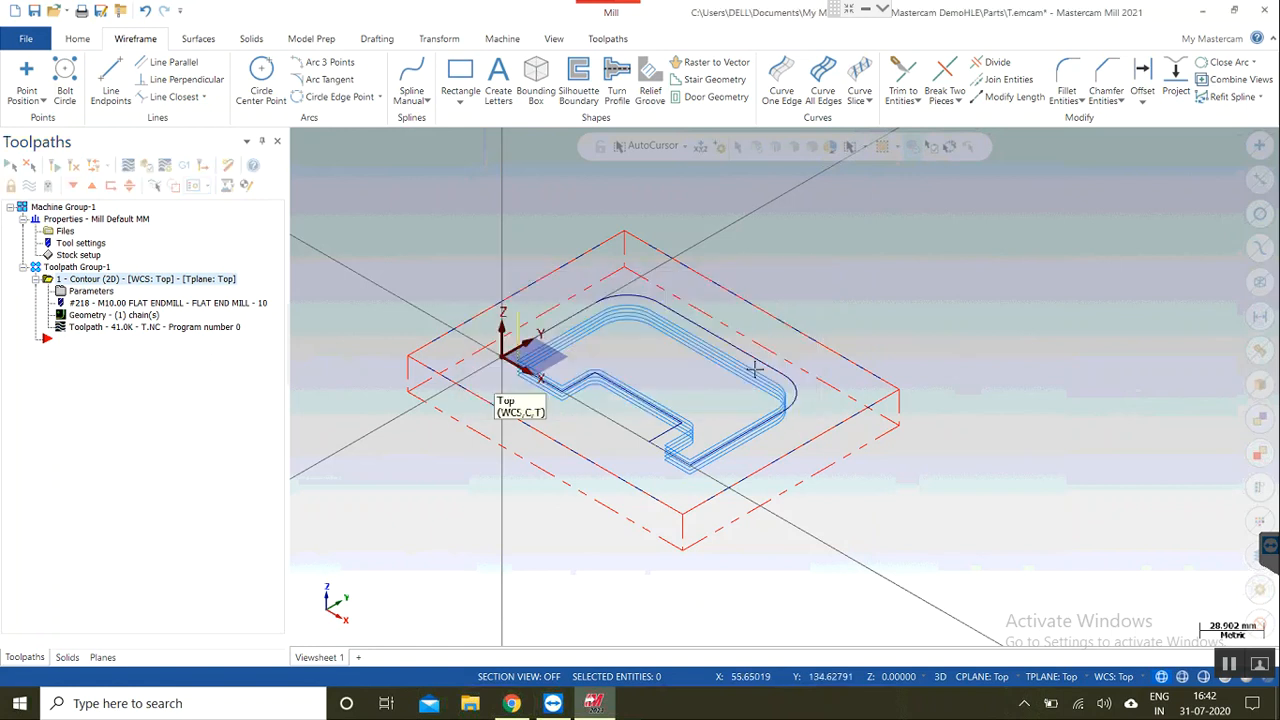
Step: Set the contour's compensation direction to Left, regenerate the toolpath, and briefly open it in Verify
{"action": "left_click", "coordinate": [92, 291]}
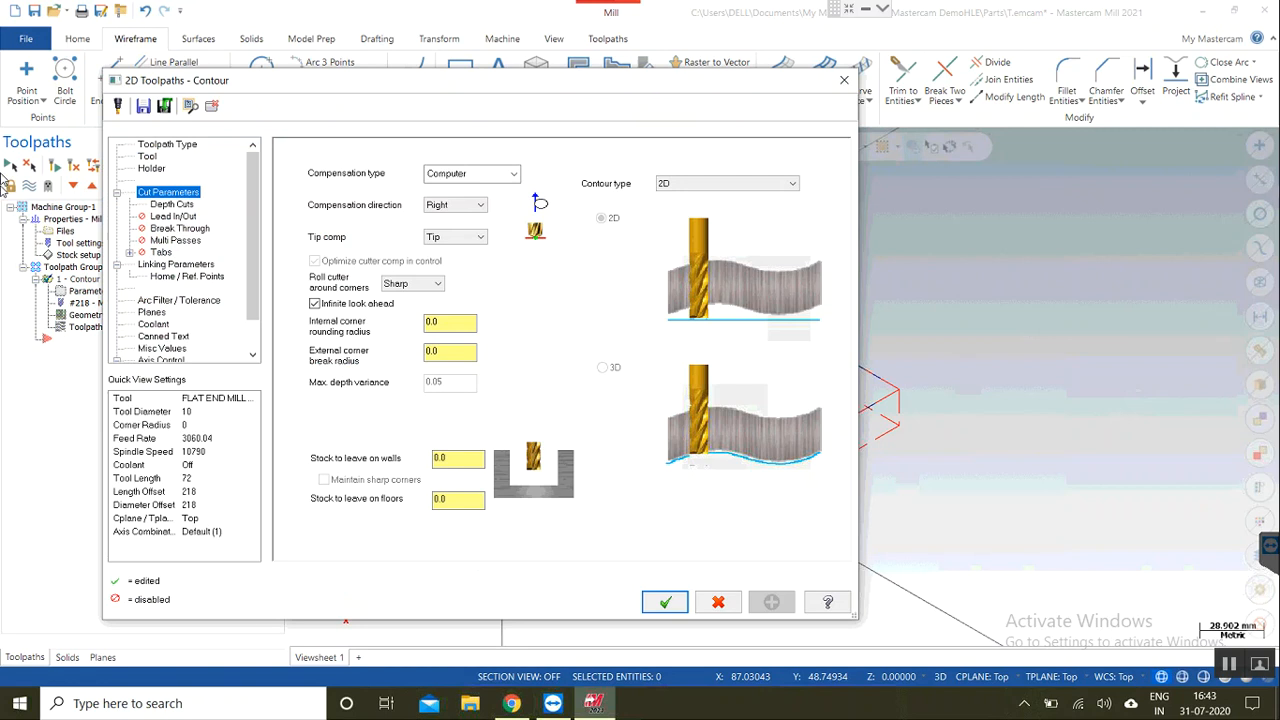
{"action": "left_click", "coordinate": [446, 208]}
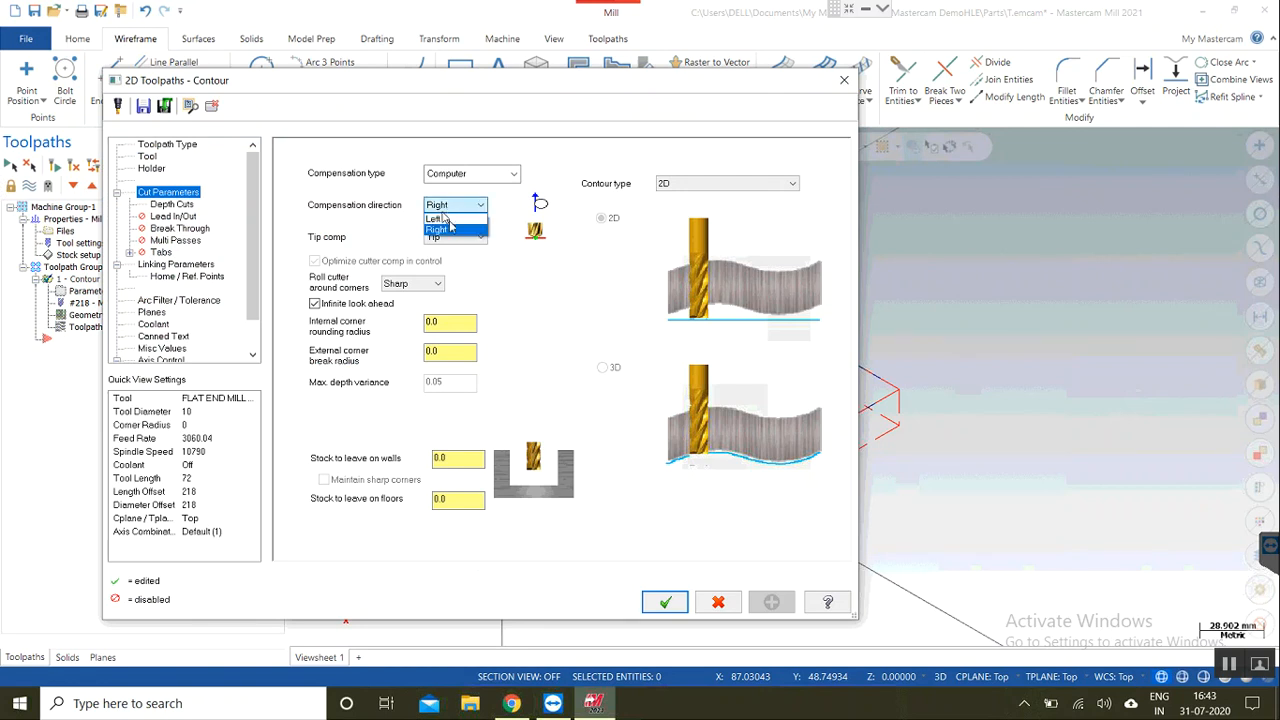
{"action": "left_click", "coordinate": [449, 219]}
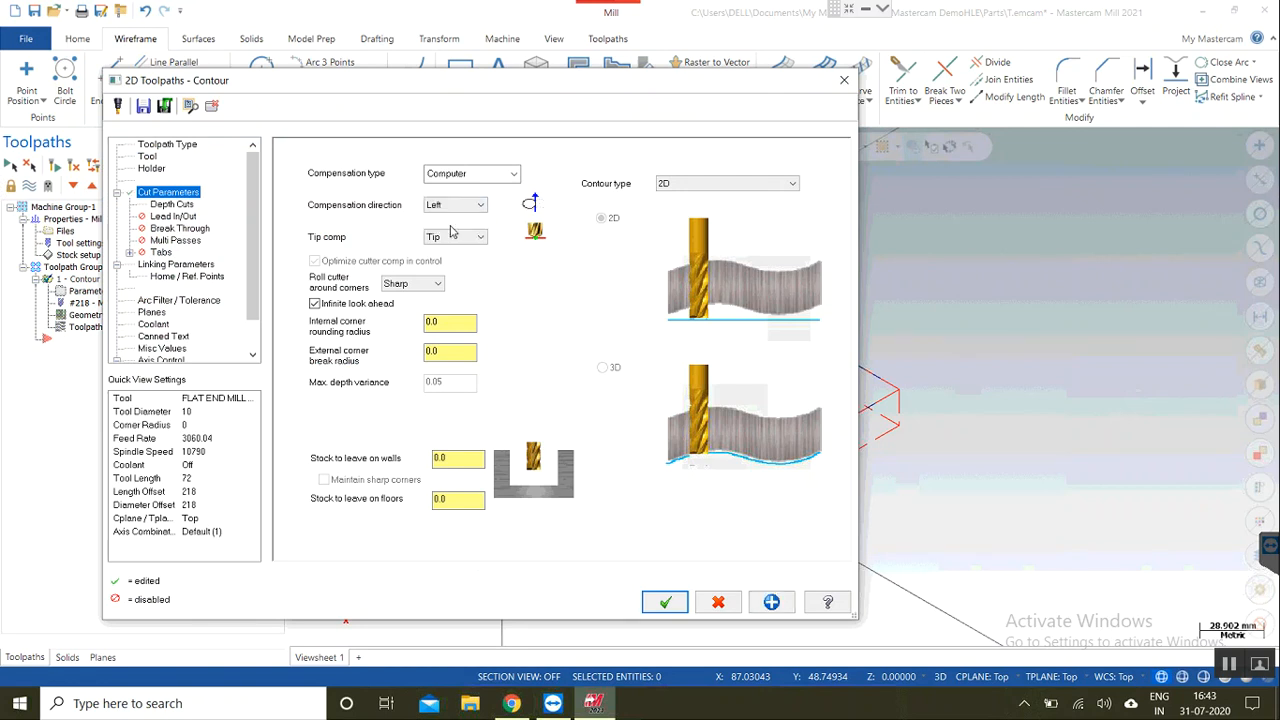
{"action": "left_click", "coordinate": [664, 603]}
{"action": "left_click", "coordinate": [75, 168]}
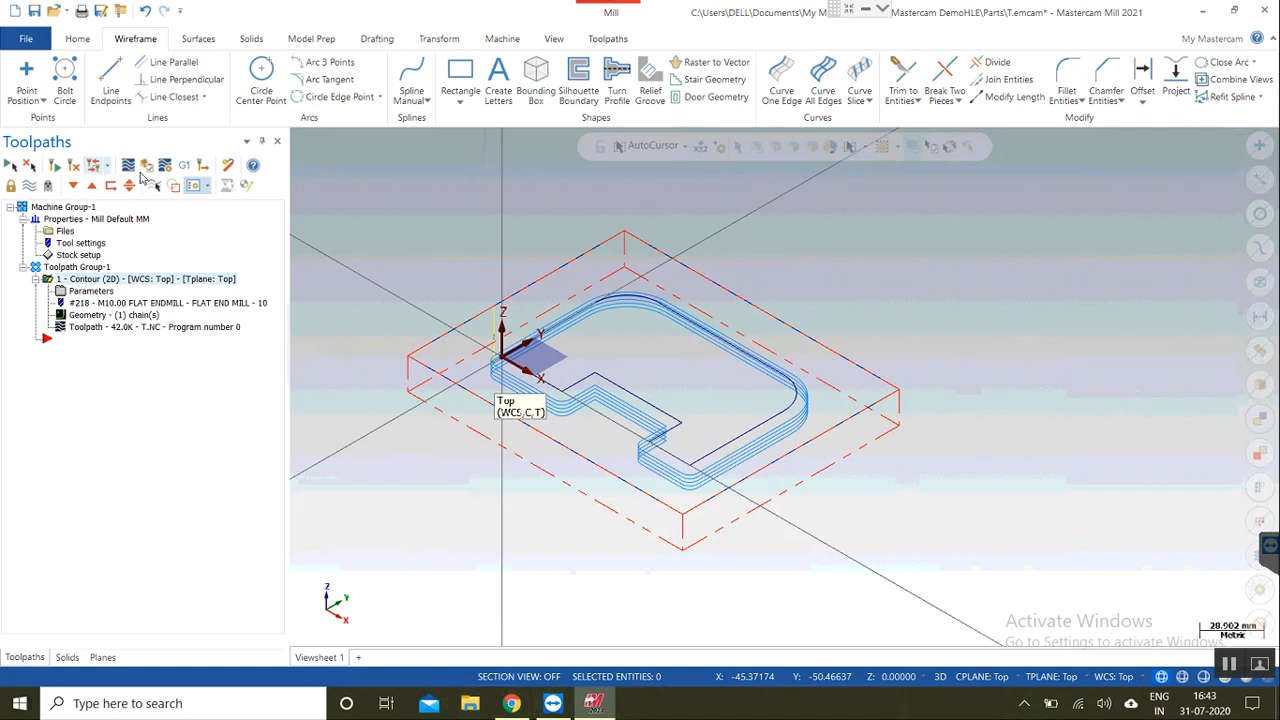
{"action": "double_click", "coordinate": [145, 327]}
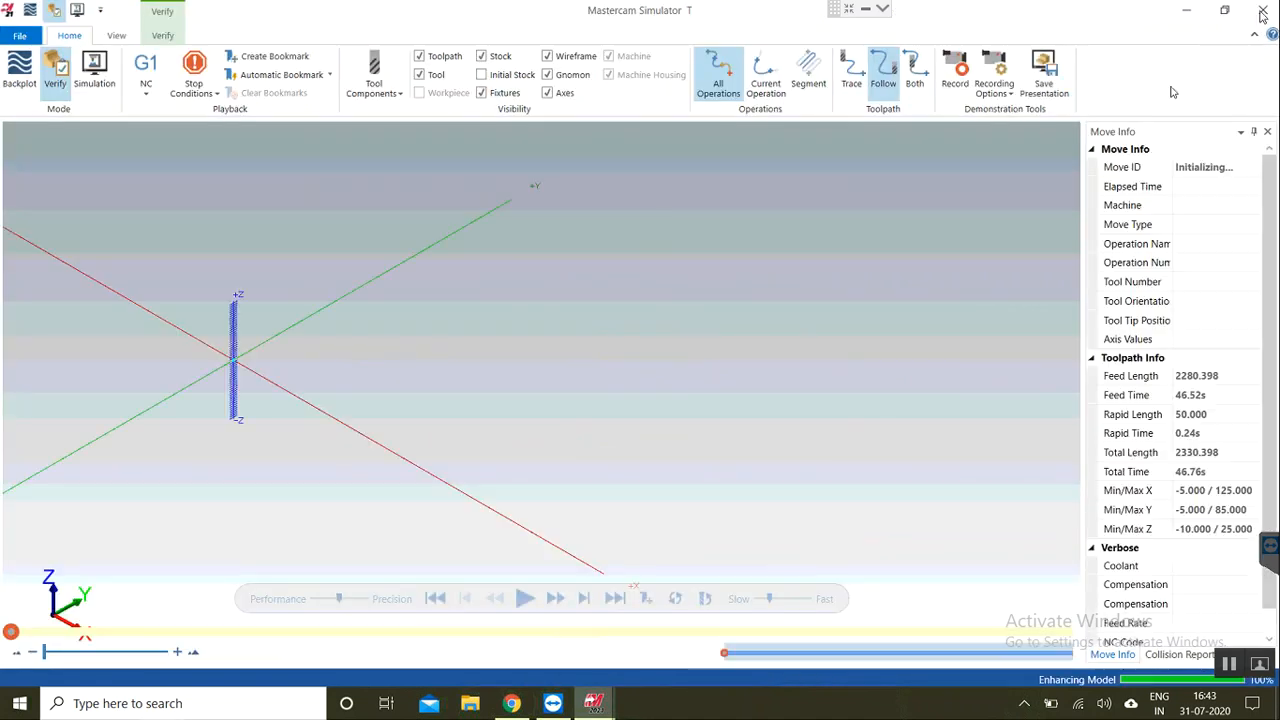
{"action": "left_click", "coordinate": [1262, 10]}
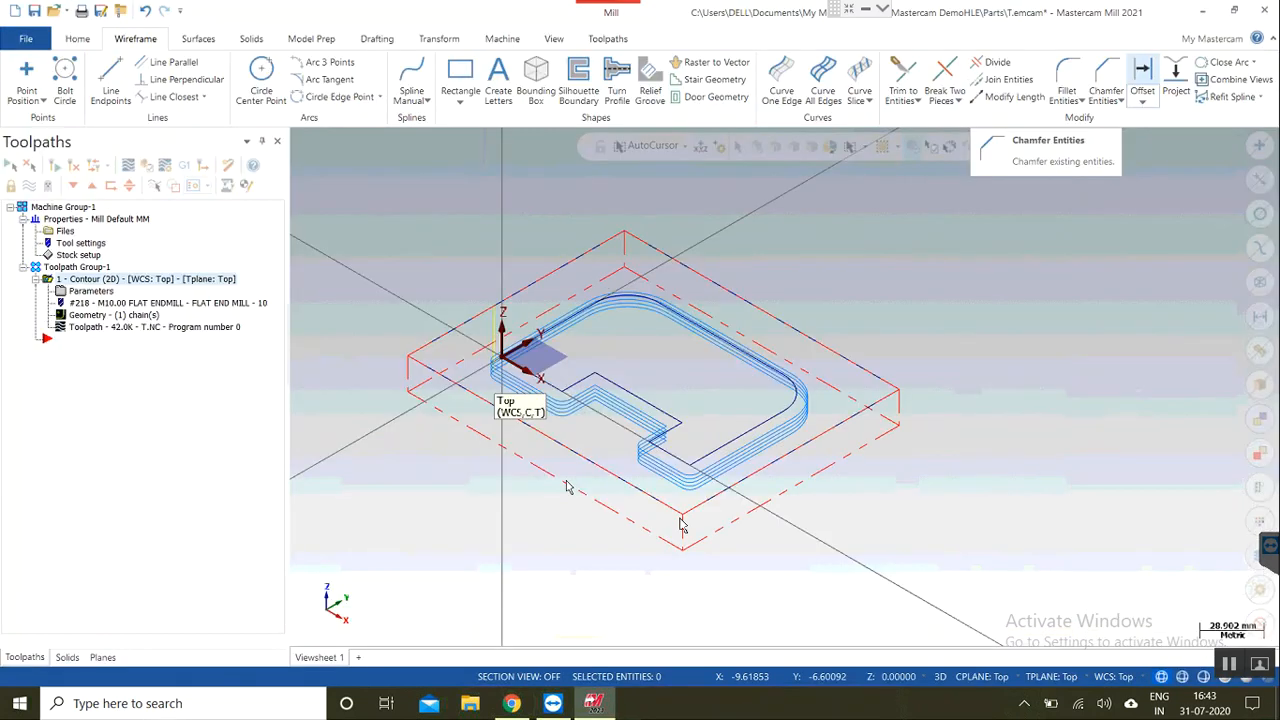
Step: Switch the contour's compensation type to Off and back to Computer, set stock to leave on walls to 2, and regenerate the toolpath
{"action": "left_click", "coordinate": [99, 291]}
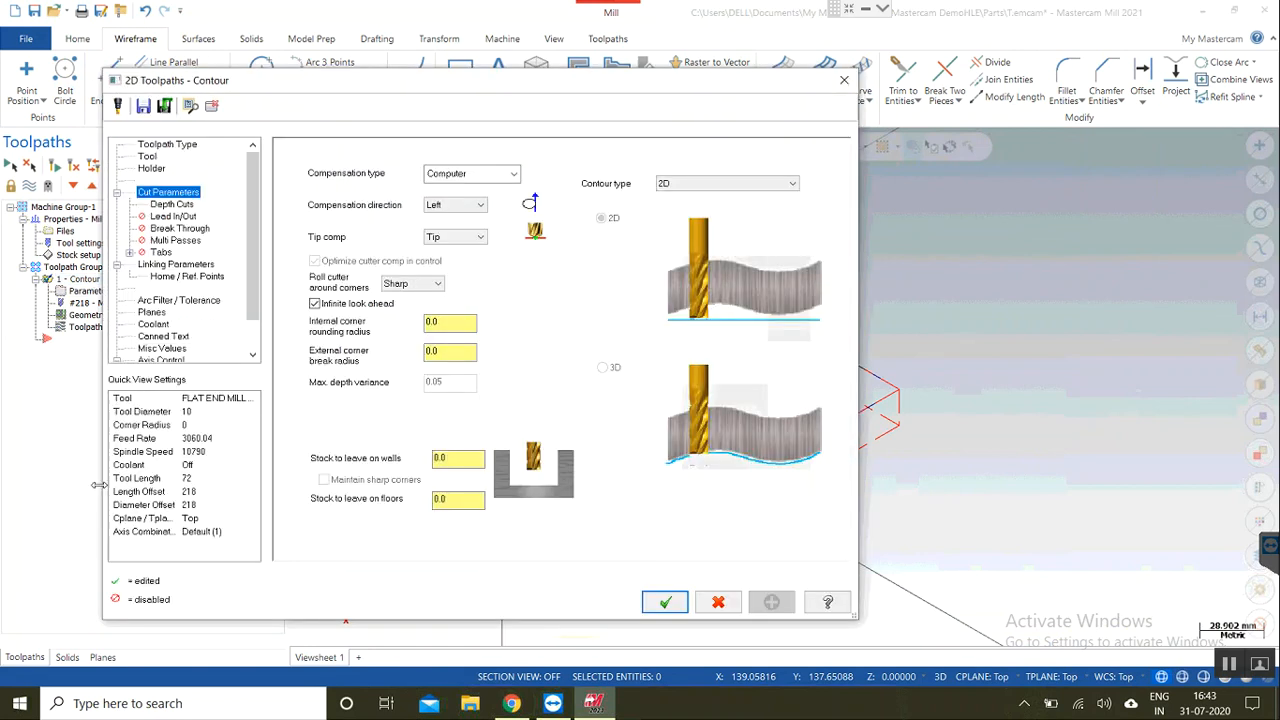
{"action": "left_click", "coordinate": [505, 174]}
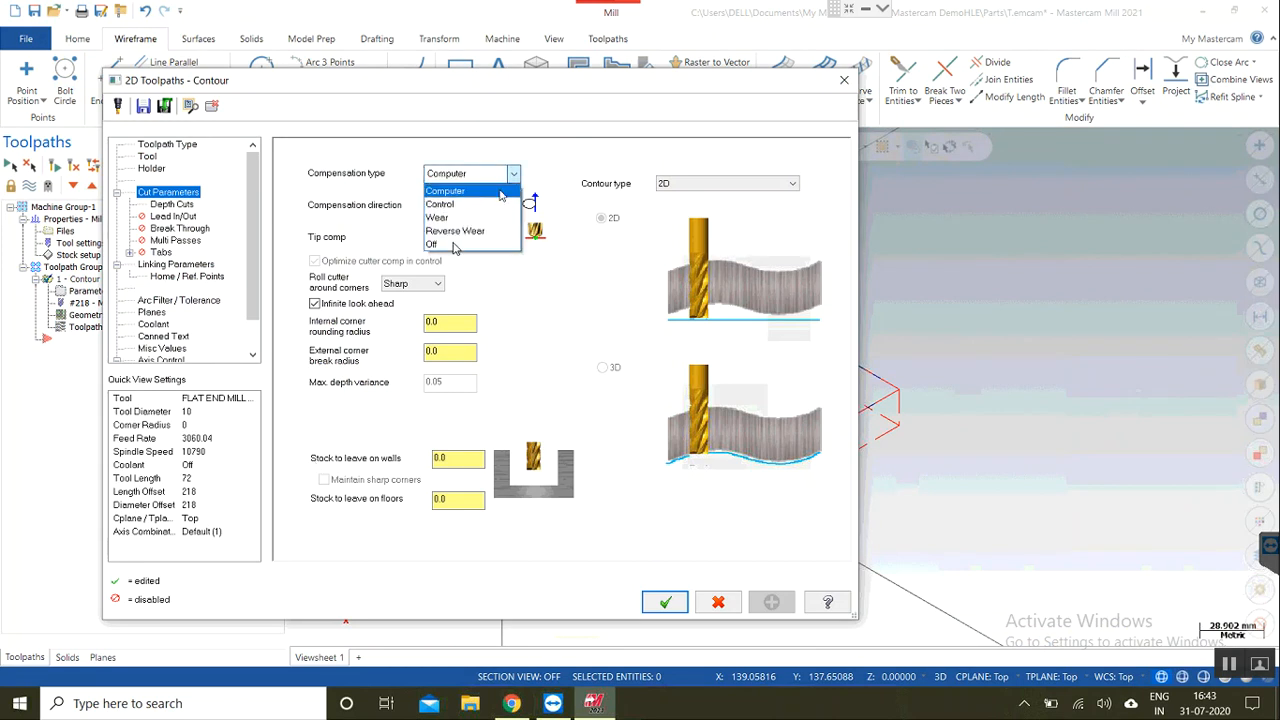
{"action": "left_click", "coordinate": [447, 245]}
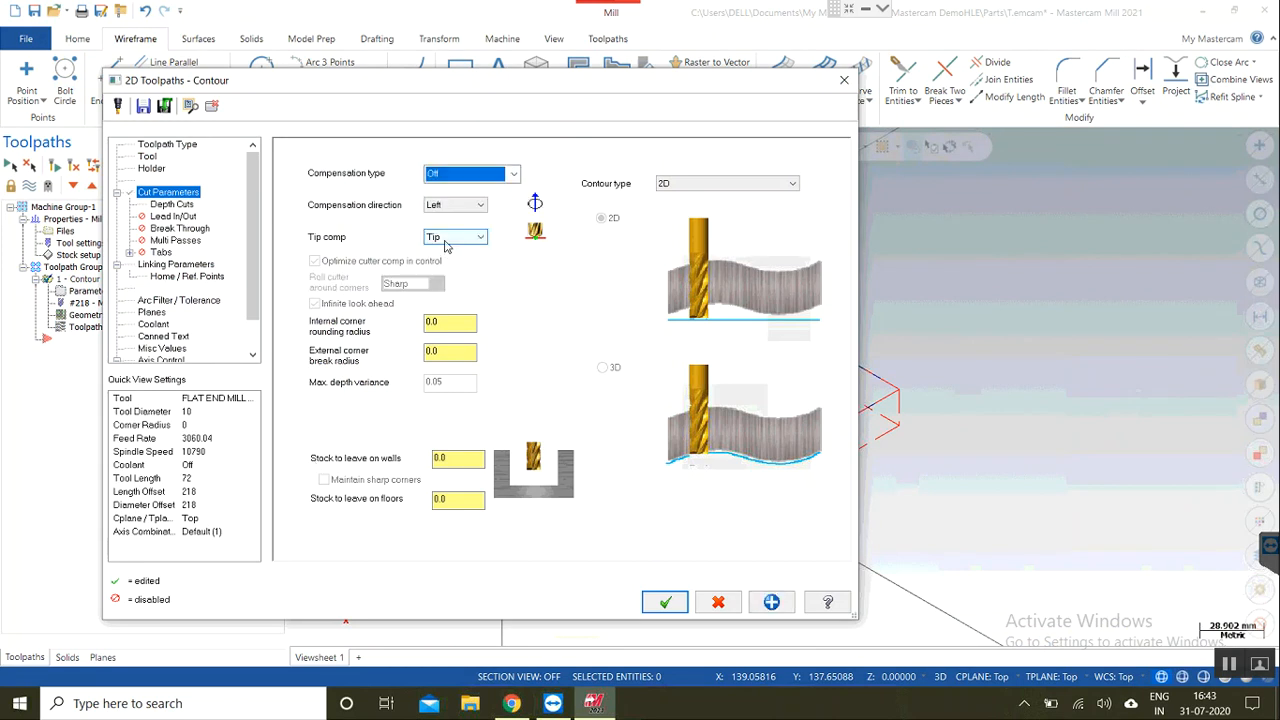
{"action": "left_click", "coordinate": [467, 181]}
{"action": "left_click", "coordinate": [466, 181]}
{"action": "left_click", "coordinate": [462, 181]}
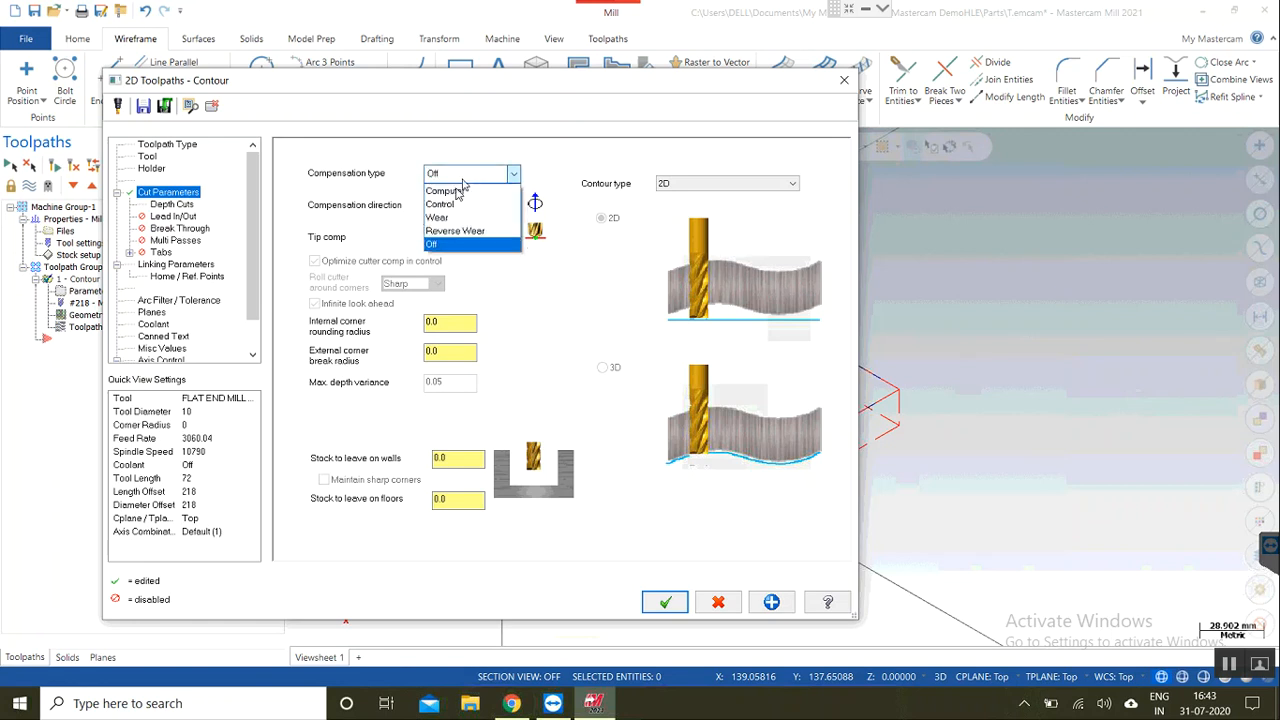
{"action": "left_click", "coordinate": [460, 190]}
{"action": "left_click", "coordinate": [455, 460]}
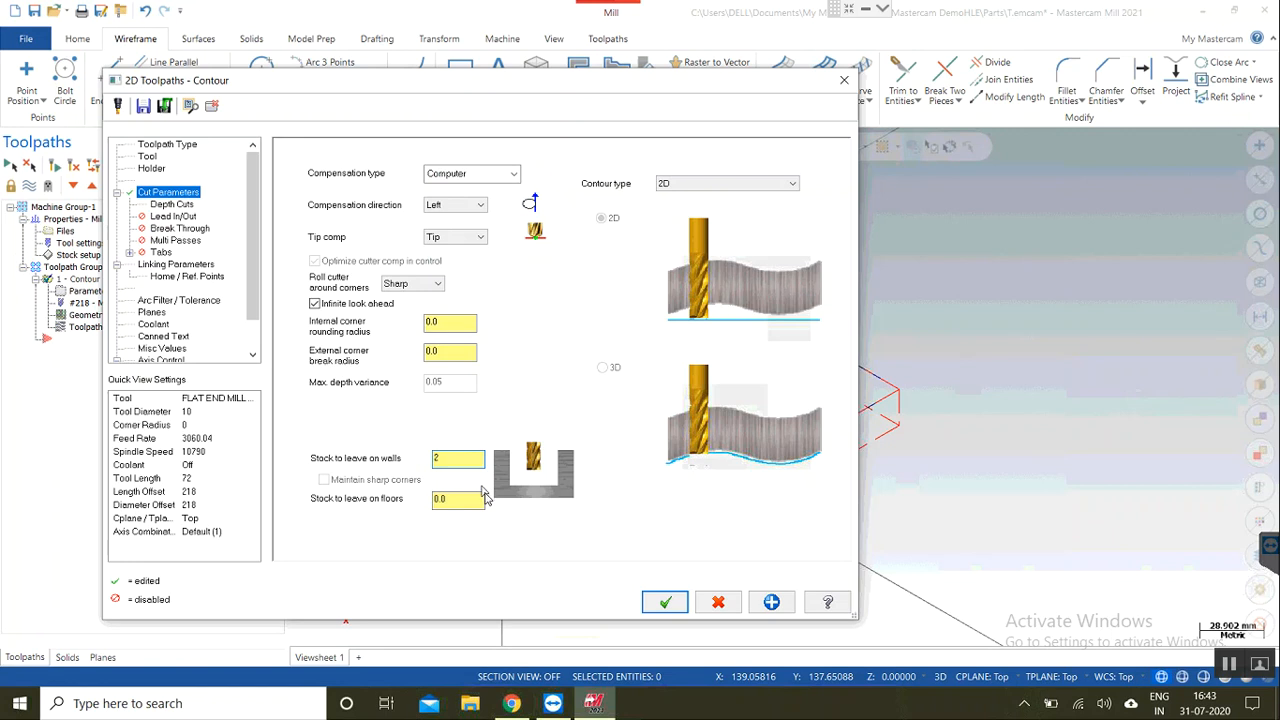
{"action": "left_click", "coordinate": [663, 602]}
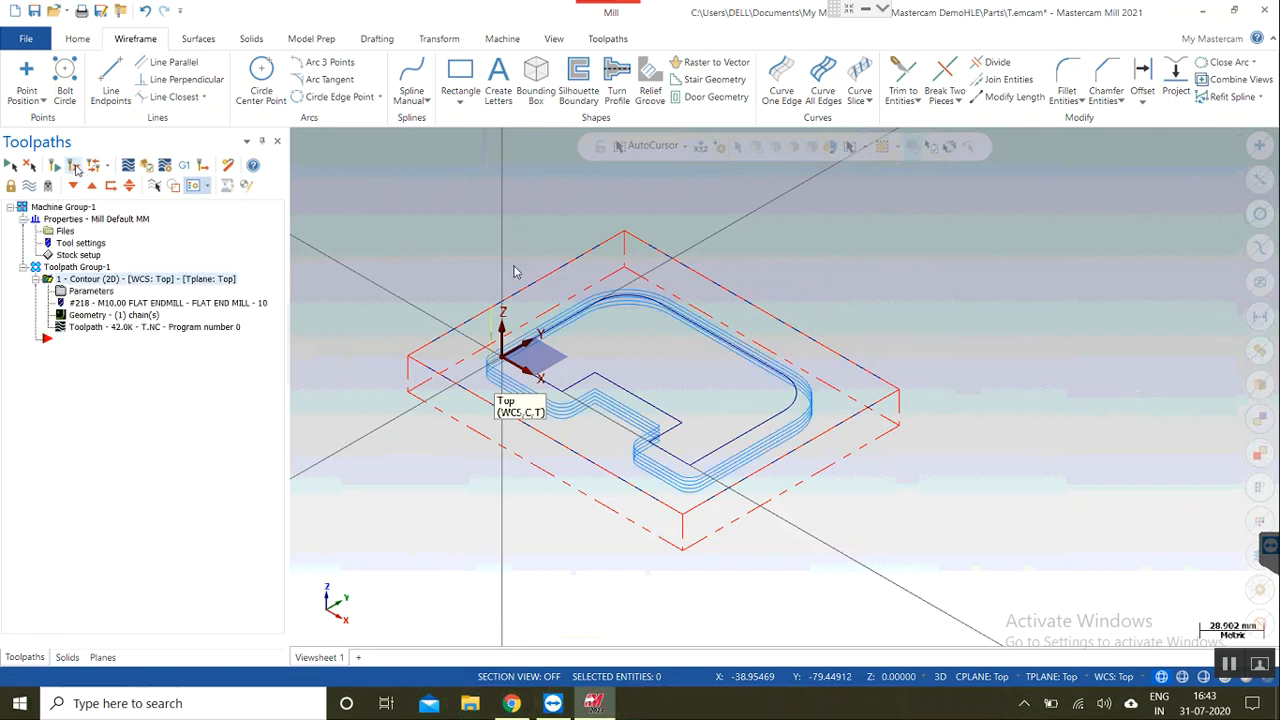
Step: Run the Verify simulation of the contour and examine the stock between the cut wall and the profile line up close
{"action": "left_click", "coordinate": [151, 331]}
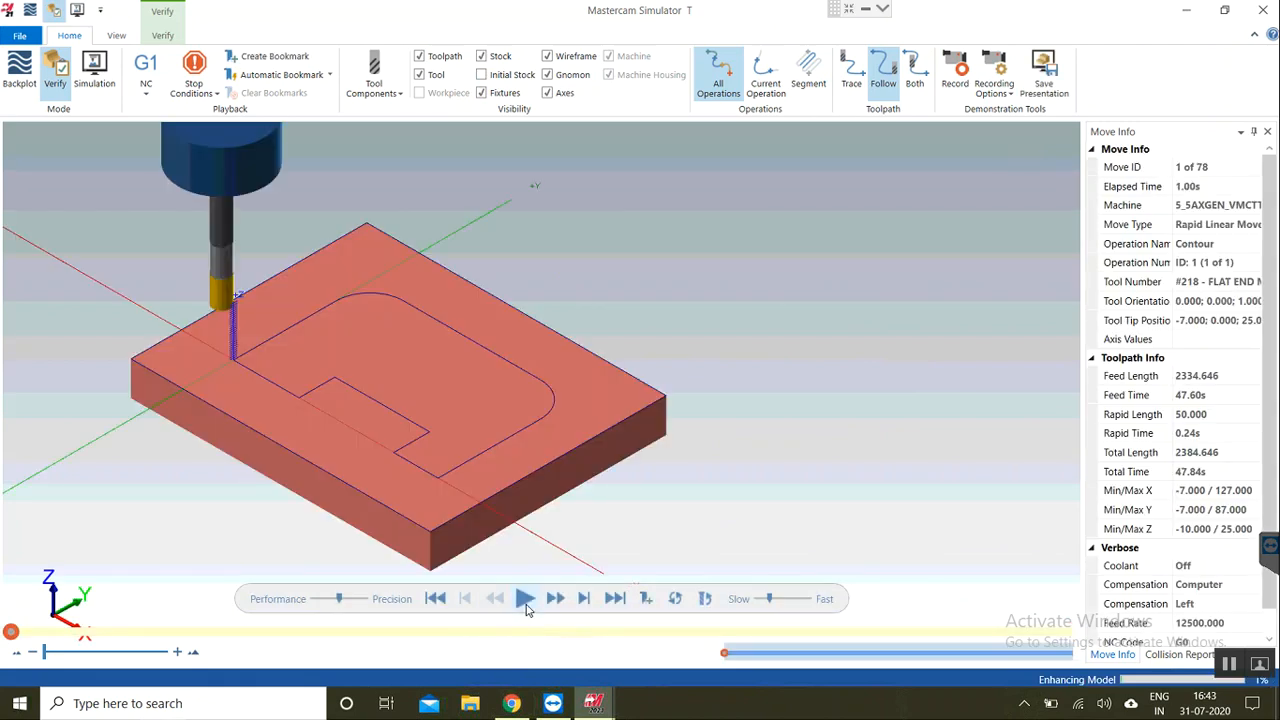
{"action": "left_click", "coordinate": [525, 602]}
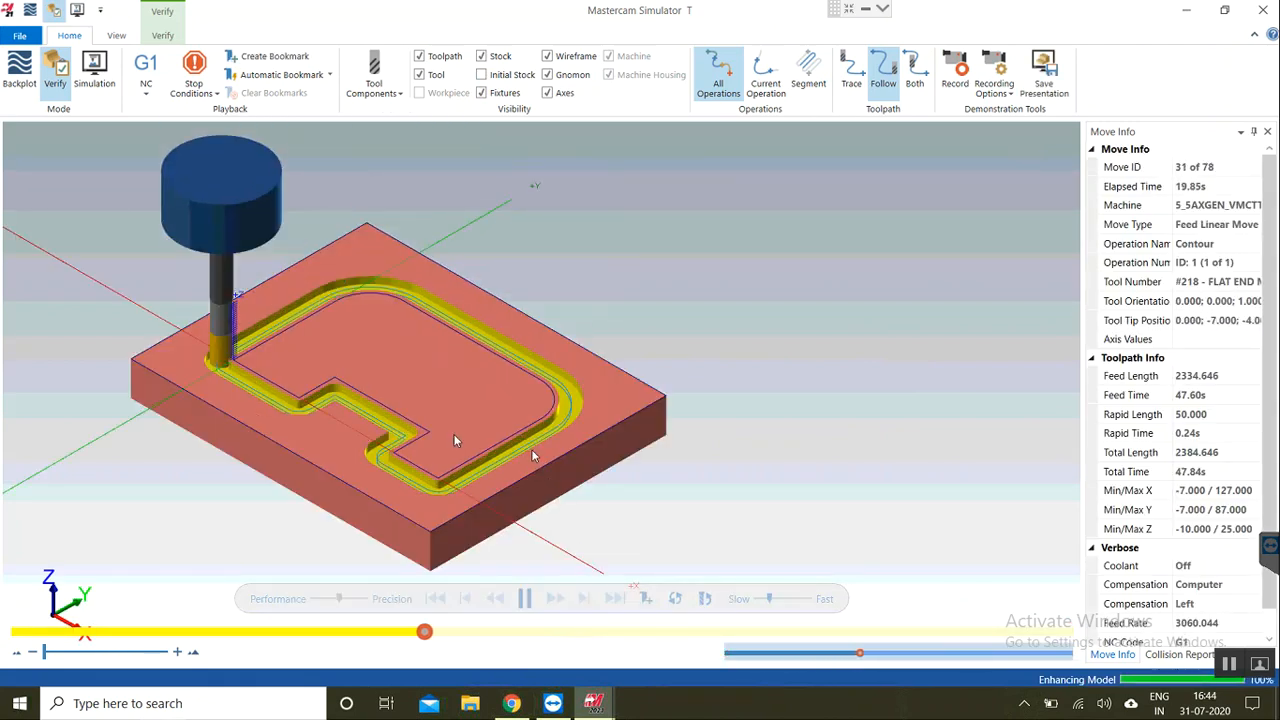
{"action": "scroll", "coordinate": [460, 462], "scroll_direction": "up", "scroll_amount": 4}
{"action": "scroll", "coordinate": [460, 463], "scroll_direction": "up", "scroll_amount": 6}
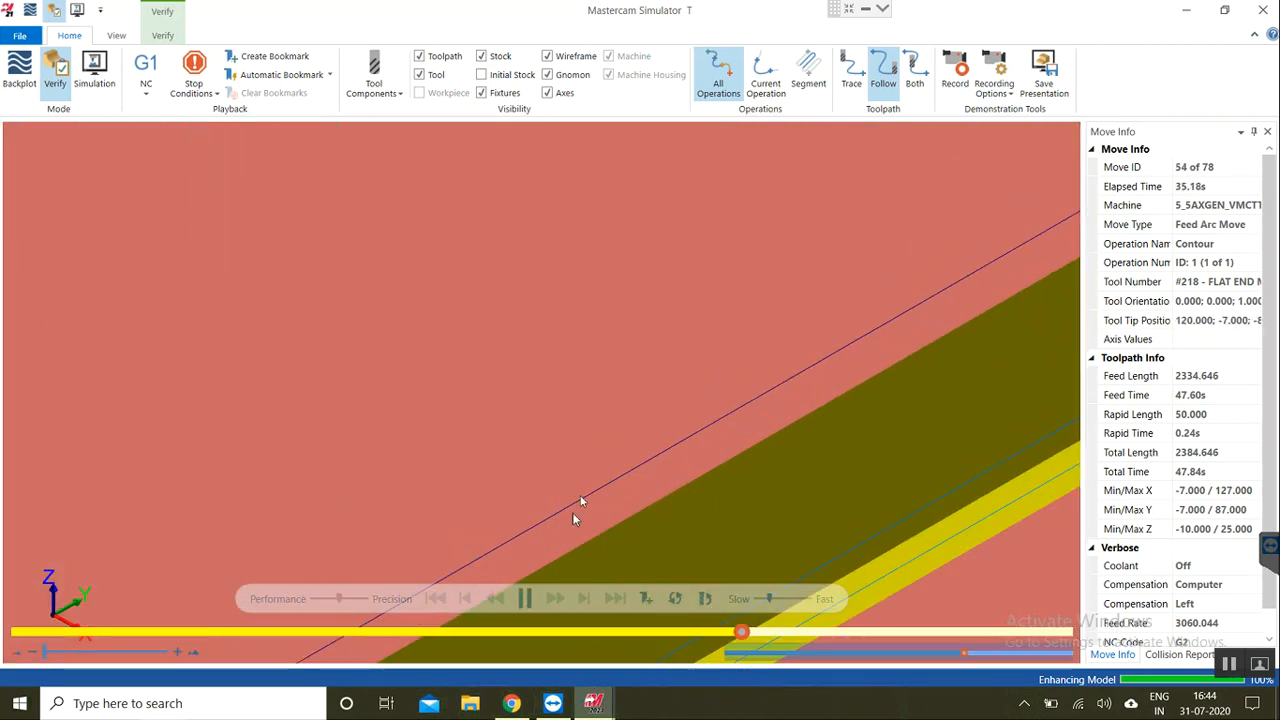
{"action": "scroll", "coordinate": [640, 495], "scroll_direction": "down", "scroll_amount": 2}
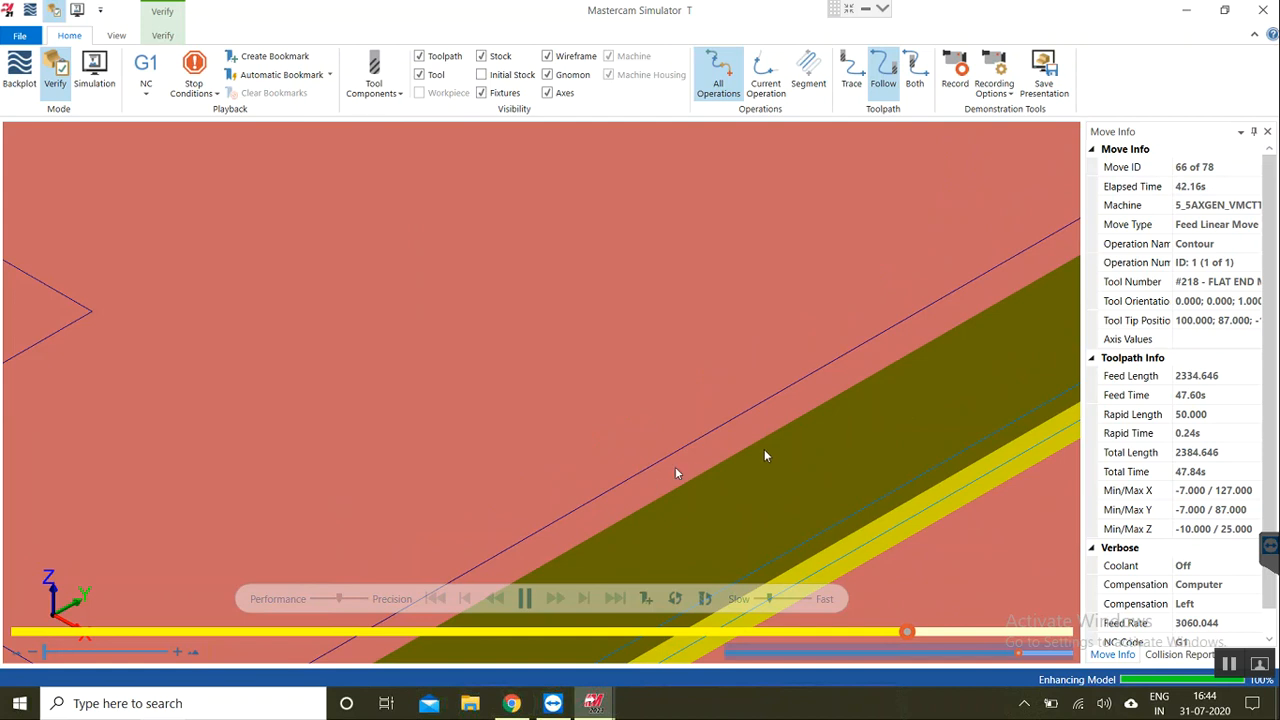
Step: Watch the contour simulation to its end, review the total machining time in the move info, and close the simulator
{"action": "scroll", "coordinate": [764, 449], "scroll_direction": "down", "scroll_amount": 2}
{"action": "scroll", "coordinate": [791, 435], "scroll_direction": "down", "scroll_amount": 3}
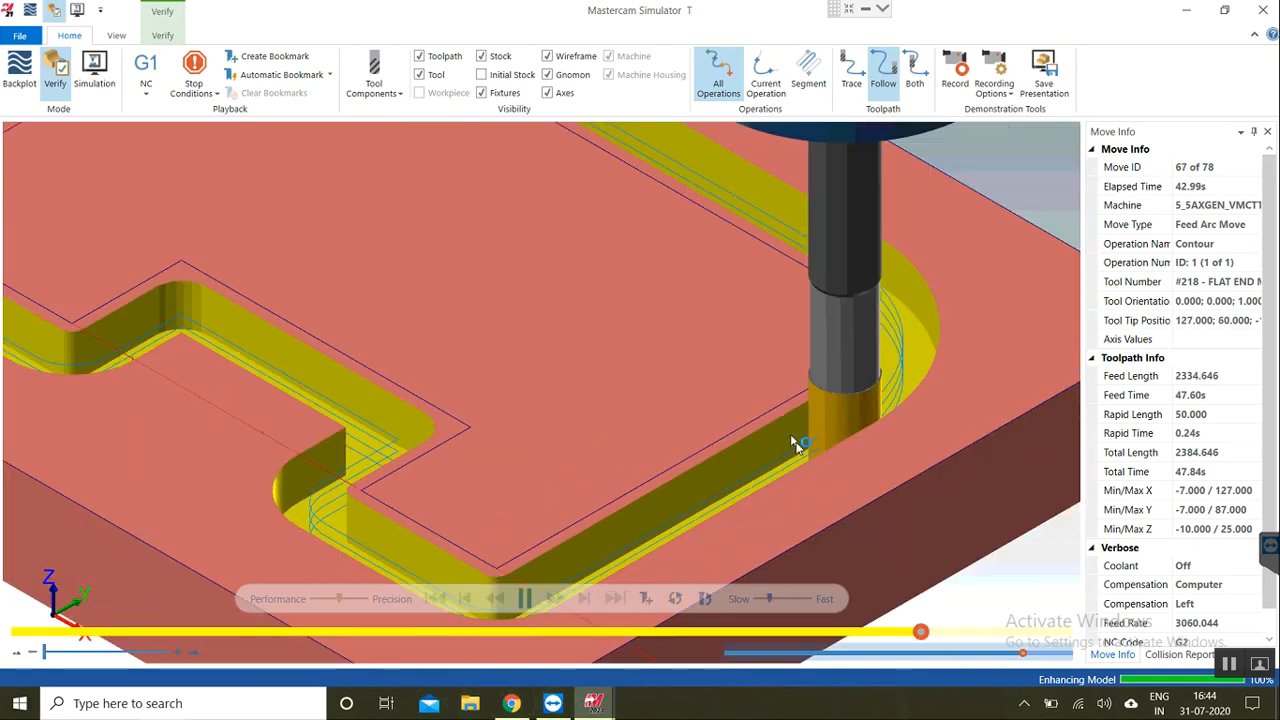
{"action": "scroll", "coordinate": [793, 440], "scroll_direction": "down", "scroll_amount": 2}
{"action": "scroll", "coordinate": [796, 451], "scroll_direction": "down", "scroll_amount": 2}
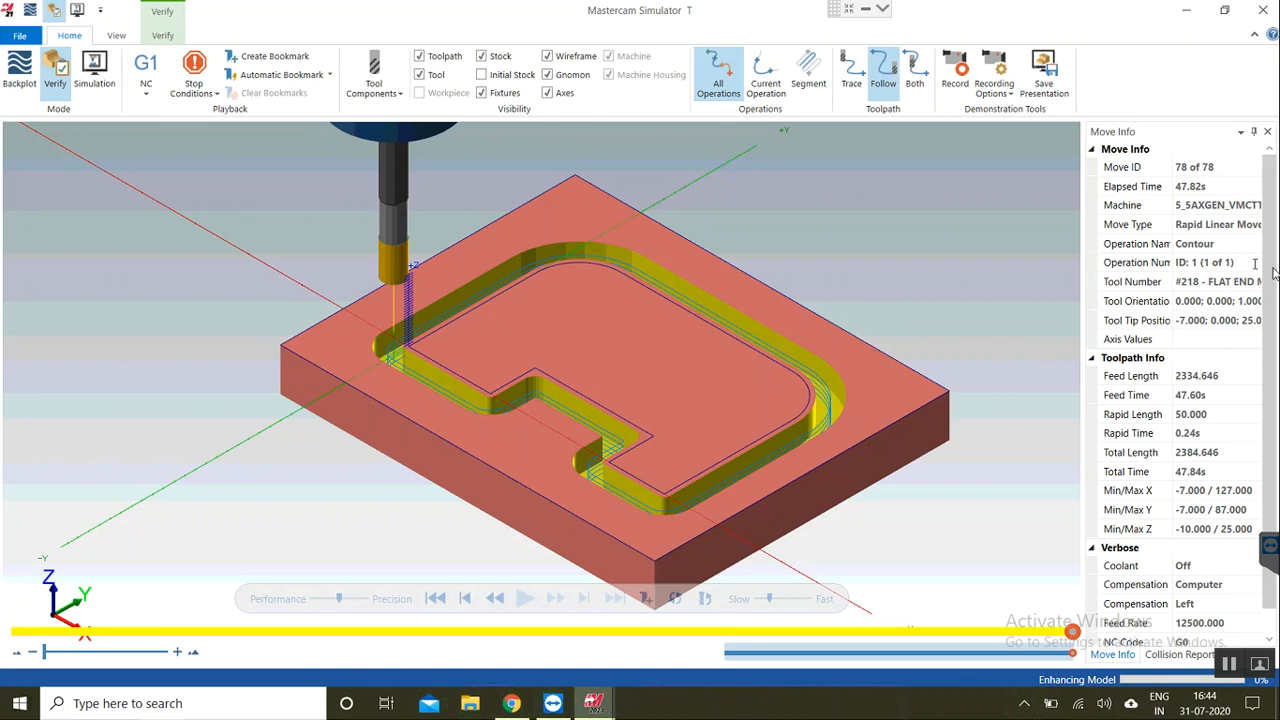
{"action": "scroll", "coordinate": [1272, 380], "scroll_direction": "down", "scroll_amount": 1}
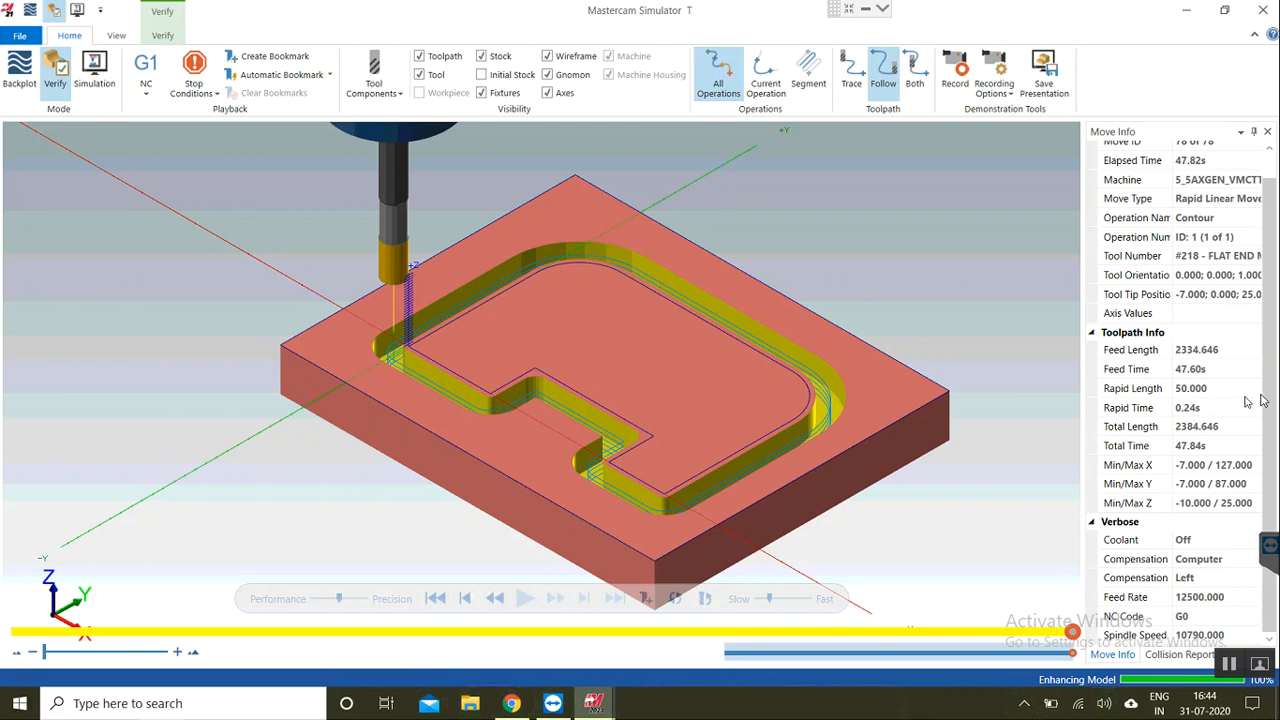
{"action": "left_click", "coordinate": [1156, 446]}
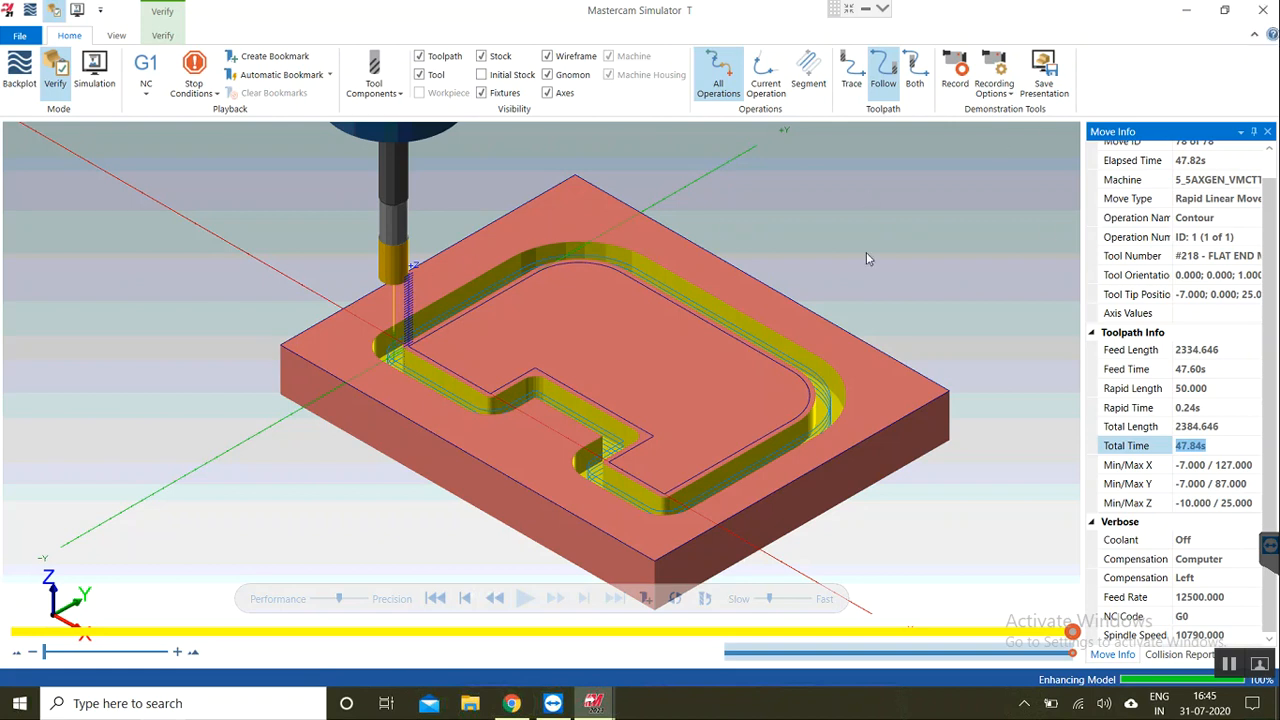
{"action": "left_click", "coordinate": [1265, 20]}
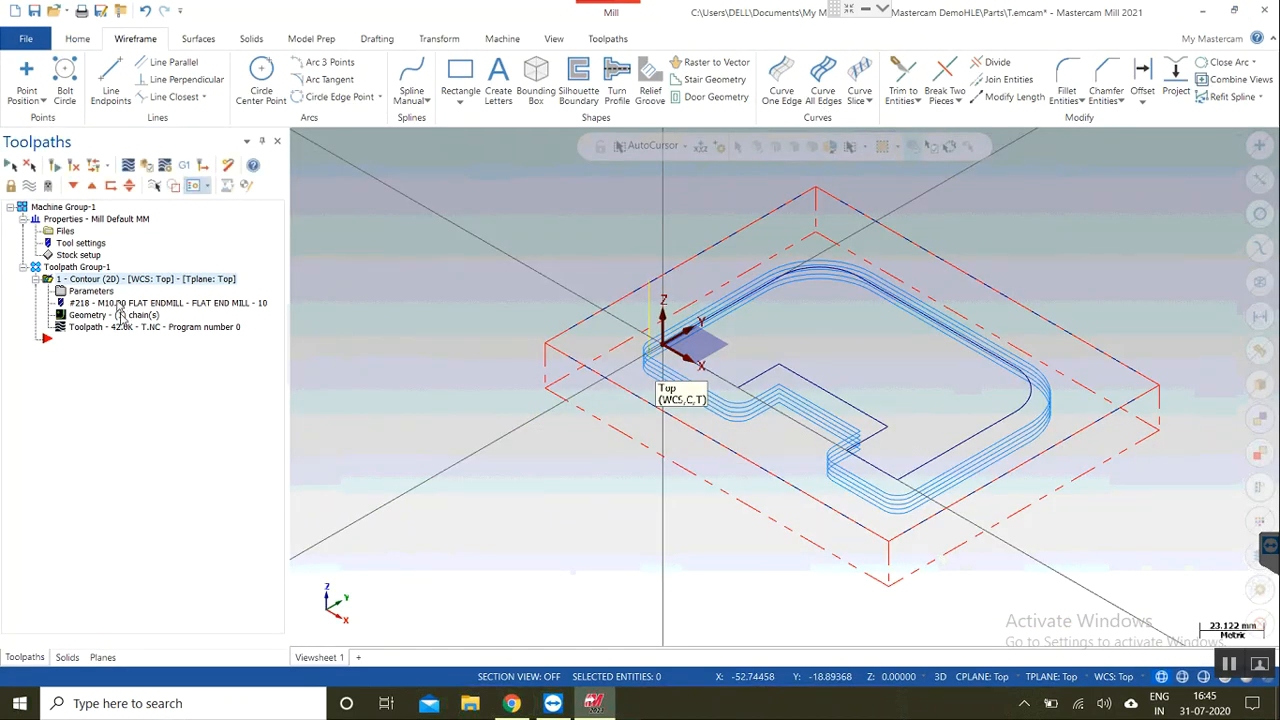
Step: Clear the contour's chain geometry, chain the profile twice from the notch's long edge, reverse the chain direction, and regenerate the toolpath
{"action": "left_click", "coordinate": [92, 292]}
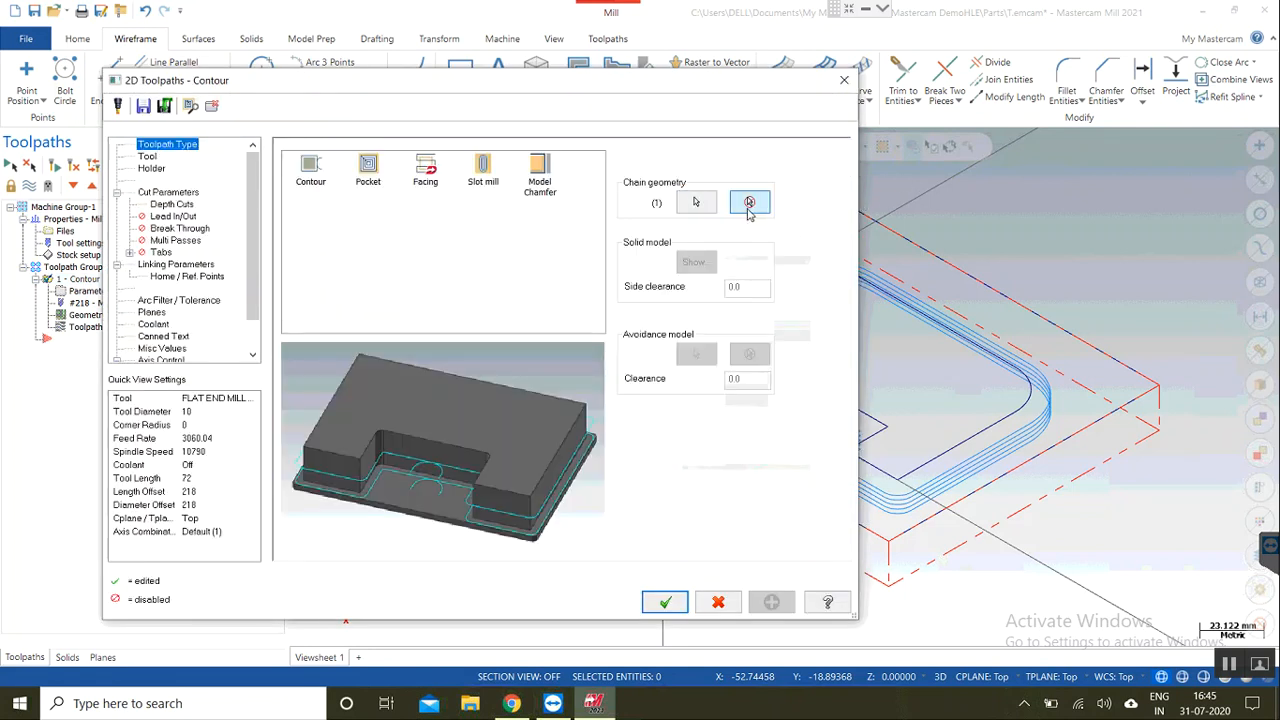
{"action": "left_click", "coordinate": [750, 206]}
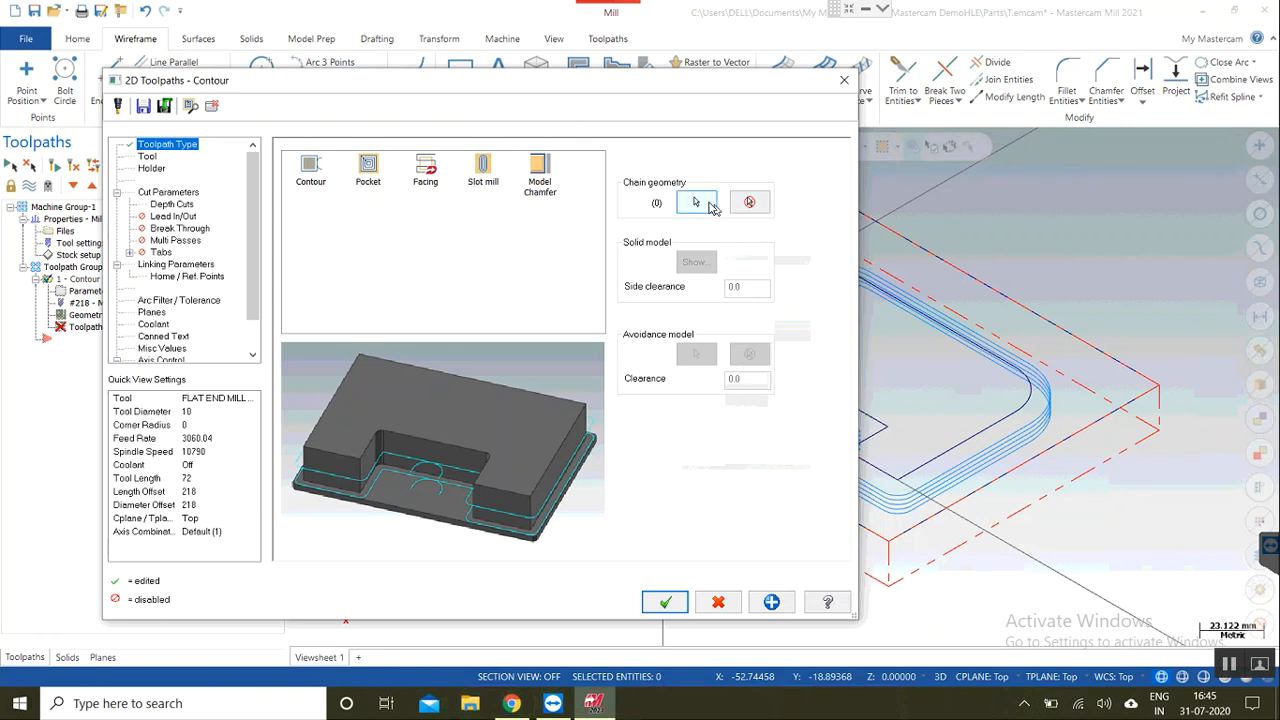
{"action": "left_click", "coordinate": [713, 205]}
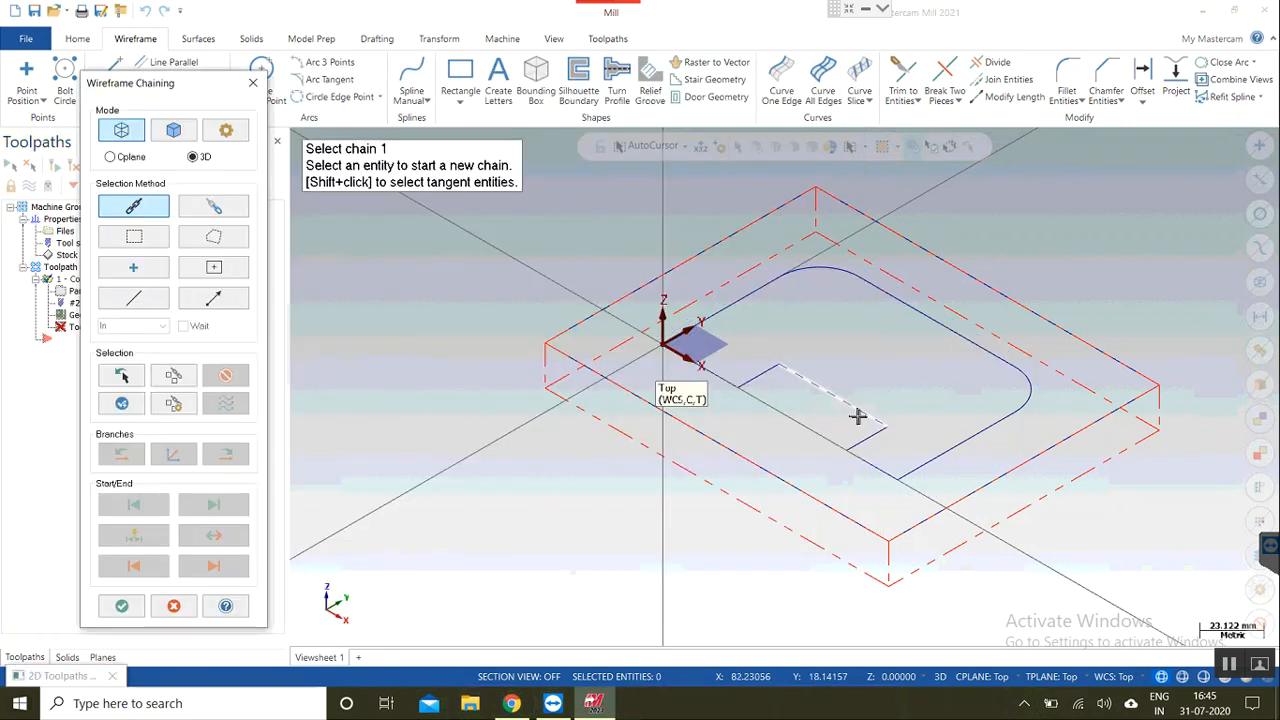
{"action": "left_click", "coordinate": [857, 413]}
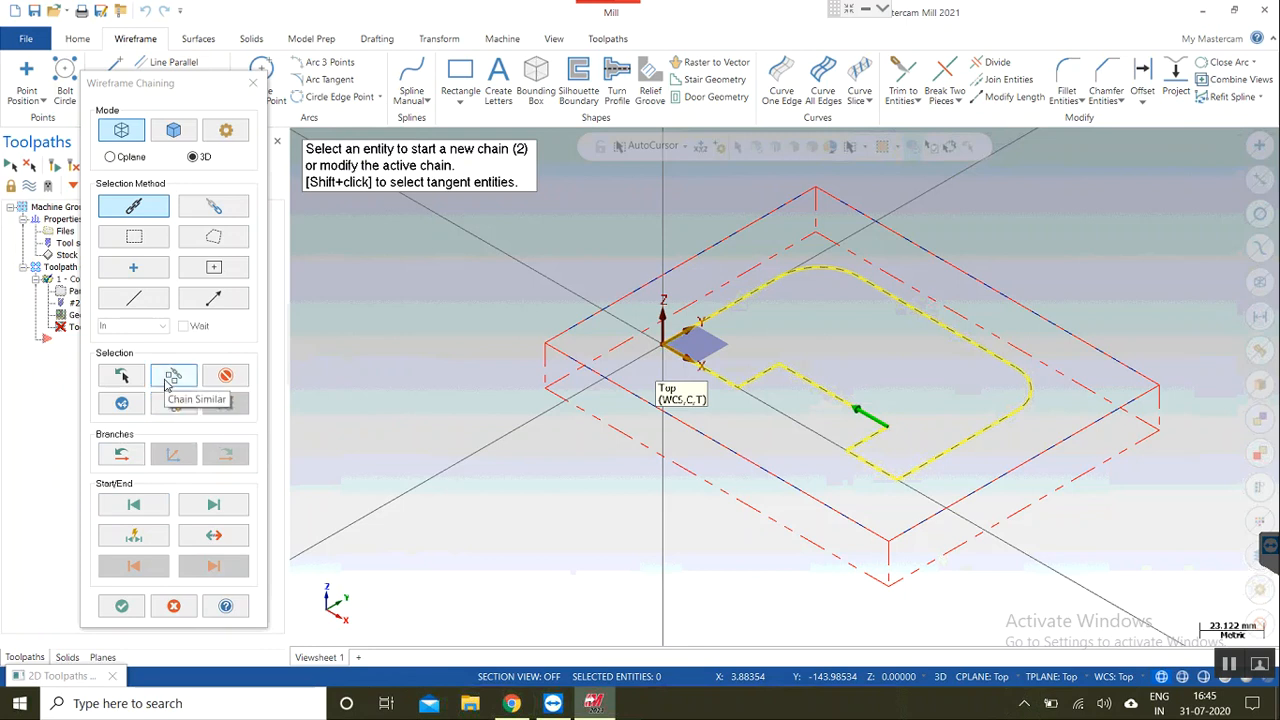
{"action": "left_click", "coordinate": [852, 408]}
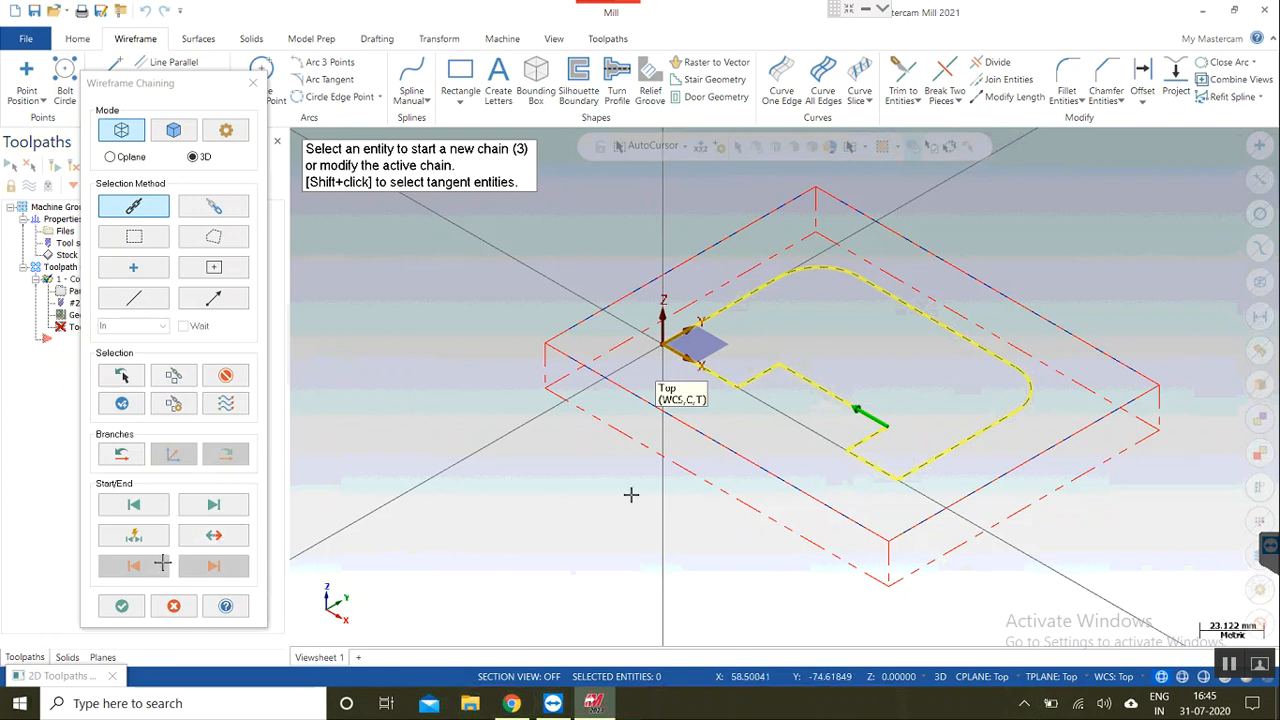
{"action": "left_click", "coordinate": [214, 537]}
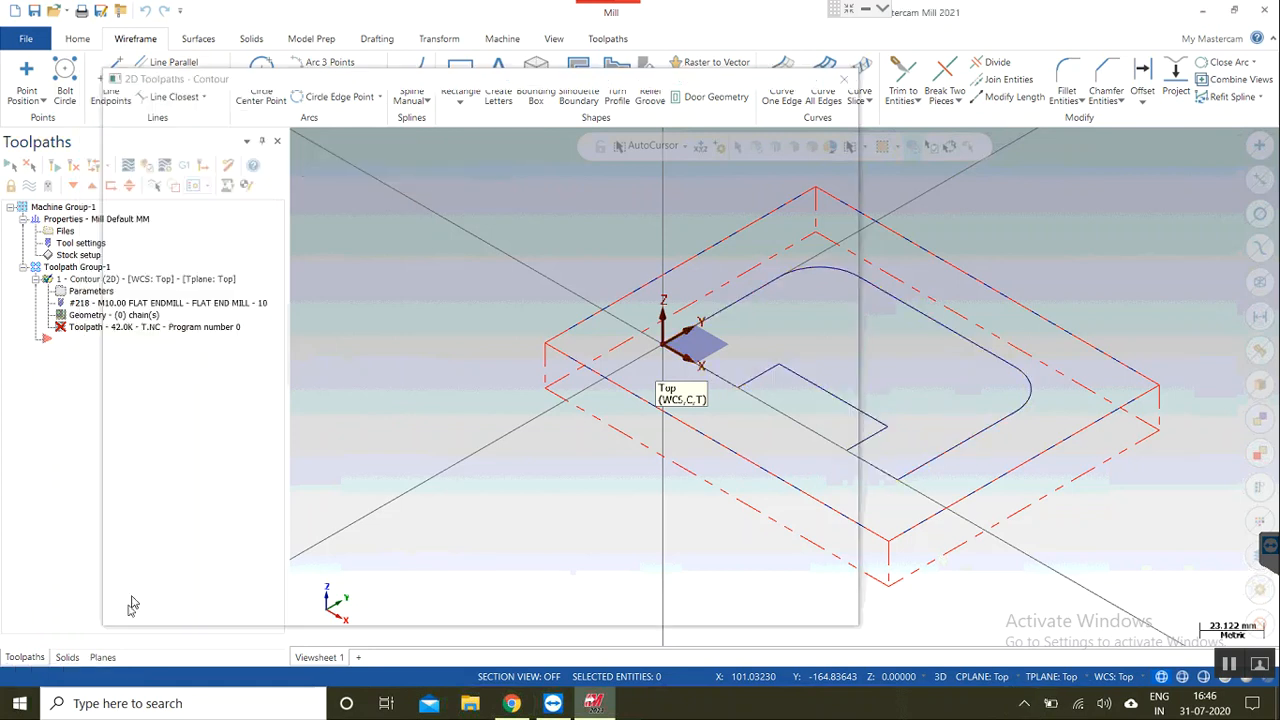
{"action": "left_click", "coordinate": [122, 606]}
{"action": "left_click", "coordinate": [663, 603]}
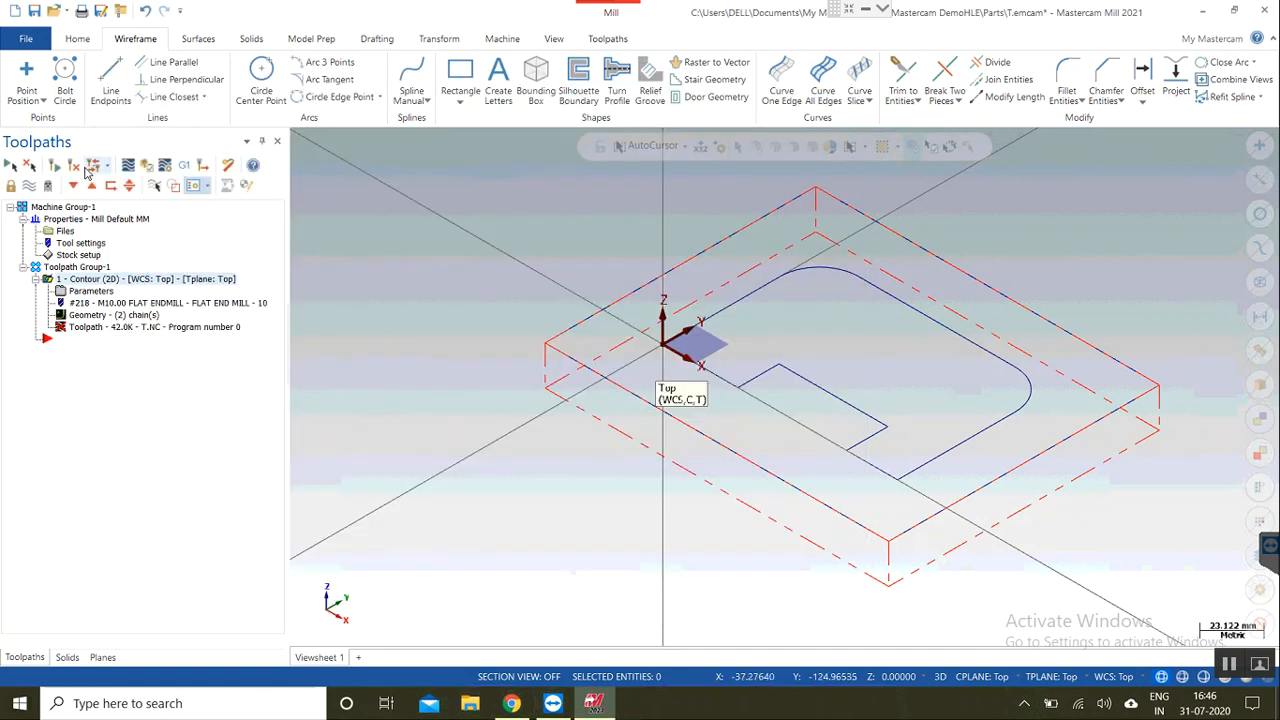
{"action": "left_click", "coordinate": [74, 168]}
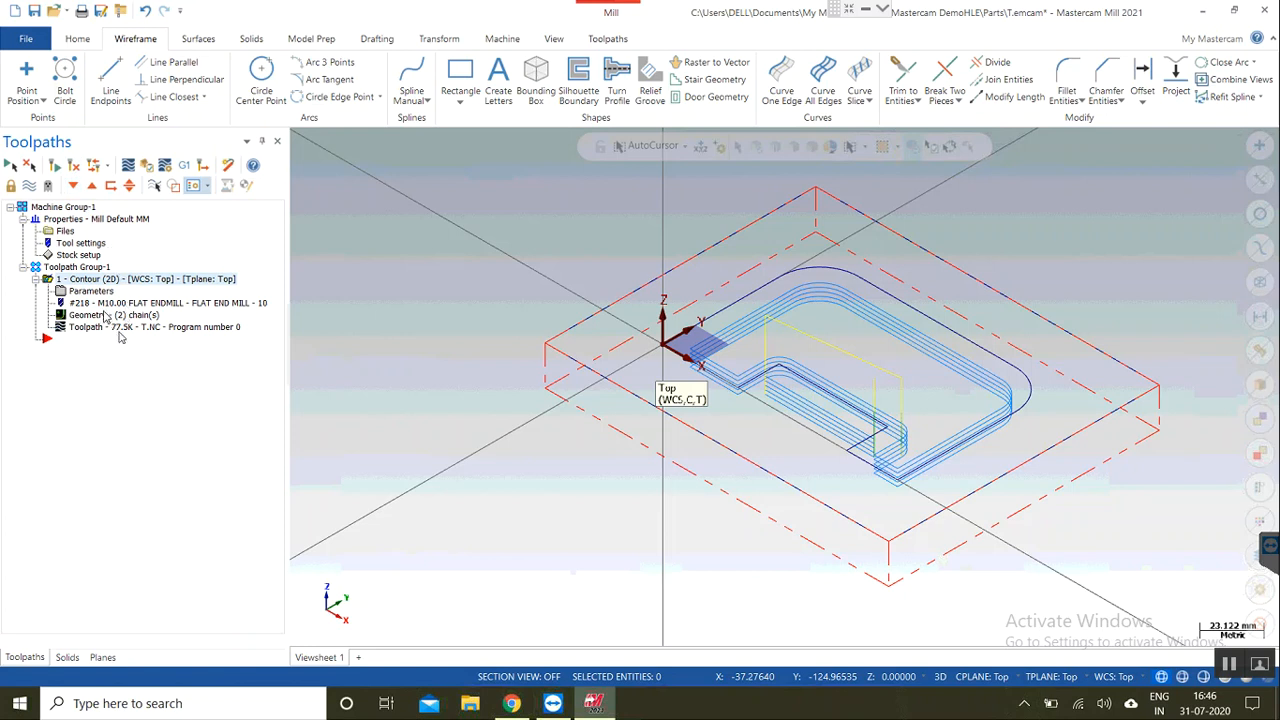
Step: Delete both chains from the contour operation's geometry in the Chain Manager
{"action": "left_click", "coordinate": [87, 315]}
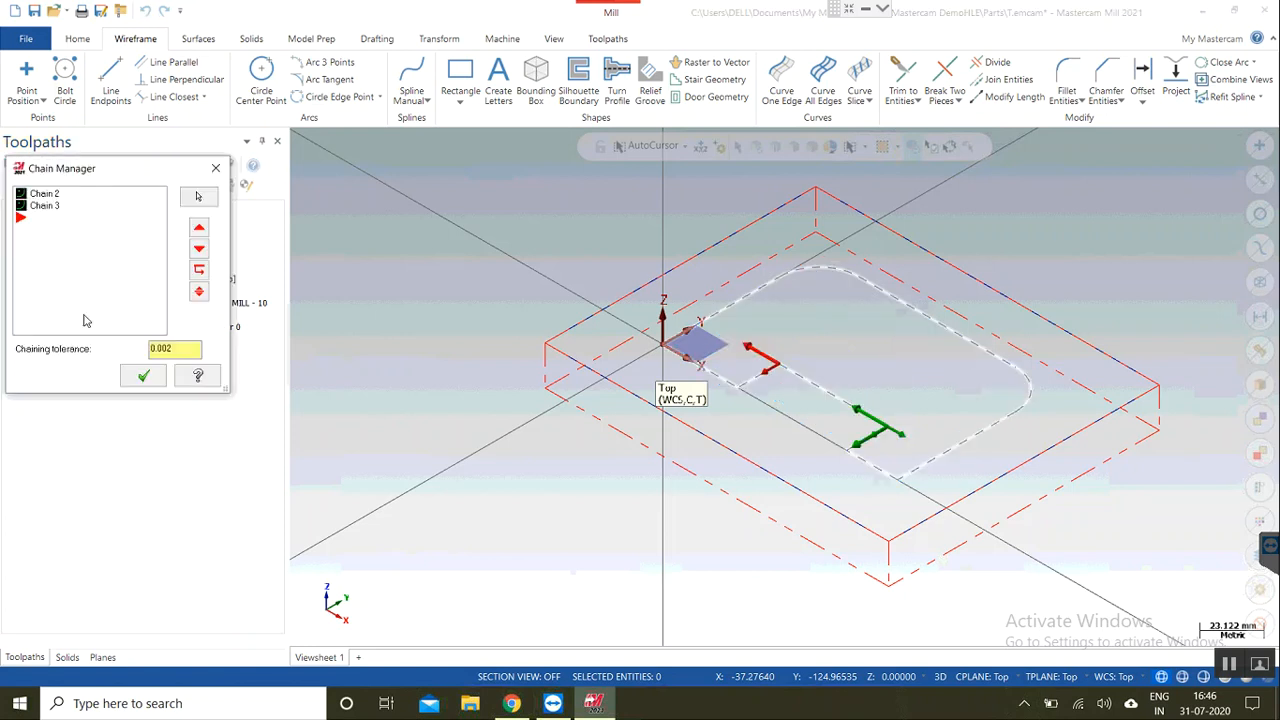
{"action": "left_click", "coordinate": [48, 208]}
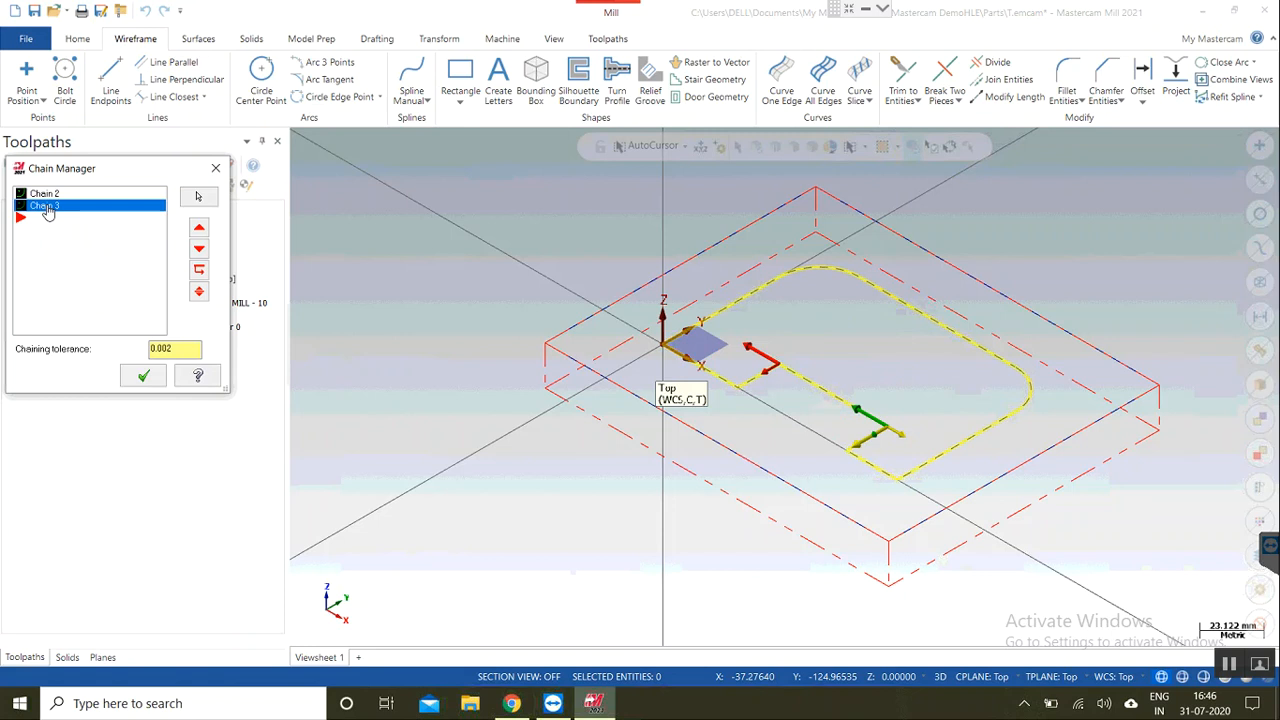
{"action": "right_click", "coordinate": [47, 208]}
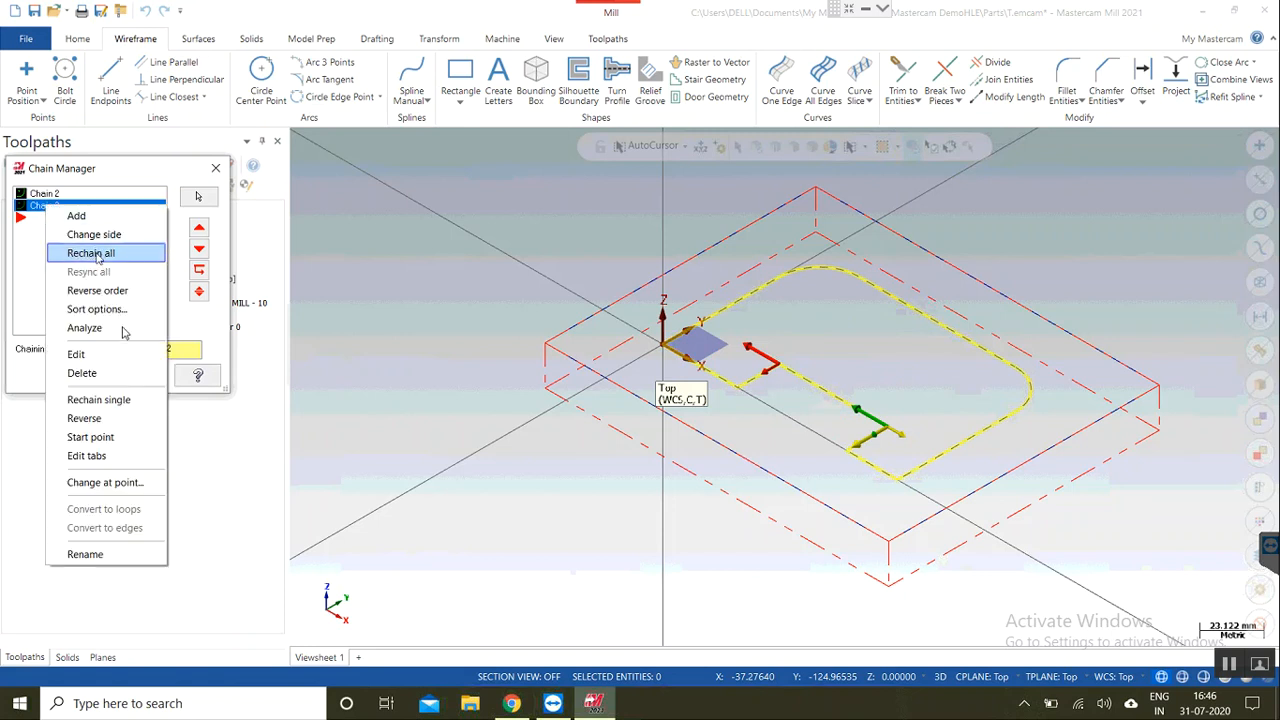
{"action": "left_click", "coordinate": [82, 373]}
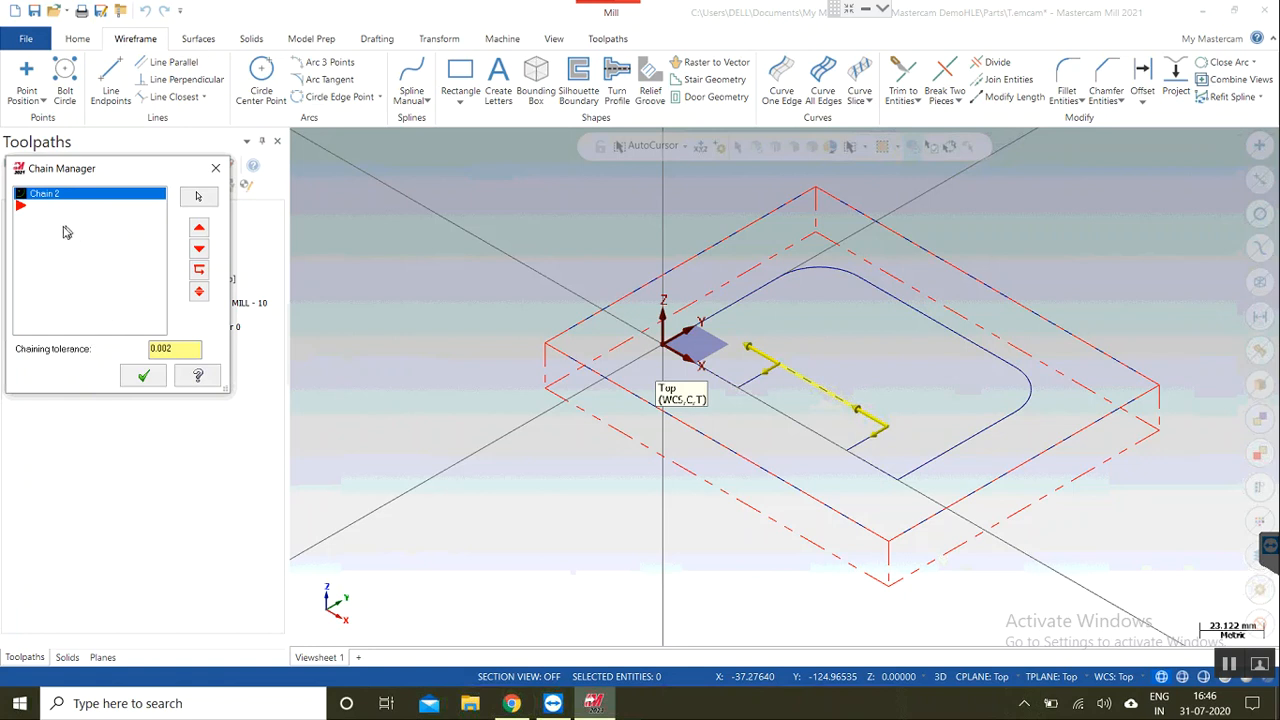
{"action": "right_click", "coordinate": [56, 200]}
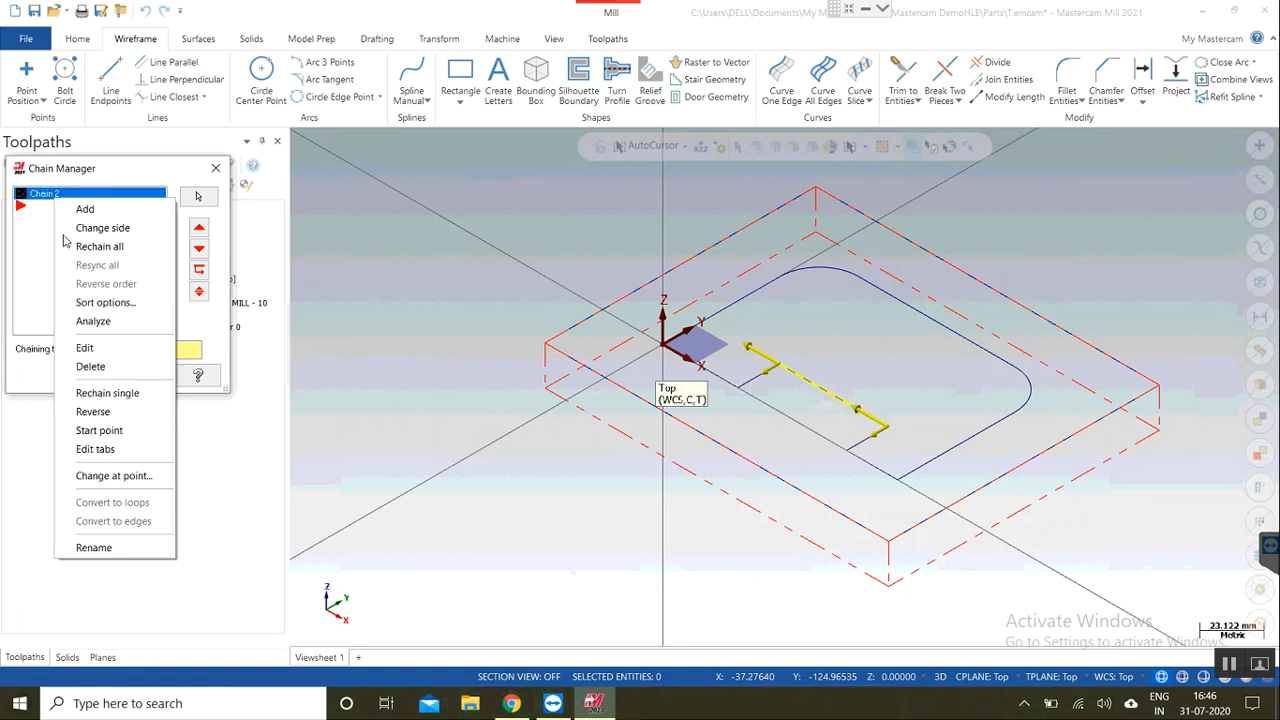
{"action": "left_click", "coordinate": [90, 366]}
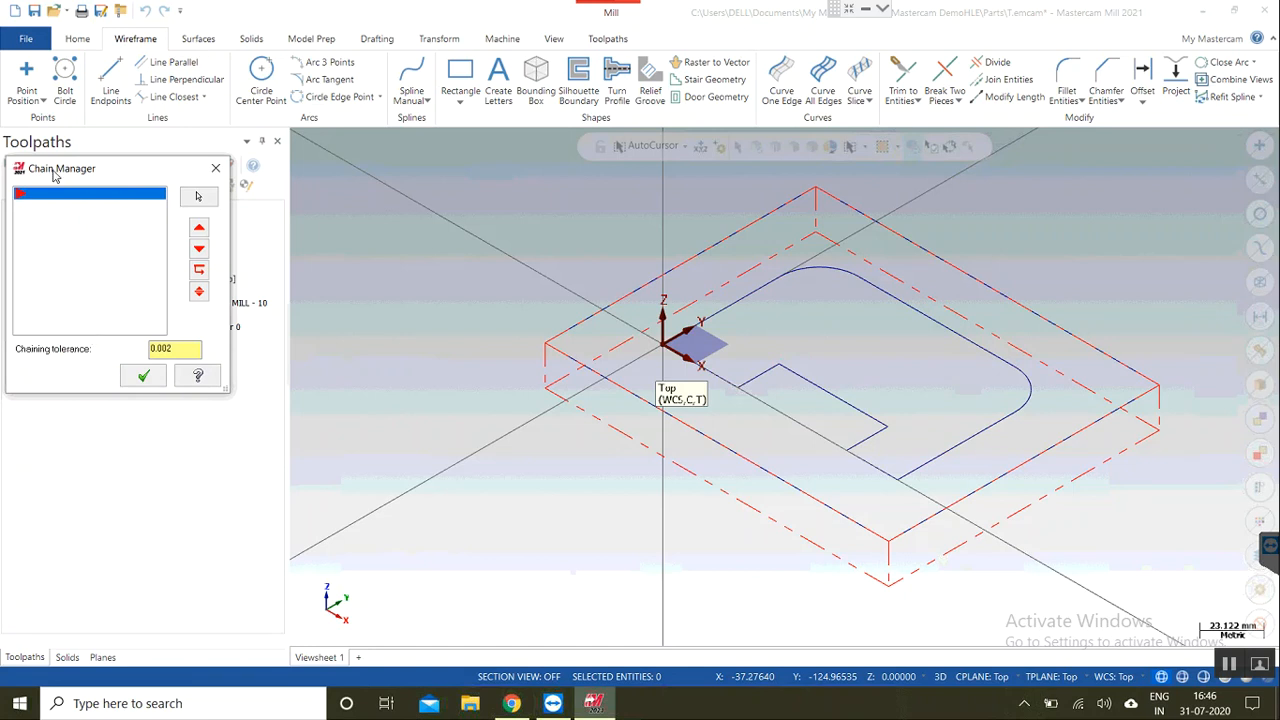
Step: Add the profile as a new chain starting at the corner beside the notch, reverse its direction, and regenerate the contour toolpath
{"action": "right_click", "coordinate": [70, 214]}
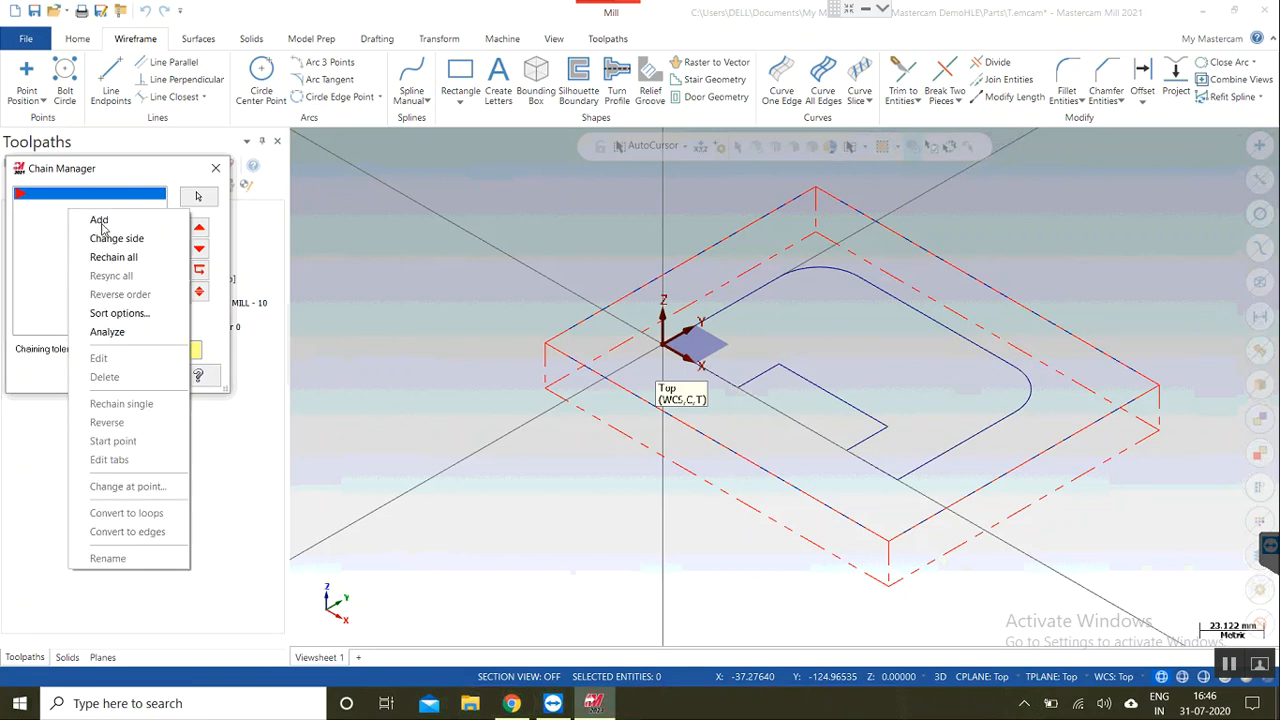
{"action": "key", "text": "Return"}
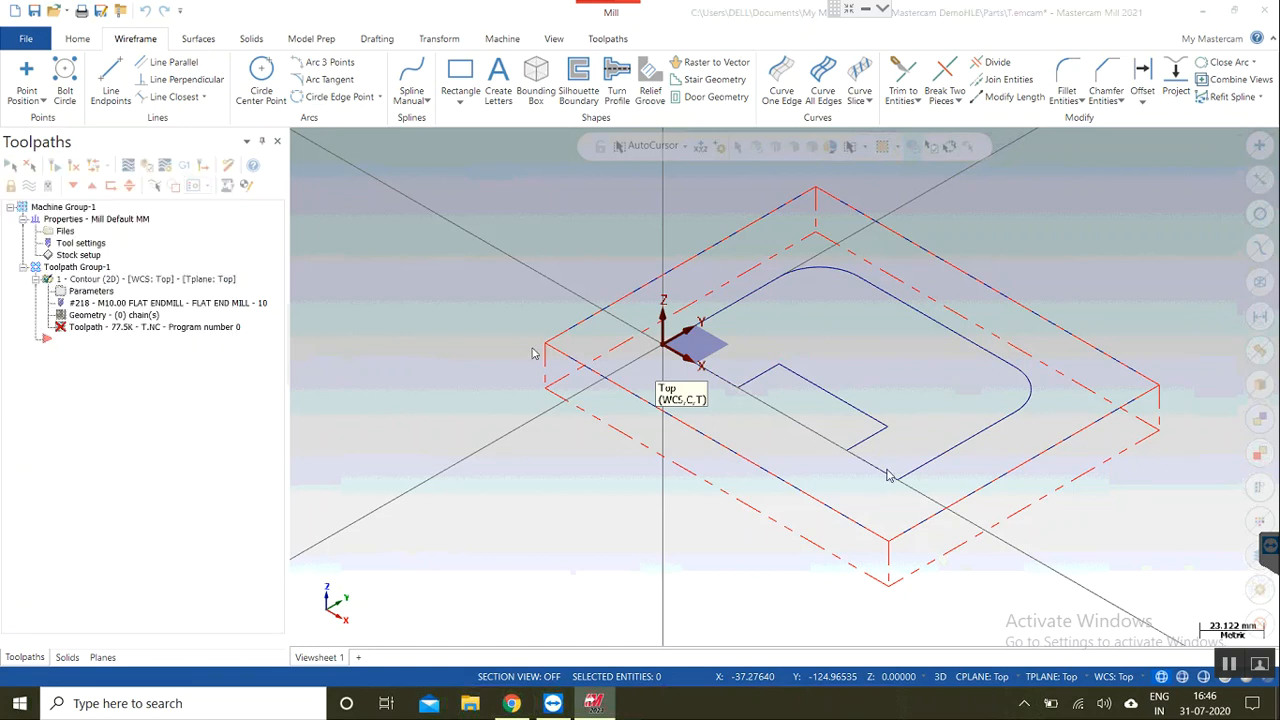
{"action": "left_click", "coordinate": [880, 474]}
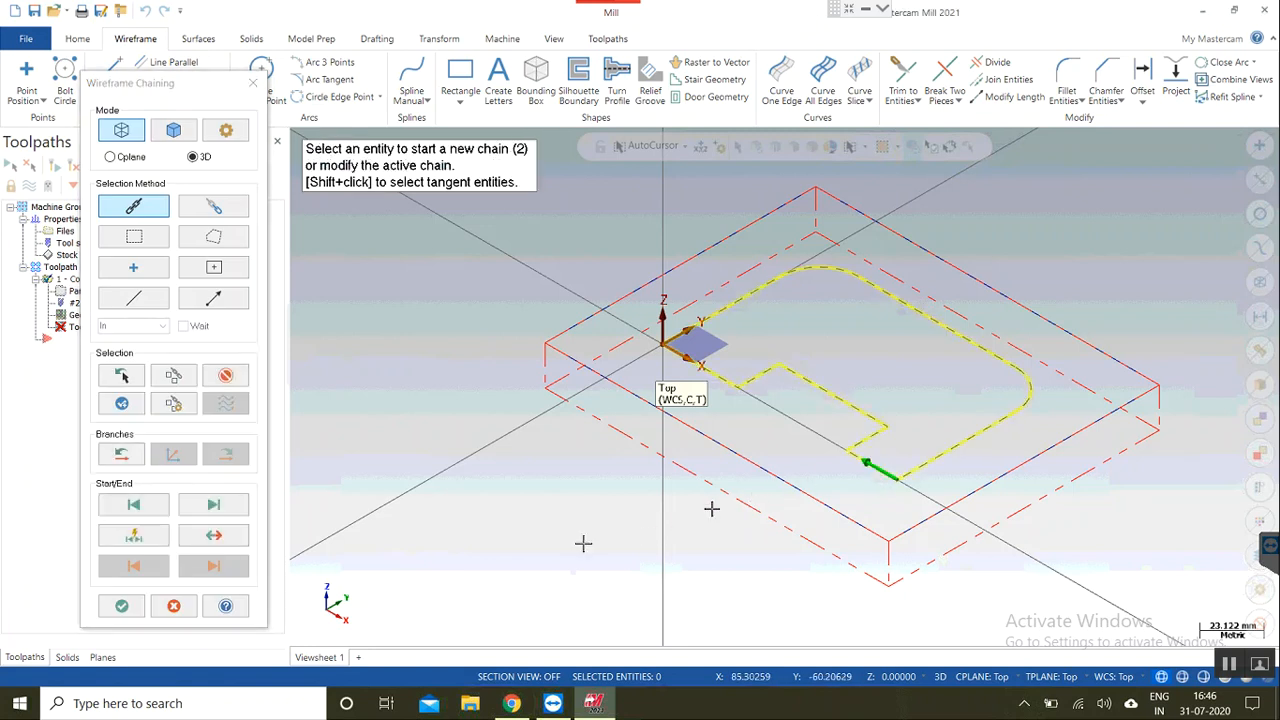
{"action": "left_click", "coordinate": [213, 540]}
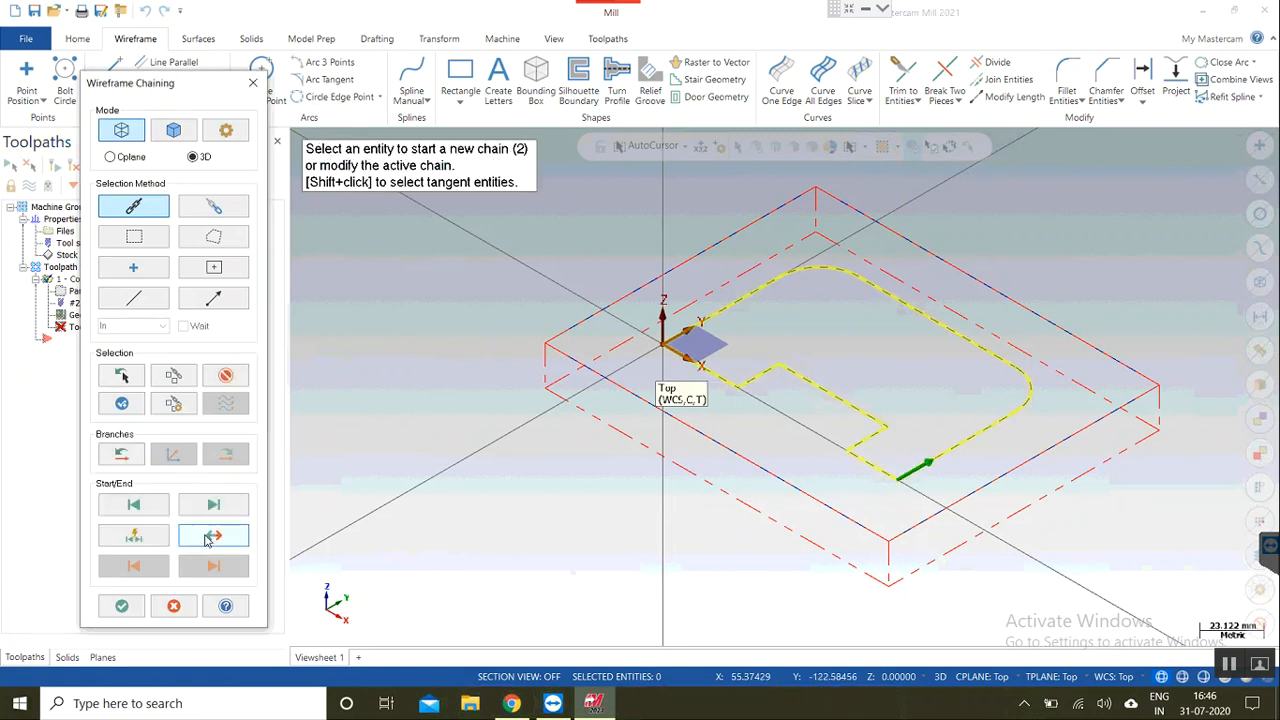
{"action": "left_click", "coordinate": [121, 605]}
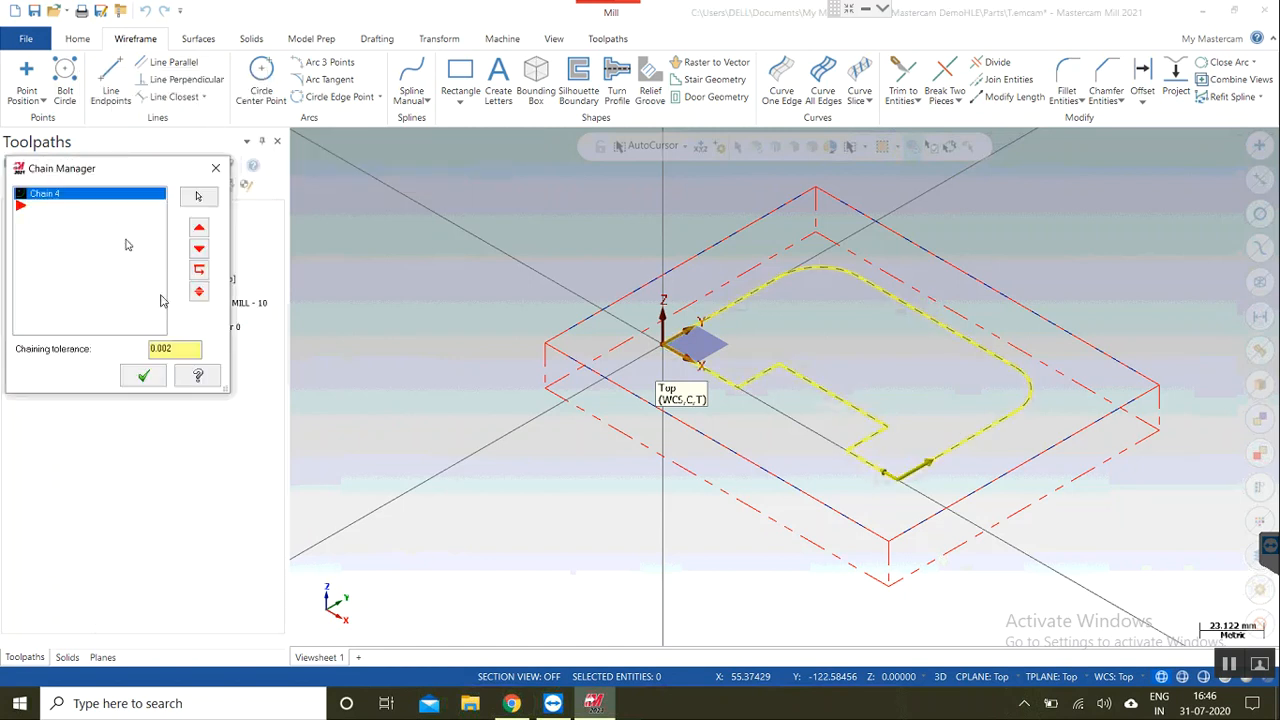
{"action": "left_click", "coordinate": [144, 376]}
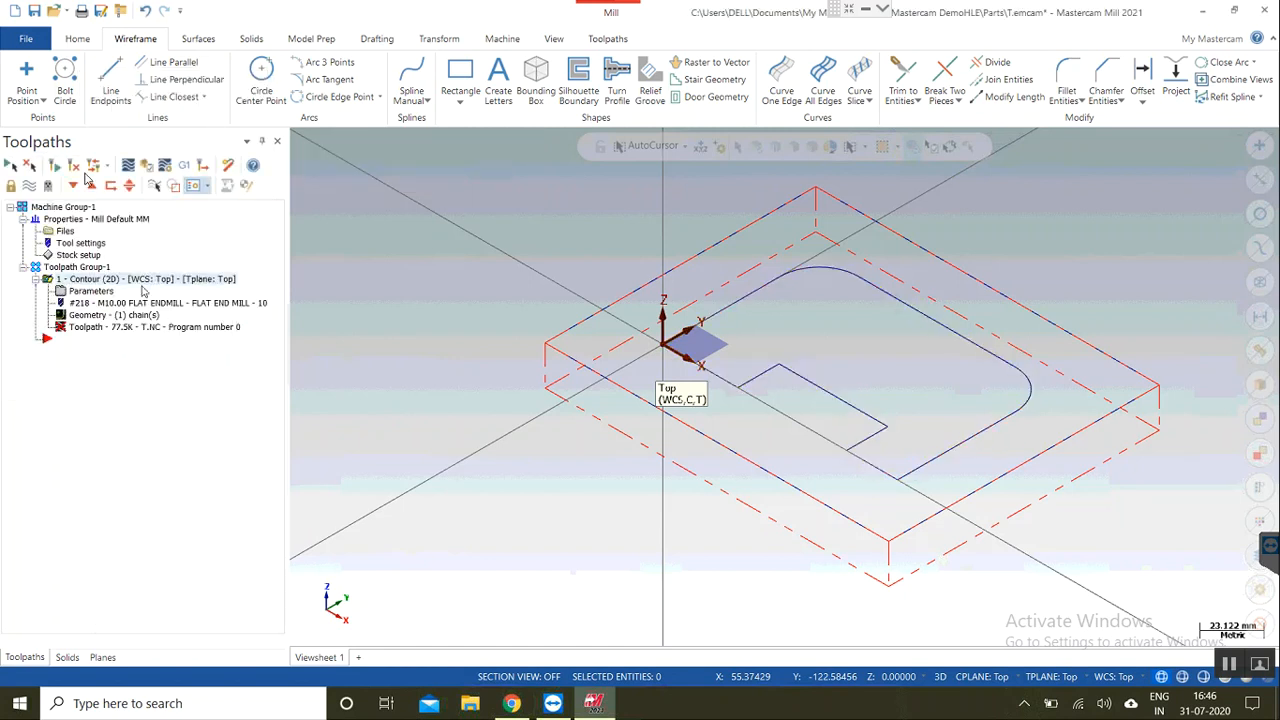
{"action": "left_click", "coordinate": [75, 166]}
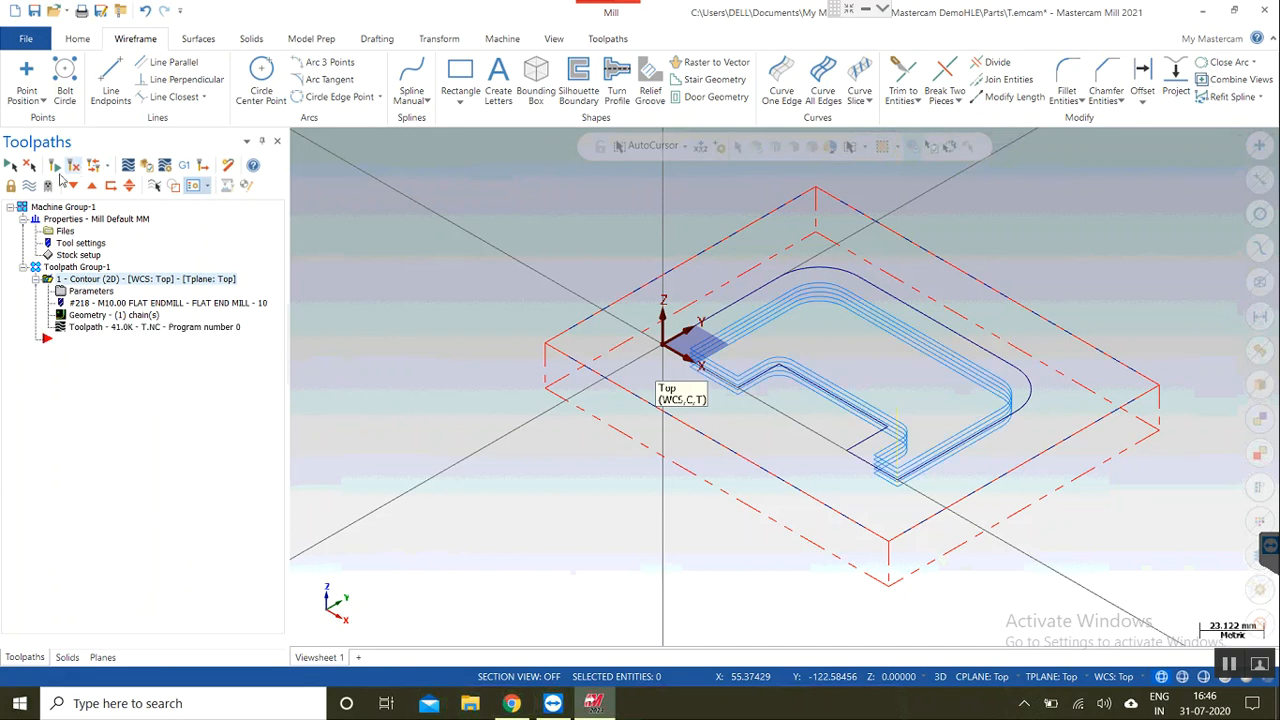
Step: Set stock to leave on walls to 0 in the contour's cut parameters and regenerate the toolpath
{"action": "left_click", "coordinate": [90, 290]}
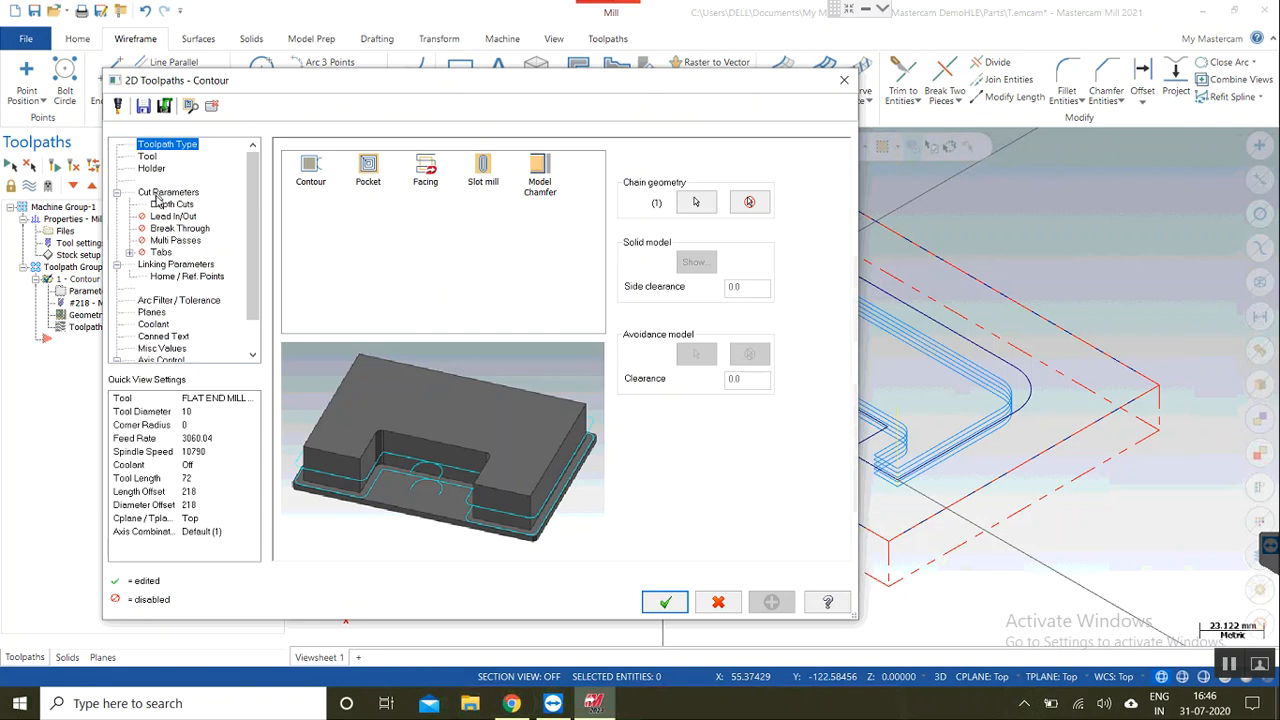
{"action": "left_click", "coordinate": [157, 197]}
{"action": "left_click", "coordinate": [459, 458]}
{"action": "double_click", "coordinate": [459, 458]}
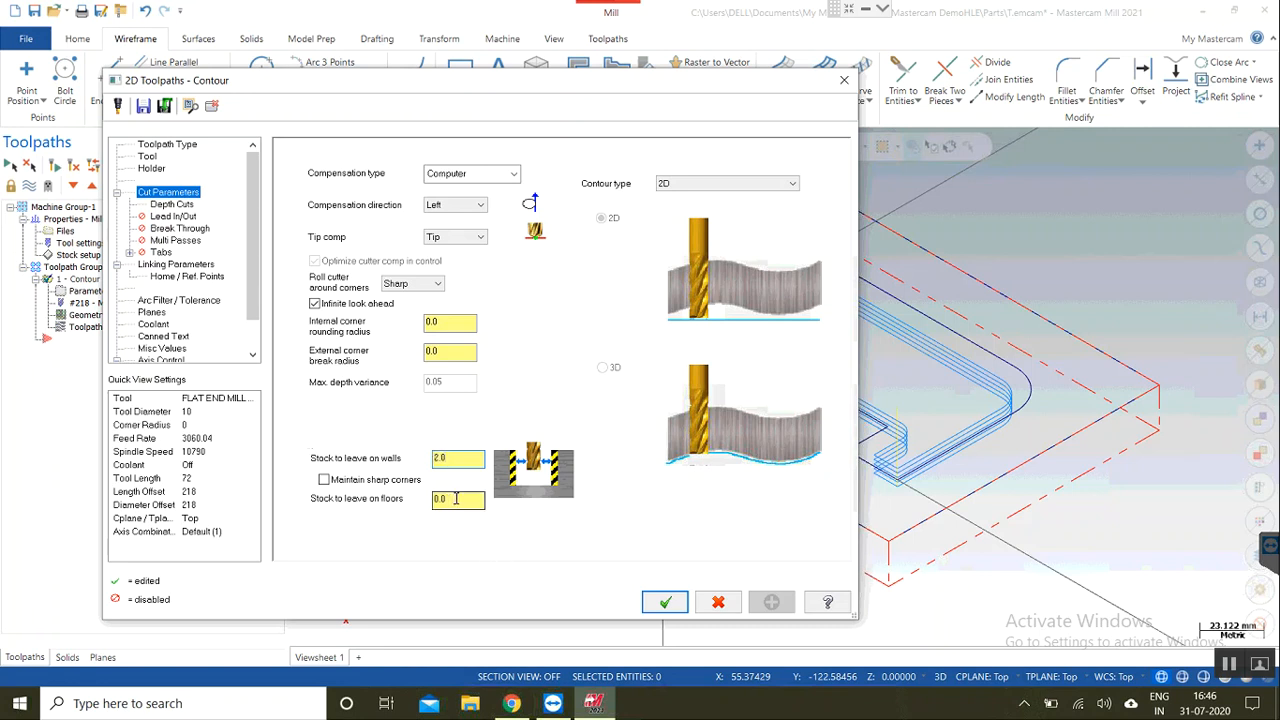
{"action": "double_click", "coordinate": [464, 459]}
{"action": "type", "text": "0"}
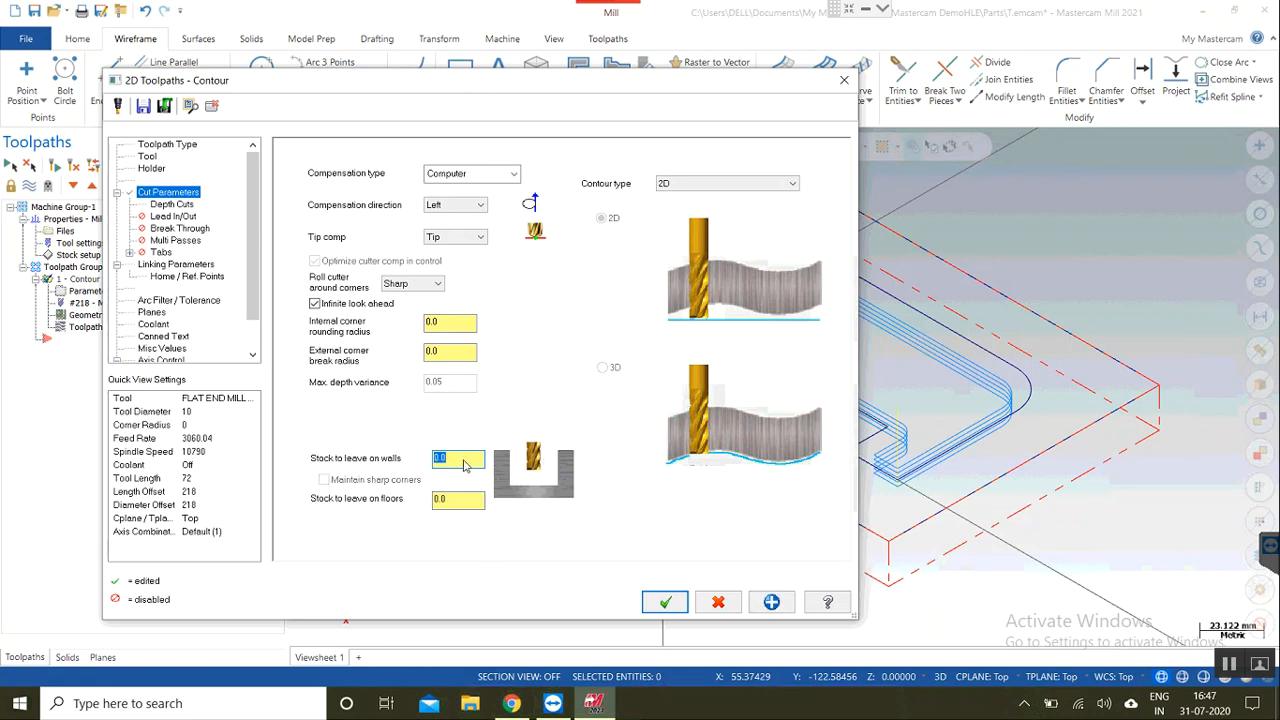
{"action": "left_click", "coordinate": [469, 501]}
{"action": "double_click", "coordinate": [460, 457]}
{"action": "left_click", "coordinate": [659, 604]}
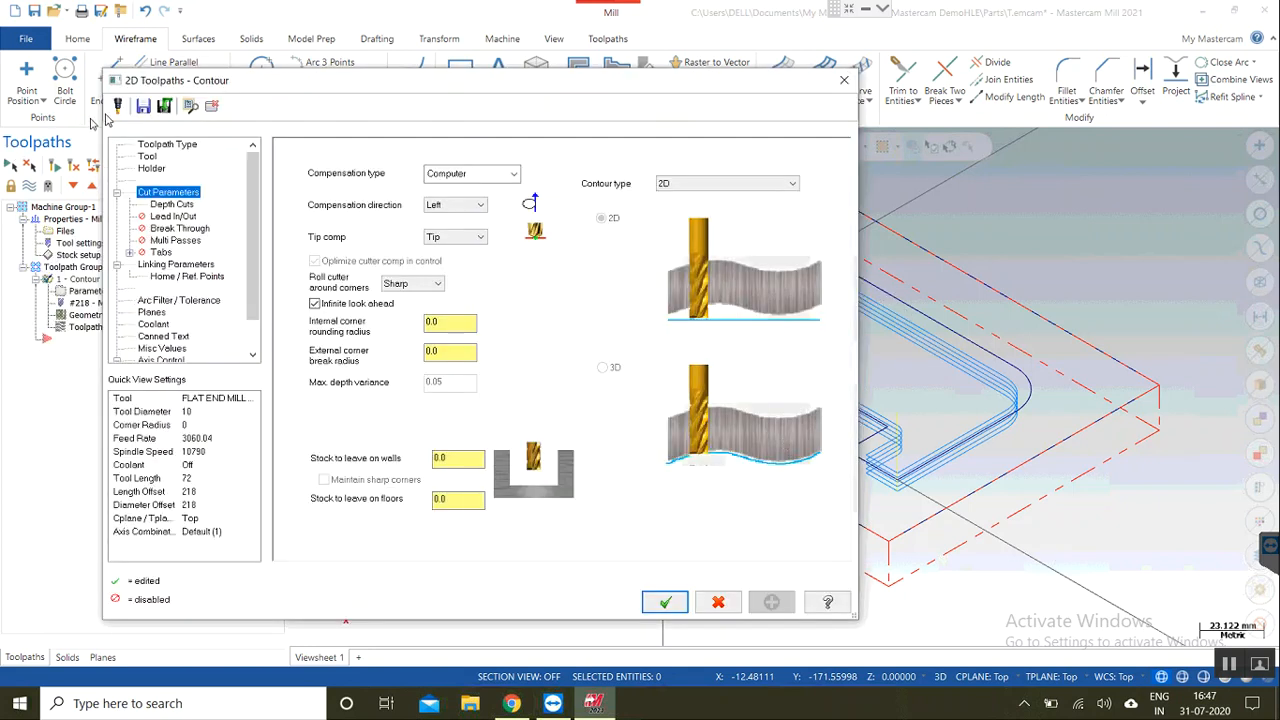
Step: Add the outer rectangle's top edges as a second chain to the contour operation and regenerate the toolpath
{"action": "left_click", "coordinate": [175, 146]}
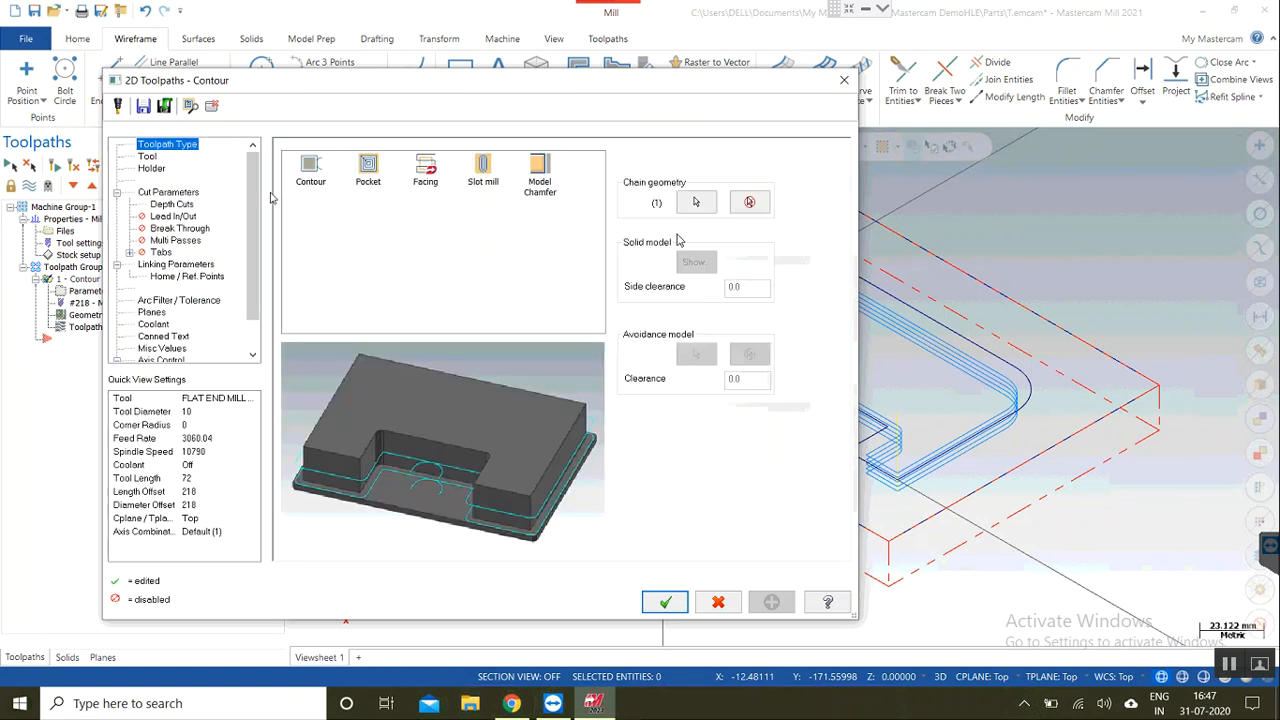
{"action": "left_click", "coordinate": [697, 204]}
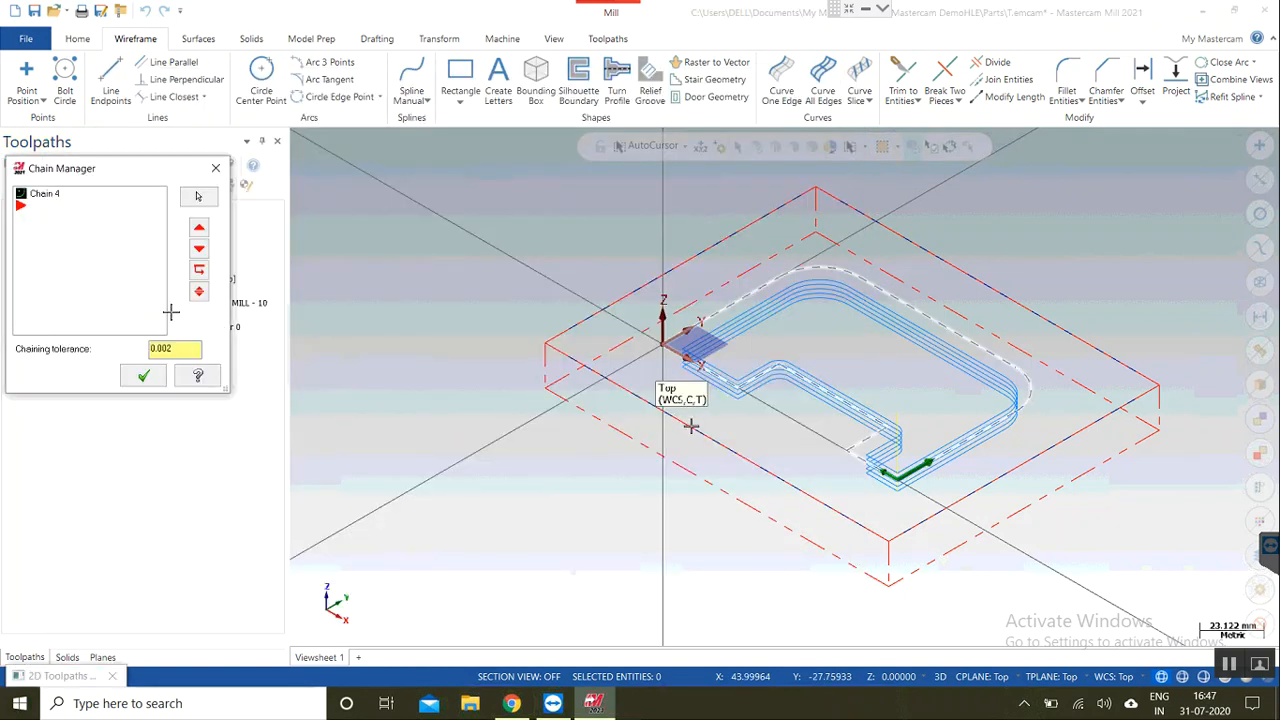
{"action": "right_click", "coordinate": [70, 196]}
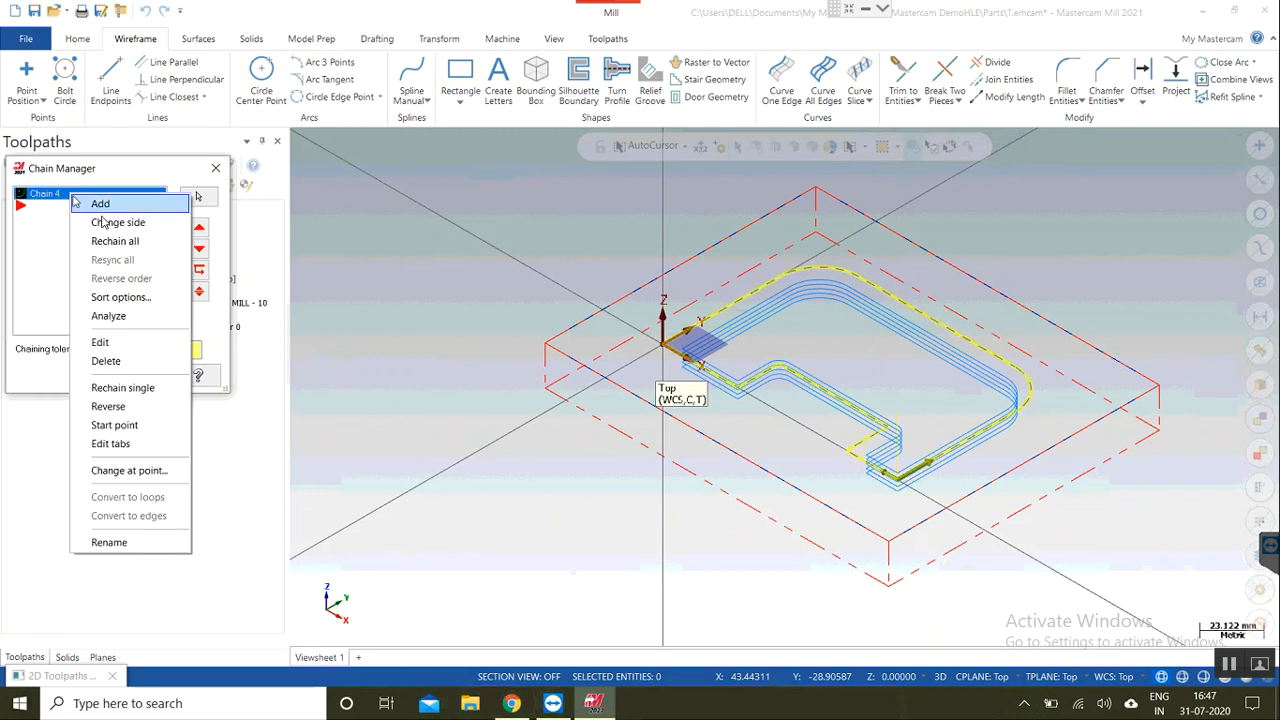
{"action": "left_click", "coordinate": [130, 204]}
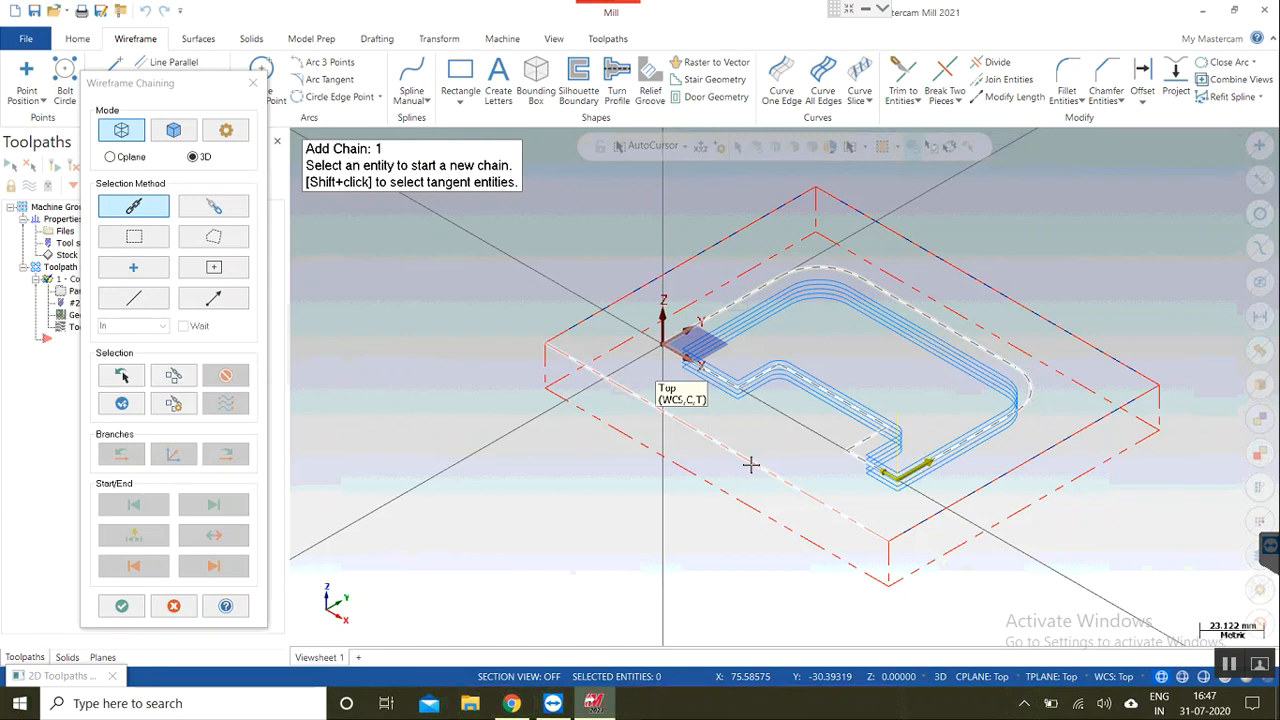
{"action": "left_click", "coordinate": [720, 462]}
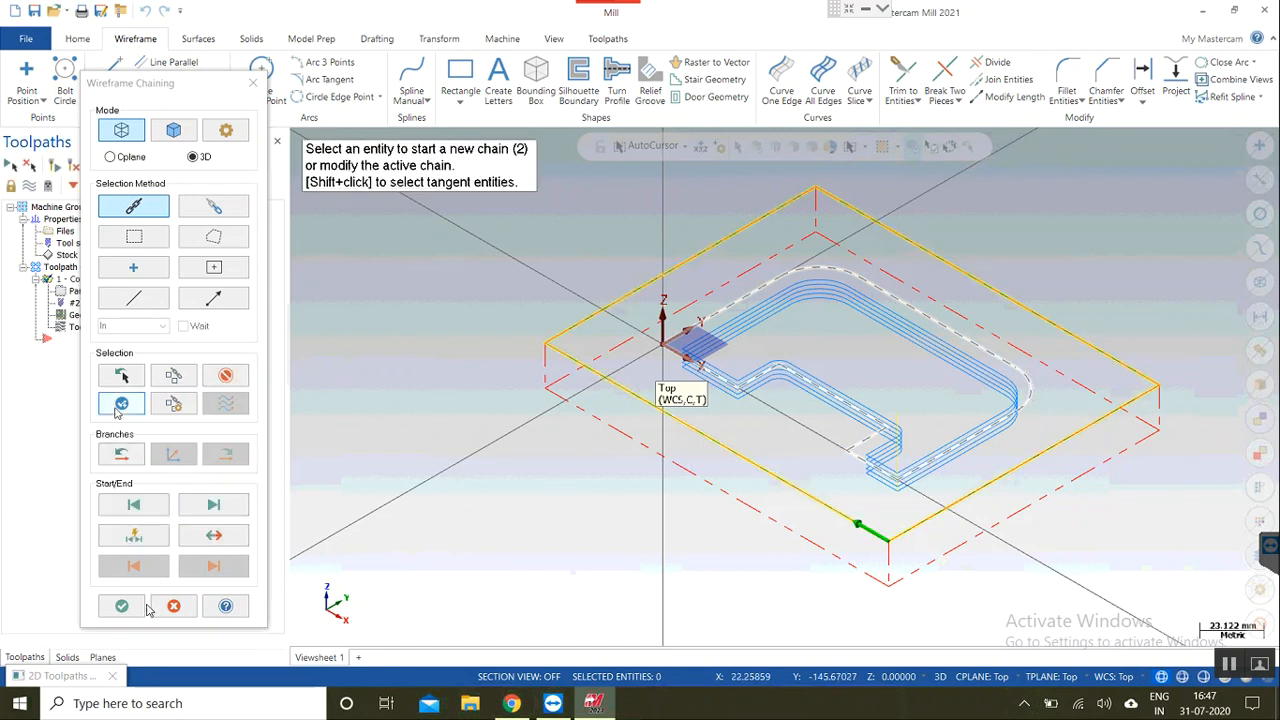
{"action": "left_click", "coordinate": [120, 608]}
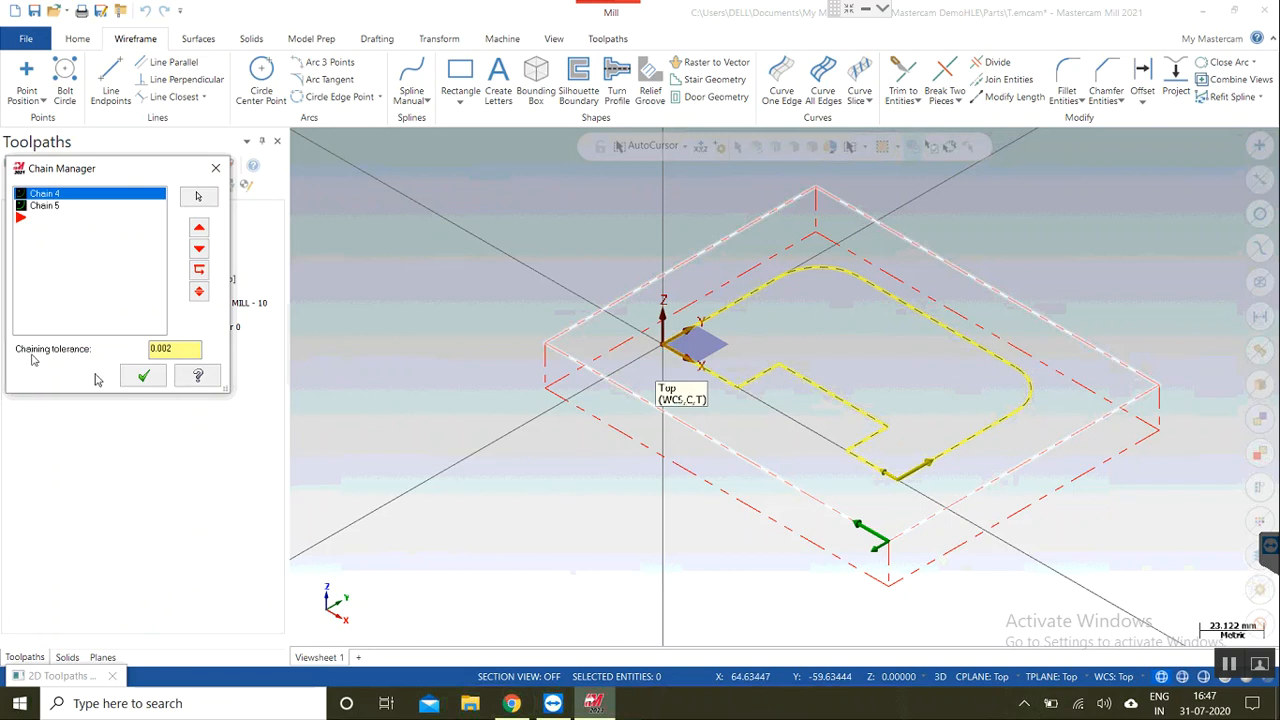
{"action": "left_click", "coordinate": [144, 378]}
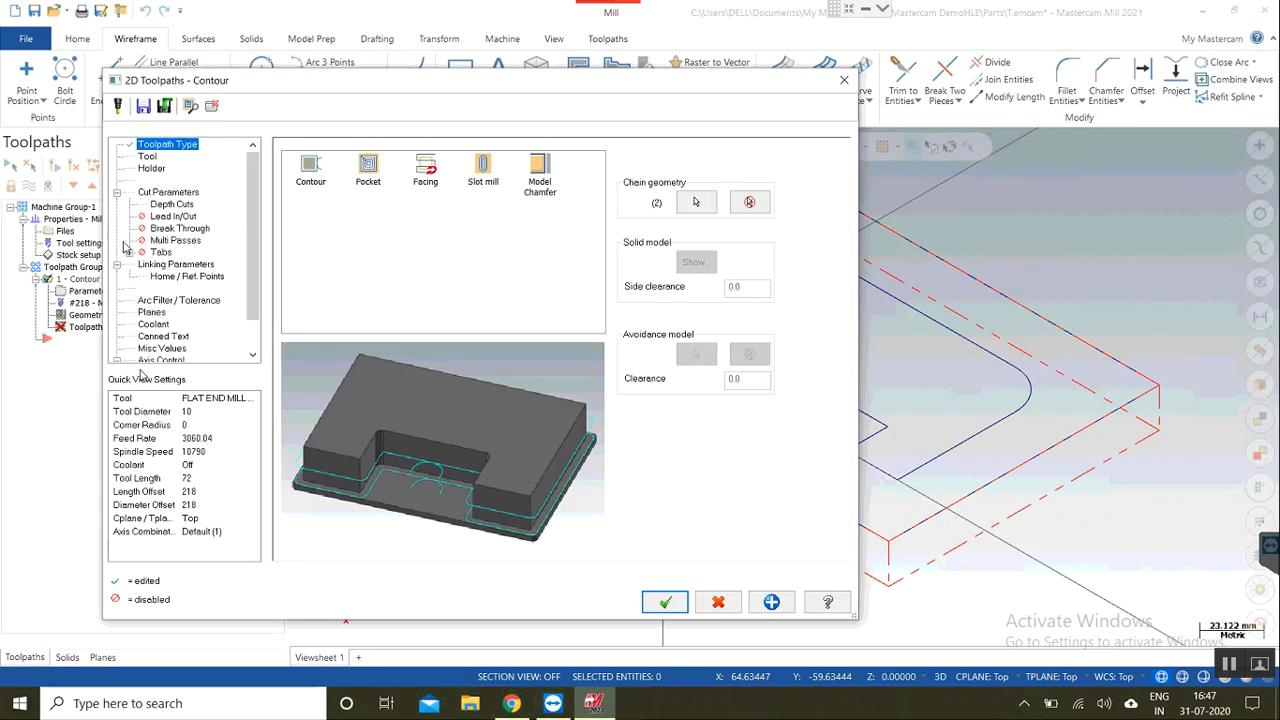
{"action": "left_click", "coordinate": [663, 605]}
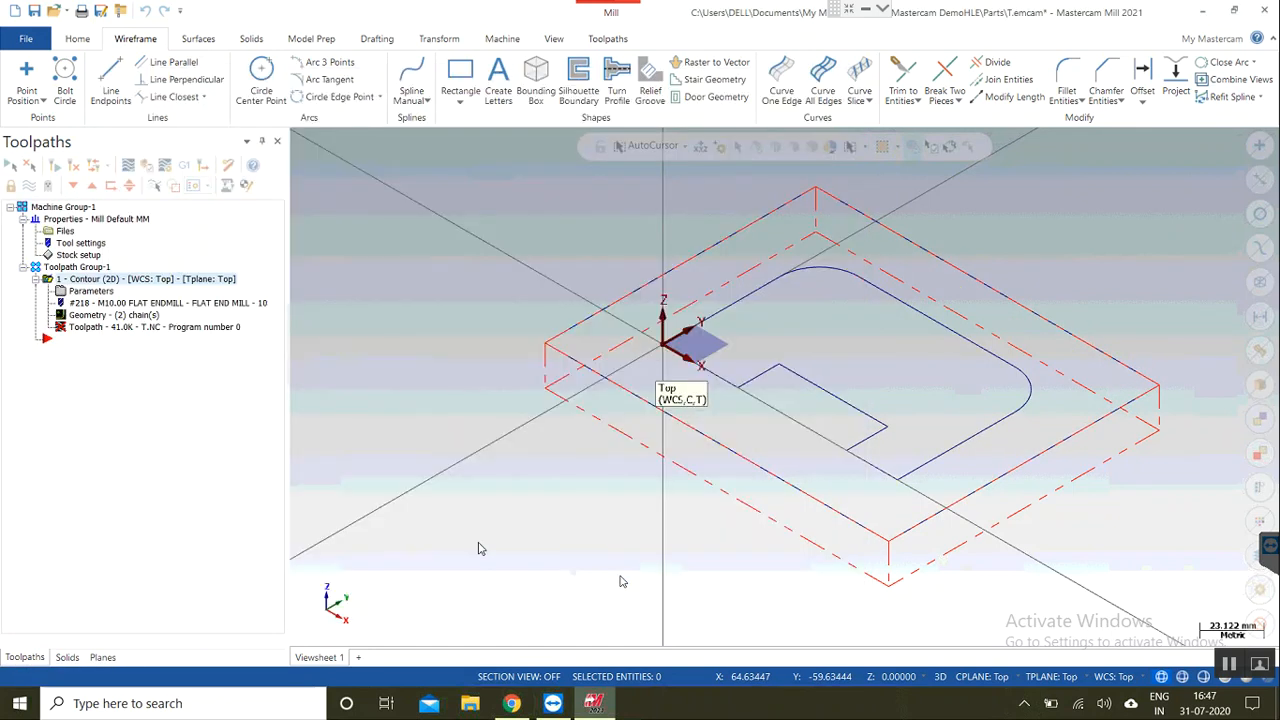
{"action": "left_click", "coordinate": [73, 167]}
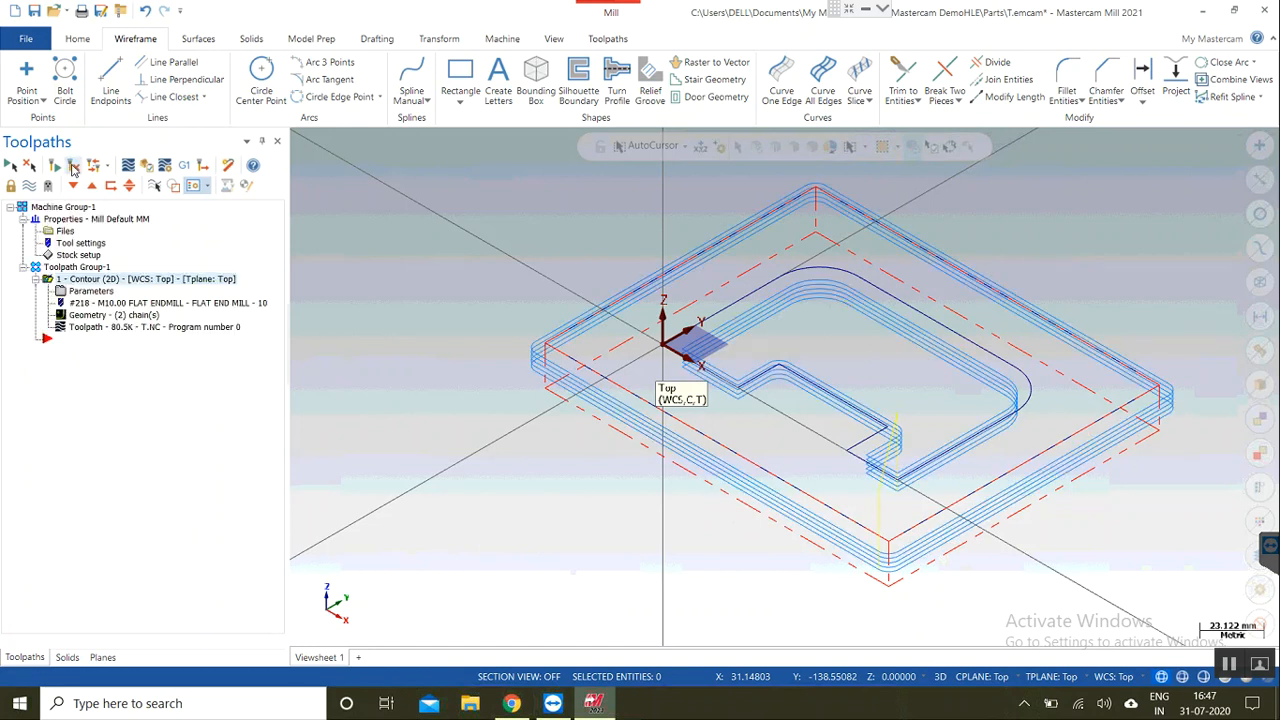
Step: Run the Verify simulation of the two-chain contour through to the end, and close the simulator
{"action": "left_click", "coordinate": [145, 327]}
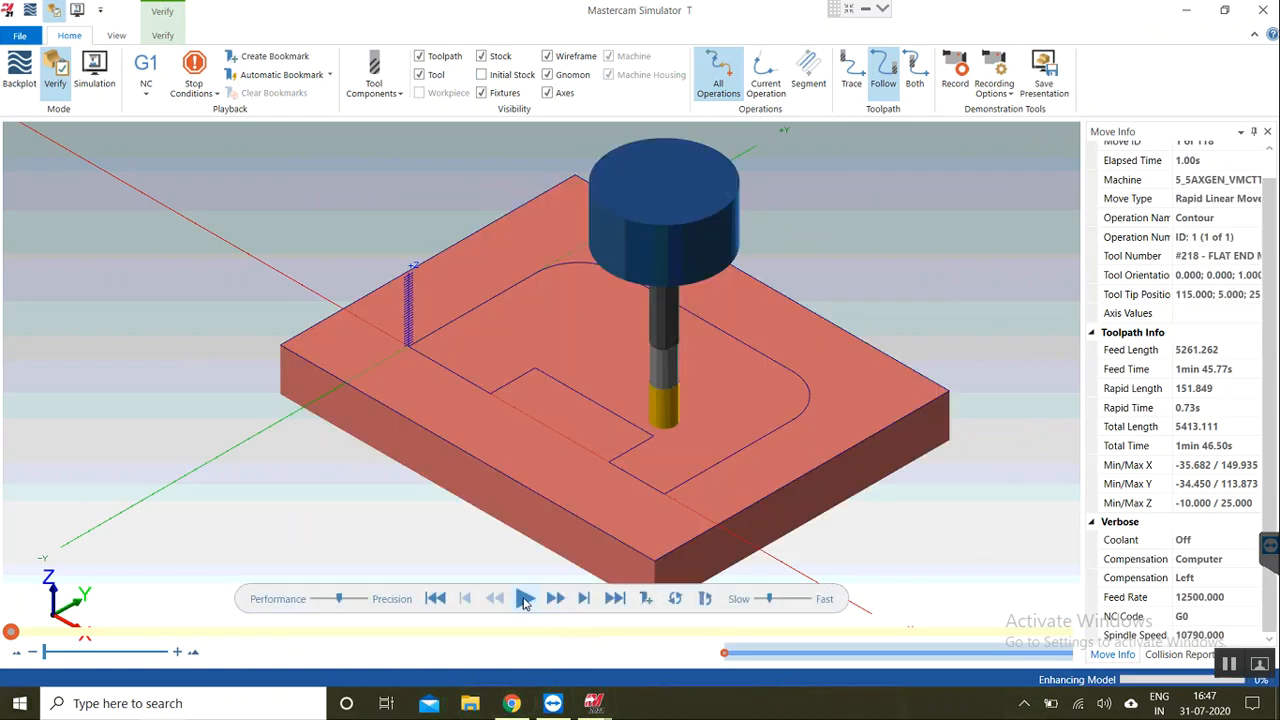
{"action": "left_click", "coordinate": [524, 599]}
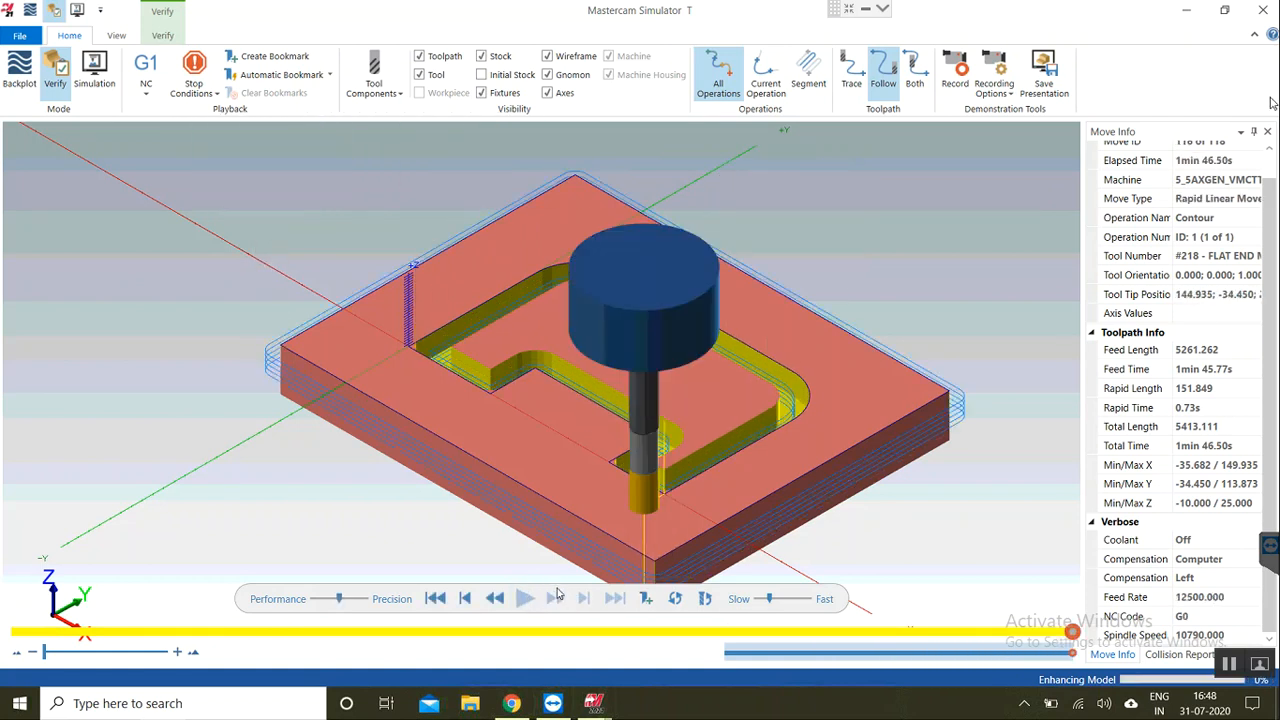
{"action": "left_click", "coordinate": [1266, 17]}
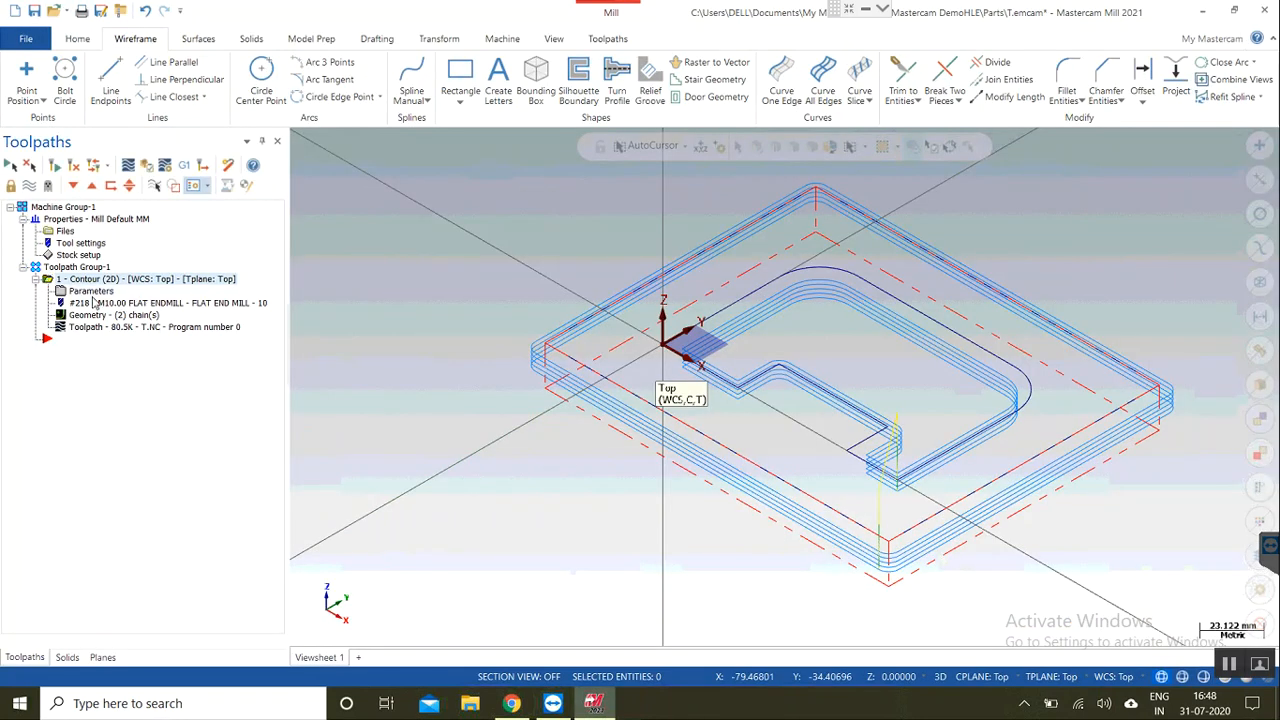
Step: Set the contour's compensation direction to Right in its cut parameters and regenerate the toolpath
{"action": "left_click", "coordinate": [90, 291]}
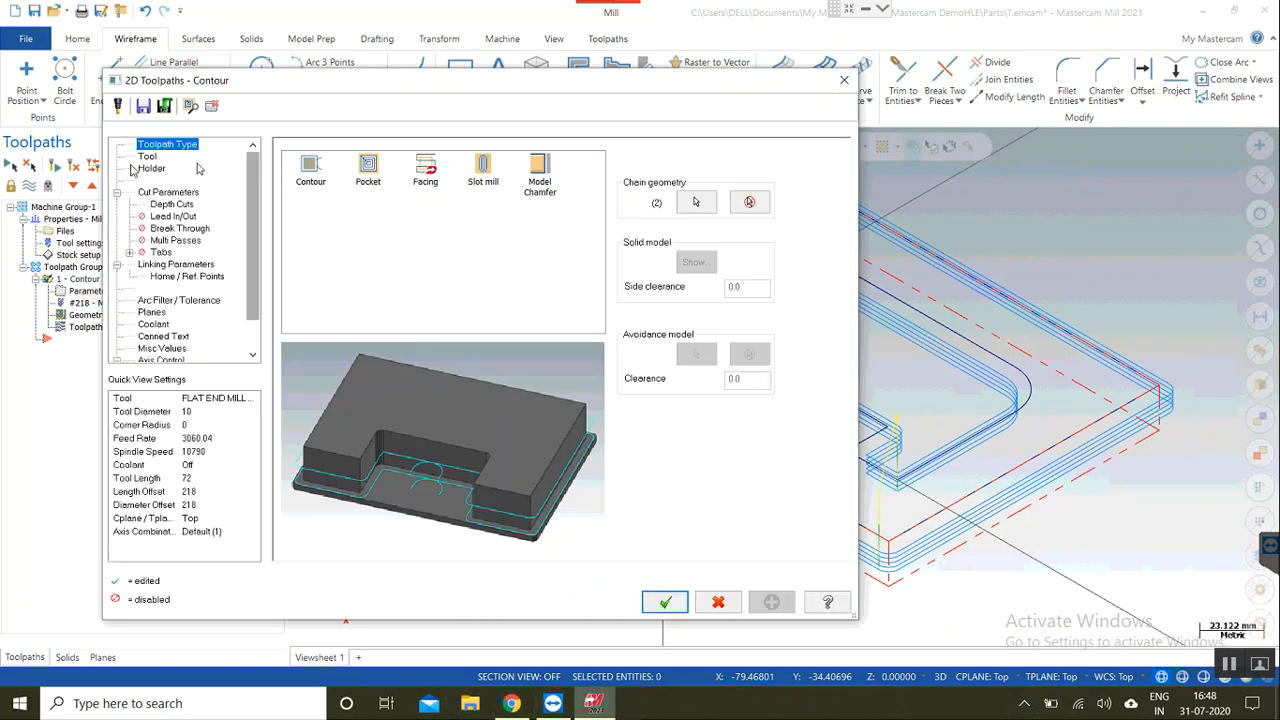
{"action": "left_click", "coordinate": [147, 157]}
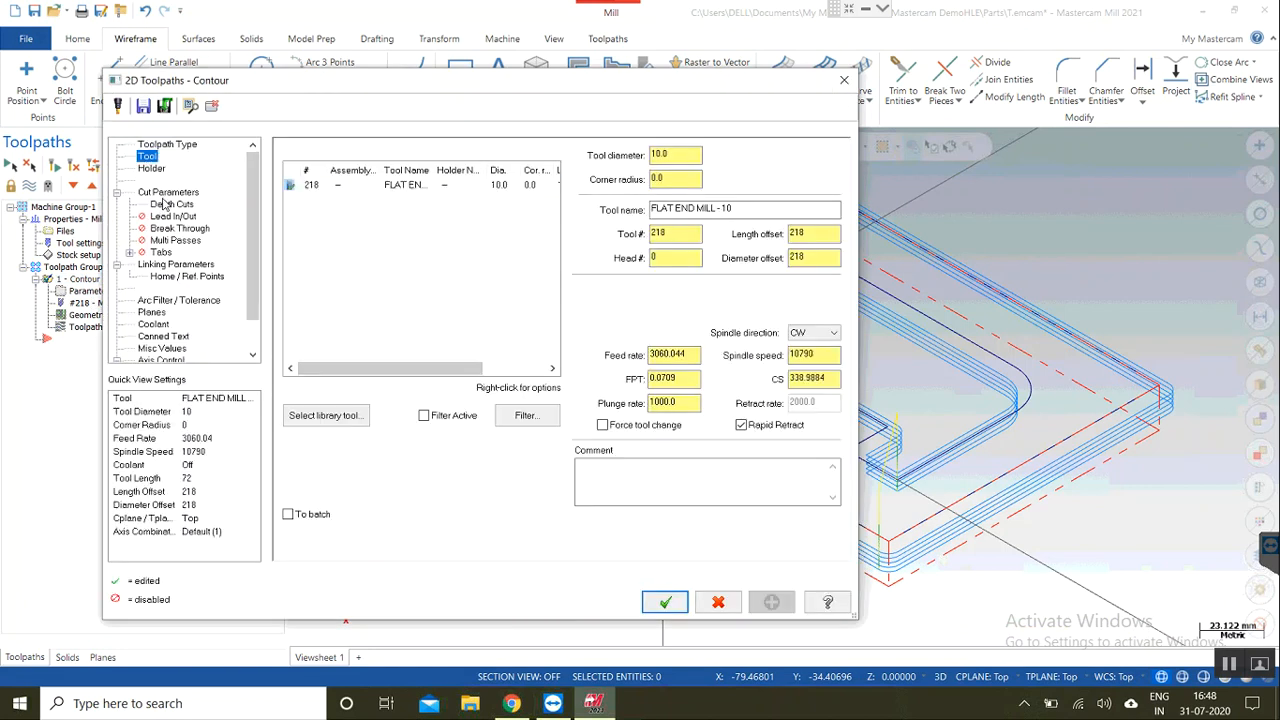
{"action": "left_click", "coordinate": [166, 192]}
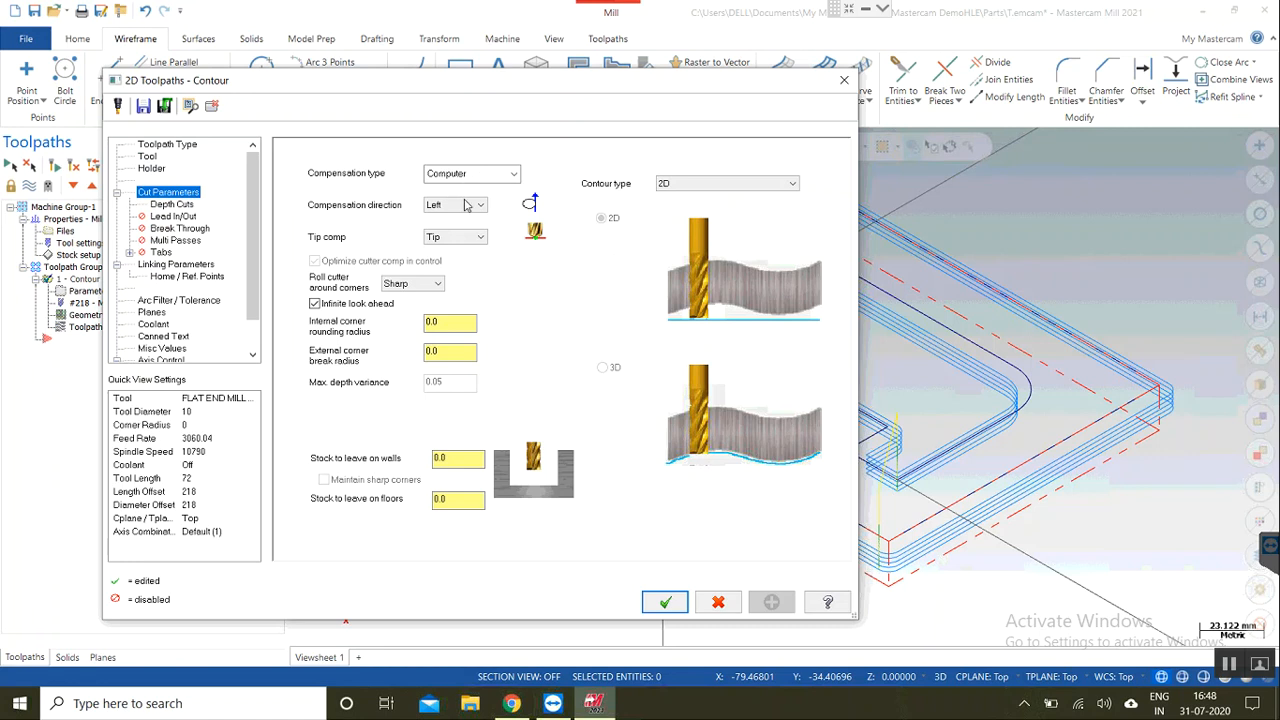
{"action": "left_click", "coordinate": [464, 205]}
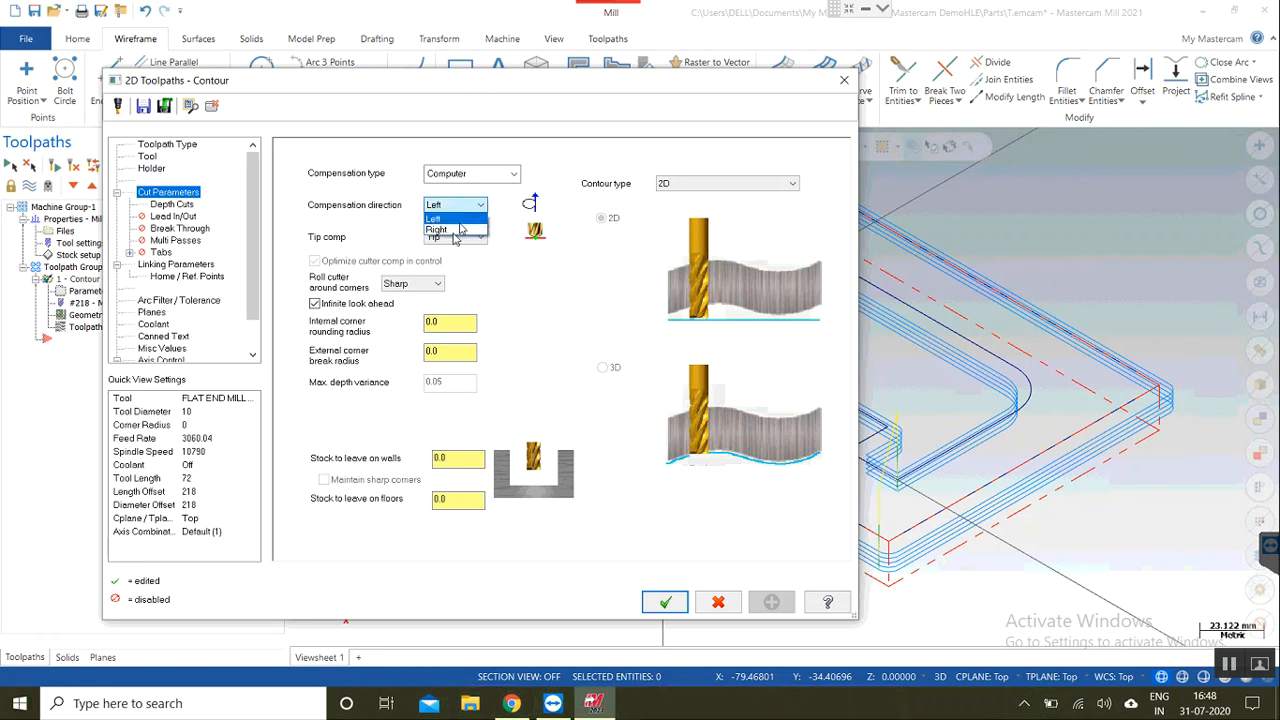
{"action": "left_click", "coordinate": [458, 230]}
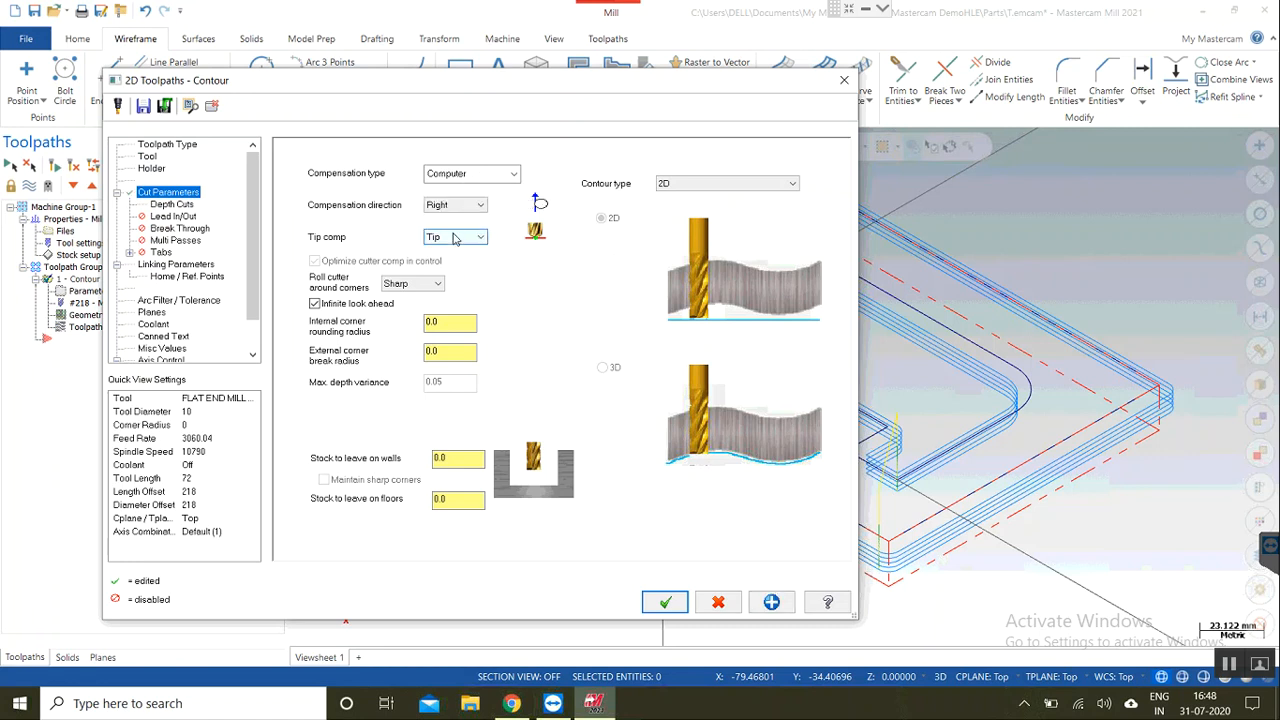
{"action": "left_click", "coordinate": [677, 605]}
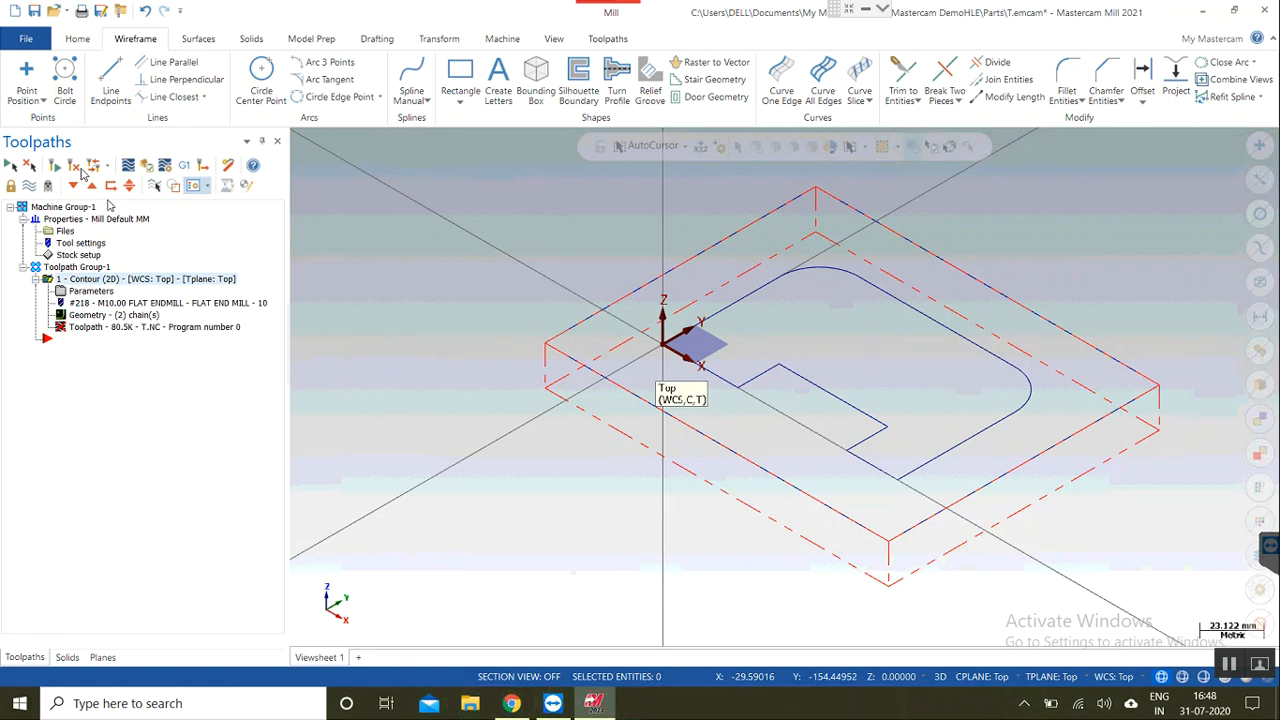
{"action": "left_click", "coordinate": [80, 169]}
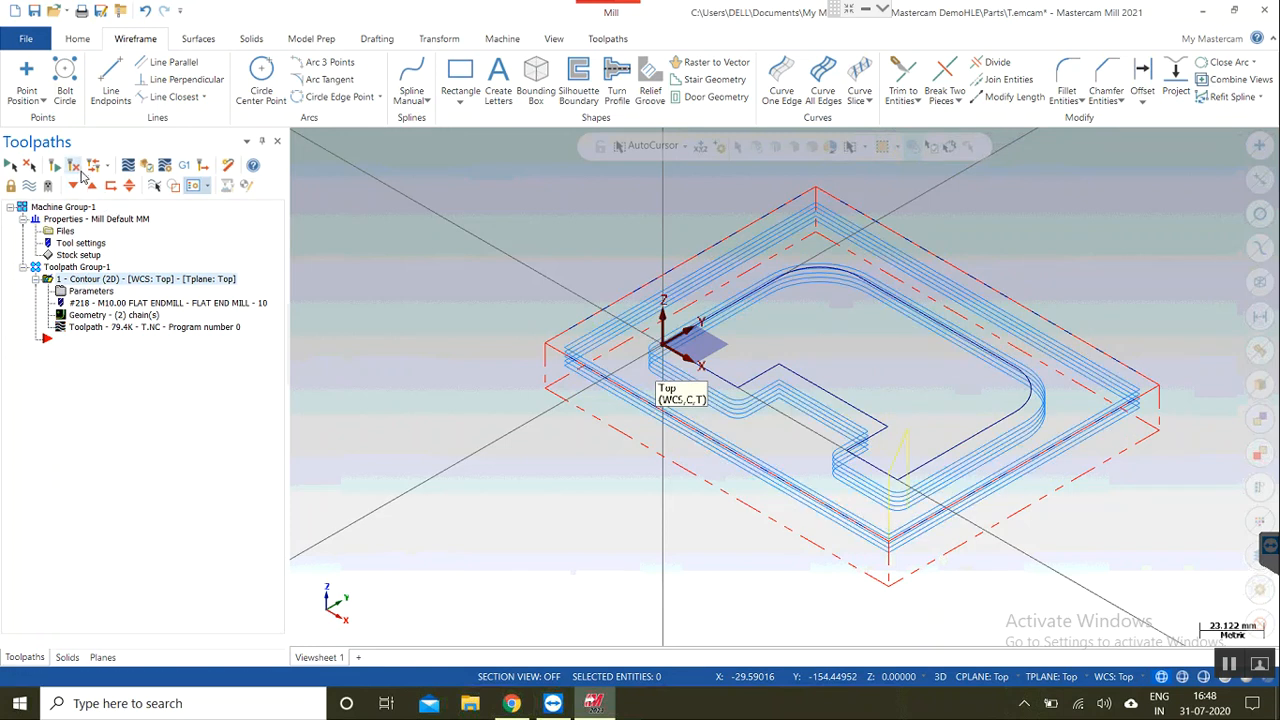
Step: Simulate the right-compensated contour toolpath on the stock to its last move, and close the simulator
{"action": "double_click", "coordinate": [115, 335]}
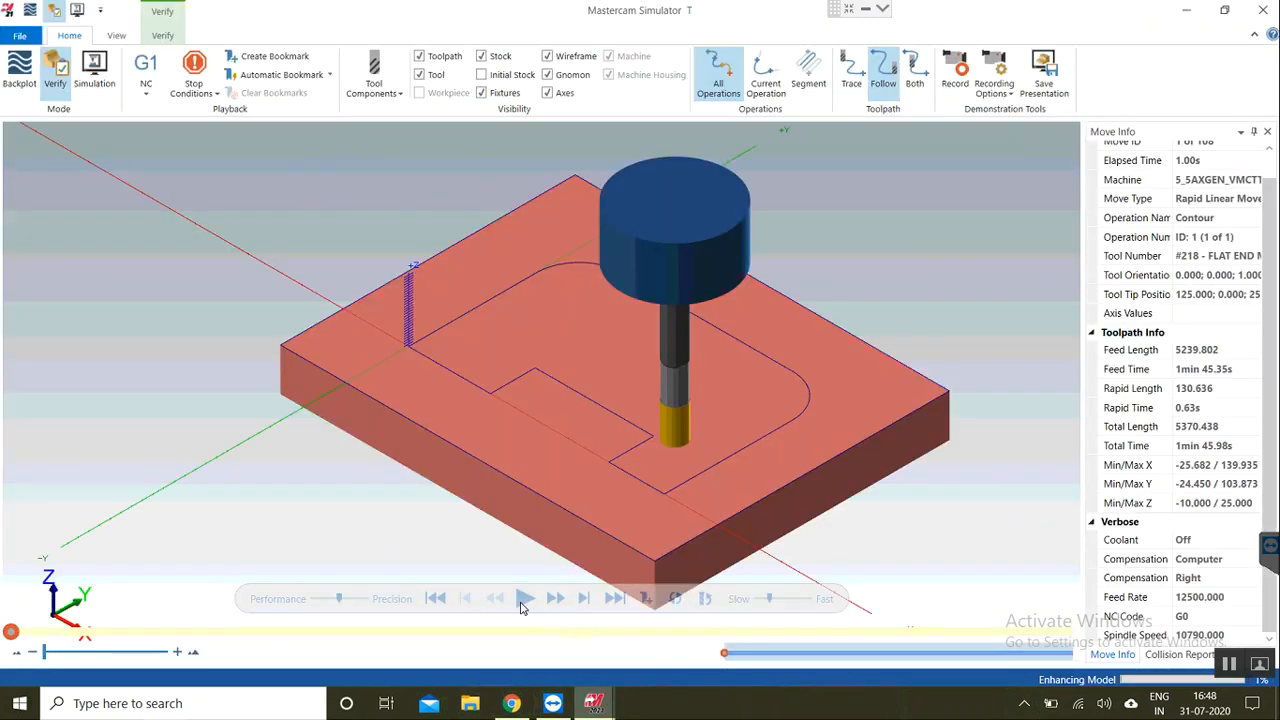
{"action": "left_click", "coordinate": [522, 604]}
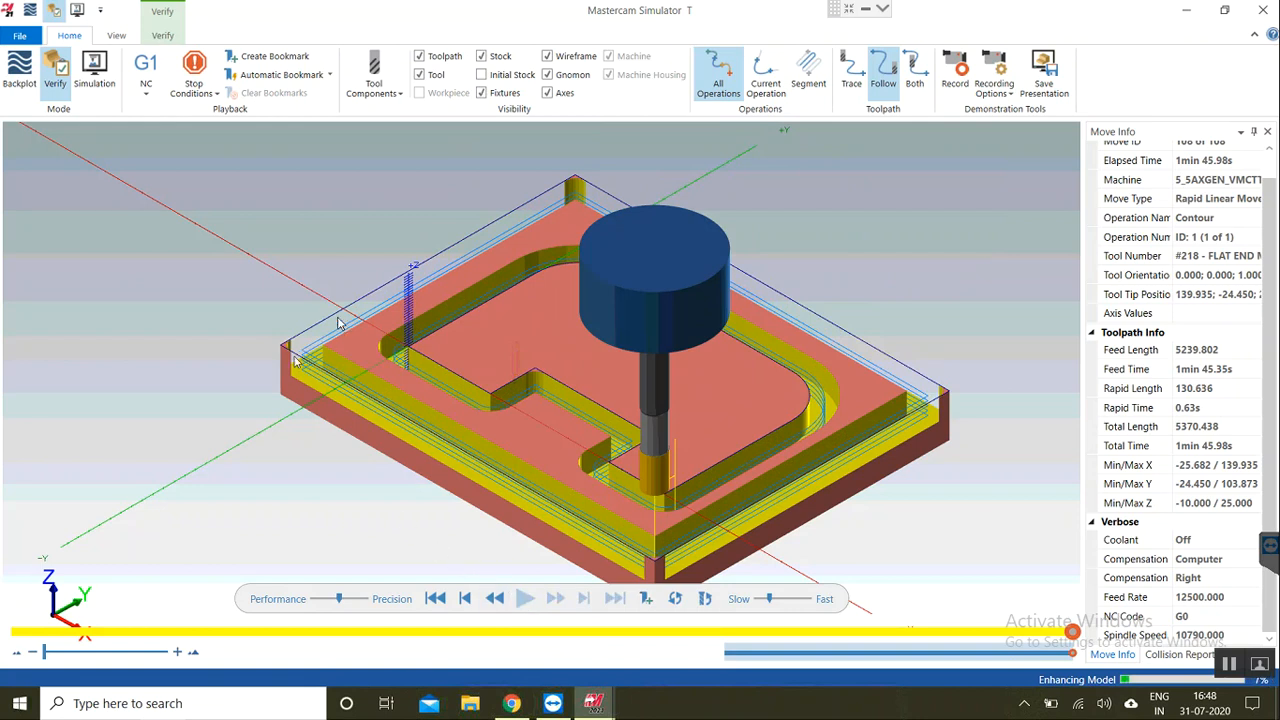
{"action": "left_click", "coordinate": [1264, 12]}
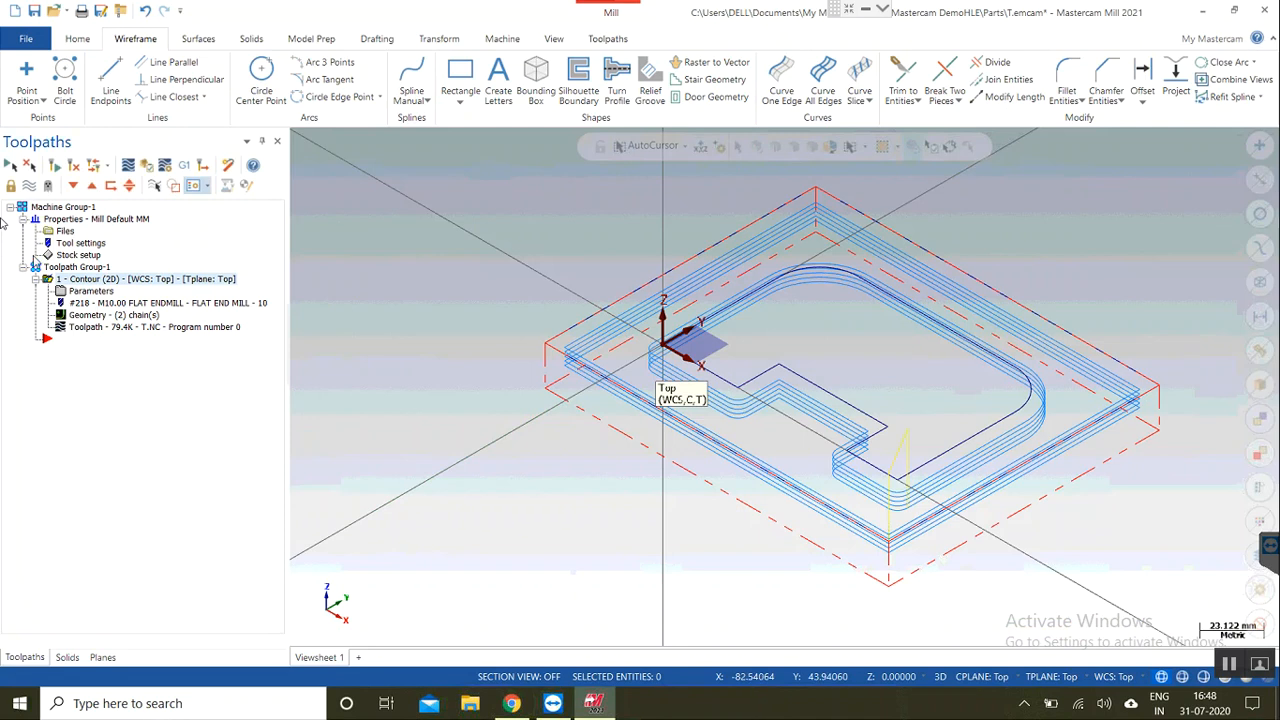
Step: Set the contour's compensation type to Off, regenerate the toolpath, and inspect it around both chains
{"action": "left_click", "coordinate": [89, 291]}
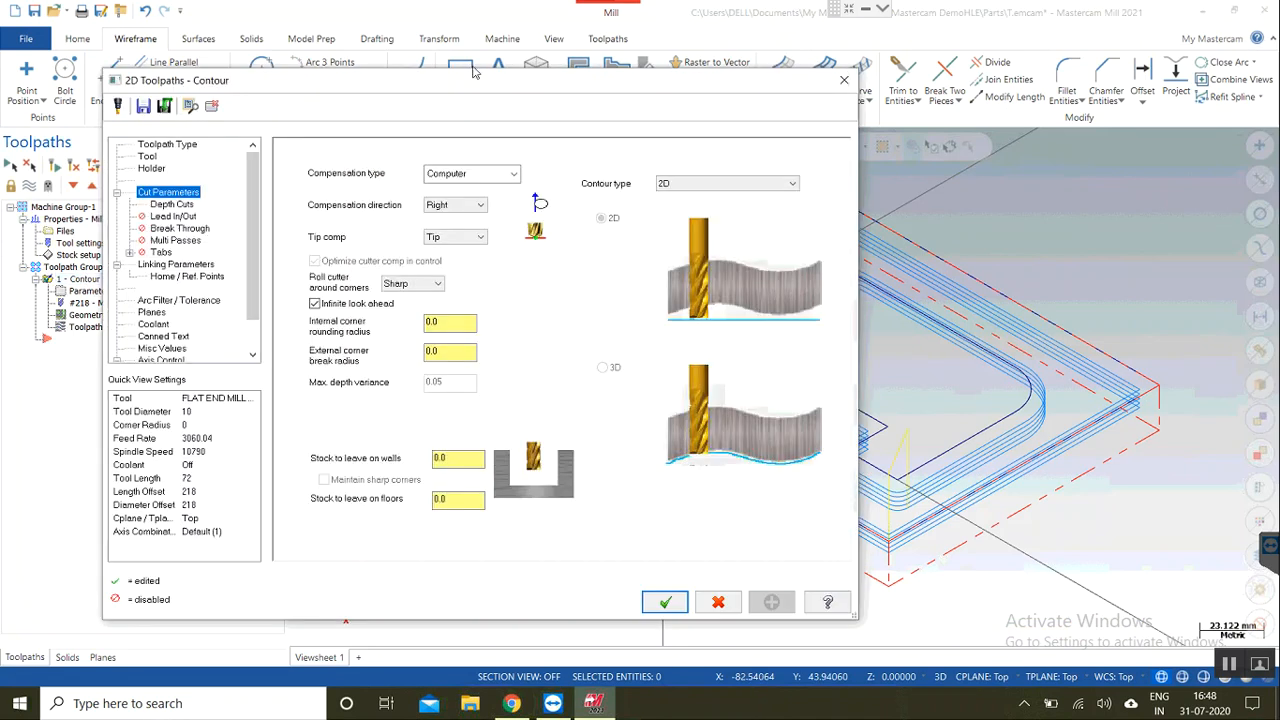
{"action": "left_click", "coordinate": [508, 174]}
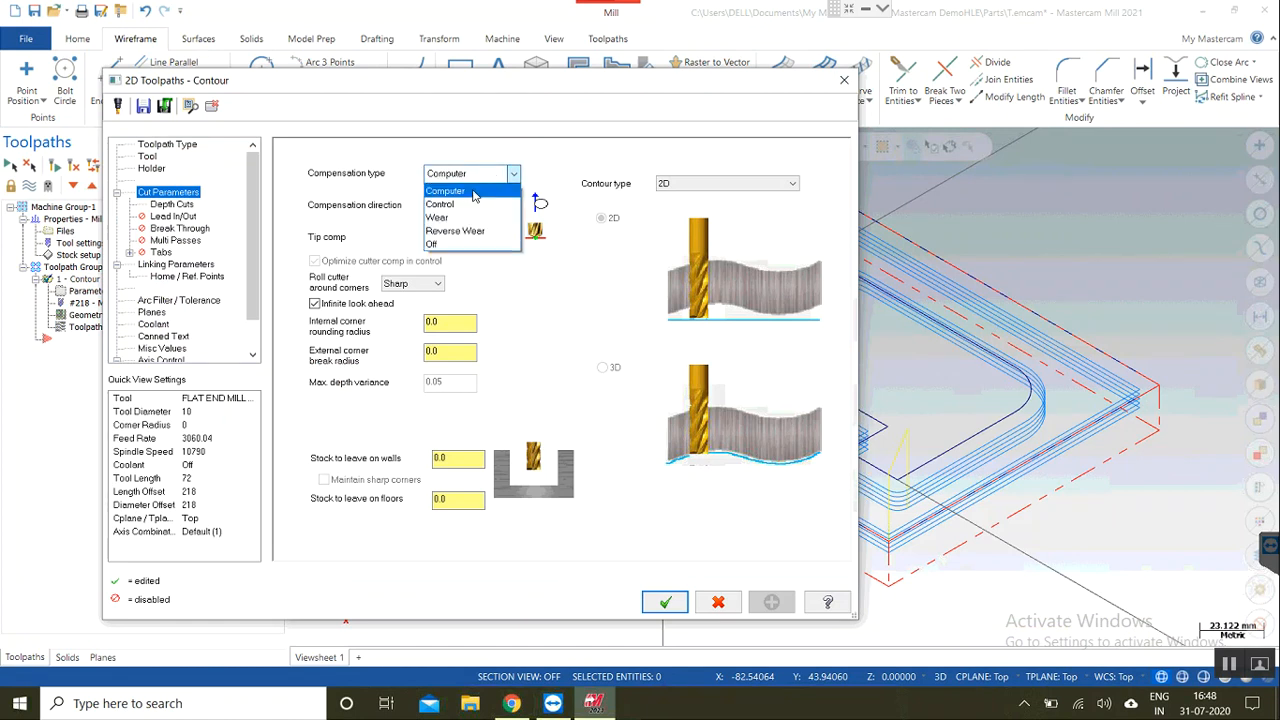
{"action": "left_click", "coordinate": [435, 246]}
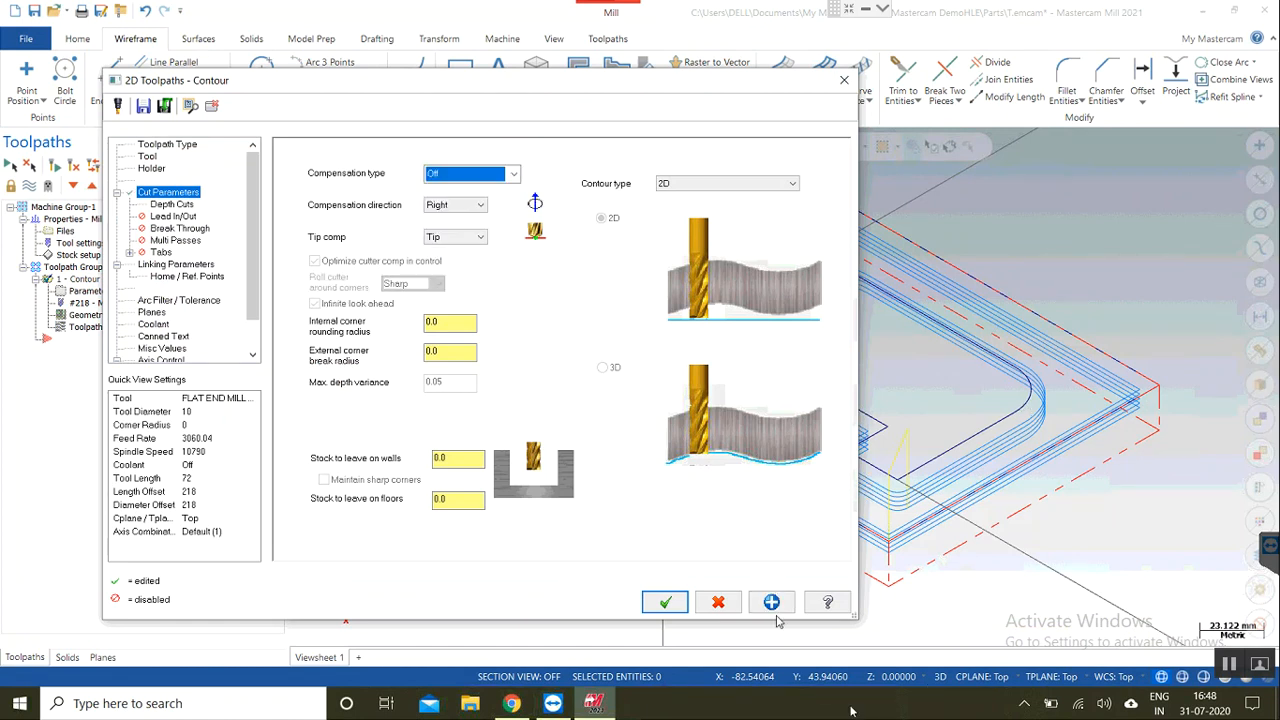
{"action": "left_click", "coordinate": [665, 601]}
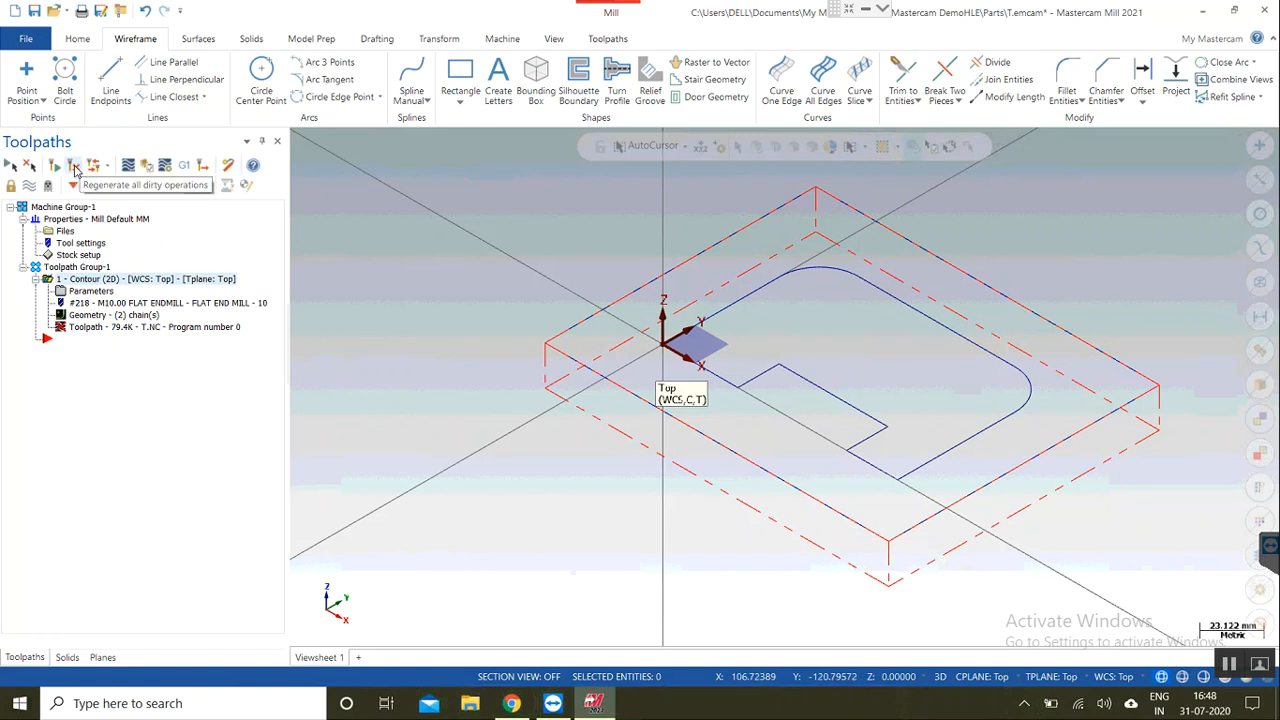
{"action": "left_click", "coordinate": [72, 167]}
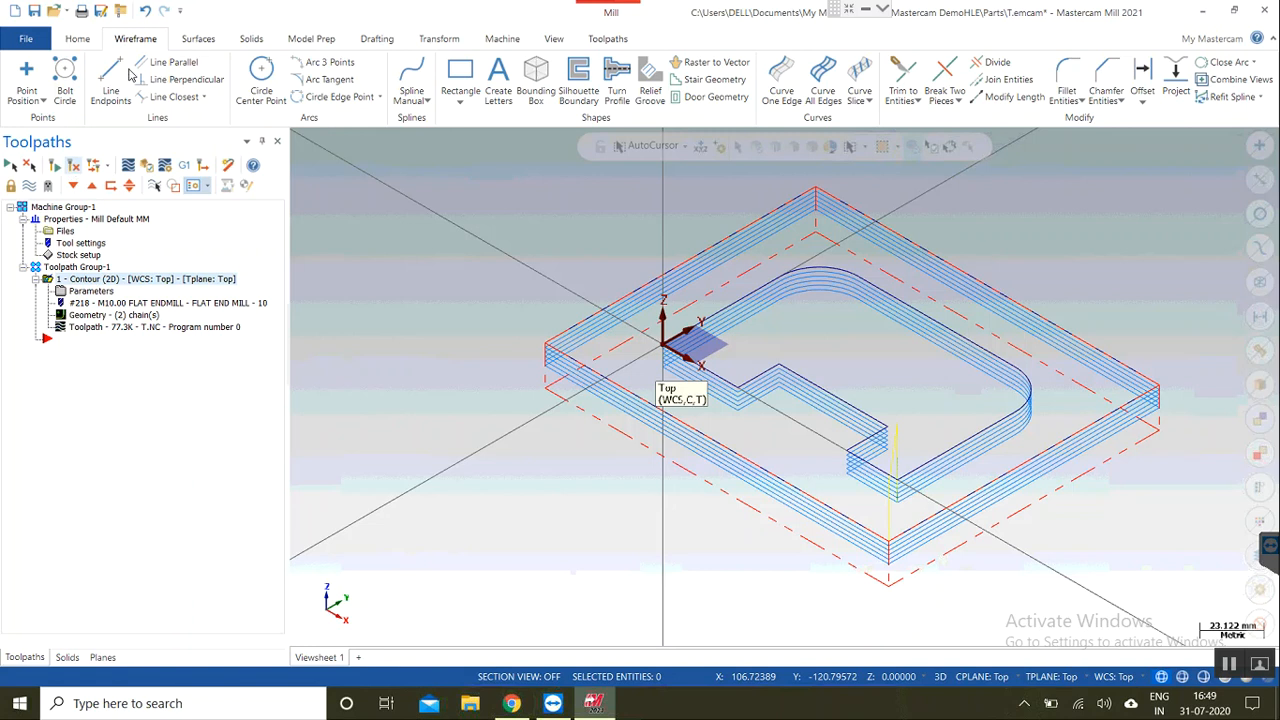
{"action": "scroll", "coordinate": [1098, 341], "scroll_direction": "up", "scroll_amount": 1}
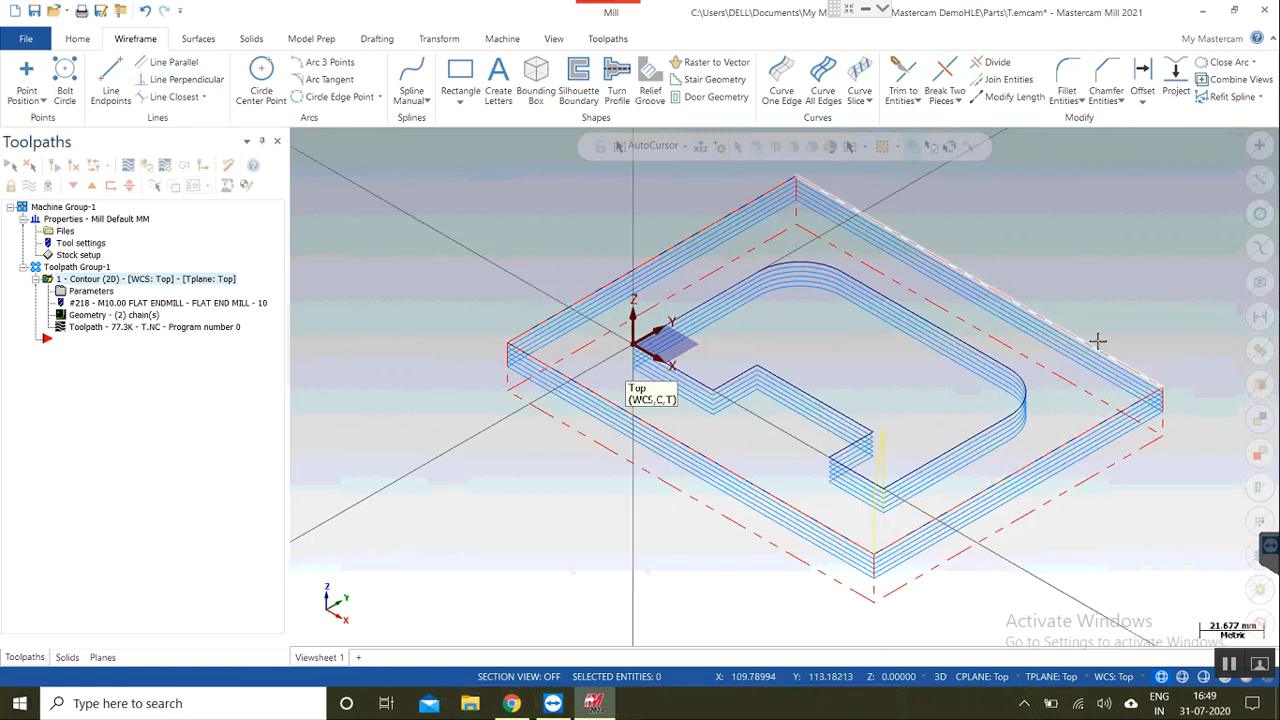
{"action": "scroll", "coordinate": [1098, 341], "scroll_direction": "up", "scroll_amount": 1}
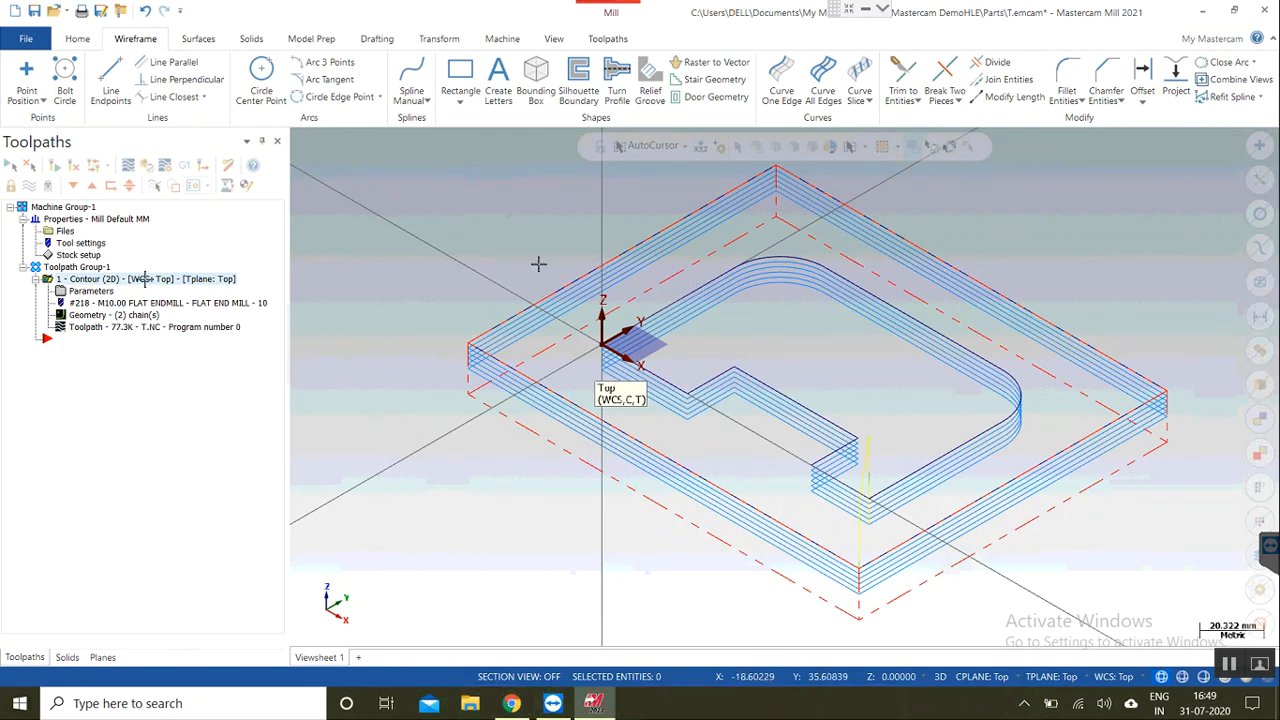
Step: Replace the contour's chain geometry with only the inner notched profile and regenerate the toolpath
{"action": "left_click", "coordinate": [97, 292]}
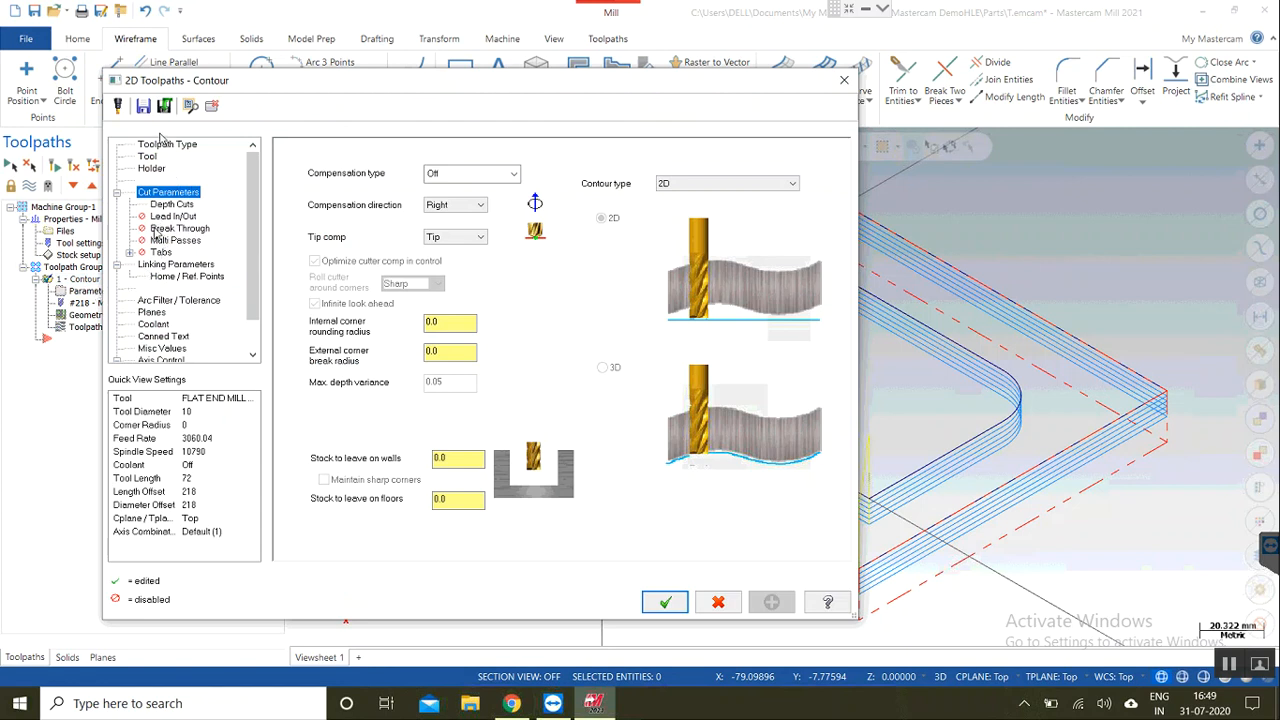
{"action": "left_click", "coordinate": [175, 146]}
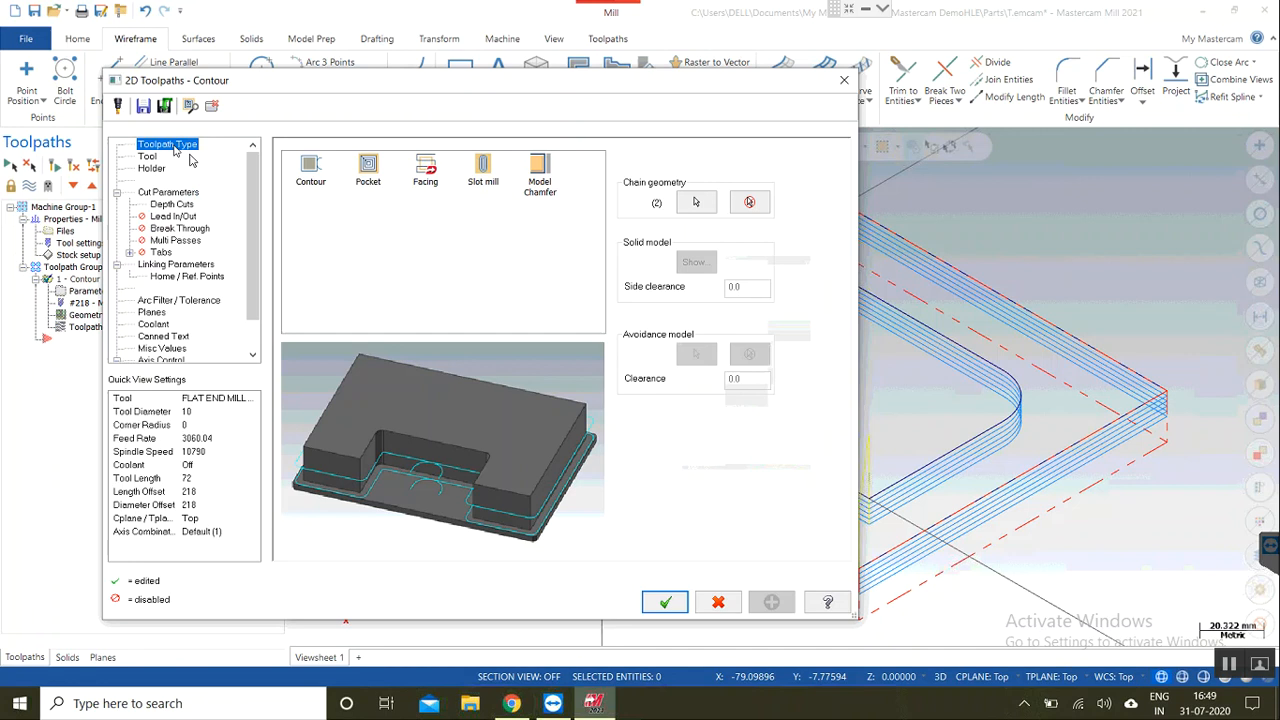
{"action": "left_click", "coordinate": [749, 202]}
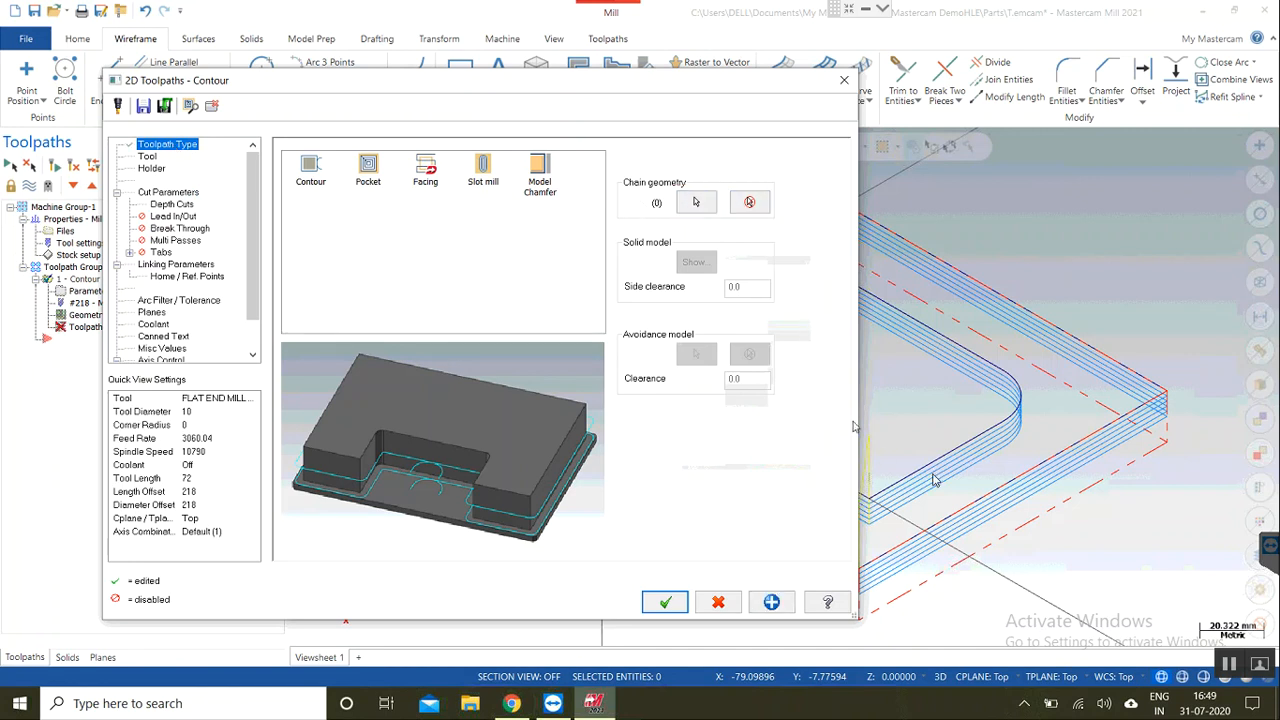
{"action": "left_click", "coordinate": [697, 202]}
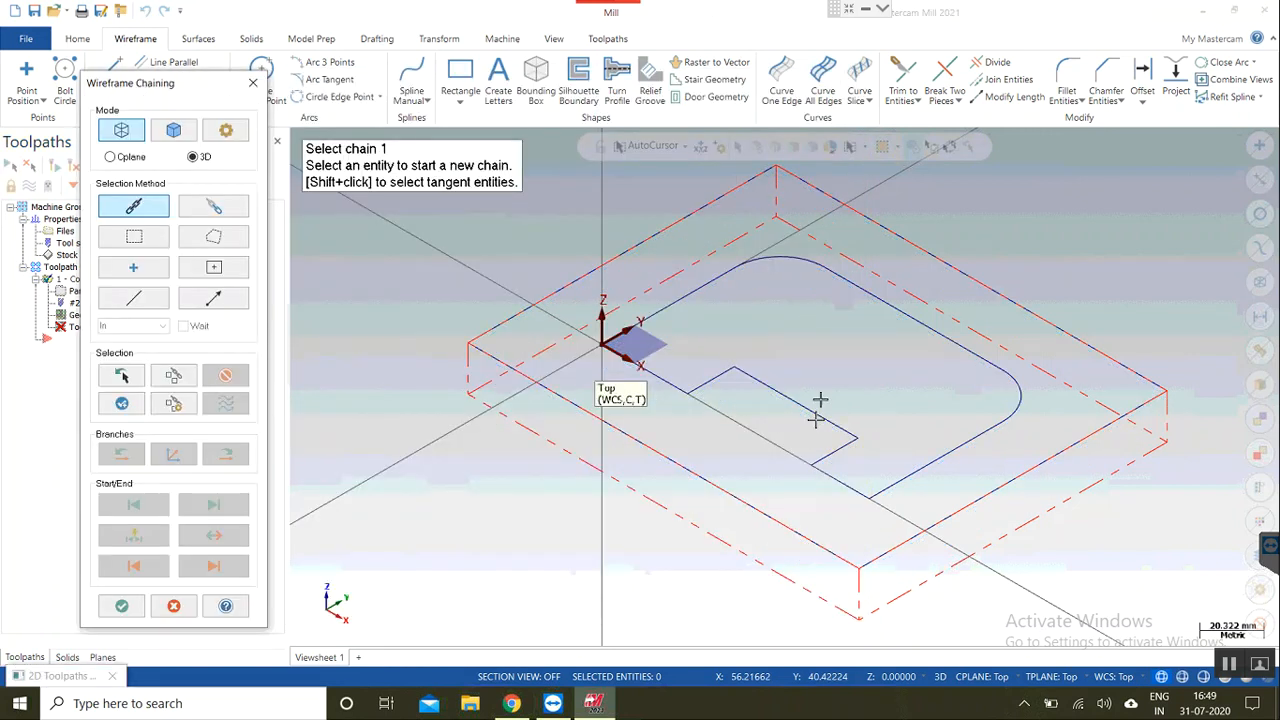
{"action": "left_click", "coordinate": [814, 420]}
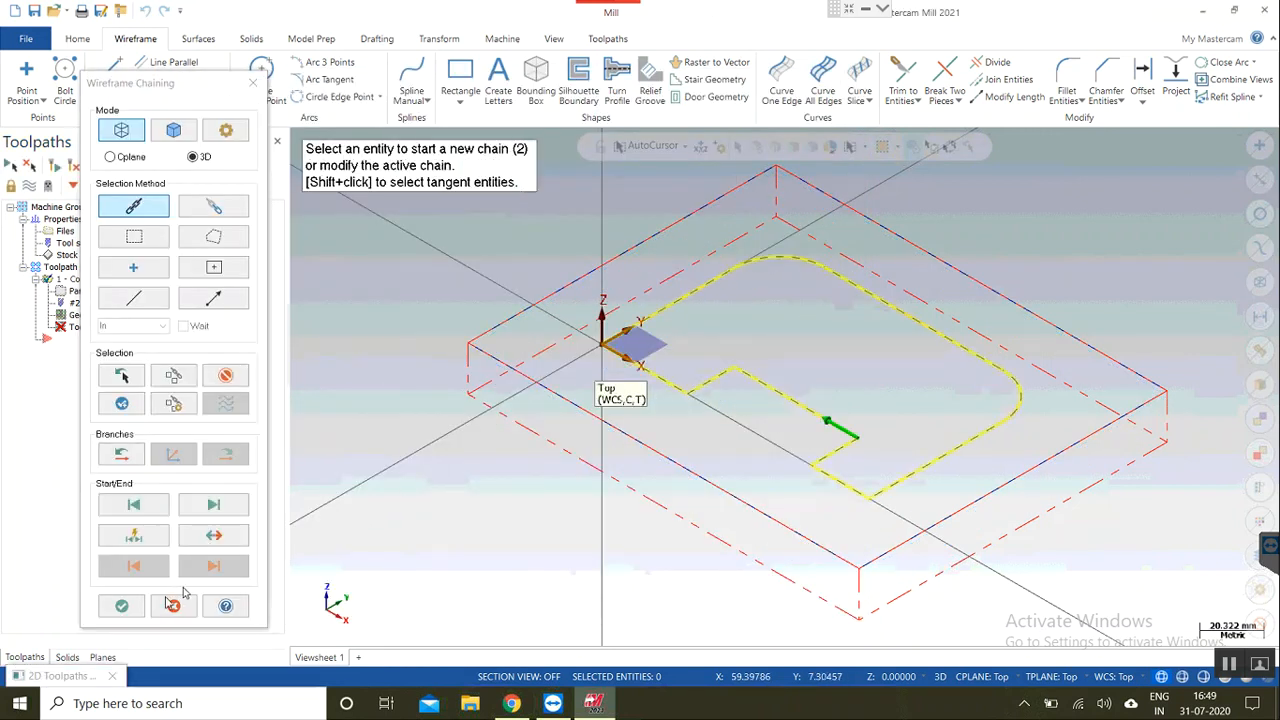
{"action": "left_click", "coordinate": [124, 607]}
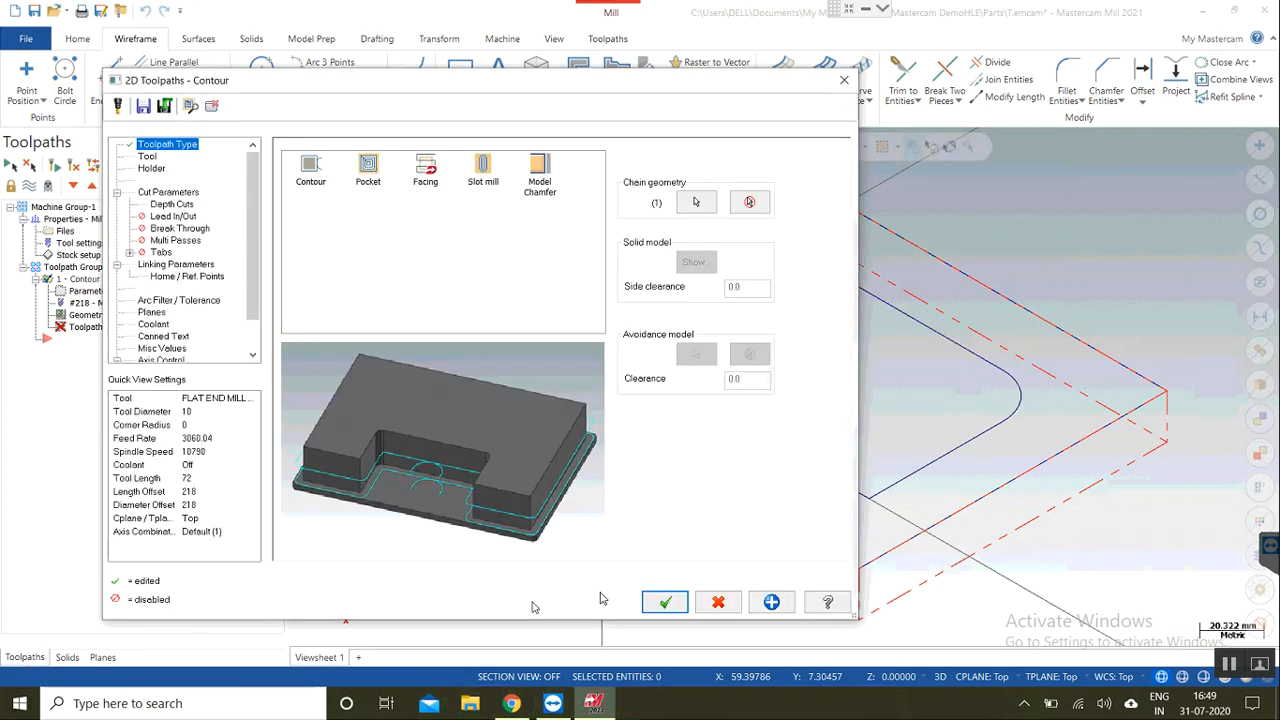
{"action": "left_click", "coordinate": [665, 601]}
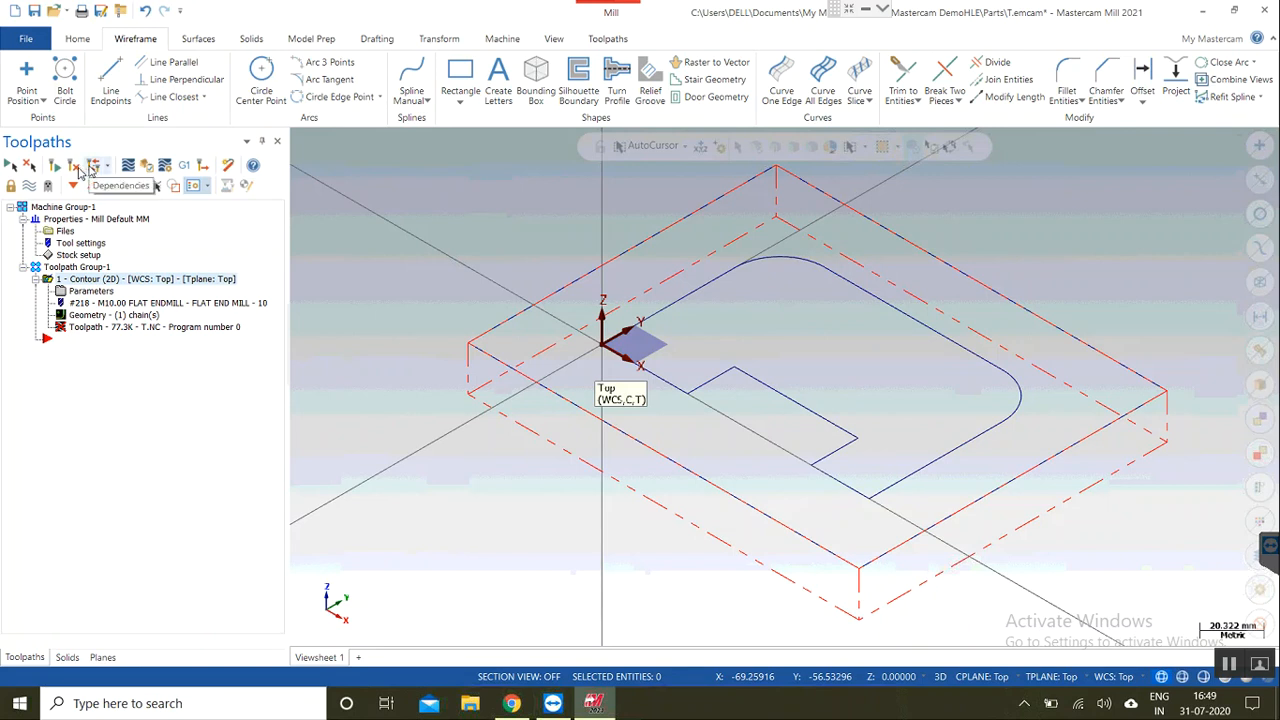
{"action": "left_click", "coordinate": [75, 167]}
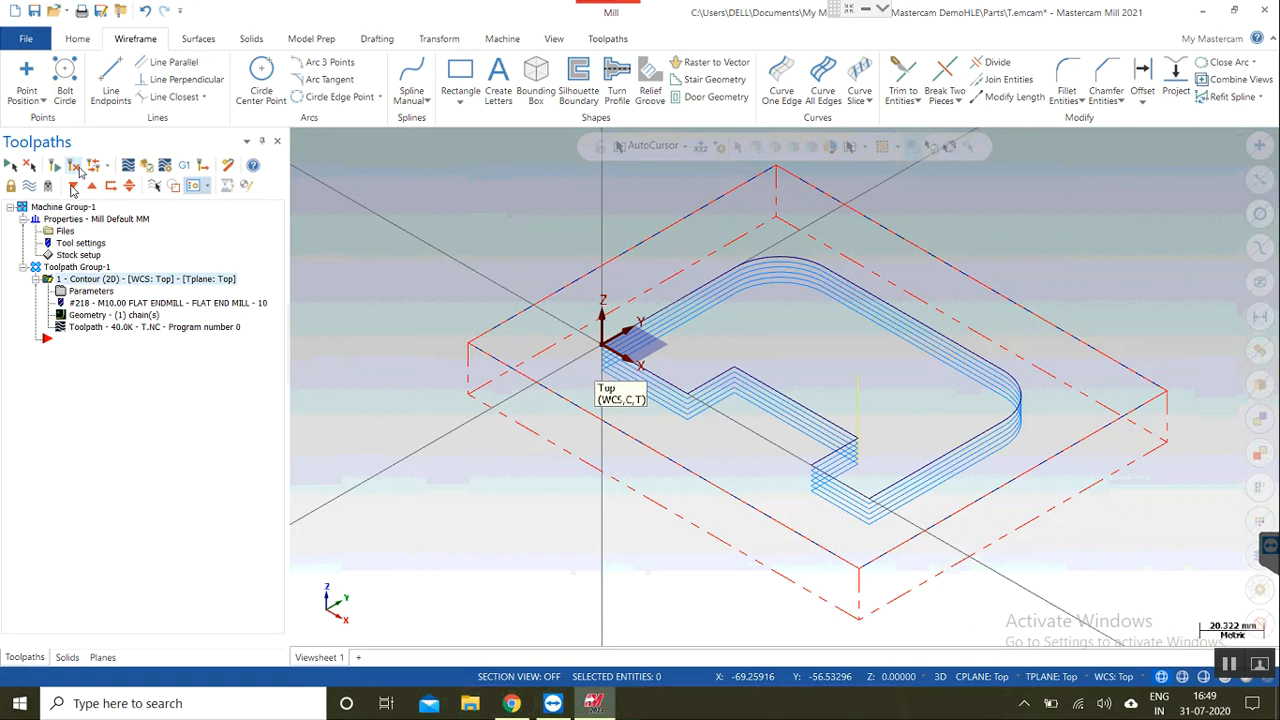
Step: Enable tapered walls with a taper angle of 12 in the contour's depth cuts and regenerate the toolpath
{"action": "left_click", "coordinate": [87, 292]}
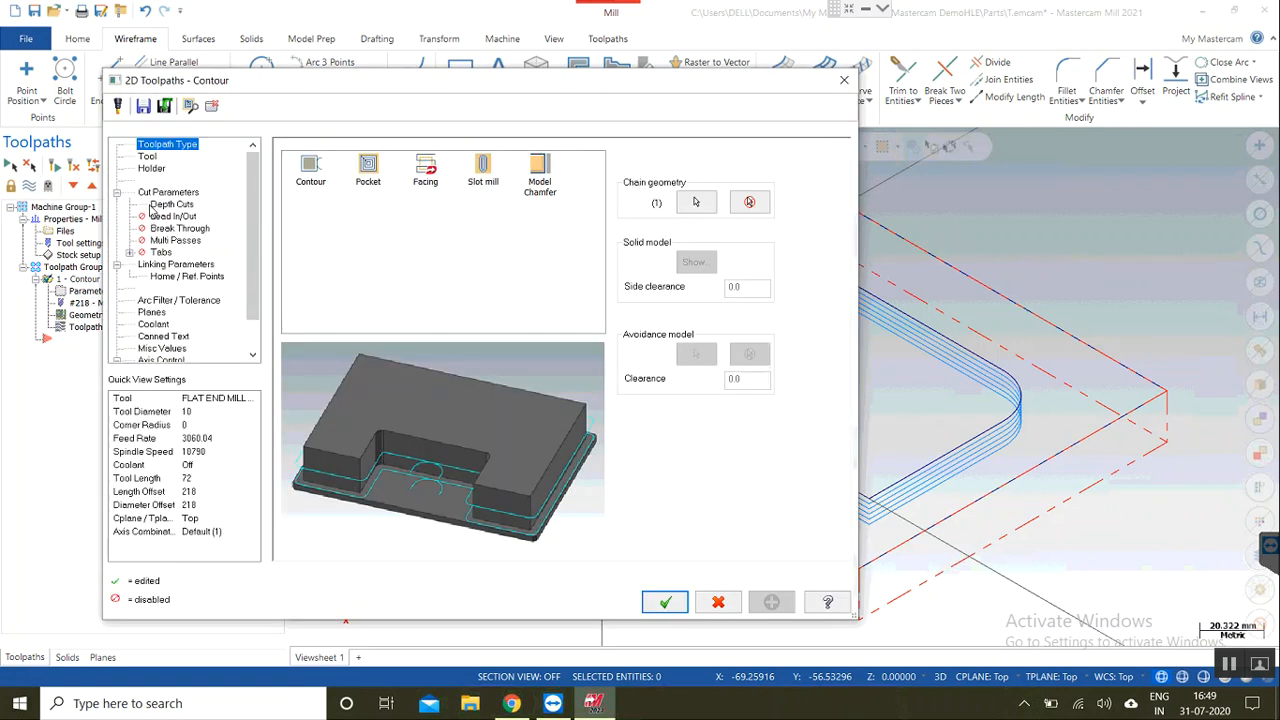
{"action": "left_click", "coordinate": [166, 196]}
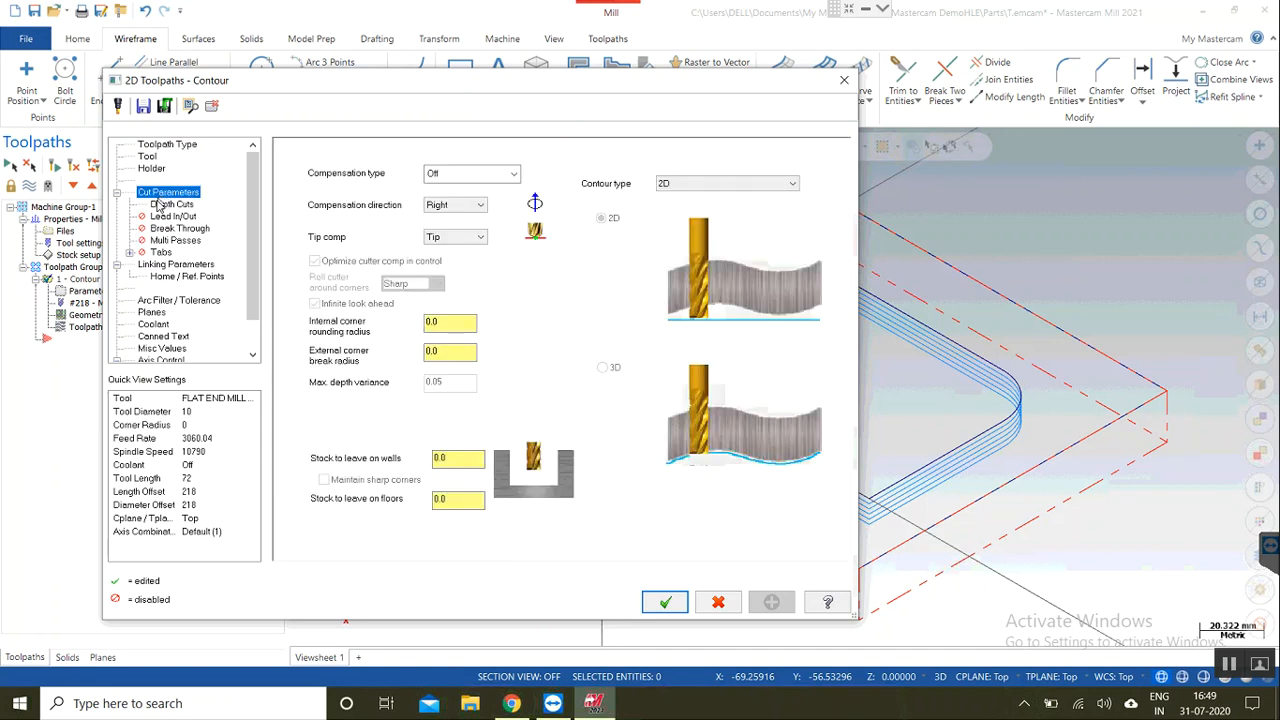
{"action": "left_click", "coordinate": [162, 205]}
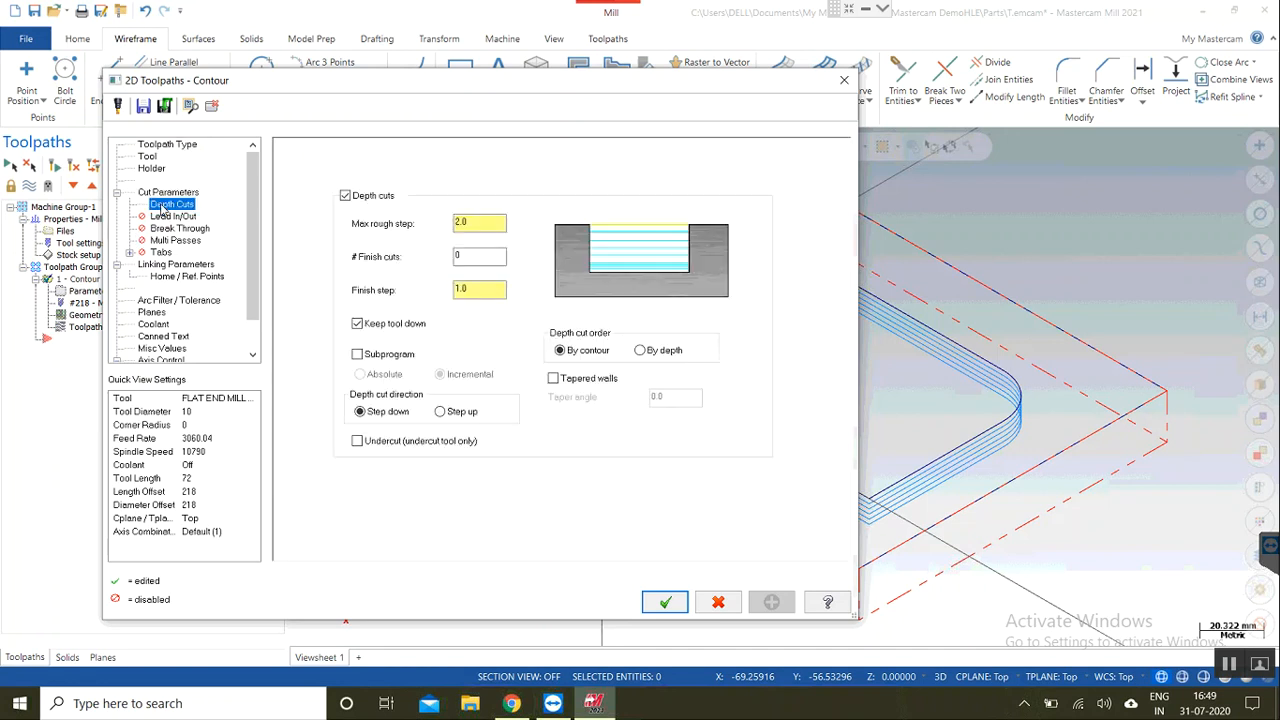
{"action": "left_click", "coordinate": [554, 379]}
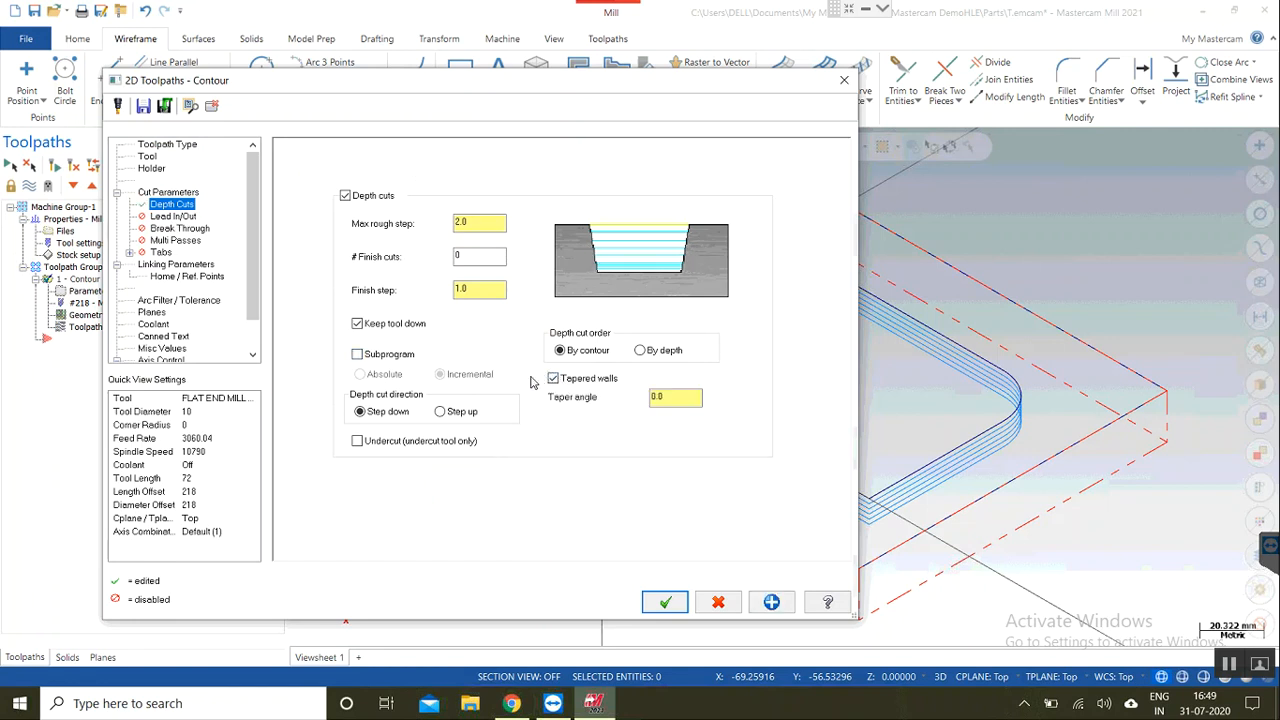
{"action": "left_click", "coordinate": [676, 401]}
{"action": "double_click", "coordinate": [676, 401]}
{"action": "left_click", "coordinate": [670, 401]}
{"action": "left_click", "coordinate": [665, 601]}
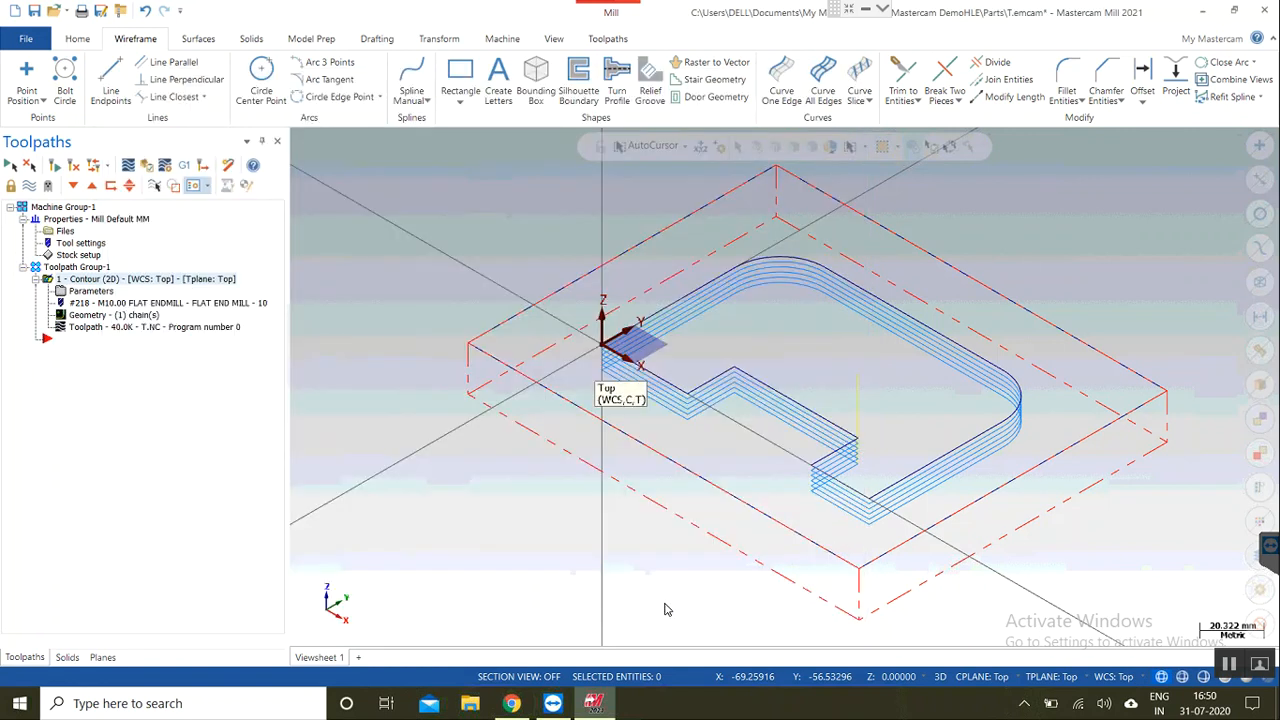
{"action": "key", "text": "alt+t"}
{"action": "left_click", "coordinate": [79, 170]}
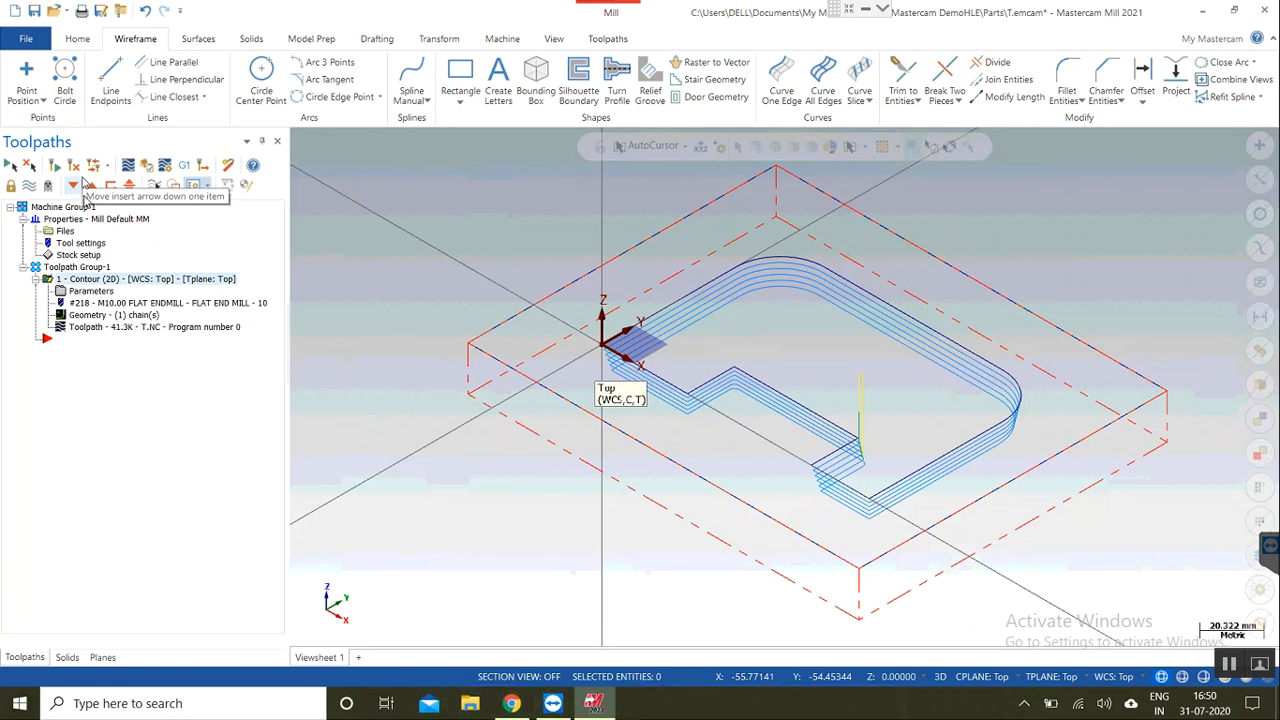
Step: Set the contour's compensation type to Computer with the direction Right, and regenerate the tapered toolpath
{"action": "left_click", "coordinate": [96, 290]}
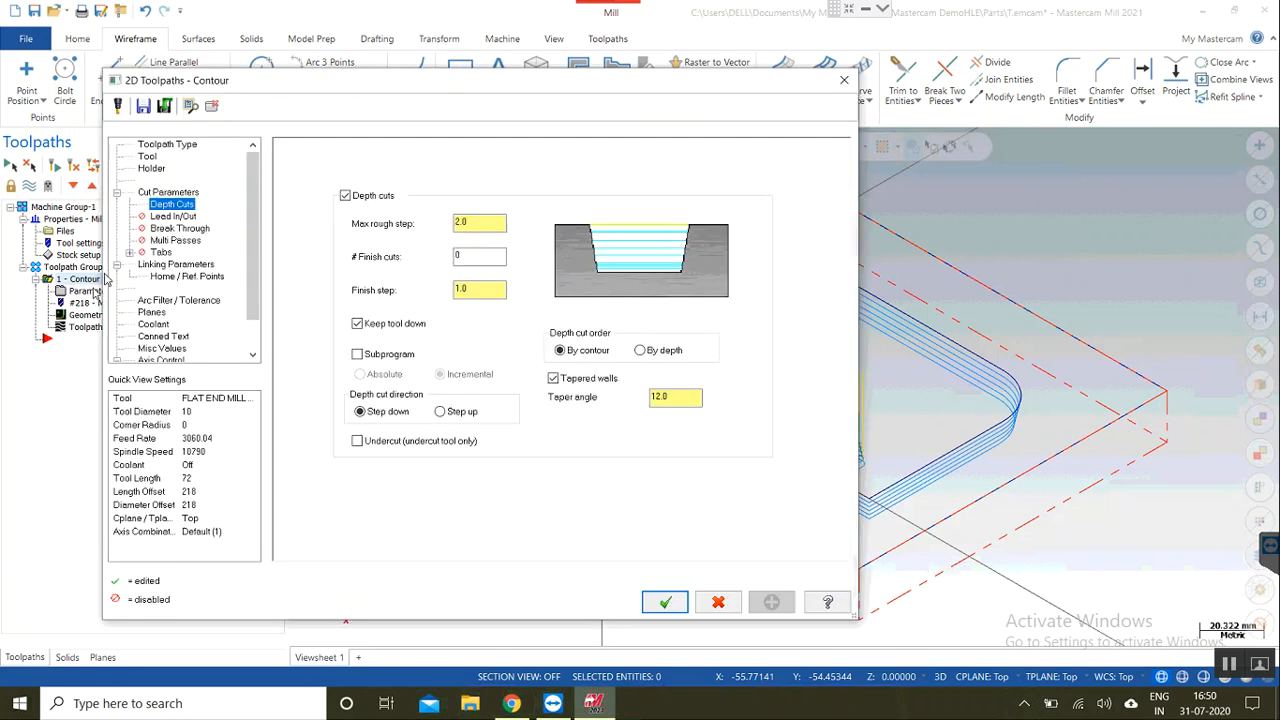
{"action": "left_click", "coordinate": [190, 196]}
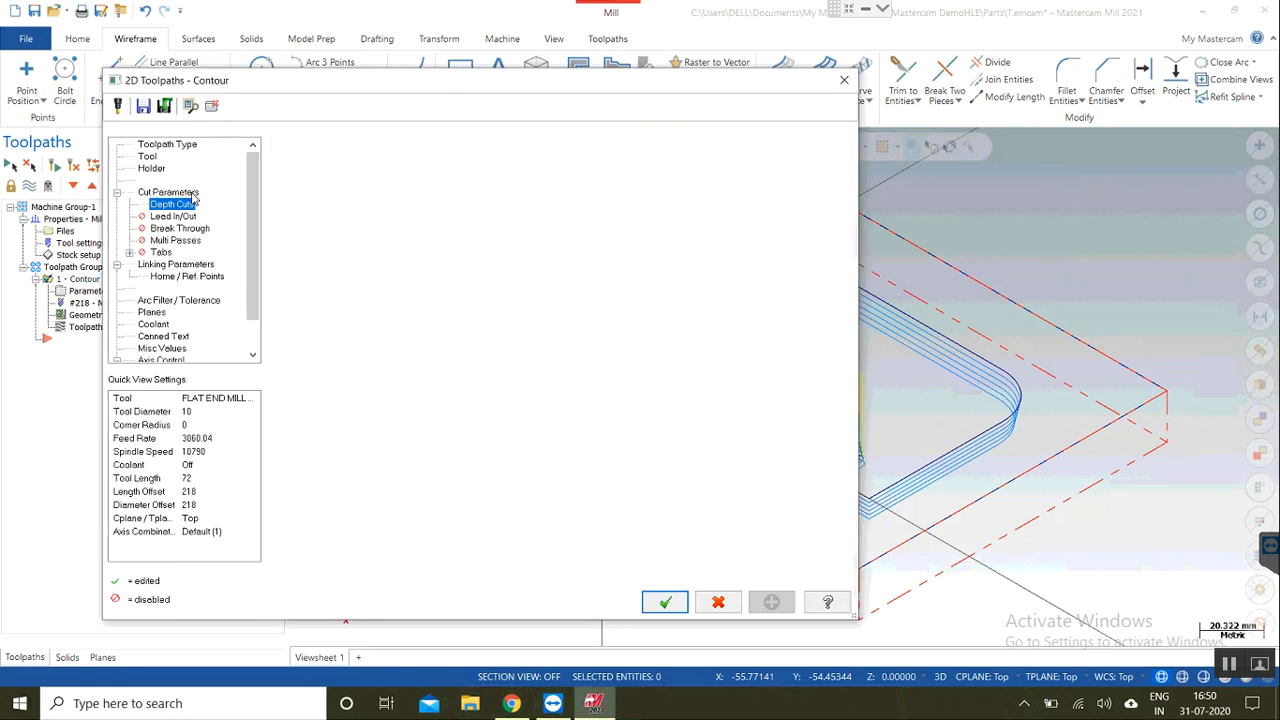
{"action": "left_click", "coordinate": [466, 208]}
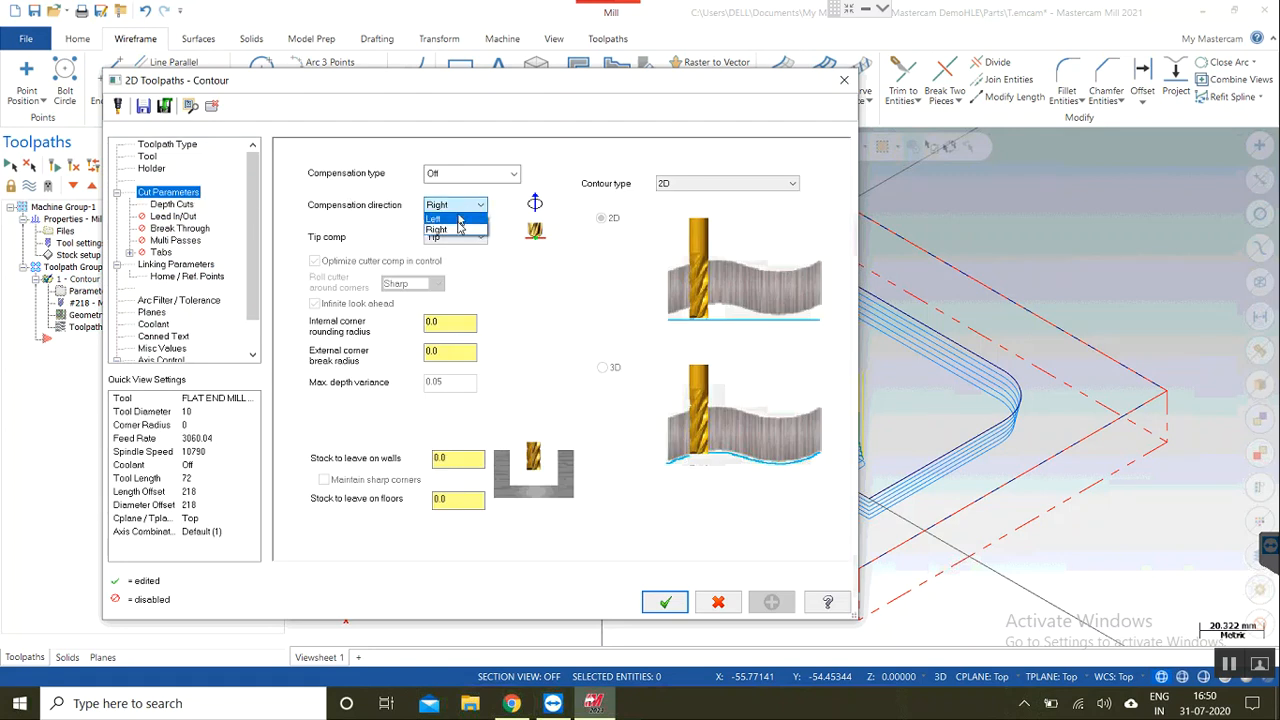
{"action": "left_click", "coordinate": [456, 229]}
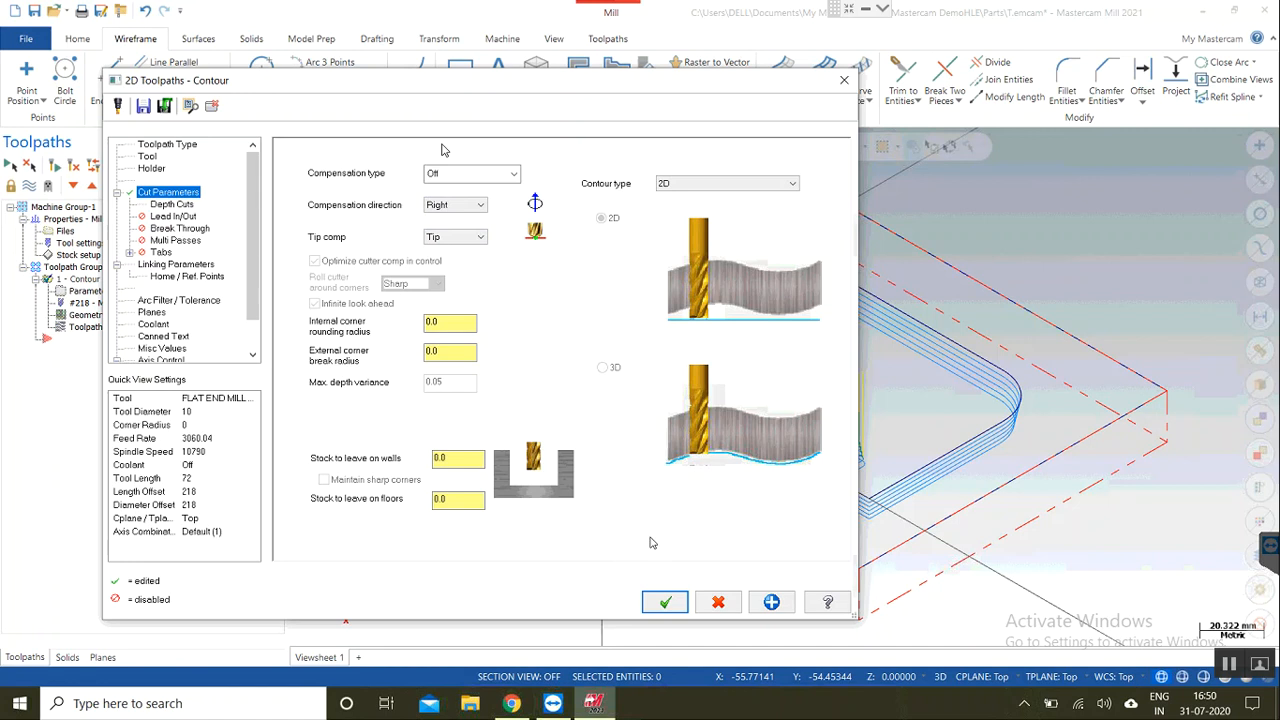
{"action": "left_click", "coordinate": [458, 175]}
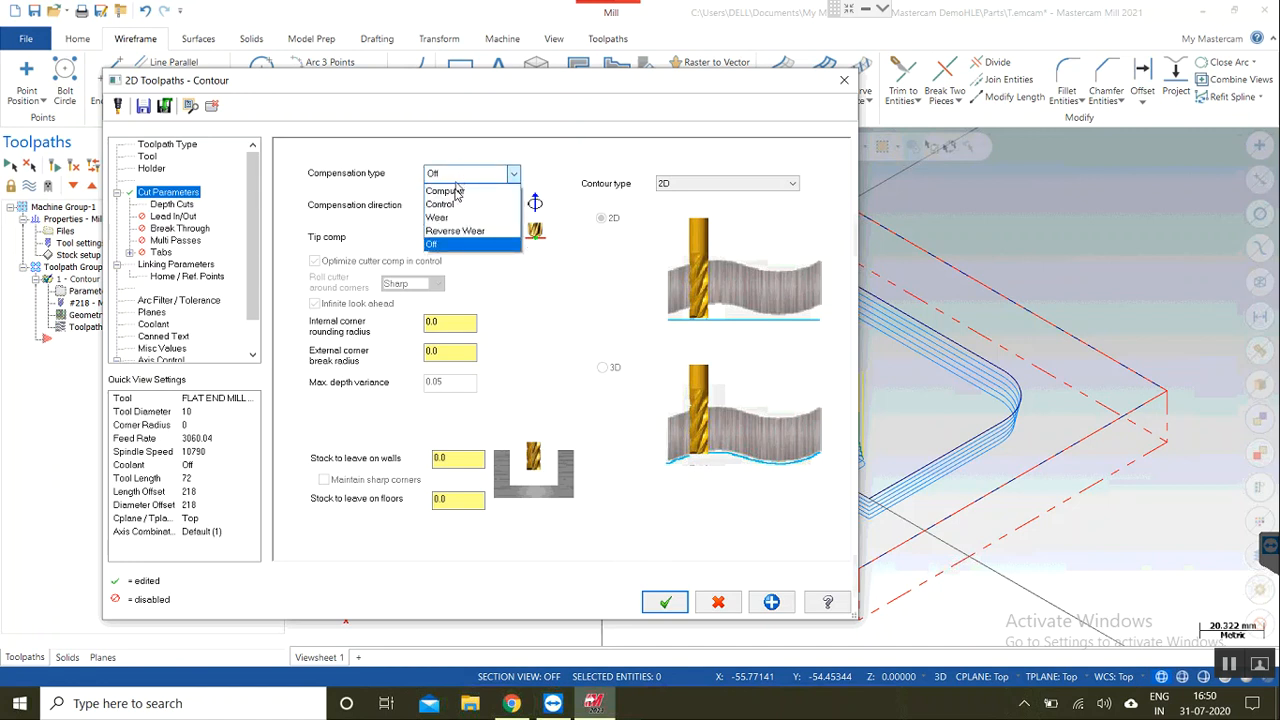
{"action": "left_click", "coordinate": [456, 191]}
{"action": "left_click", "coordinate": [665, 601]}
{"action": "key", "text": "alt+t"}
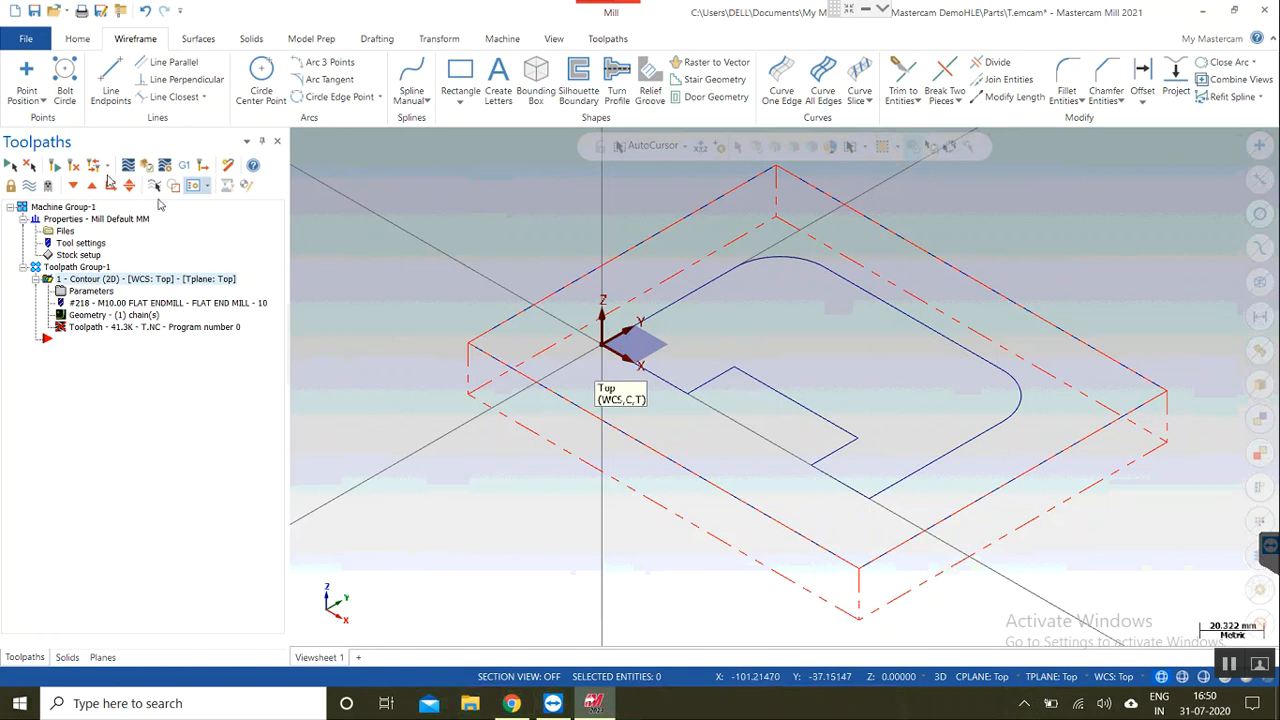
{"action": "left_click", "coordinate": [74, 167]}
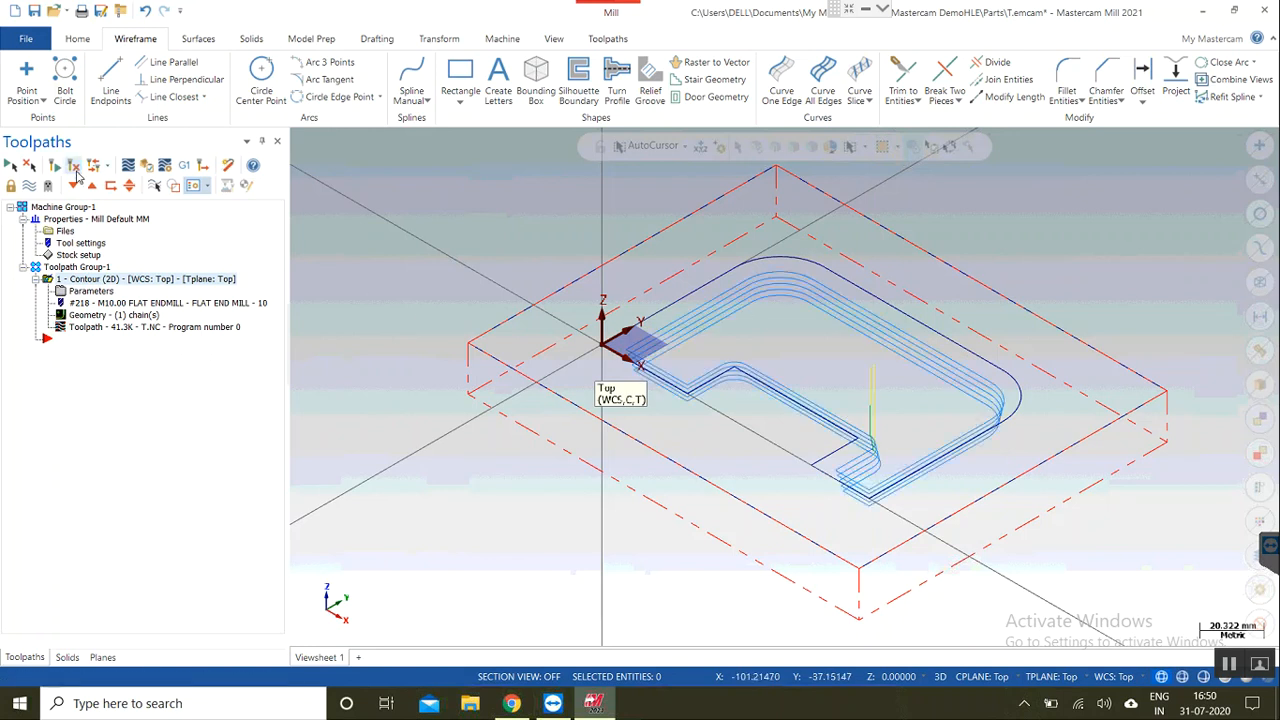
Step: Set the contour's compensation direction to Left in its cut parameters and regenerate the toolpath
{"action": "left_click", "coordinate": [97, 290]}
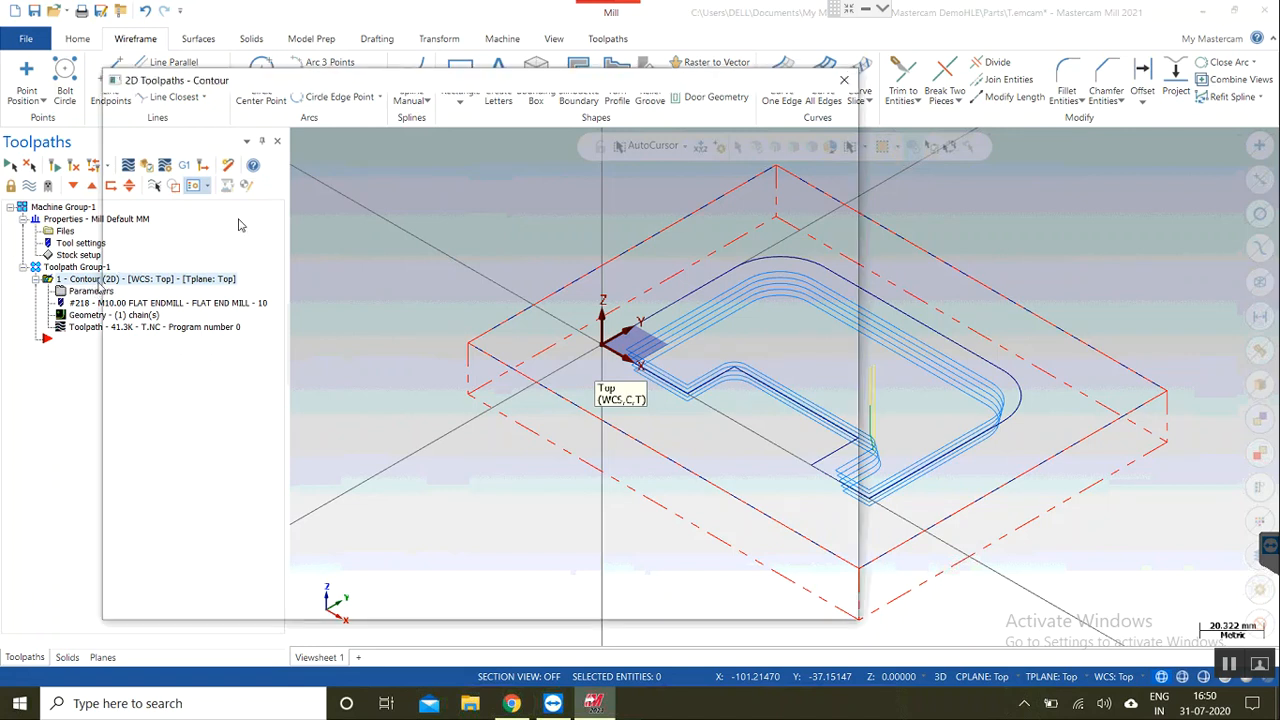
{"action": "left_click", "coordinate": [461, 207]}
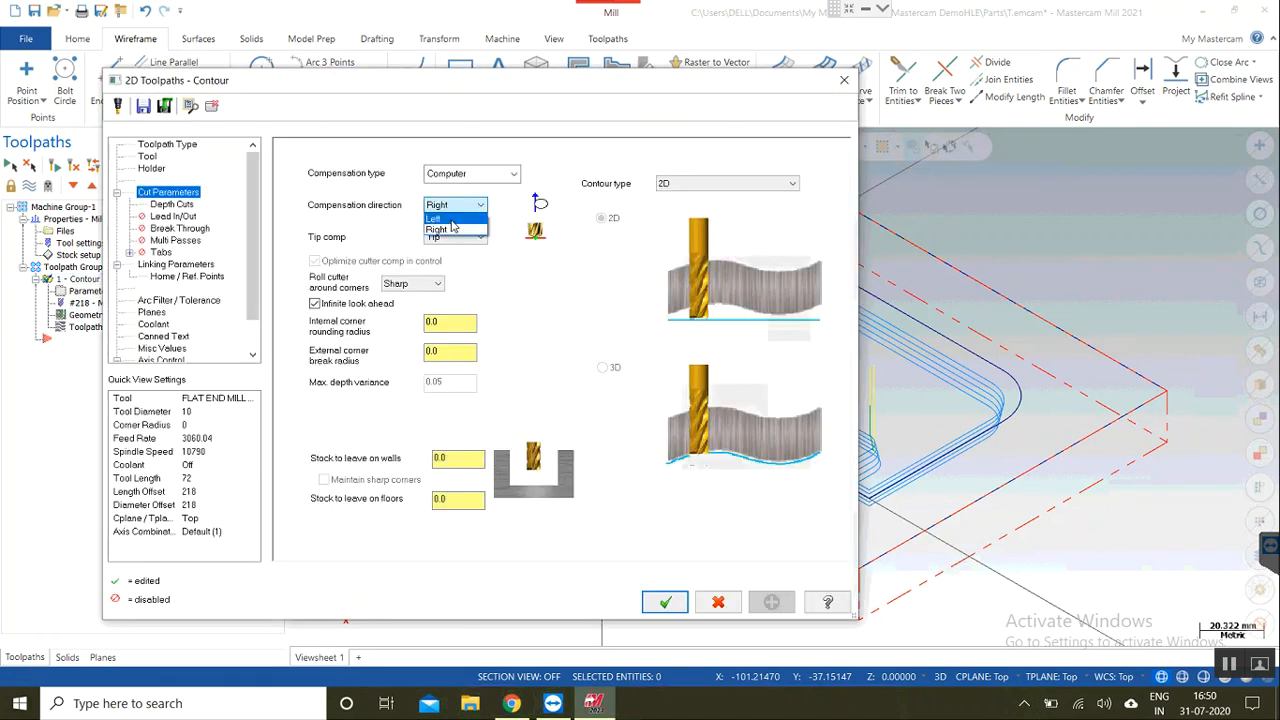
{"action": "left_click", "coordinate": [451, 221]}
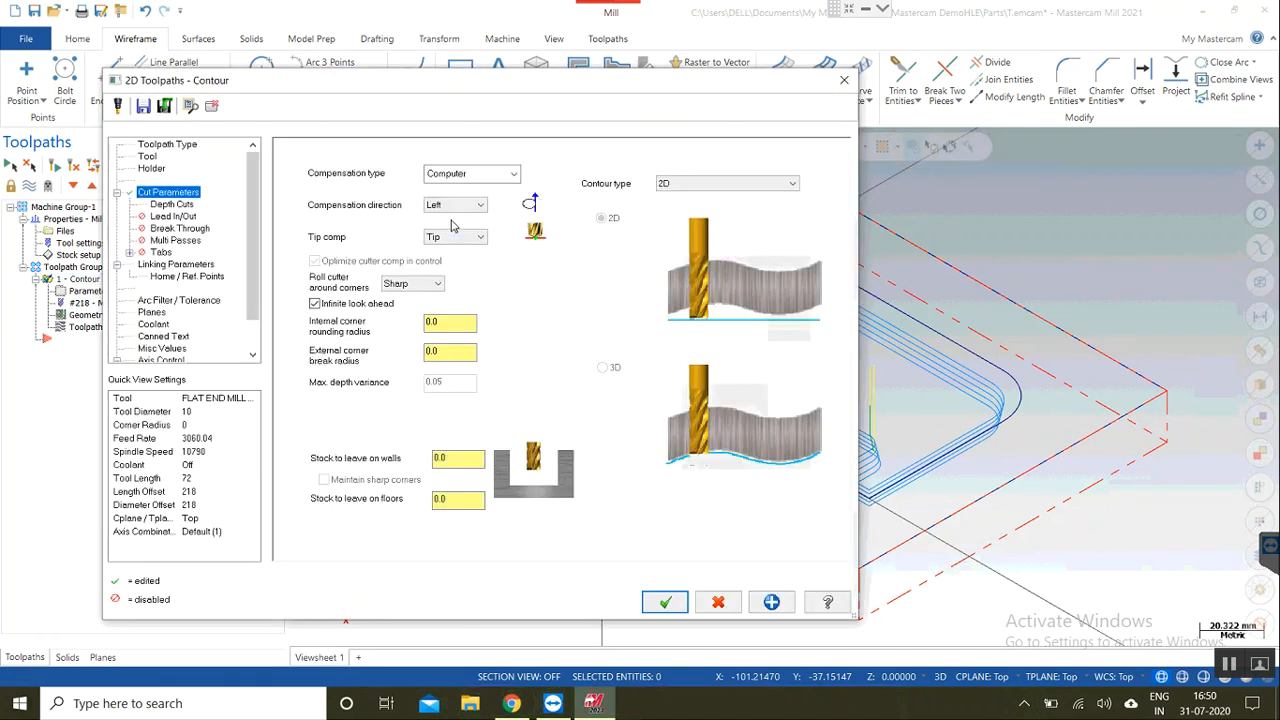
{"action": "left_click", "coordinate": [656, 610]}
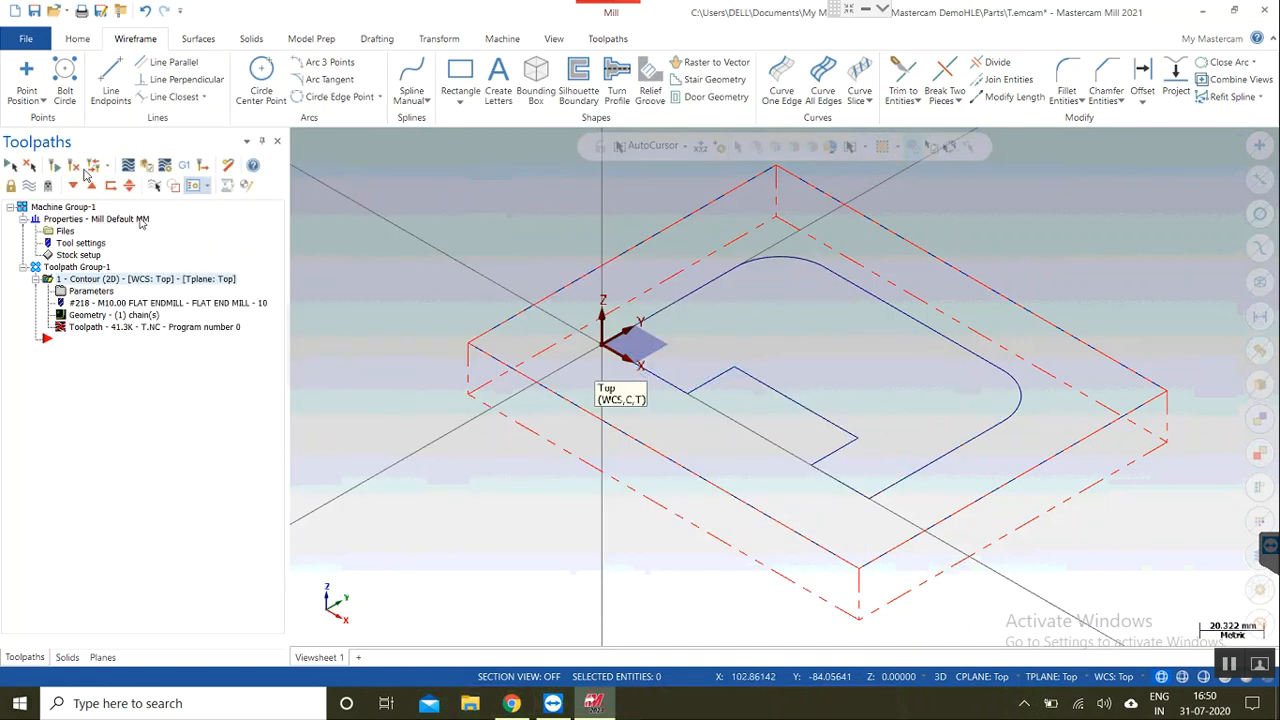
{"action": "left_click", "coordinate": [75, 167]}
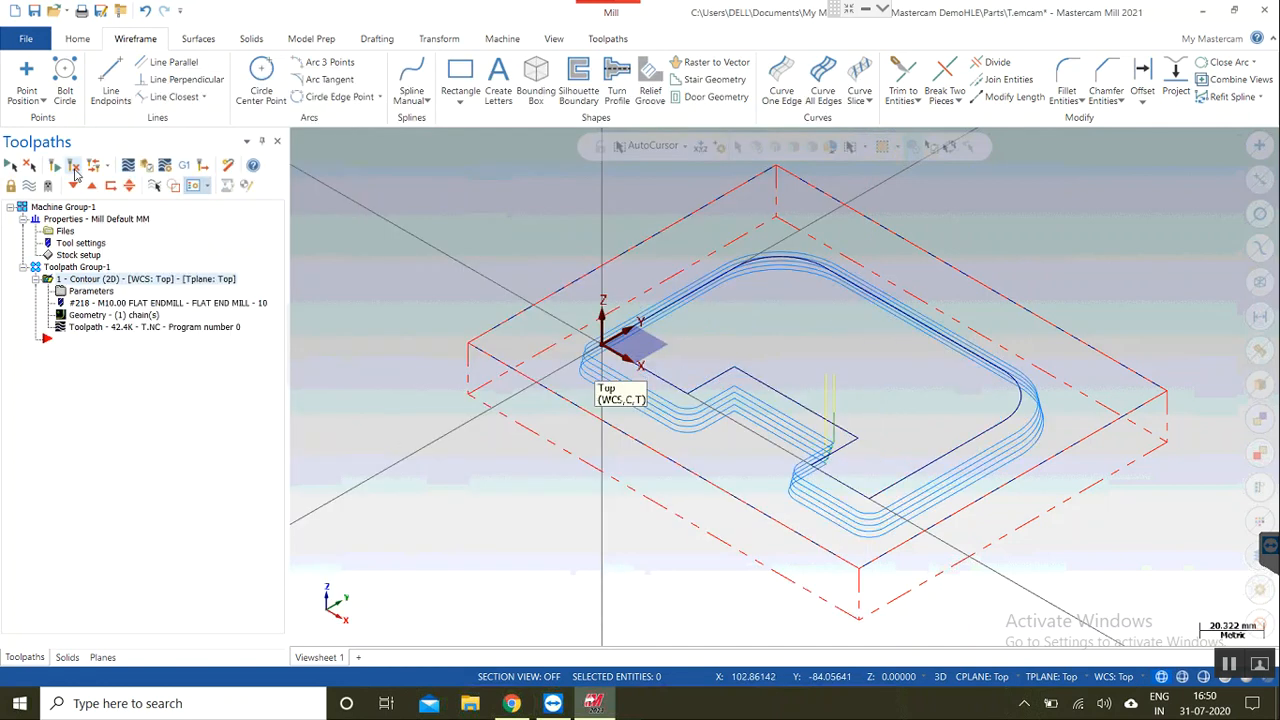
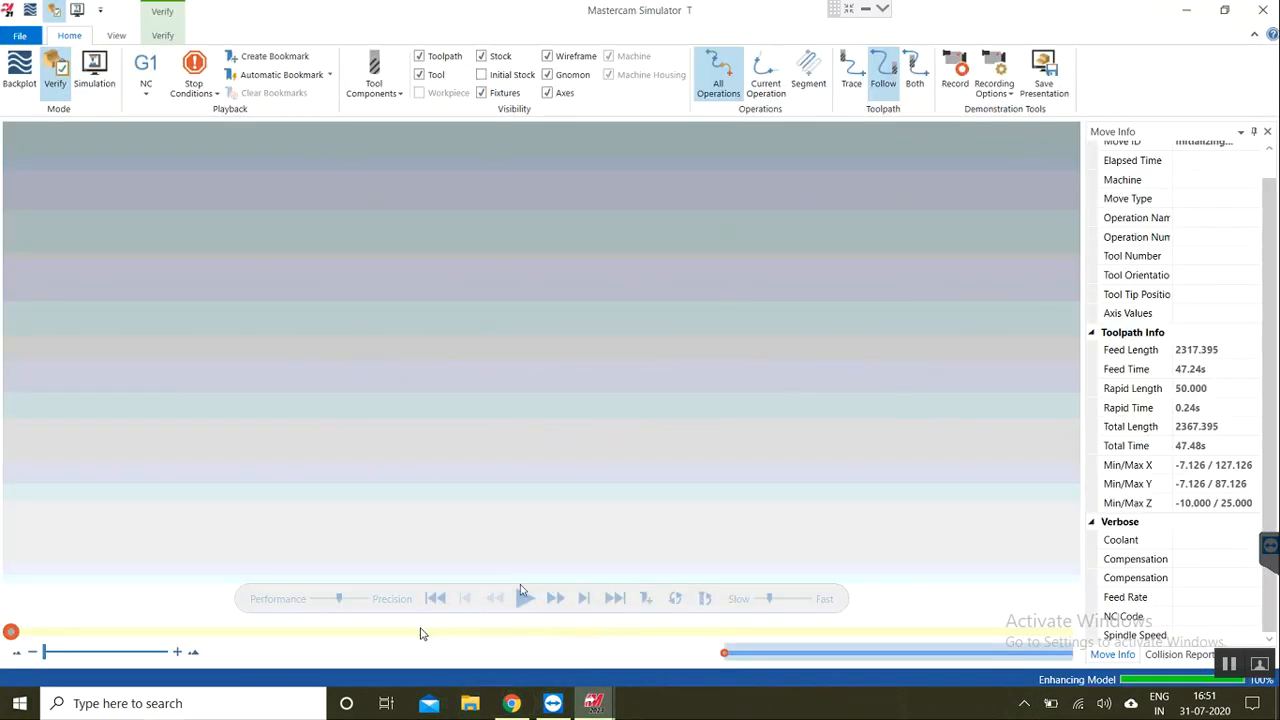
Step: Run the Verify simulation of the left-compensated tapered contour to its last move, and close the simulator
{"action": "left_click", "coordinate": [521, 599]}
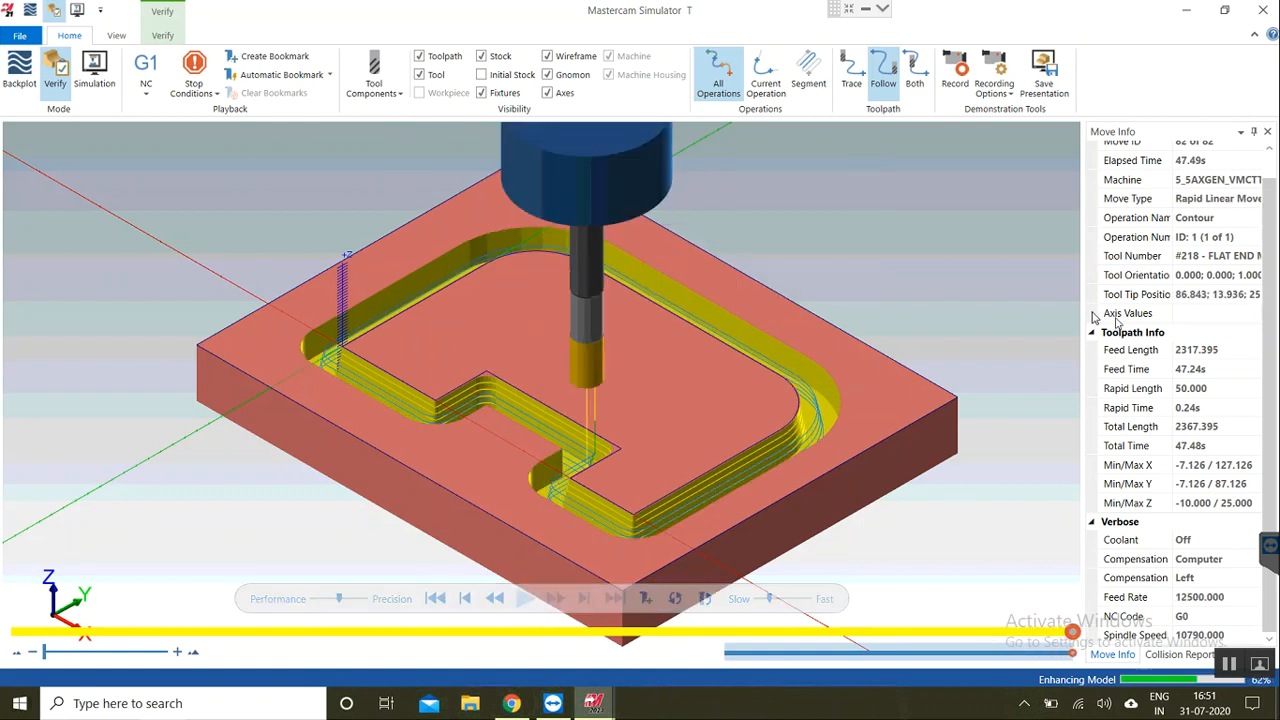
{"action": "left_click", "coordinate": [1262, 10]}
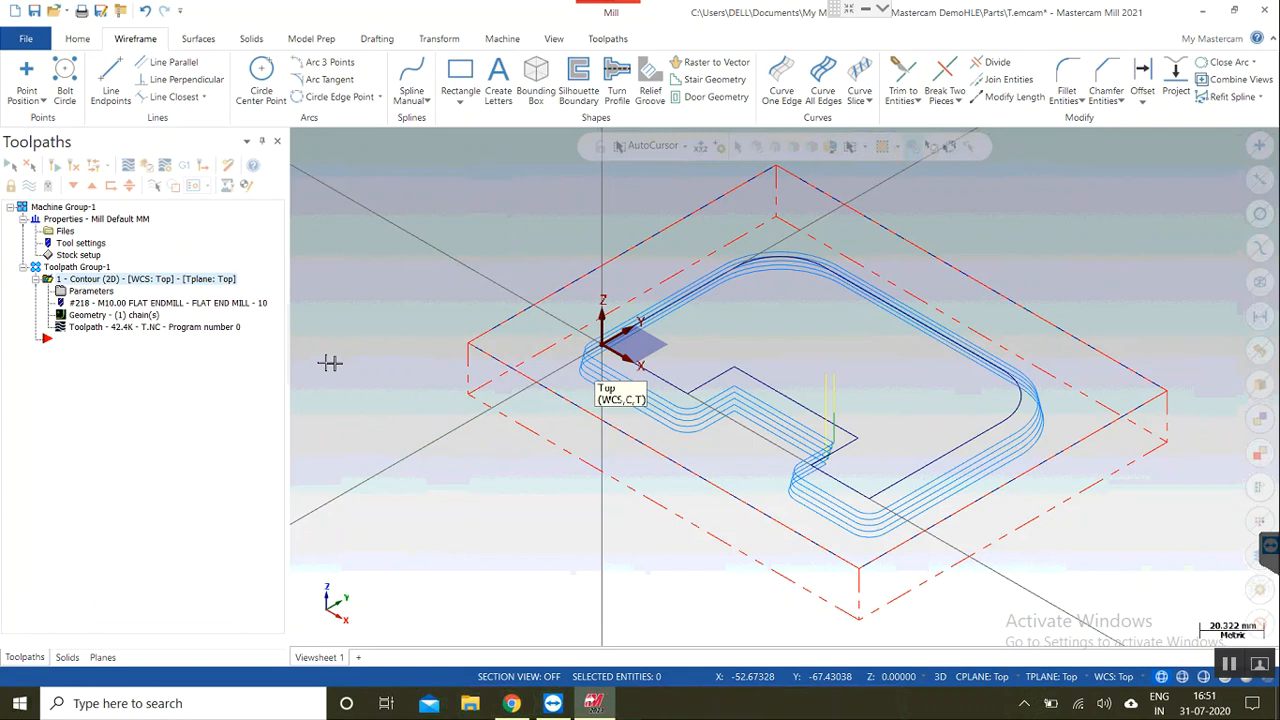
Step: Review the contour operation's contour types, depth cuts, linking parameters and multi passes settings
{"action": "left_click", "coordinate": [91, 292]}
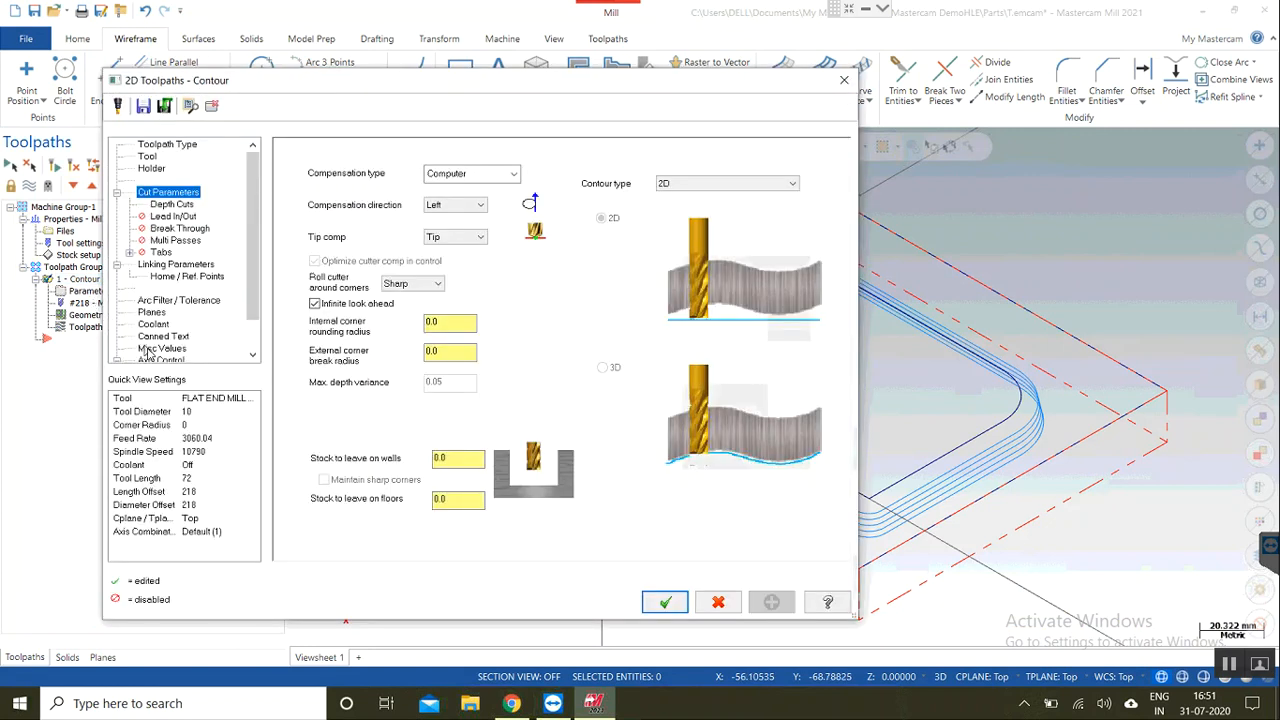
{"action": "left_click", "coordinate": [712, 188]}
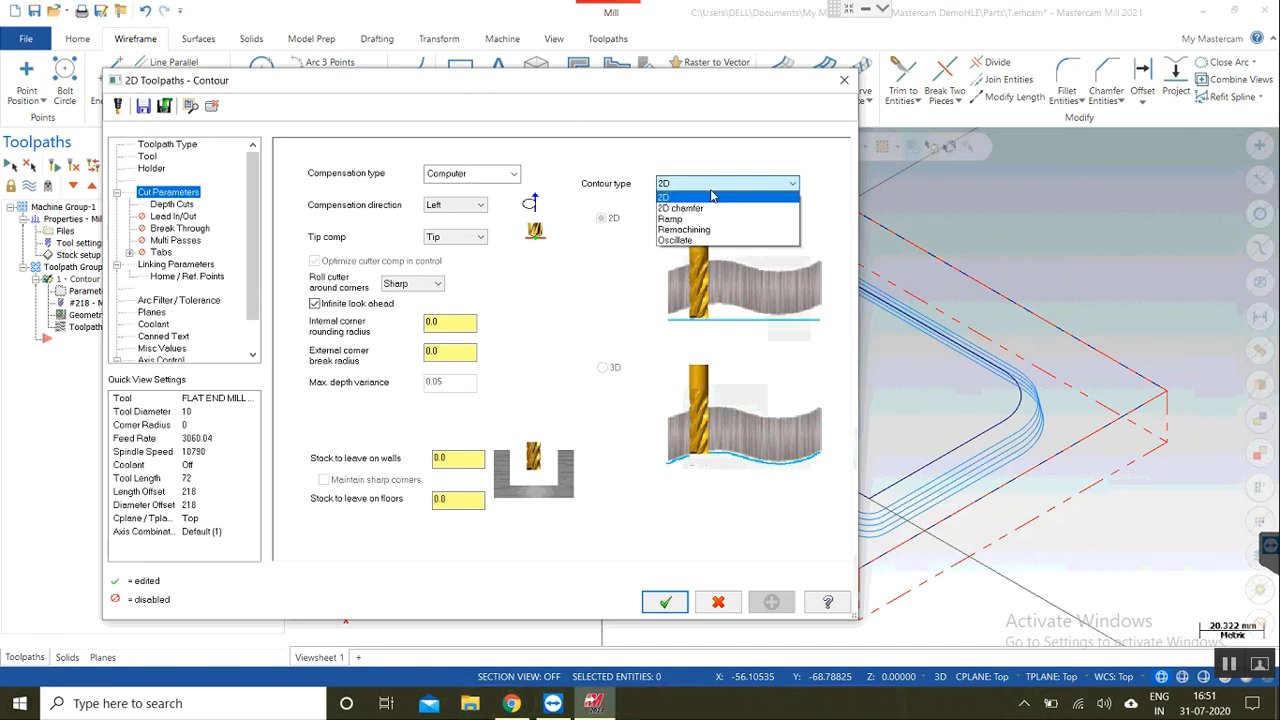
{"action": "left_click", "coordinate": [623, 203]}
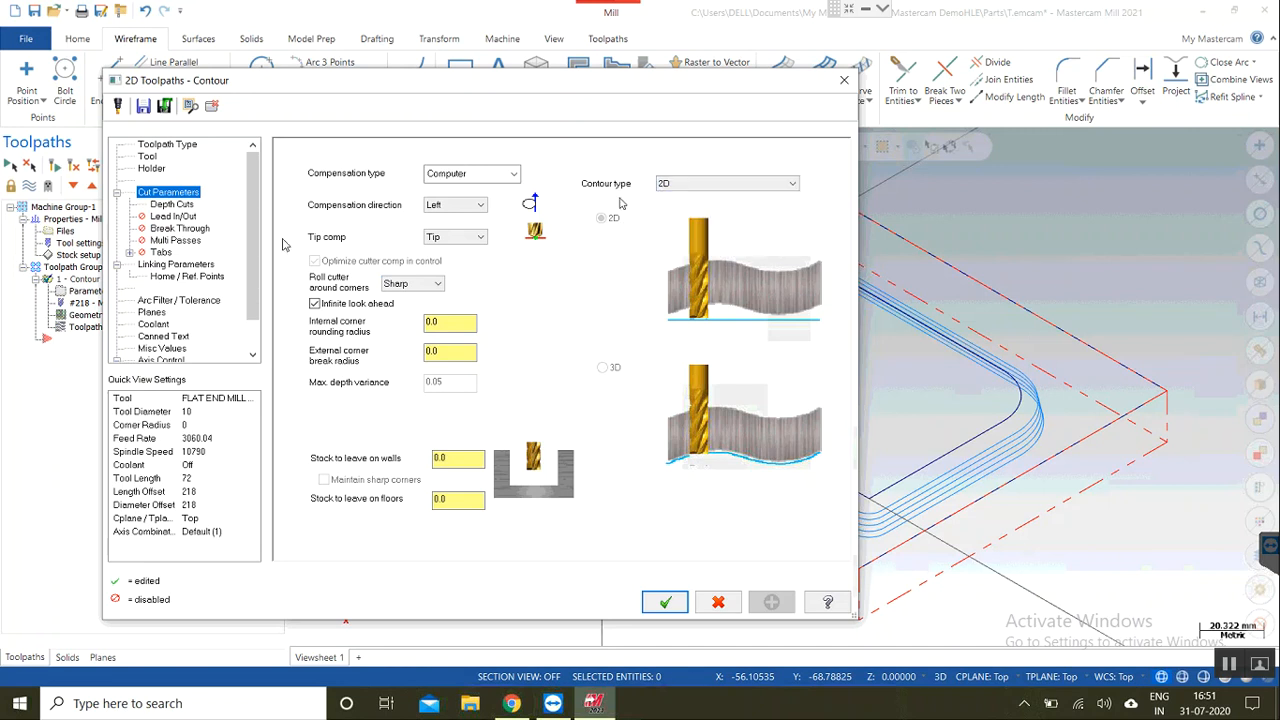
{"action": "left_click", "coordinate": [172, 204]}
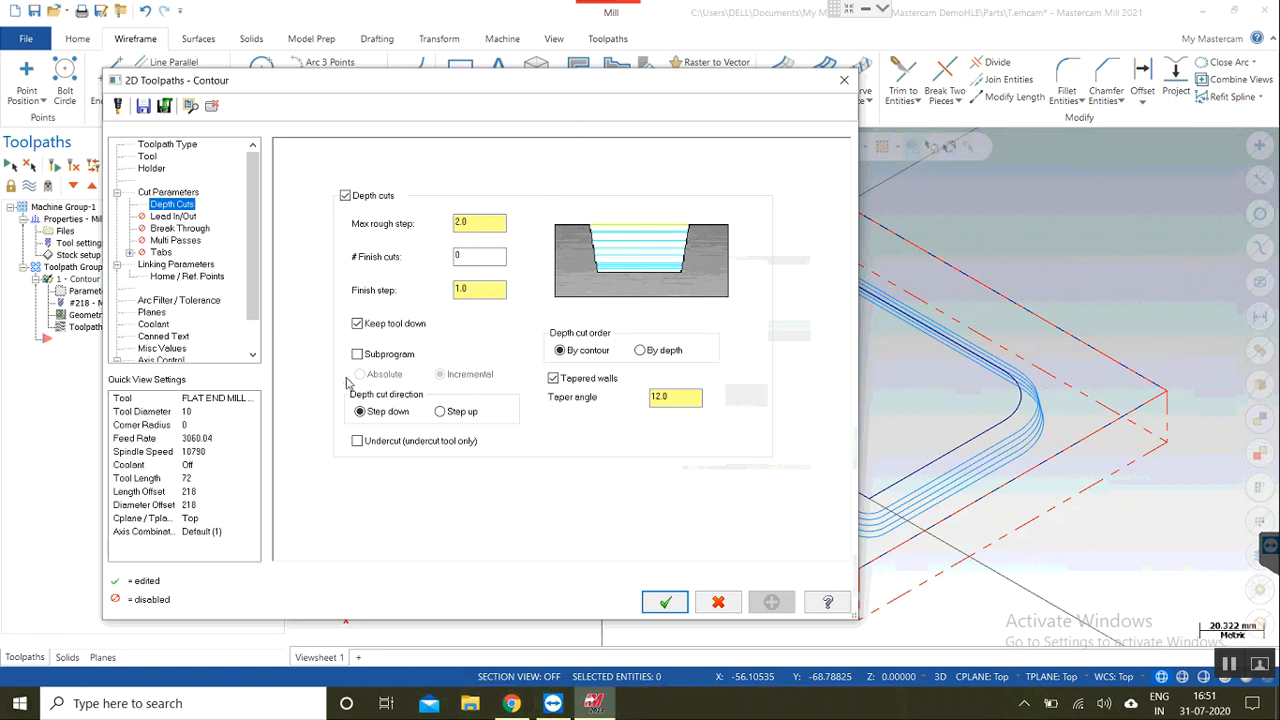
{"action": "left_click", "coordinate": [184, 277]}
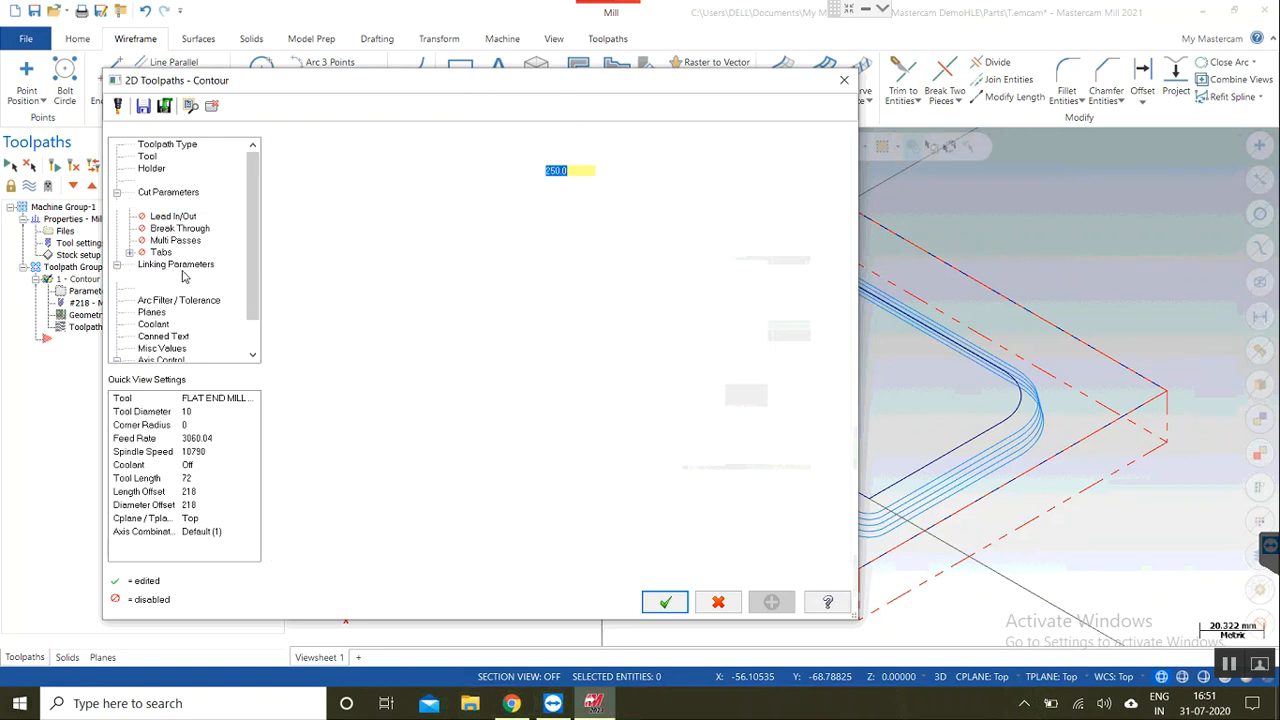
{"action": "left_click", "coordinate": [180, 265]}
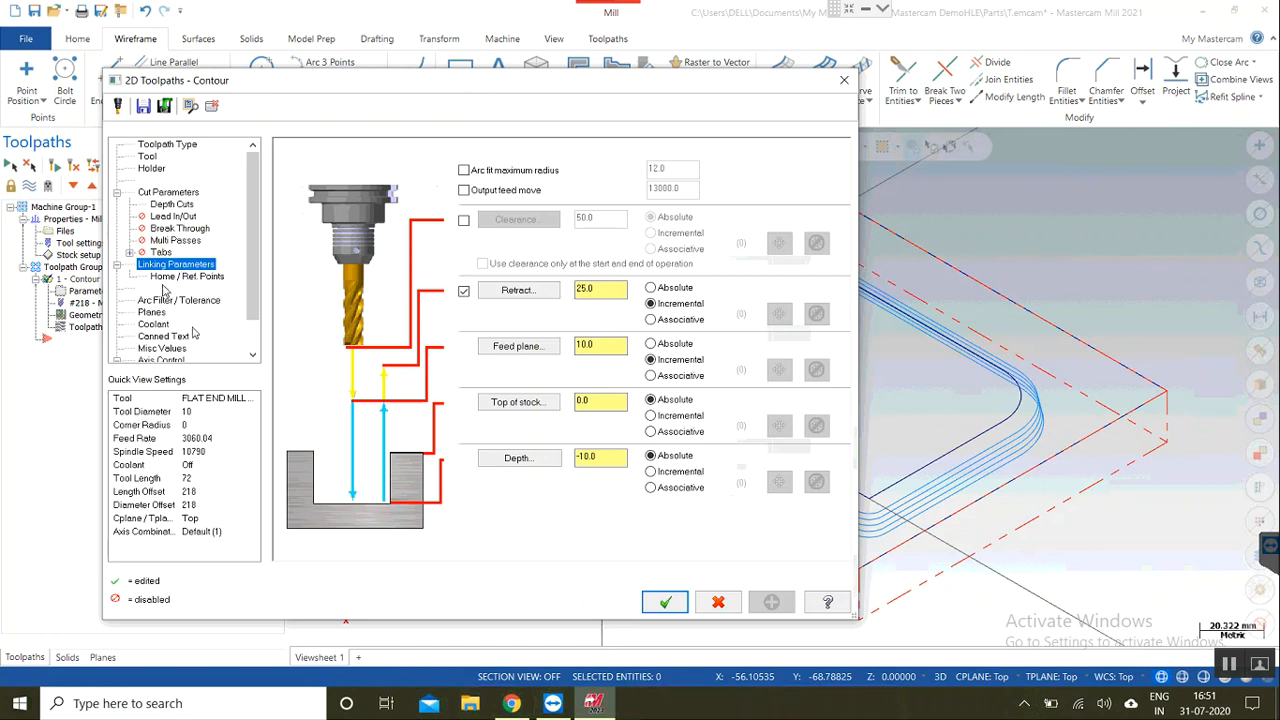
{"action": "left_click", "coordinate": [165, 241]}
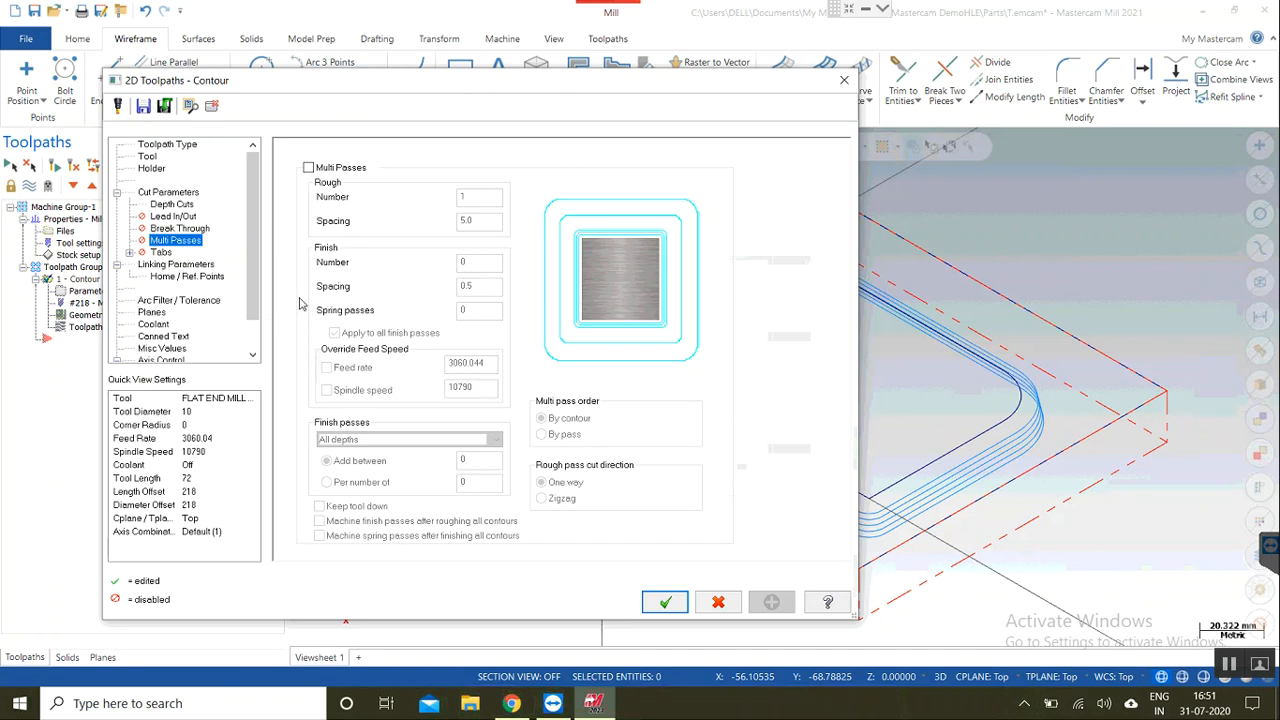
{"action": "left_click", "coordinate": [176, 205]}
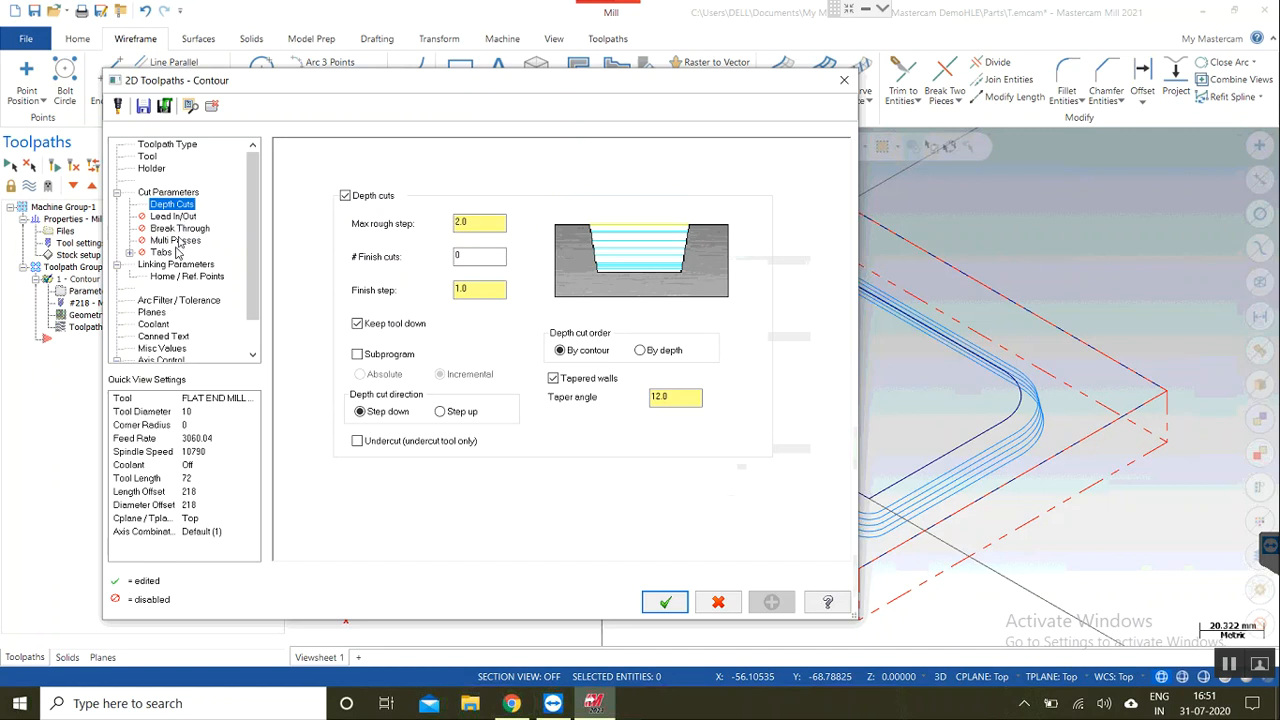
{"action": "left_click", "coordinate": [665, 601]}
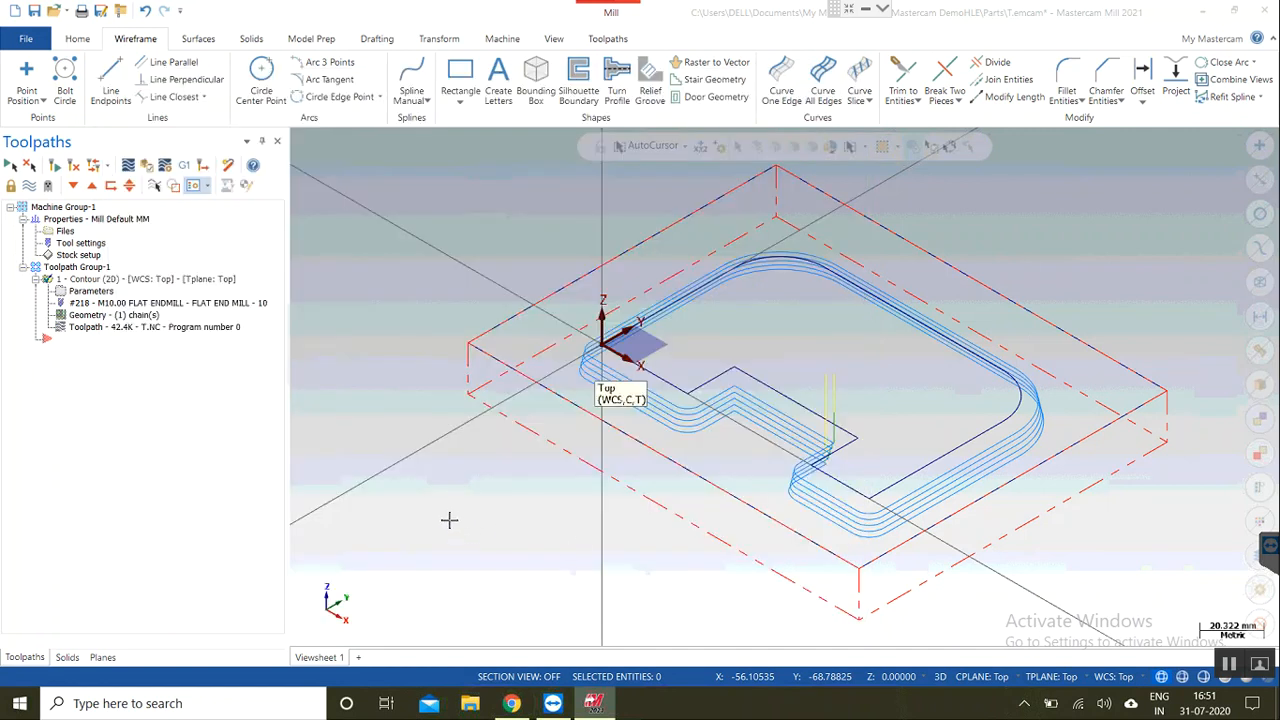
Step: Translate a copy of the contour profile about 118.7 mm along positive Y, and clear the group and result colors
{"action": "scroll", "coordinate": [462, 504], "scroll_direction": "down", "scroll_amount": 2}
{"action": "scroll", "coordinate": [460, 504], "scroll_direction": "down", "scroll_amount": 2}
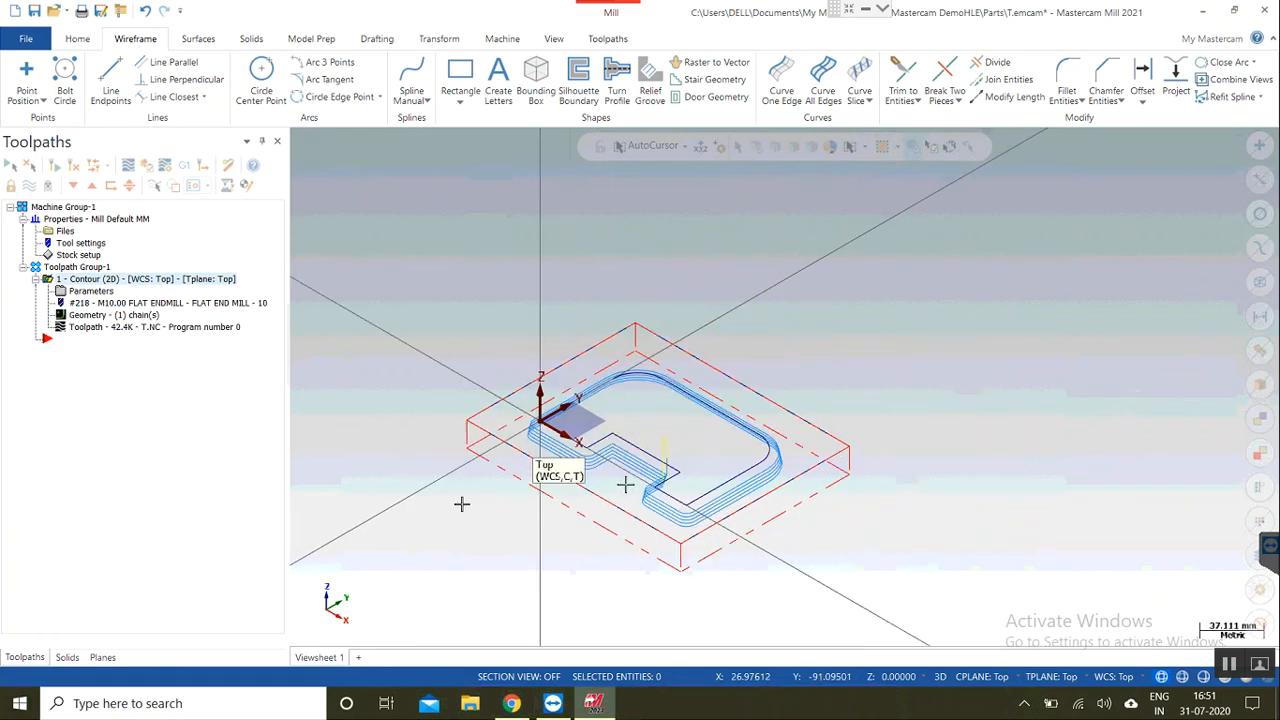
{"action": "scroll", "coordinate": [735, 425], "scroll_direction": "up", "scroll_amount": 1}
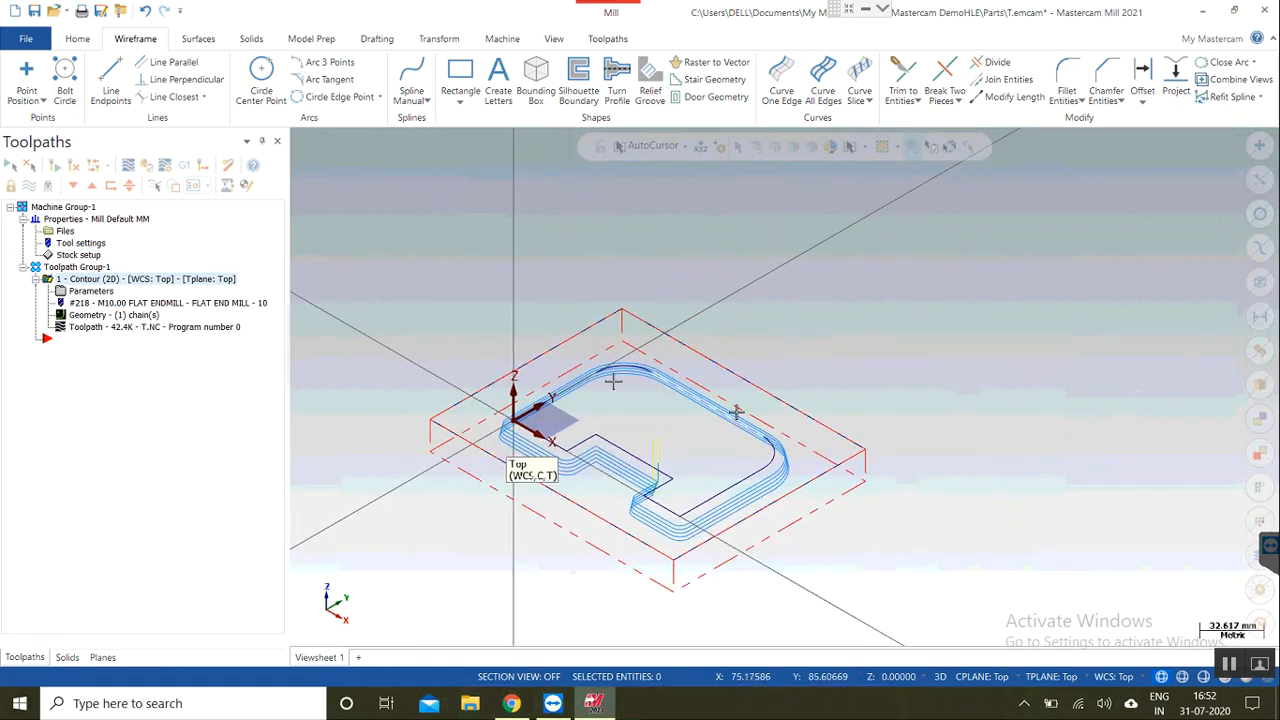
{"action": "left_click", "coordinate": [440, 39]}
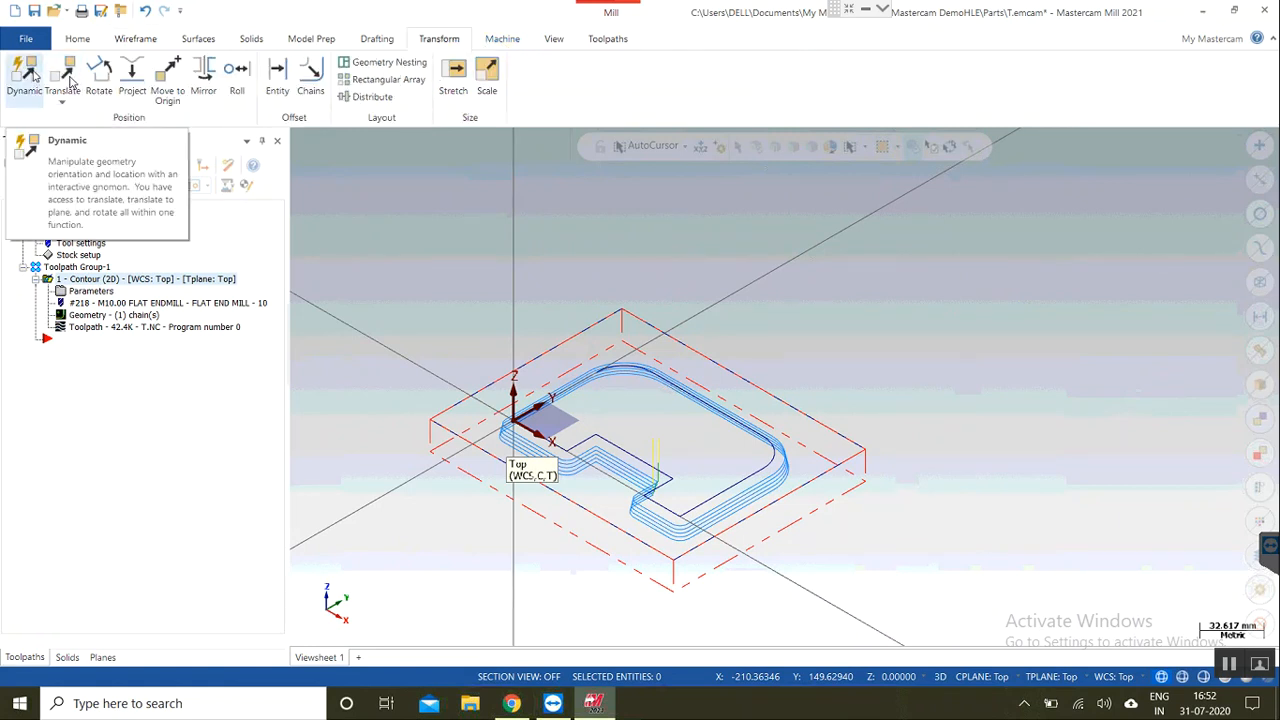
{"action": "left_click_drag", "start_coordinate": [425, 313], "coordinate": [815, 564]}
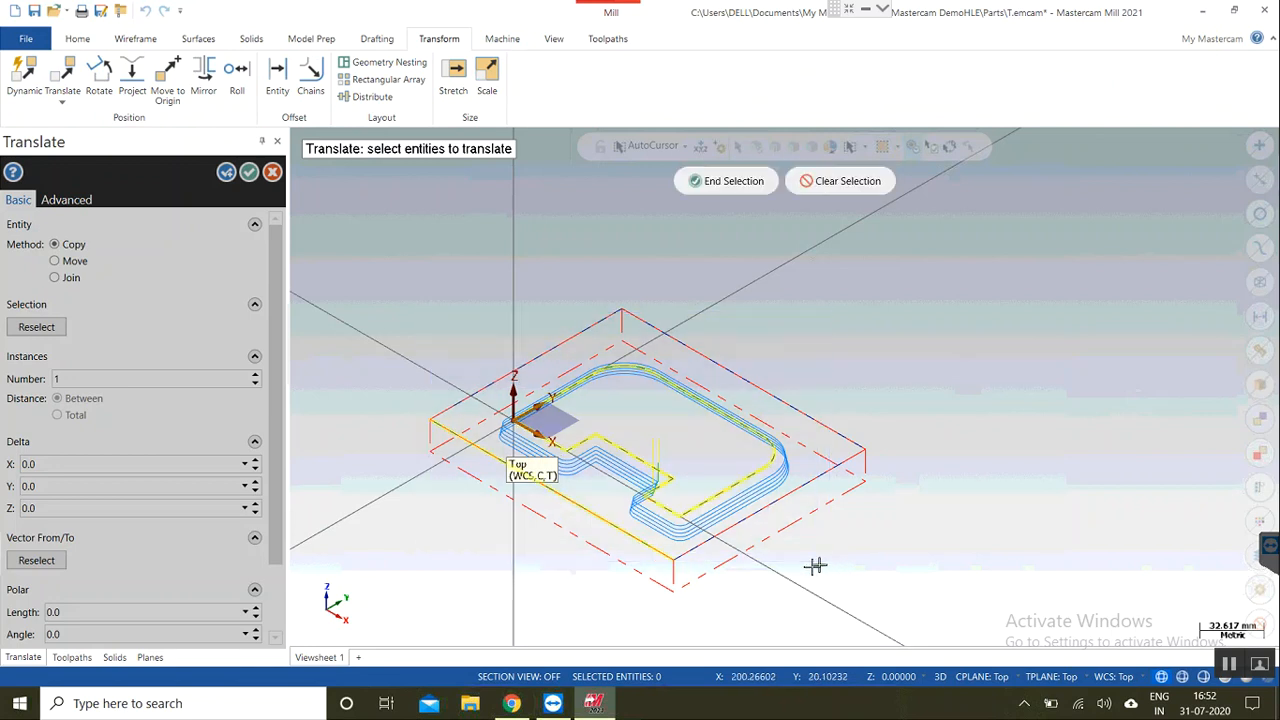
{"action": "left_click", "coordinate": [690, 181]}
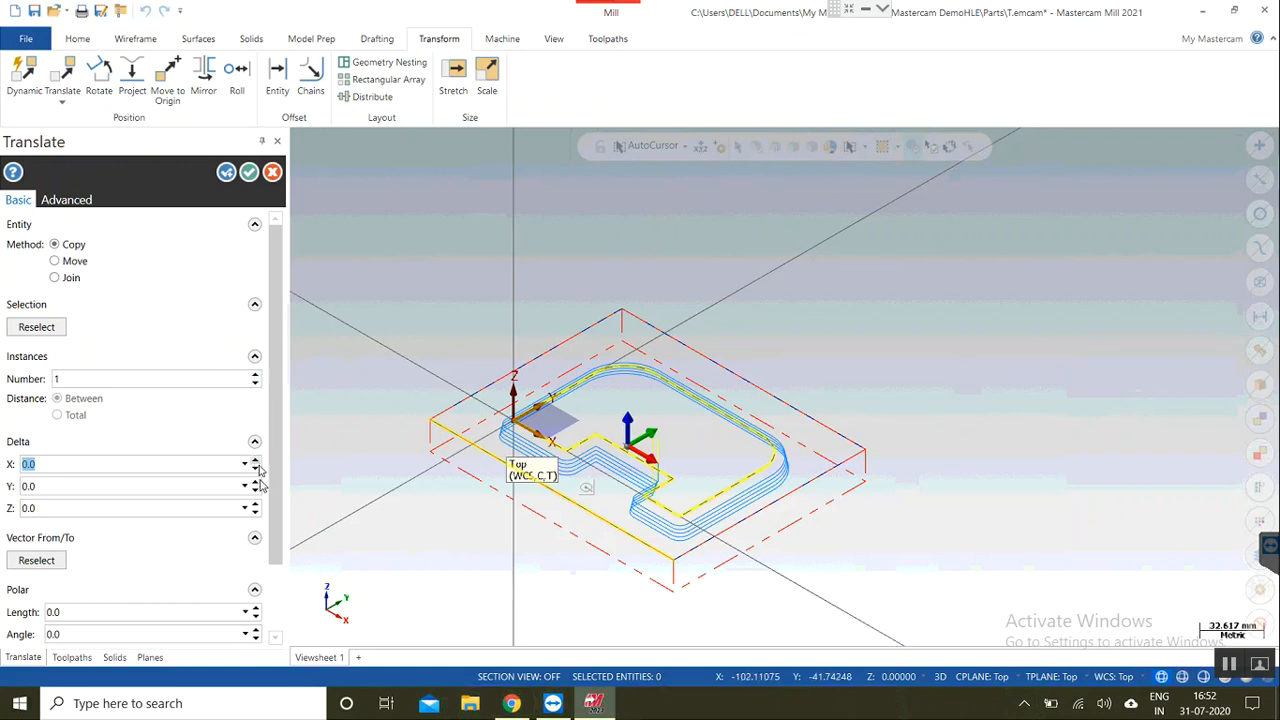
{"action": "left_click", "coordinate": [645, 434]}
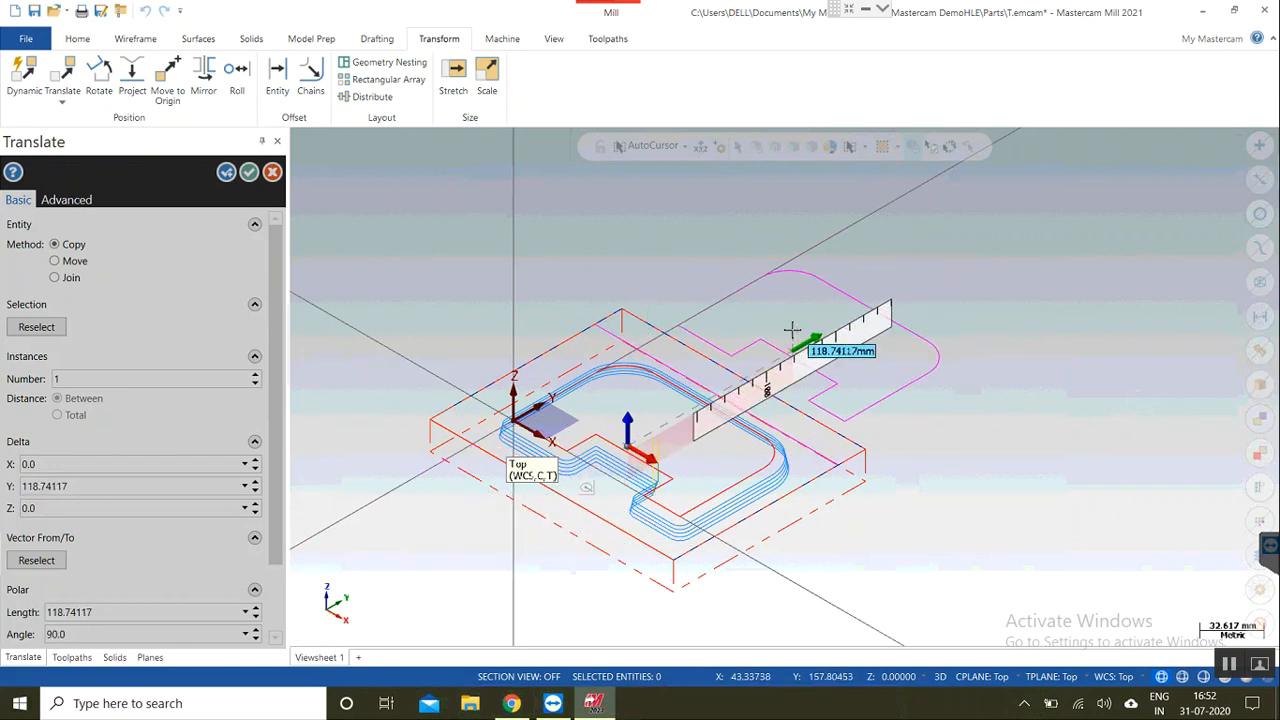
{"action": "left_click", "coordinate": [792, 335]}
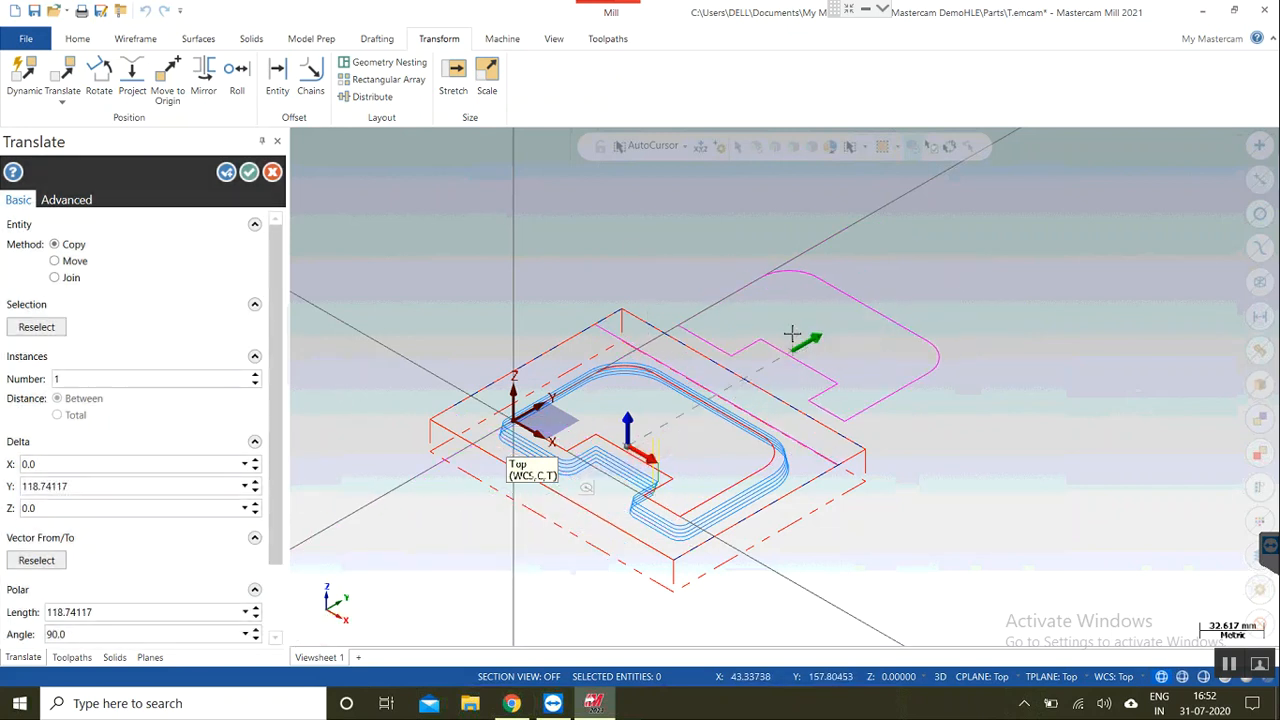
{"action": "left_click", "coordinate": [249, 173]}
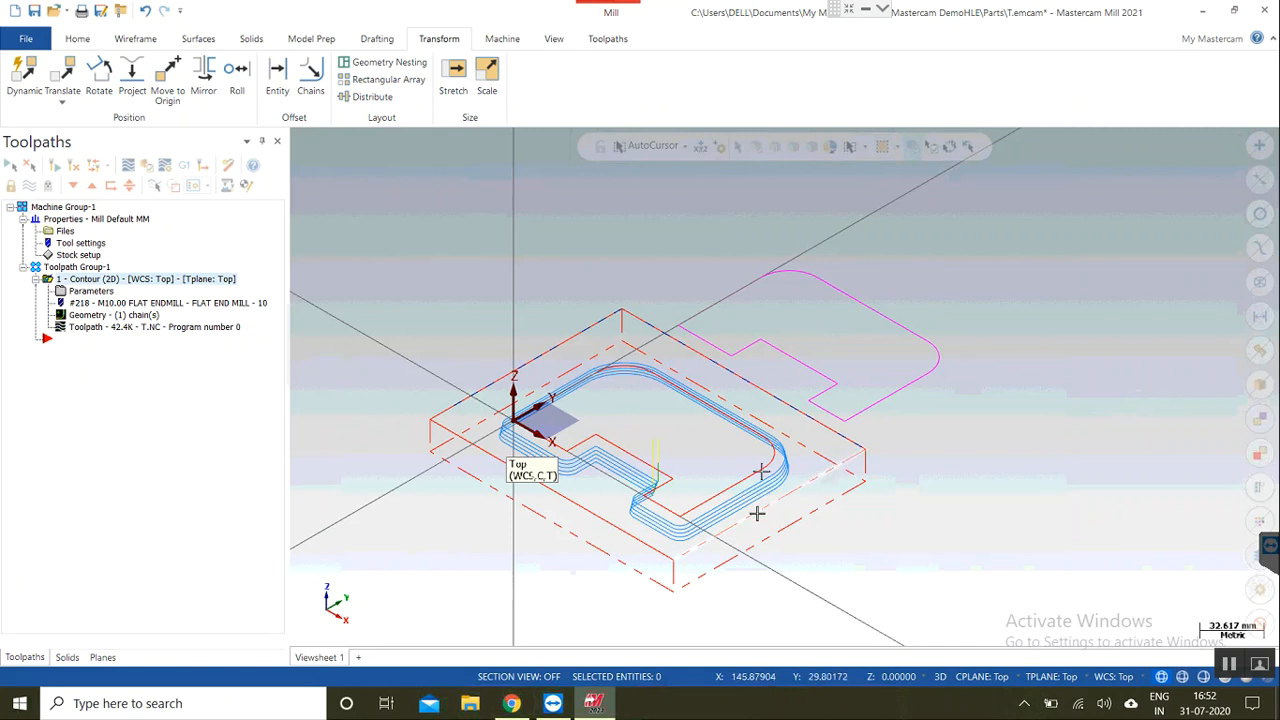
{"action": "right_click", "coordinate": [1000, 292]}
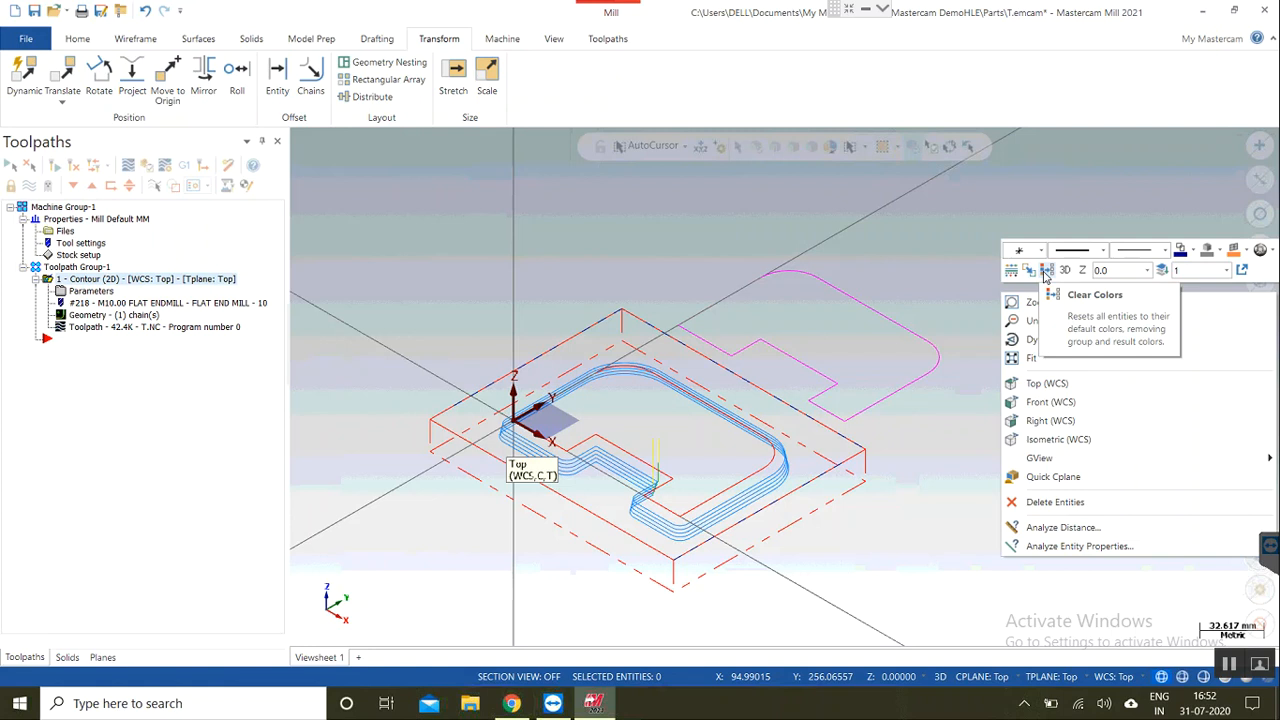
{"action": "left_click", "coordinate": [1045, 272]}
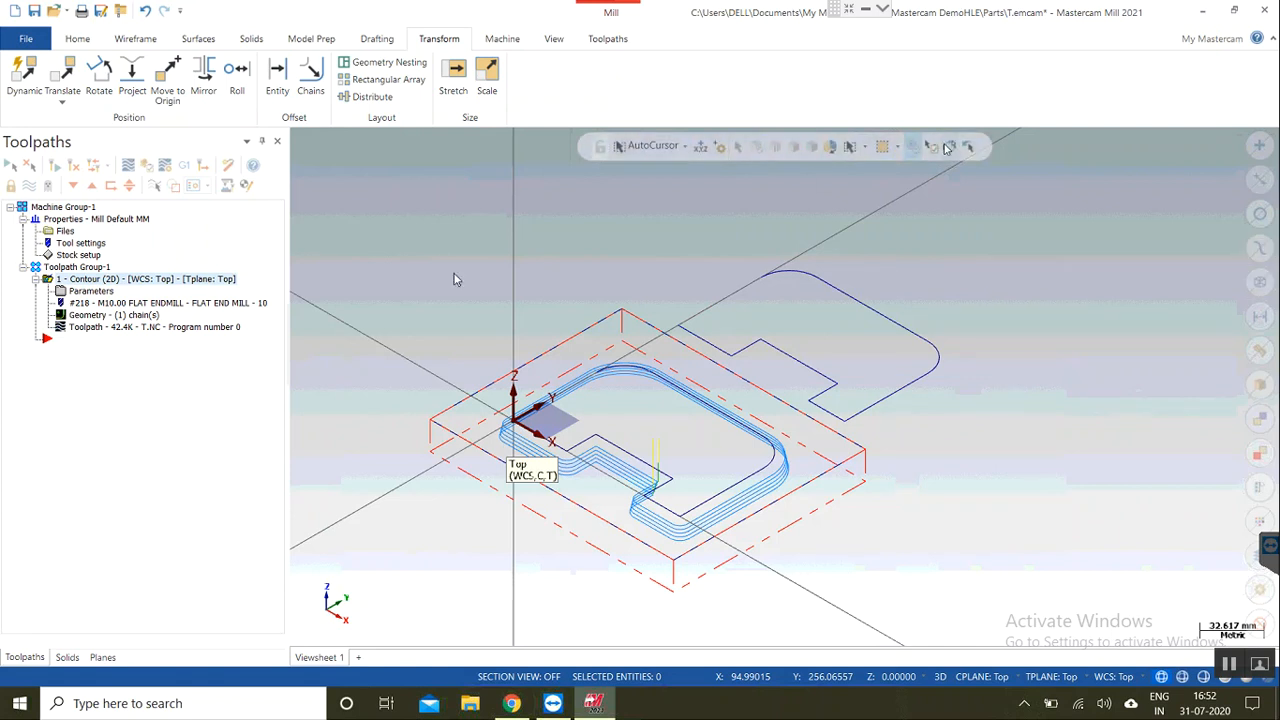
Step: Add the copied profile as a second chain to the contour operation's geometry and regenerate the toolpath
{"action": "right_click", "coordinate": [147, 327]}
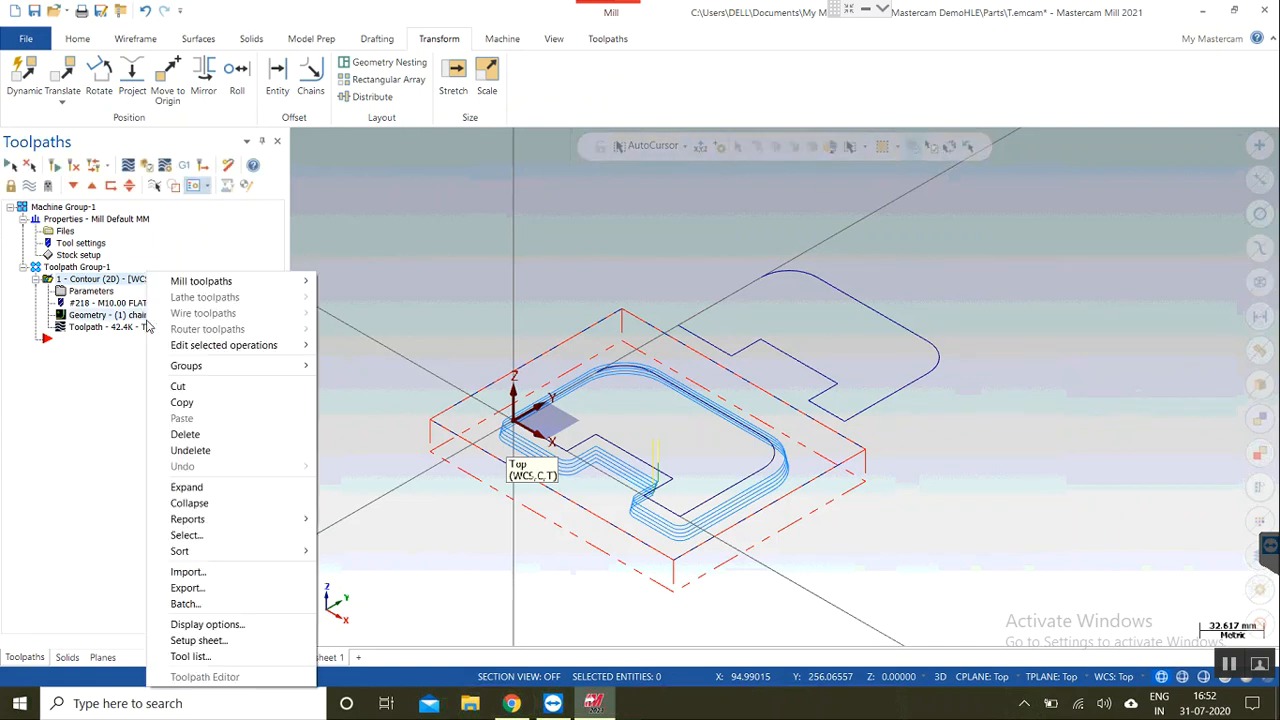
{"action": "left_click", "coordinate": [113, 321]}
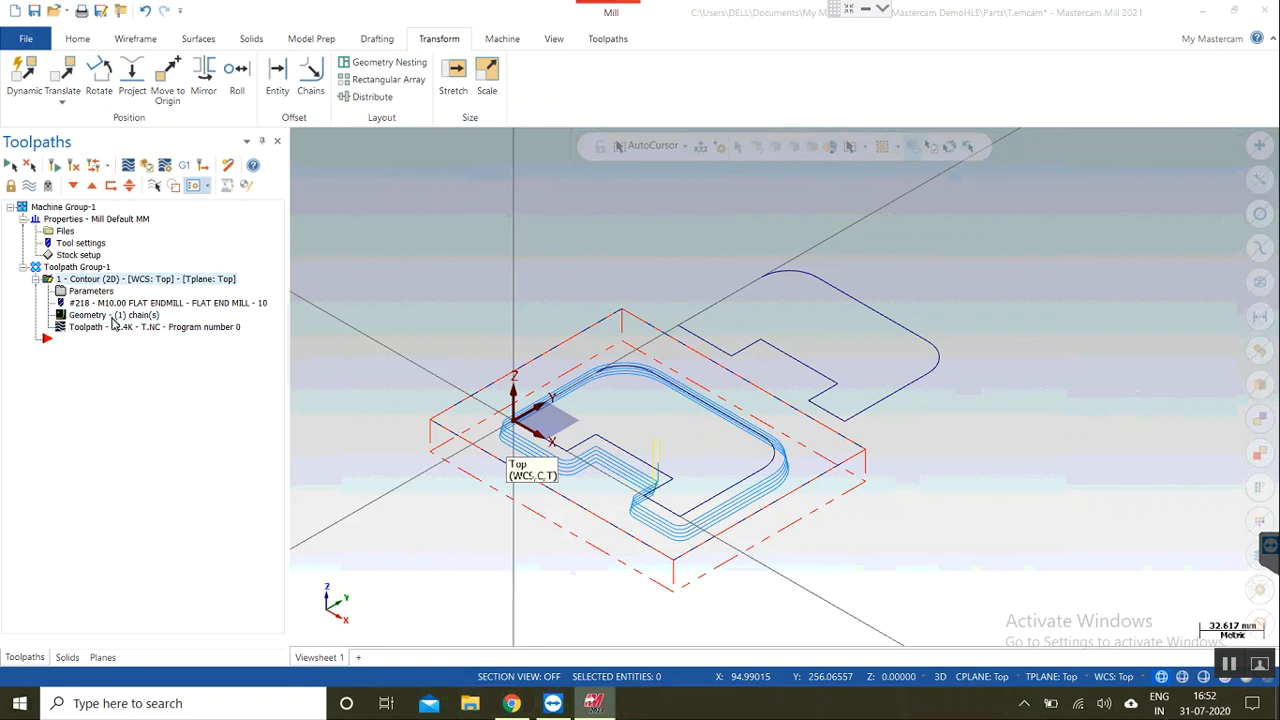
{"action": "right_click", "coordinate": [79, 205]}
{"action": "left_click", "coordinate": [120, 212]}
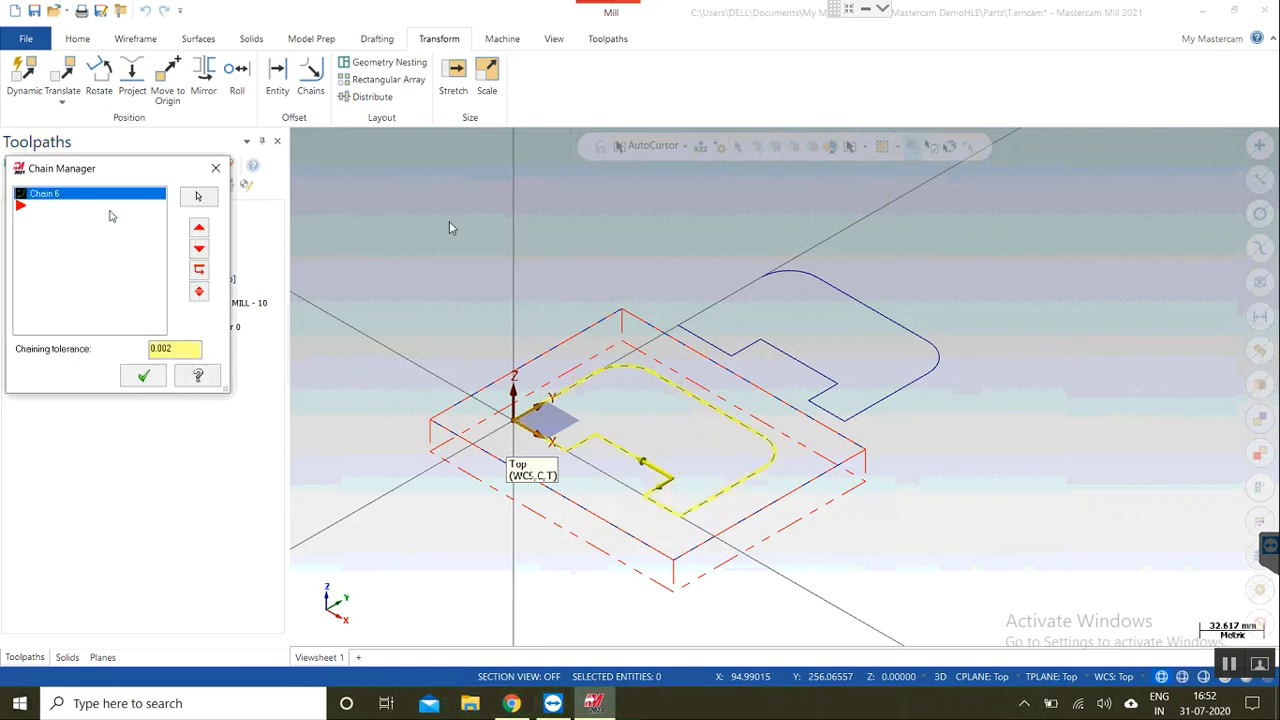
{"action": "left_click", "coordinate": [820, 375]}
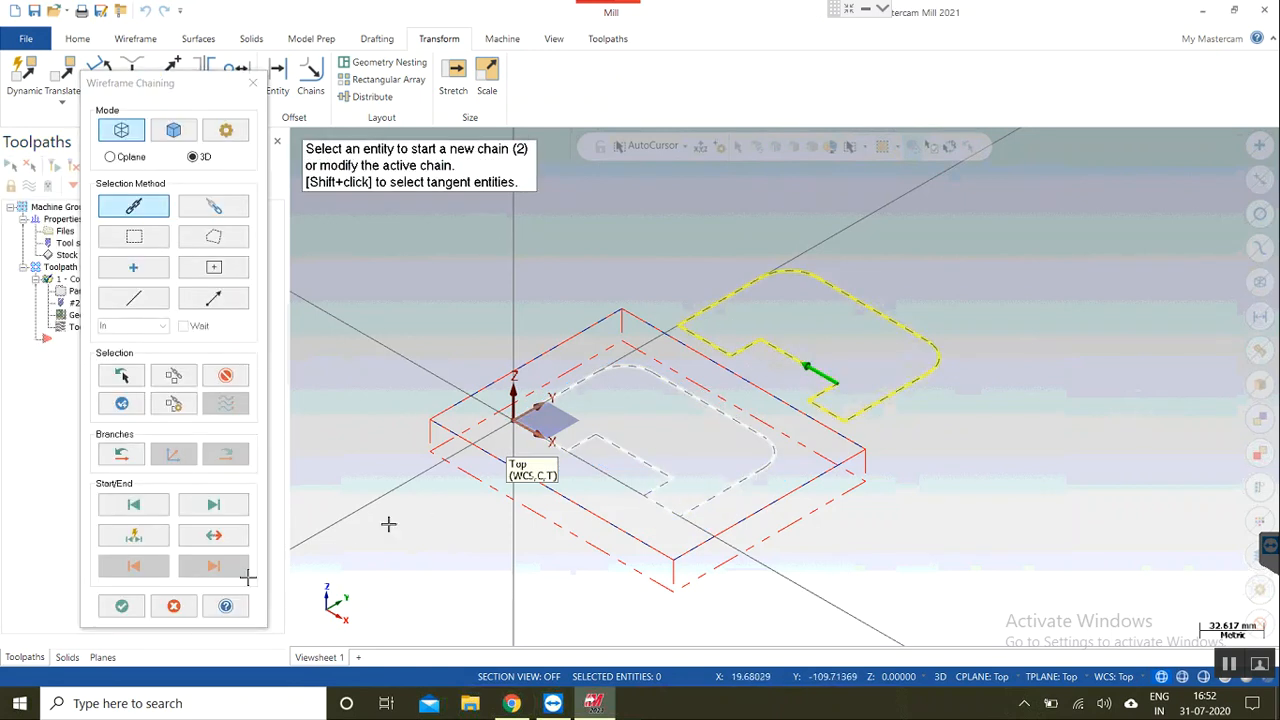
{"action": "left_click", "coordinate": [128, 607]}
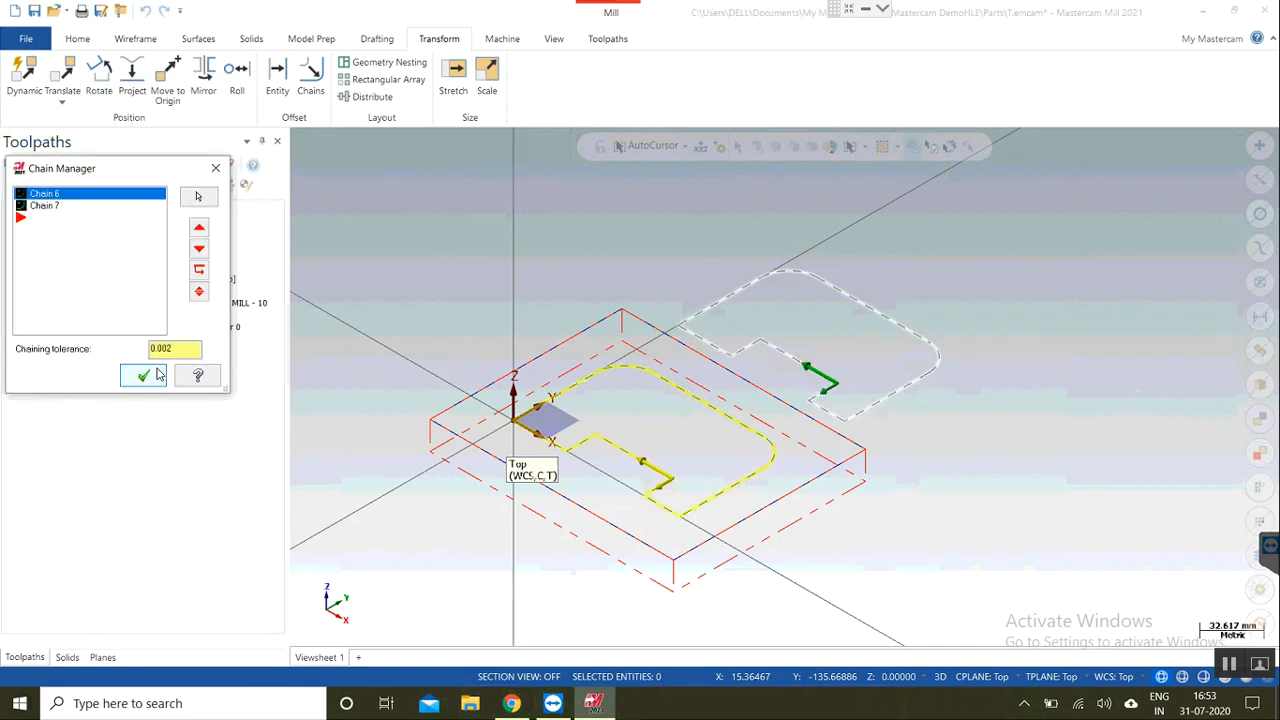
{"action": "left_click", "coordinate": [140, 374]}
{"action": "left_click", "coordinate": [73, 166]}
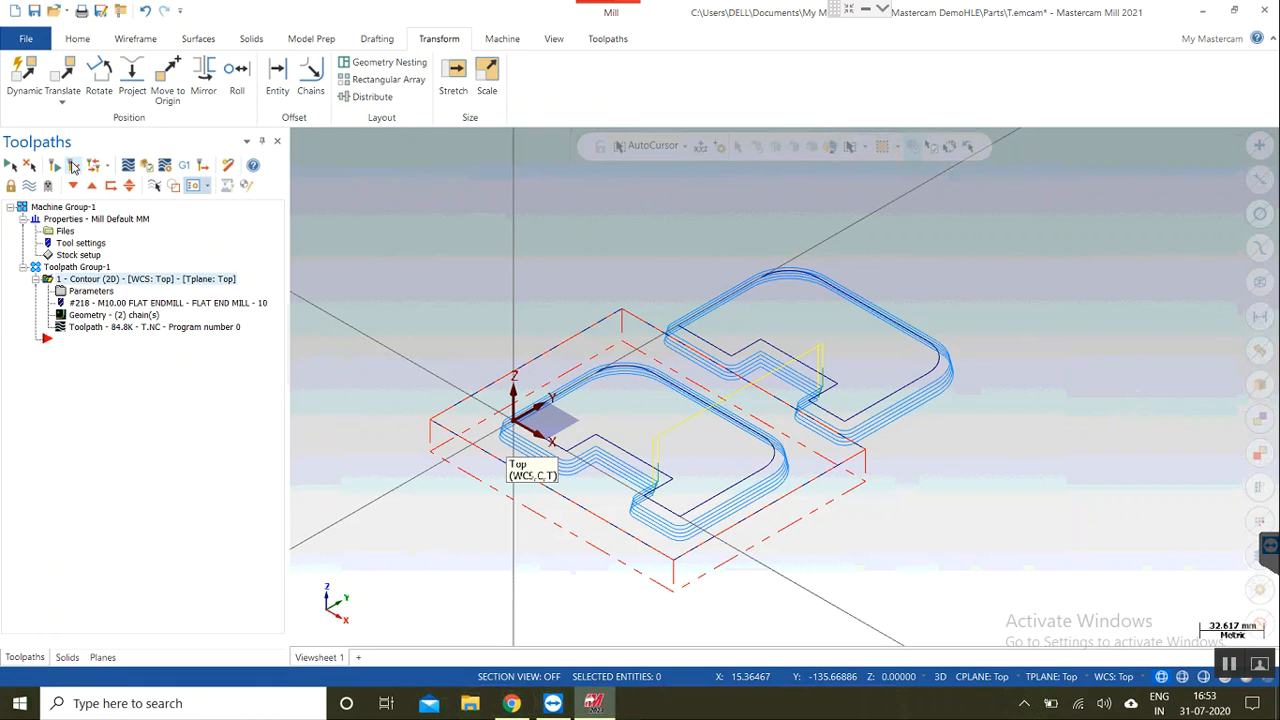
Step: Redefine the rectangular stock by two corners around both profiles, about 177 mm in X and 255 mm in Y
{"action": "double_click", "coordinate": [76, 255]}
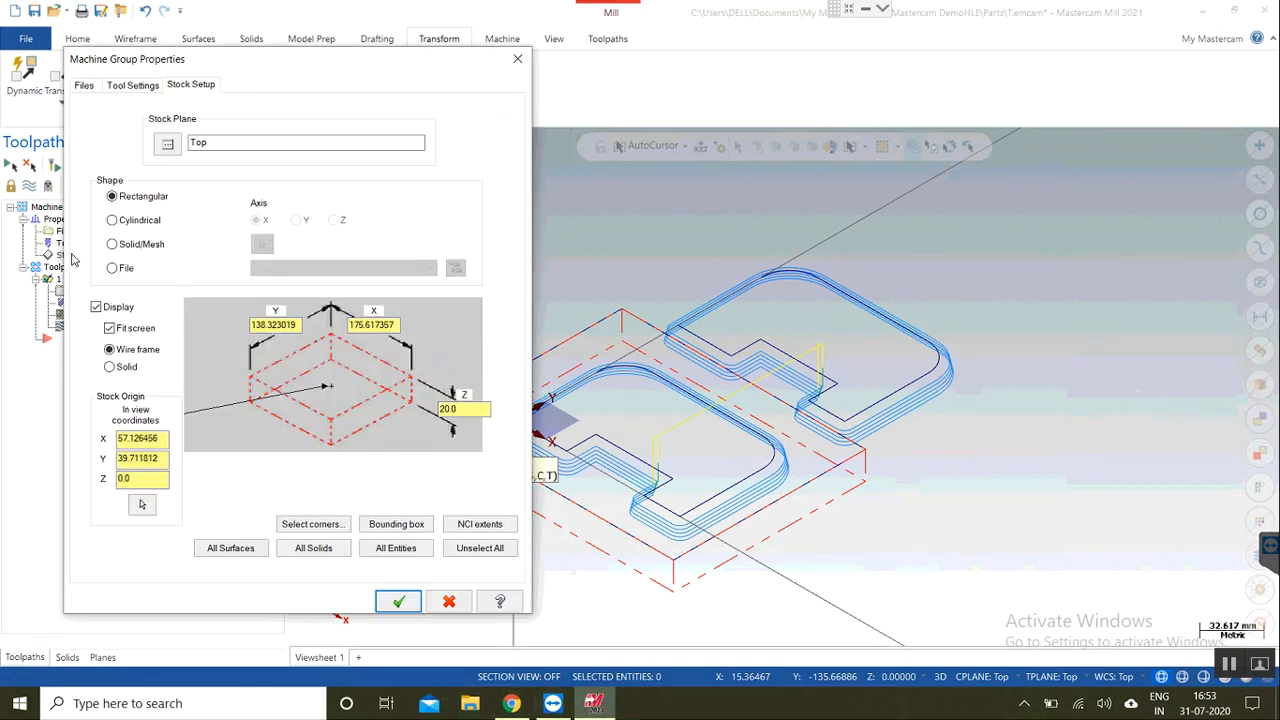
{"action": "left_click", "coordinate": [310, 525]}
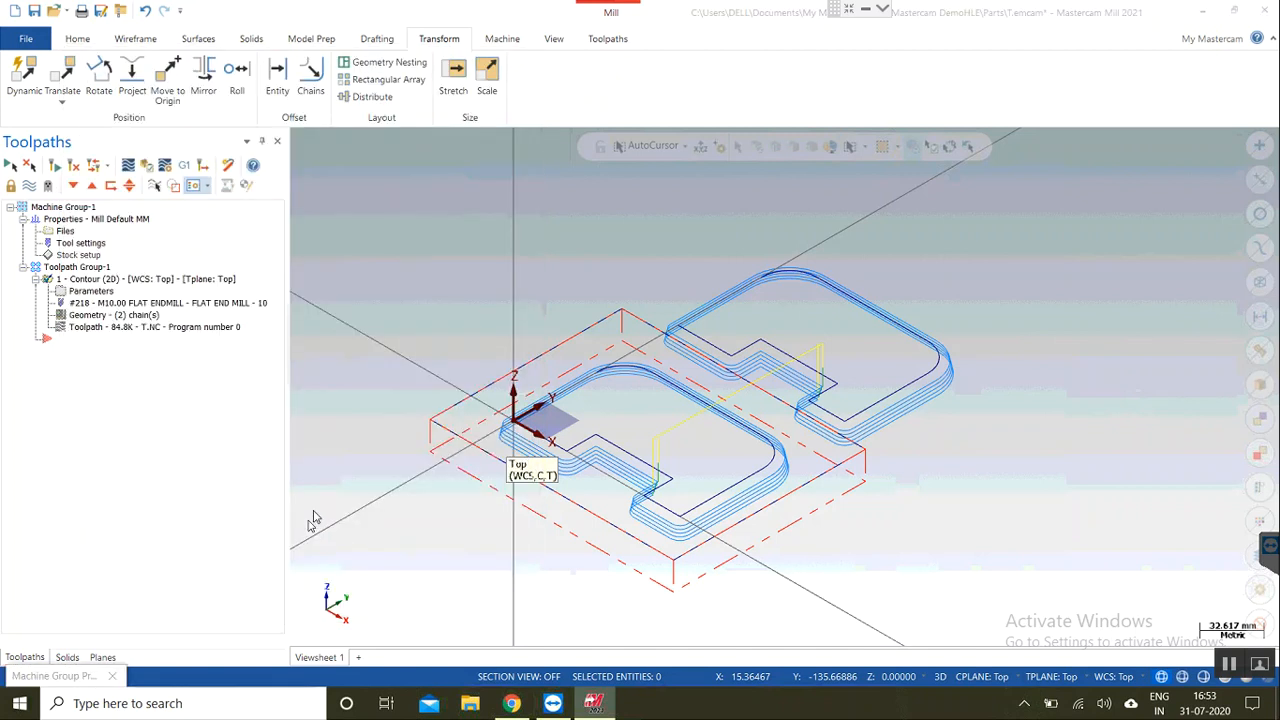
{"action": "left_click", "coordinate": [428, 421]}
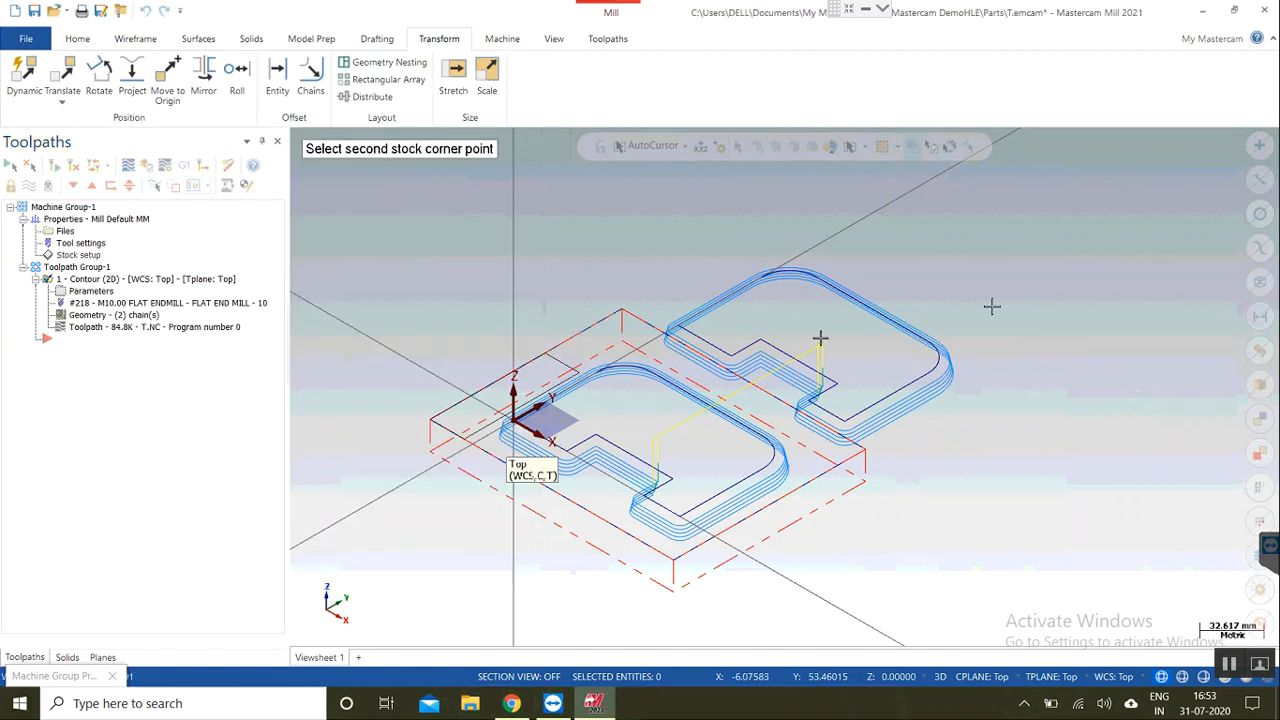
{"action": "left_click", "coordinate": [1029, 357]}
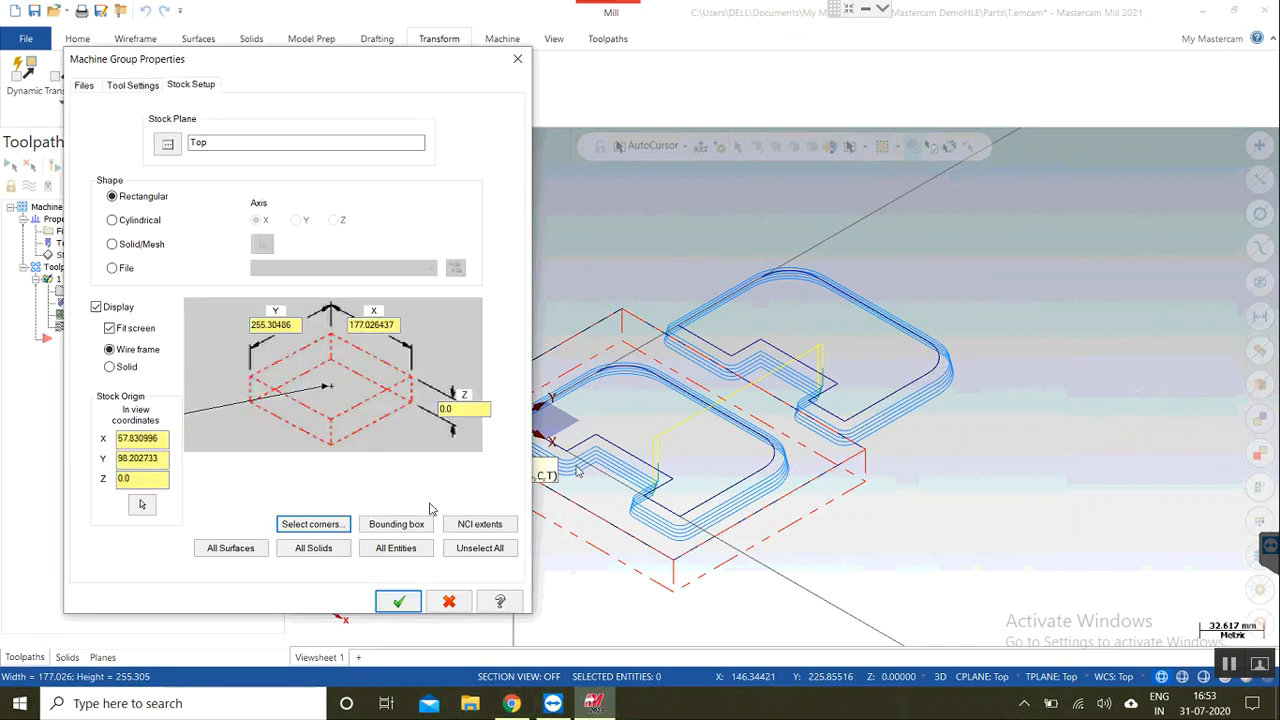
{"action": "left_click", "coordinate": [396, 601]}
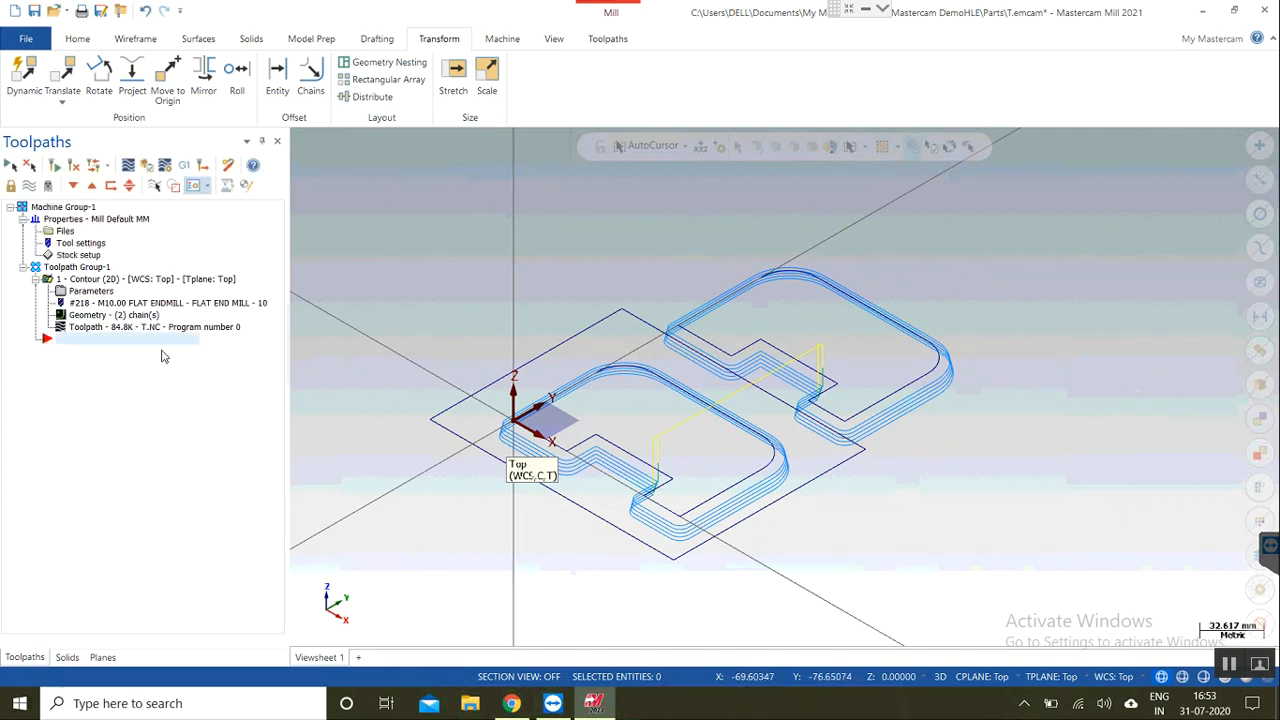
{"action": "double_click", "coordinate": [82, 258]}
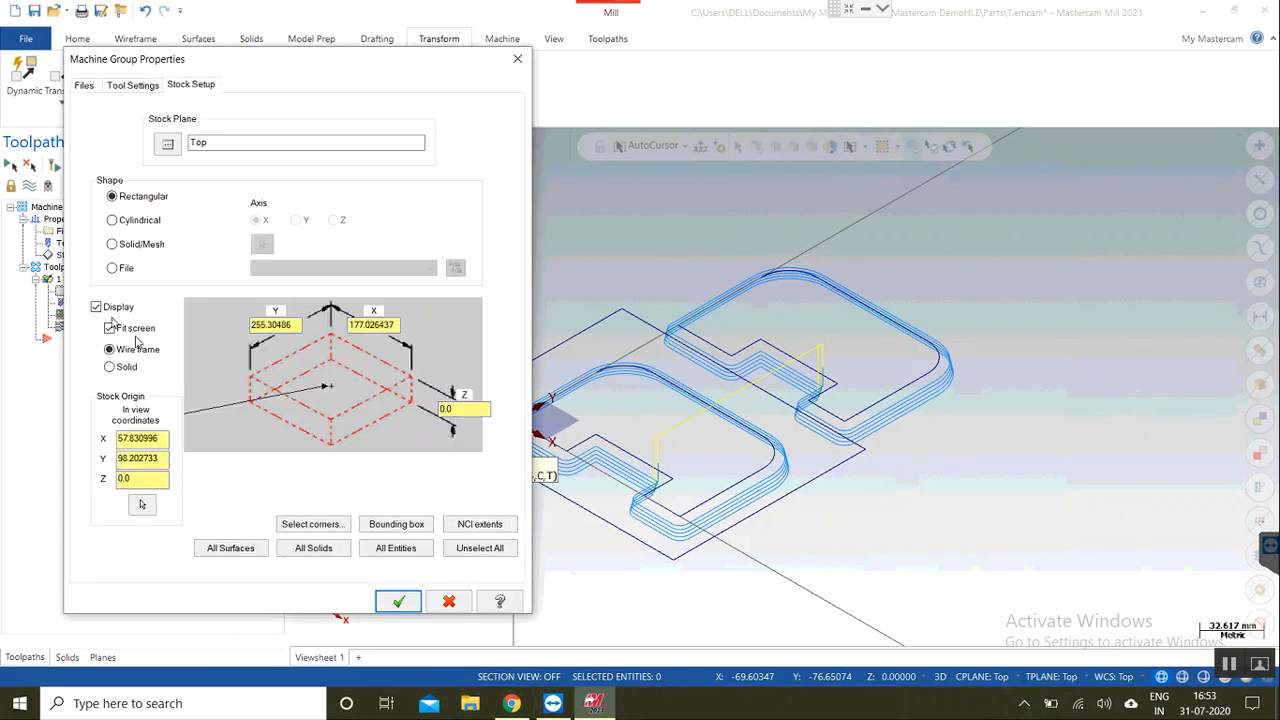
{"action": "left_click", "coordinate": [399, 601]}
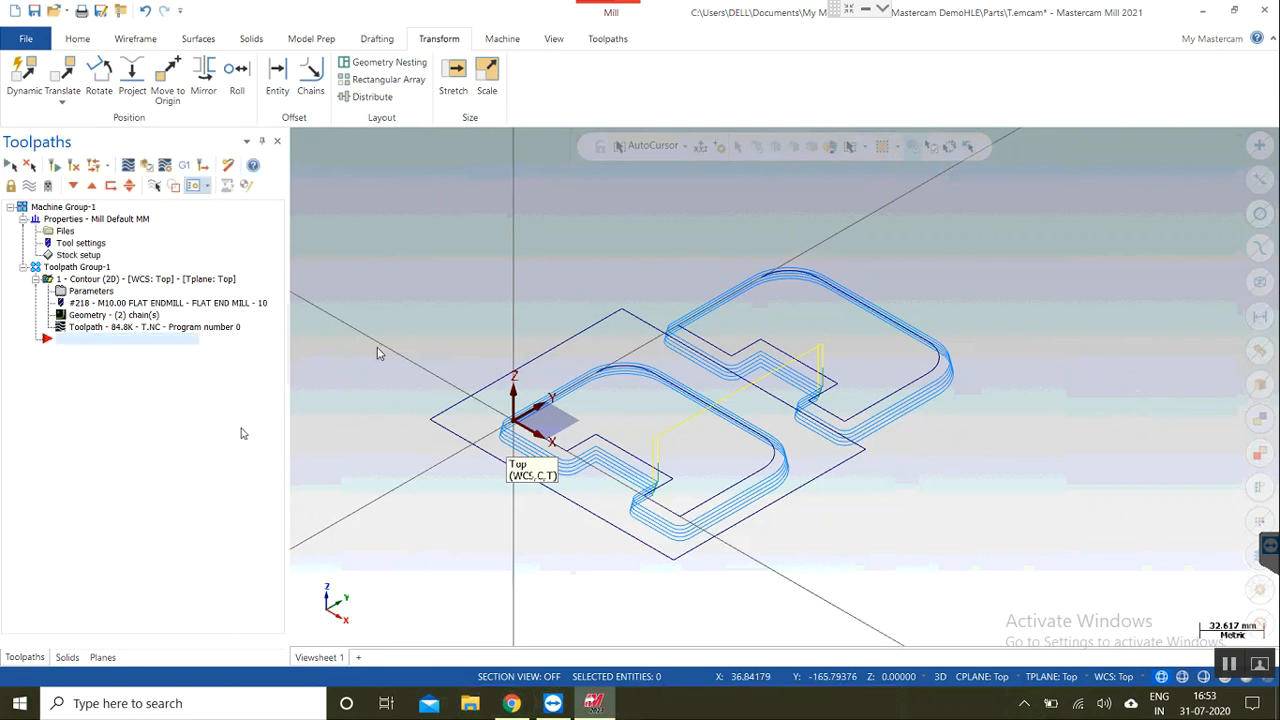
Step: Open the Verify simulation of the two-chain contour to check the stock, and close the simulator
{"action": "right_click", "coordinate": [325, 354]}
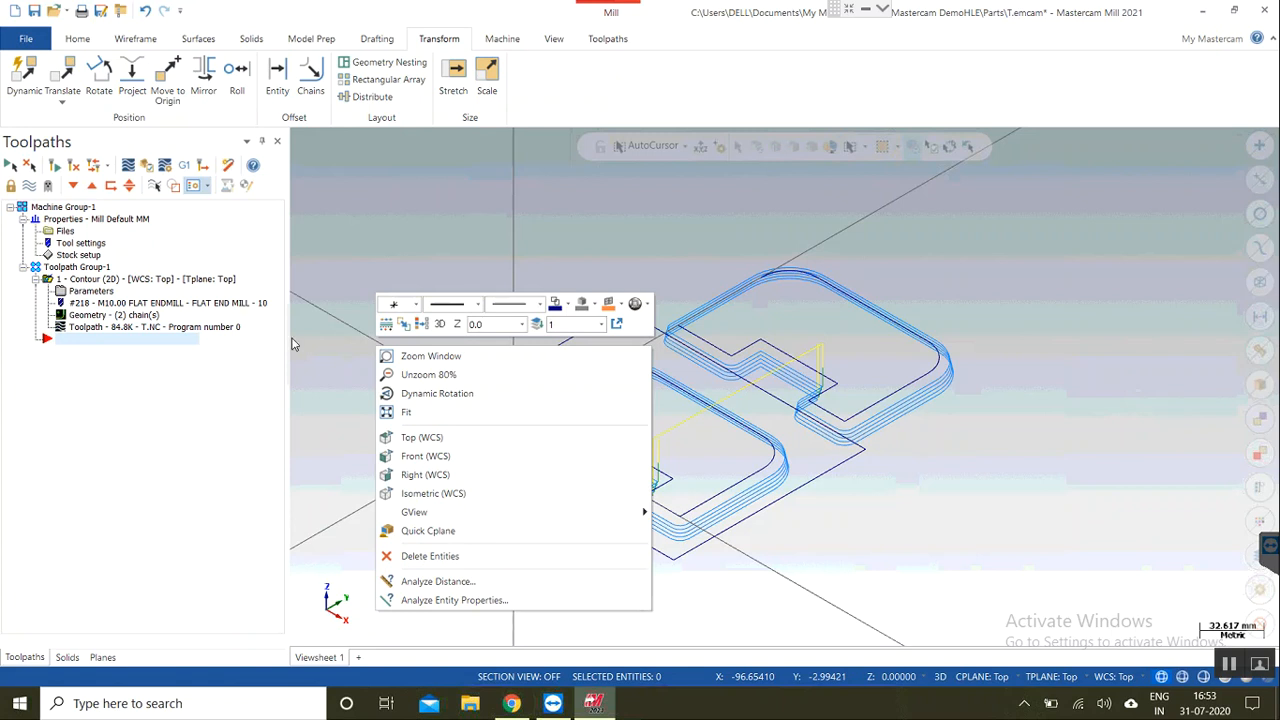
{"action": "left_click", "coordinate": [349, 280]}
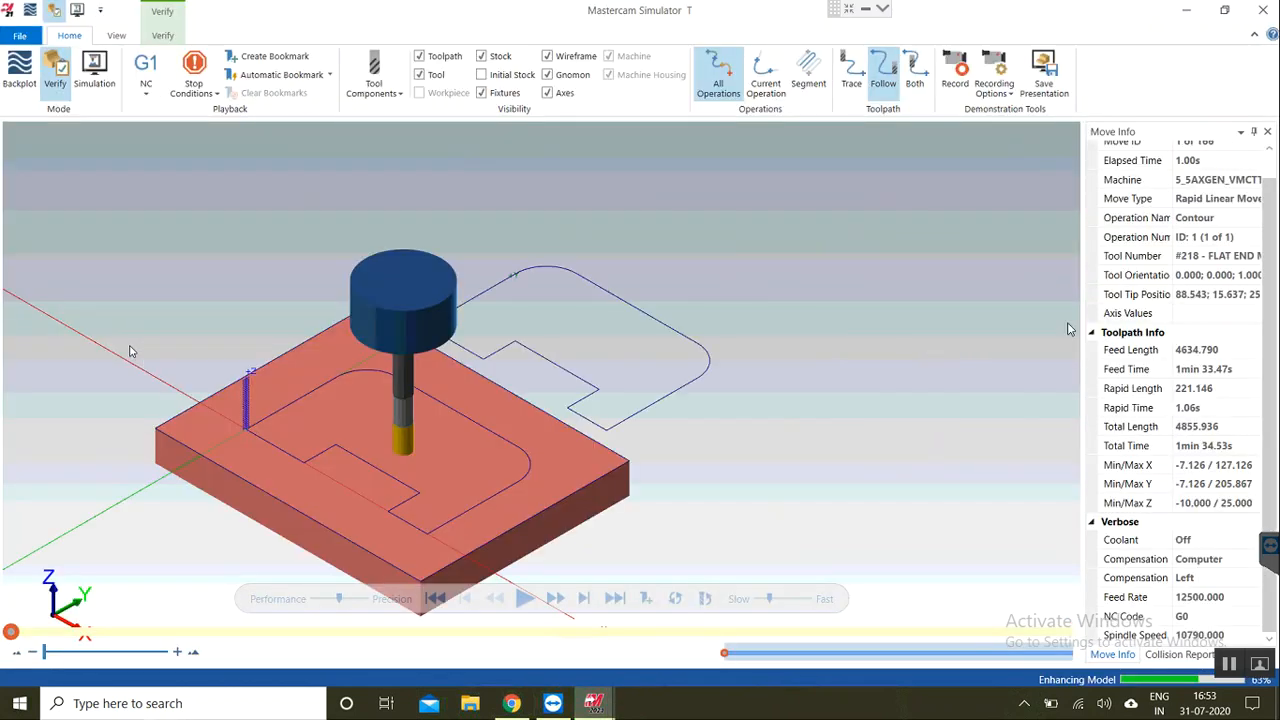
{"action": "left_click", "coordinate": [1266, 10]}
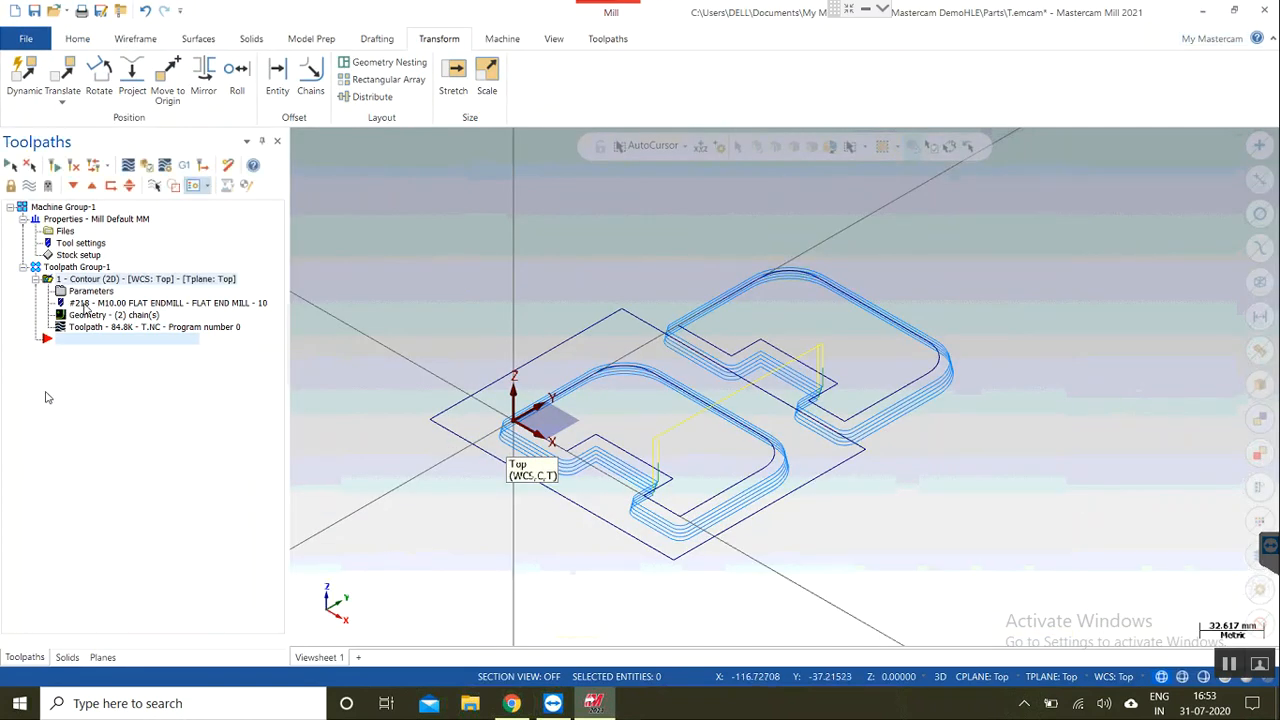
Step: Set the rectangular stock's Z thickness to 20 mm in the stock setup
{"action": "left_click", "coordinate": [76, 256]}
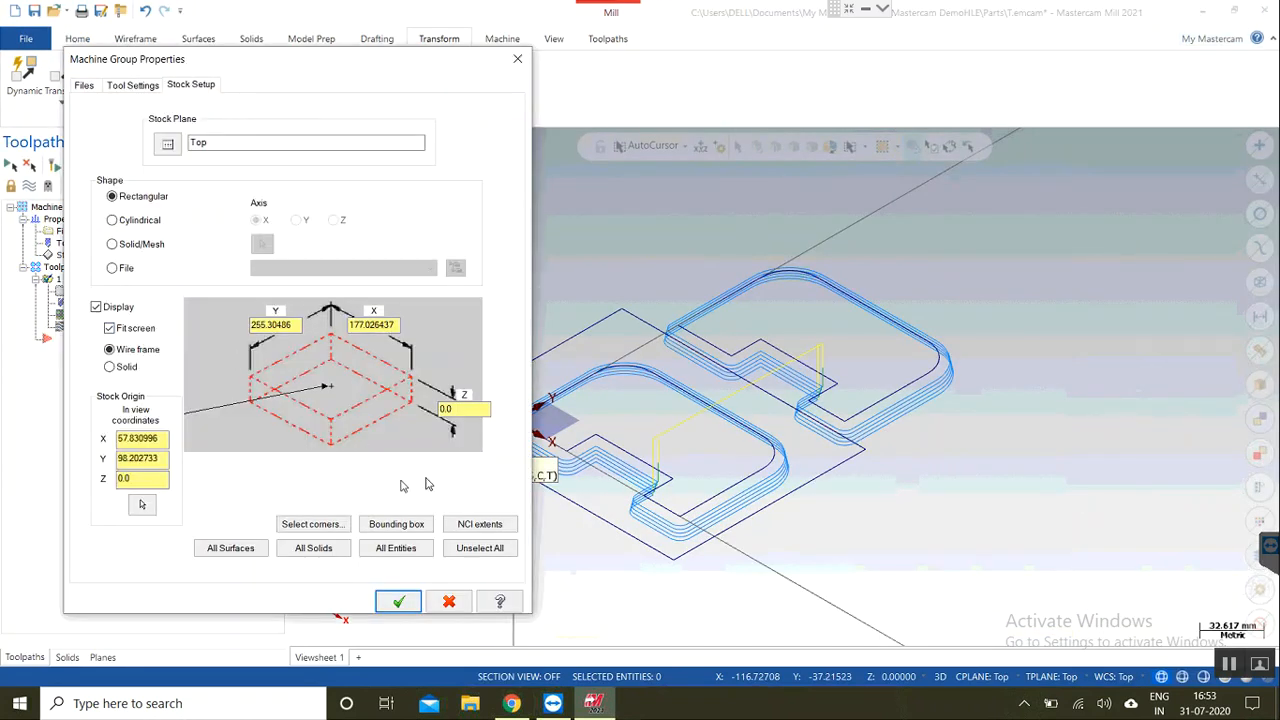
{"action": "double_click", "coordinate": [467, 406]}
{"action": "type", "text": "20"}
{"action": "key", "text": "Tab"}
{"action": "left_click", "coordinate": [398, 601]}
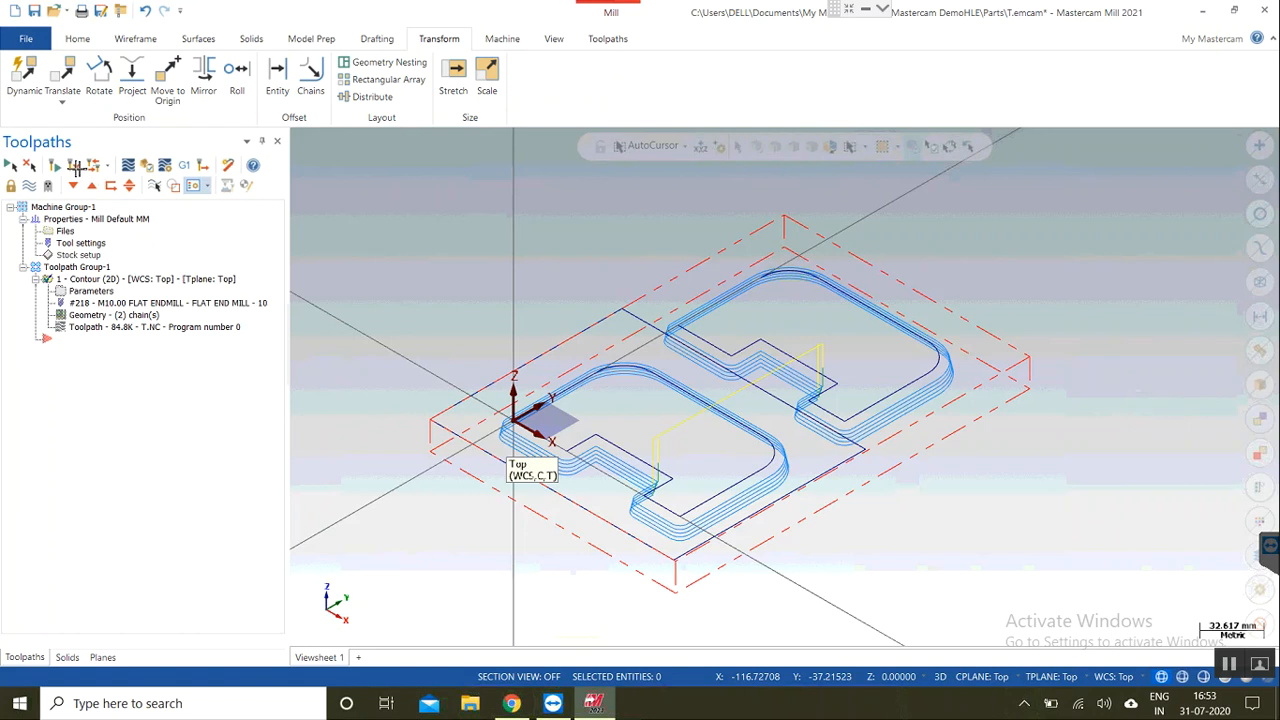
Step: Play the Verify simulation of the two-chain contour in the thickened stock, and close the simulator
{"action": "left_click", "coordinate": [75, 166]}
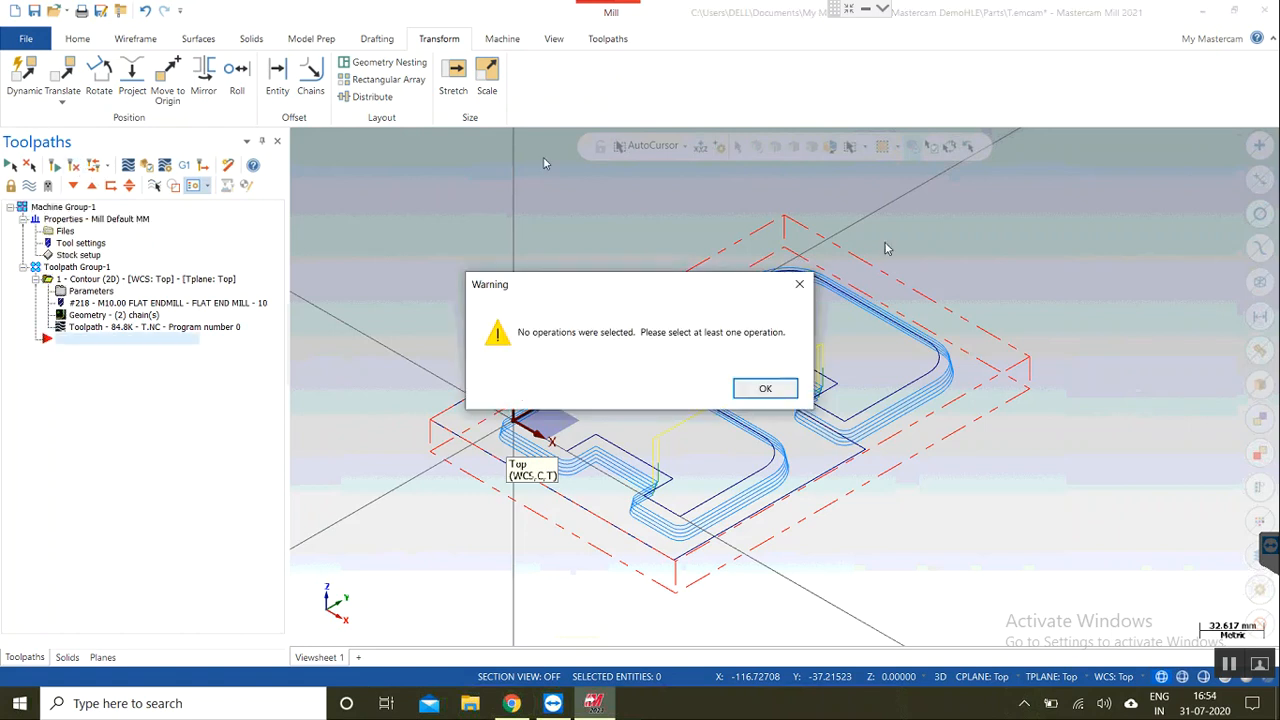
{"action": "left_click", "coordinate": [799, 284]}
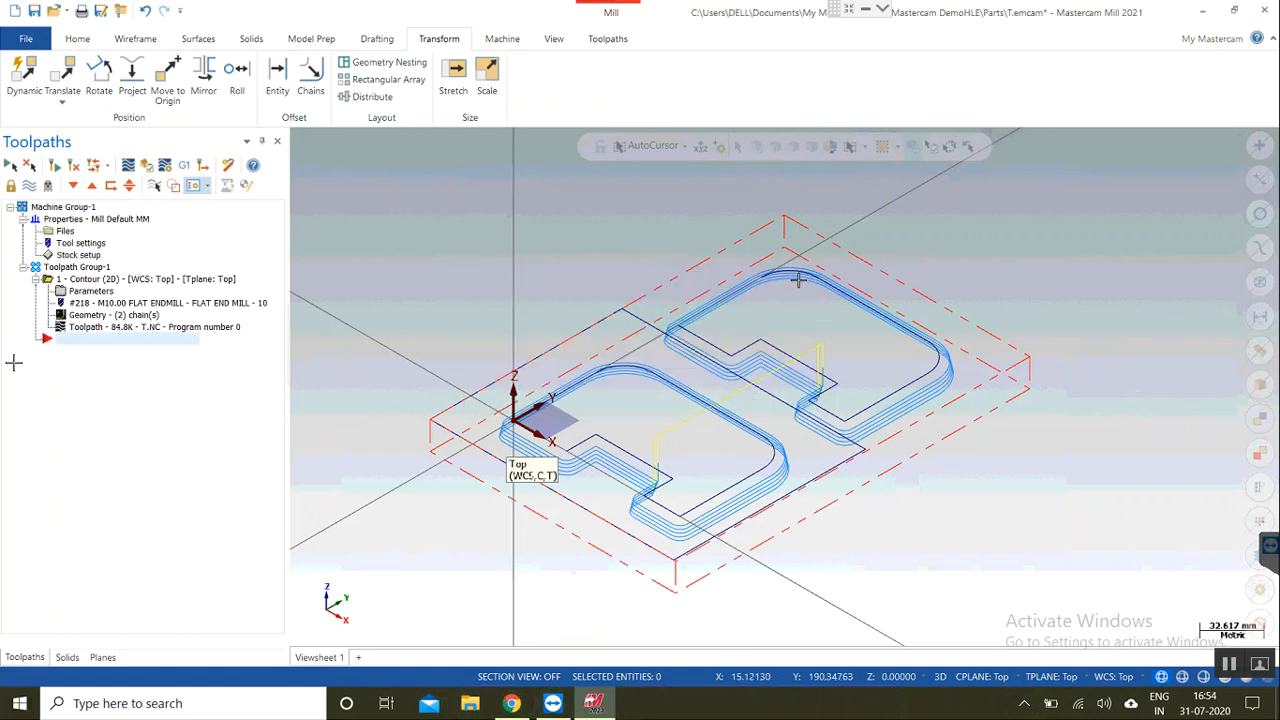
{"action": "left_click", "coordinate": [131, 329]}
{"action": "left_click", "coordinate": [131, 326]}
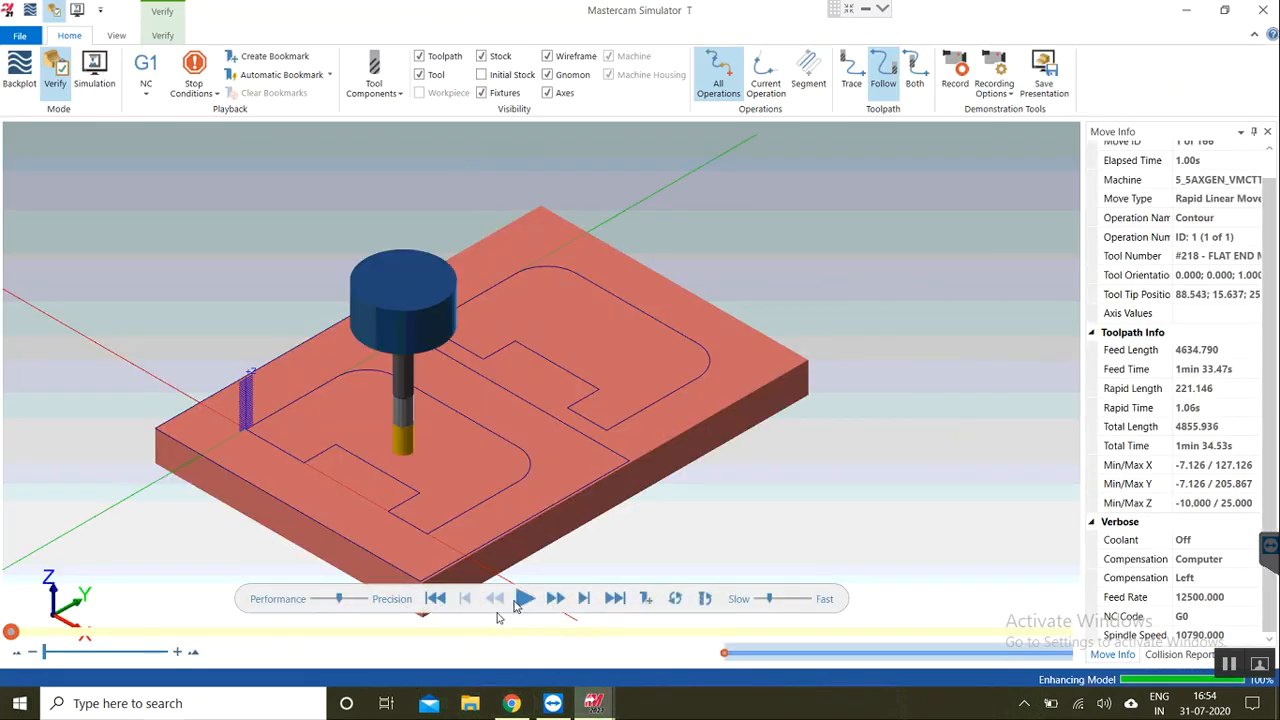
{"action": "left_click", "coordinate": [522, 600]}
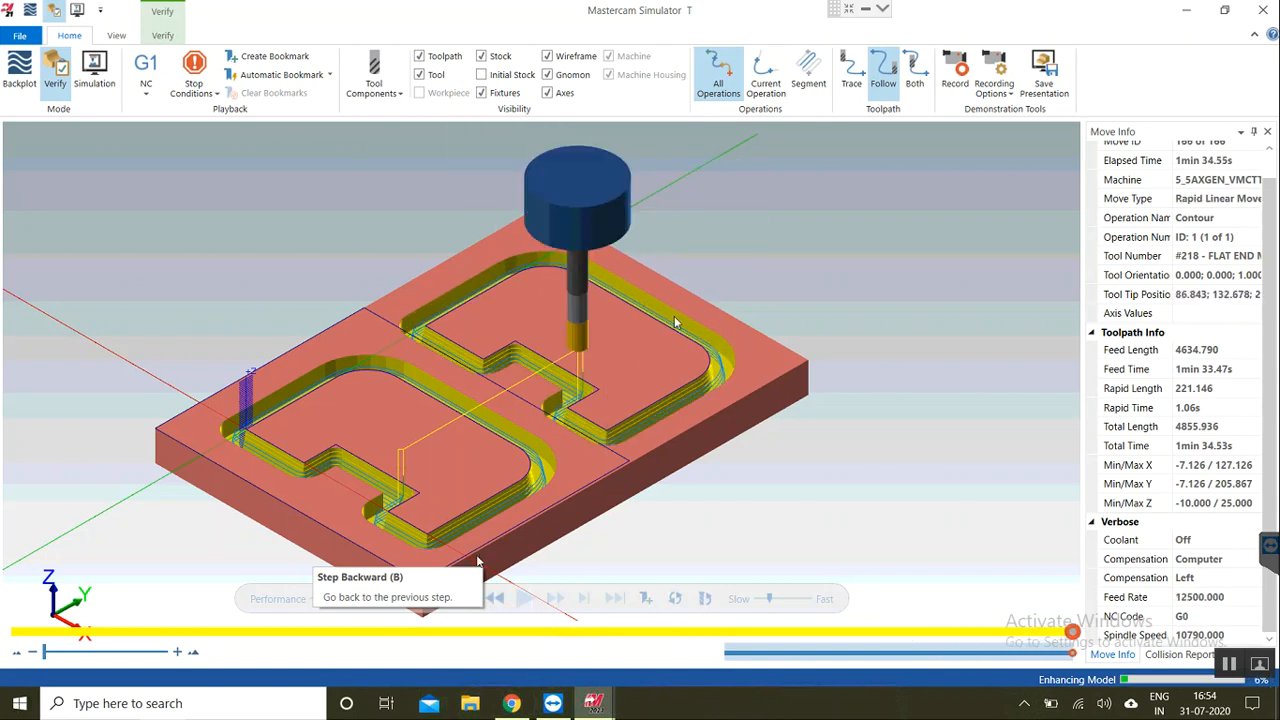
{"action": "left_click", "coordinate": [1250, 16]}
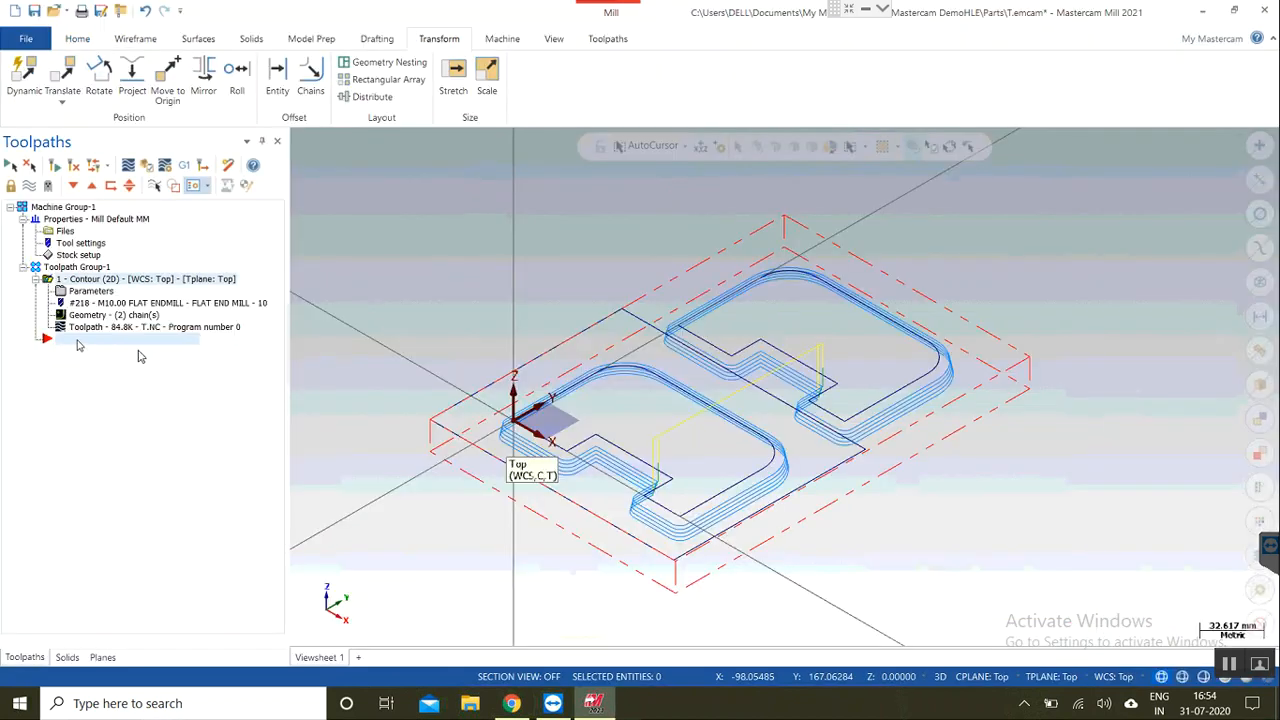
Step: Set the contour operation's depth cut order to By depth and regenerate the toolpath
{"action": "left_click", "coordinate": [90, 293]}
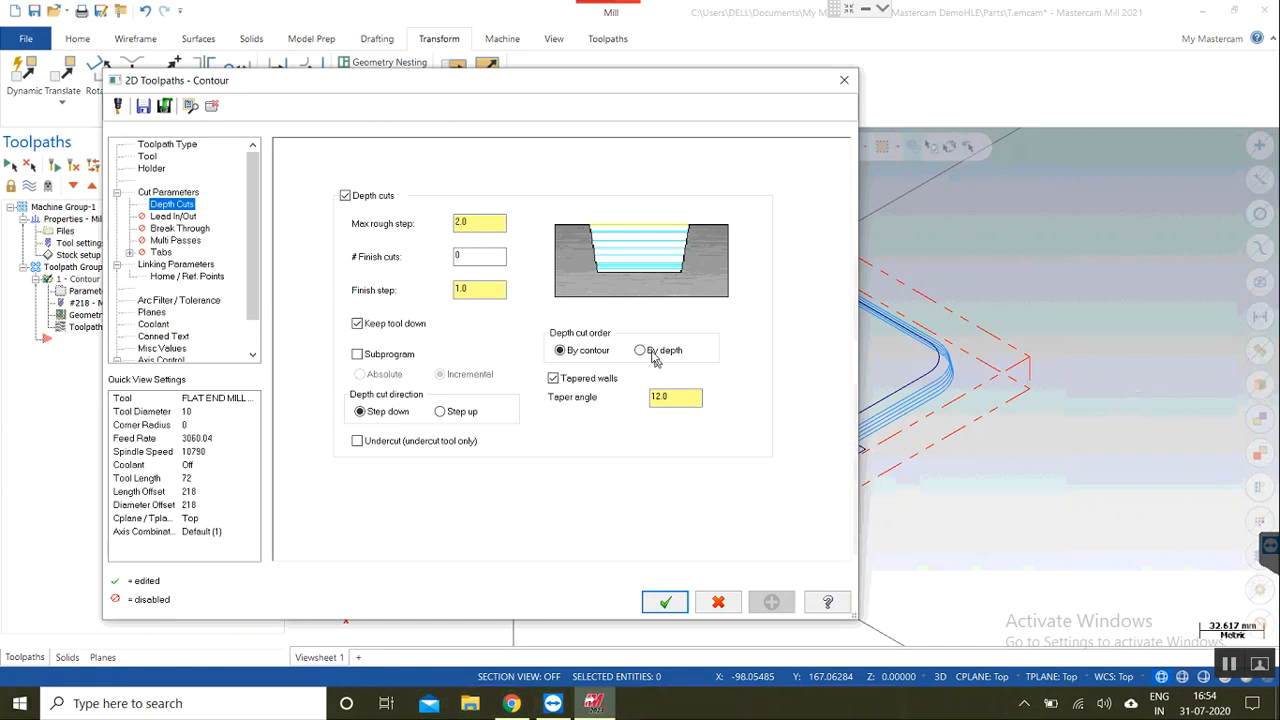
{"action": "left_click", "coordinate": [641, 351]}
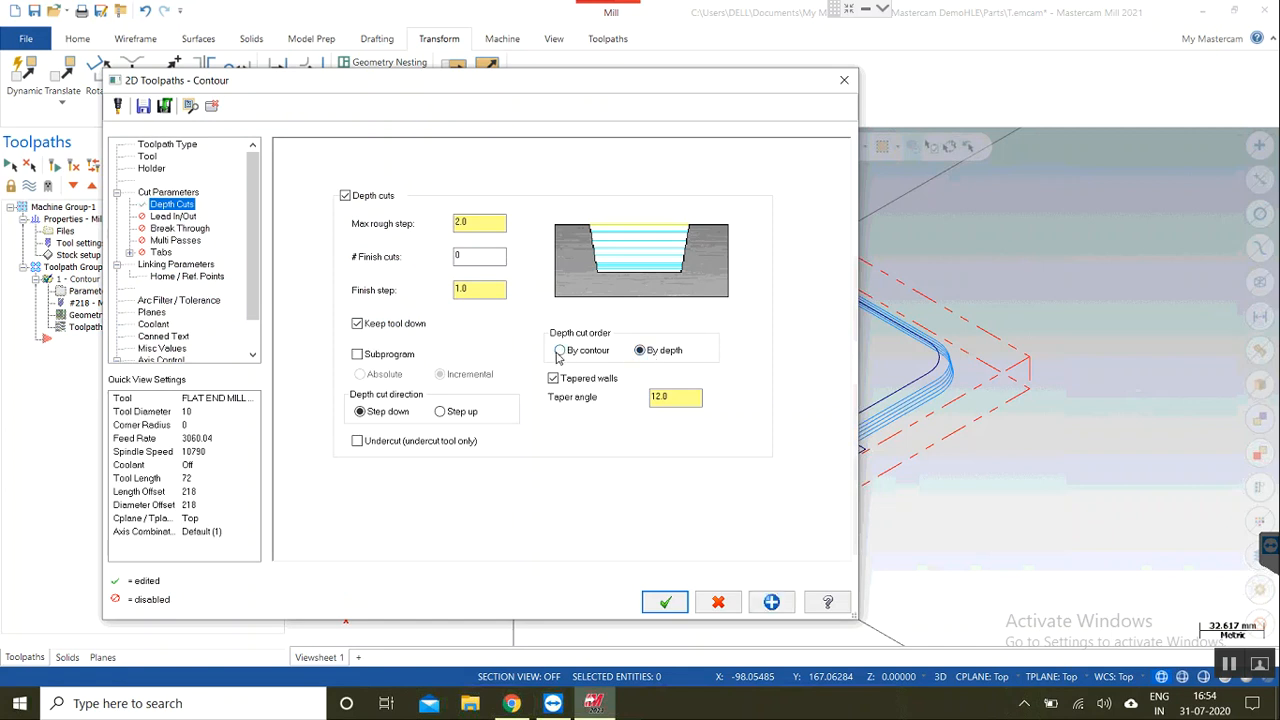
{"action": "left_click", "coordinate": [665, 601]}
{"action": "left_click", "coordinate": [73, 165]}
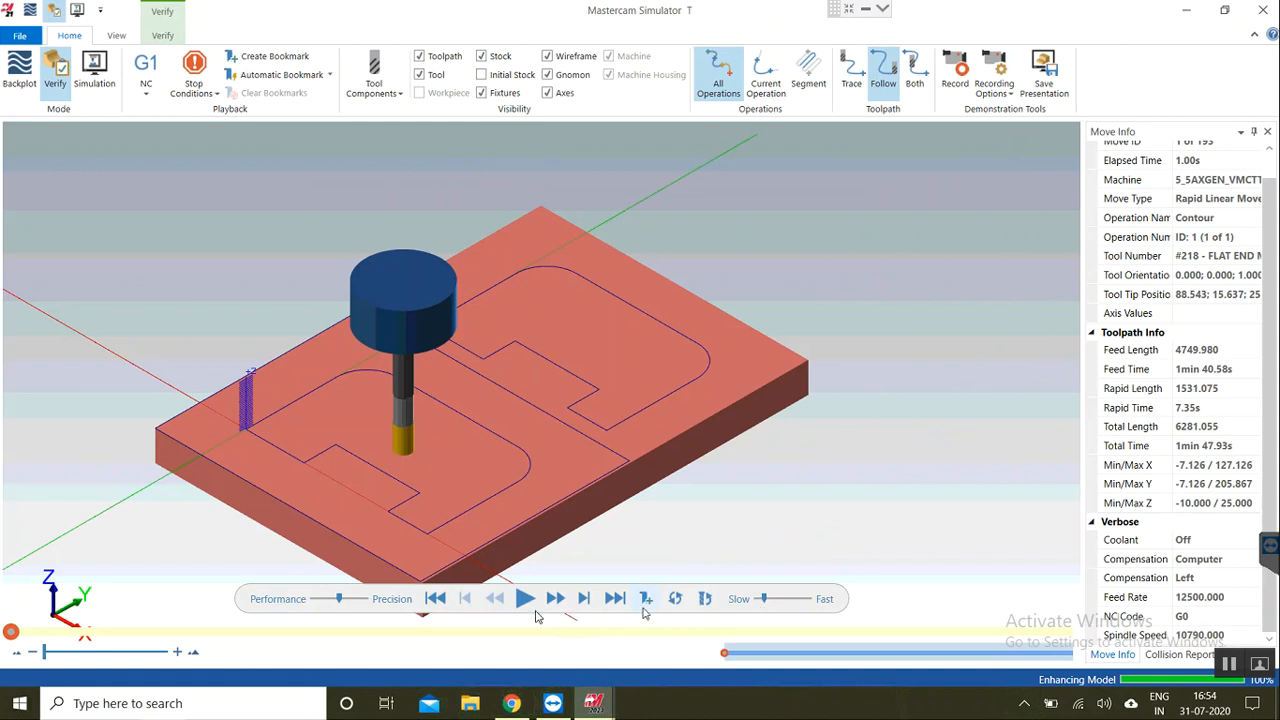
Step: Play the Verify simulation to examine the By depth cutting order across both profiles, and close the simulator
{"action": "left_click", "coordinate": [524, 599]}
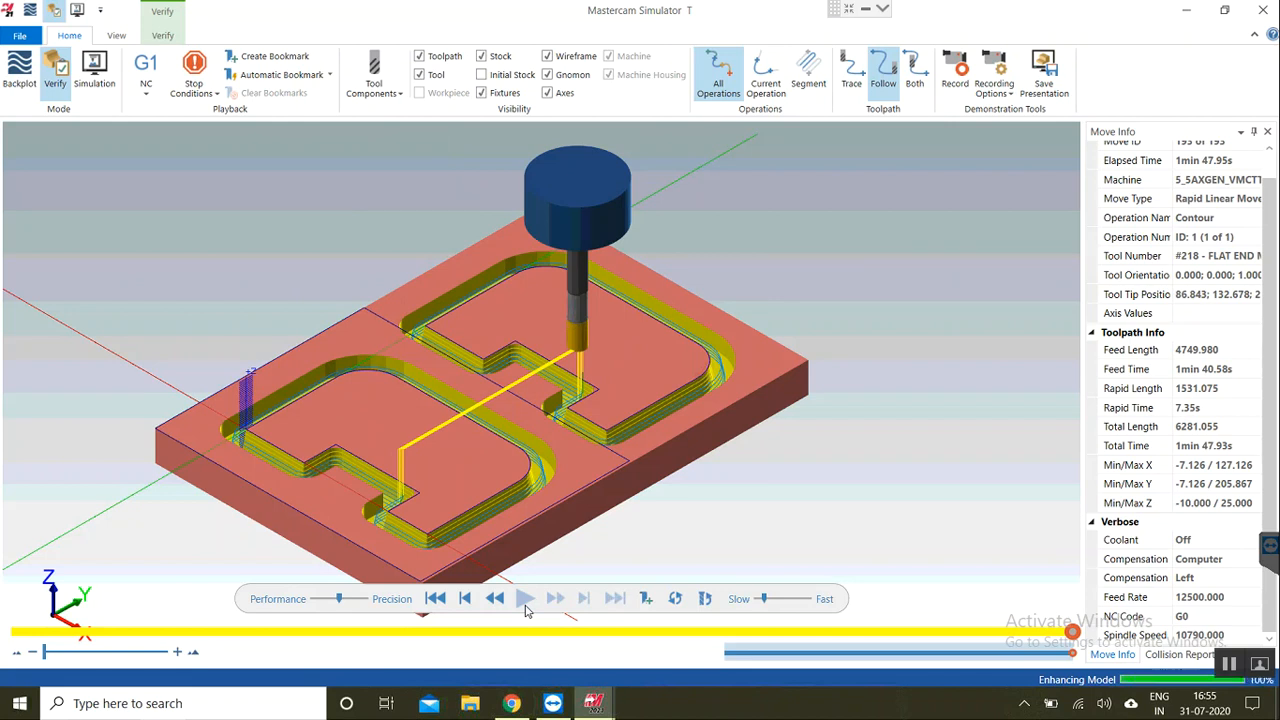
{"action": "left_click", "coordinate": [1263, 10]}
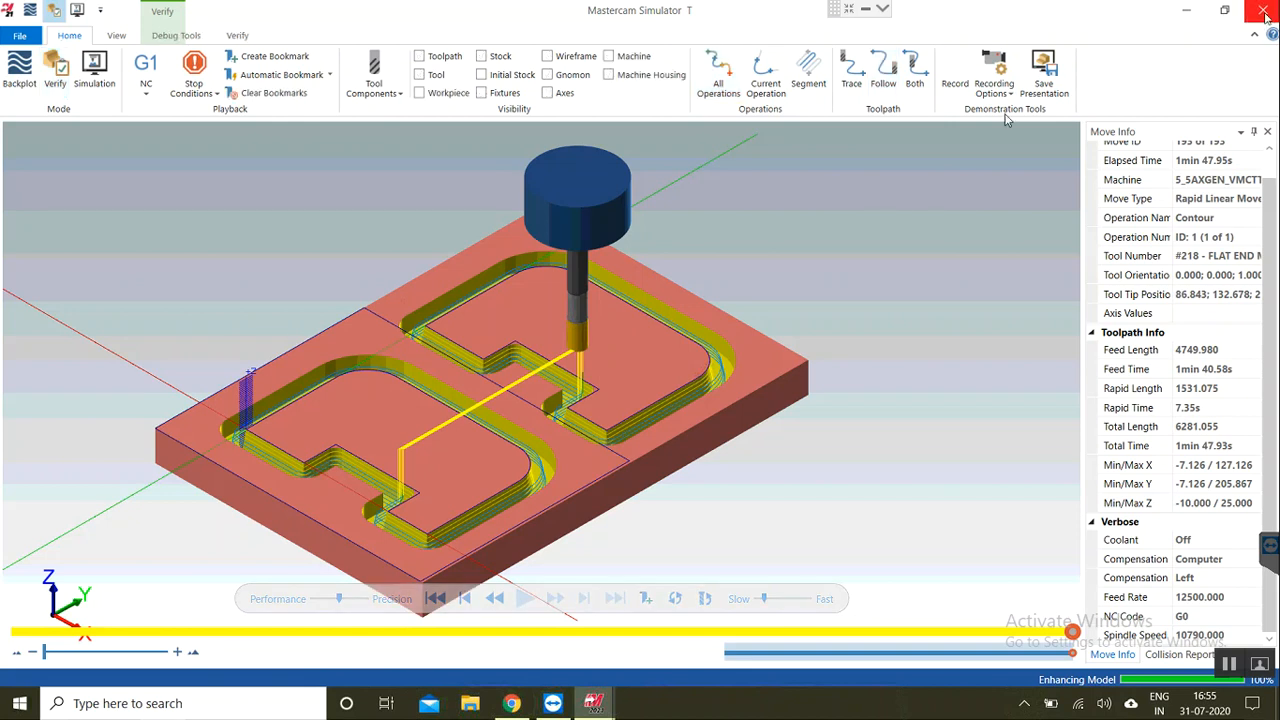
Step: Set the contour operation's depth cut order to By contour and regenerate the toolpath
{"action": "left_click", "coordinate": [95, 291]}
{"action": "left_click", "coordinate": [578, 352]}
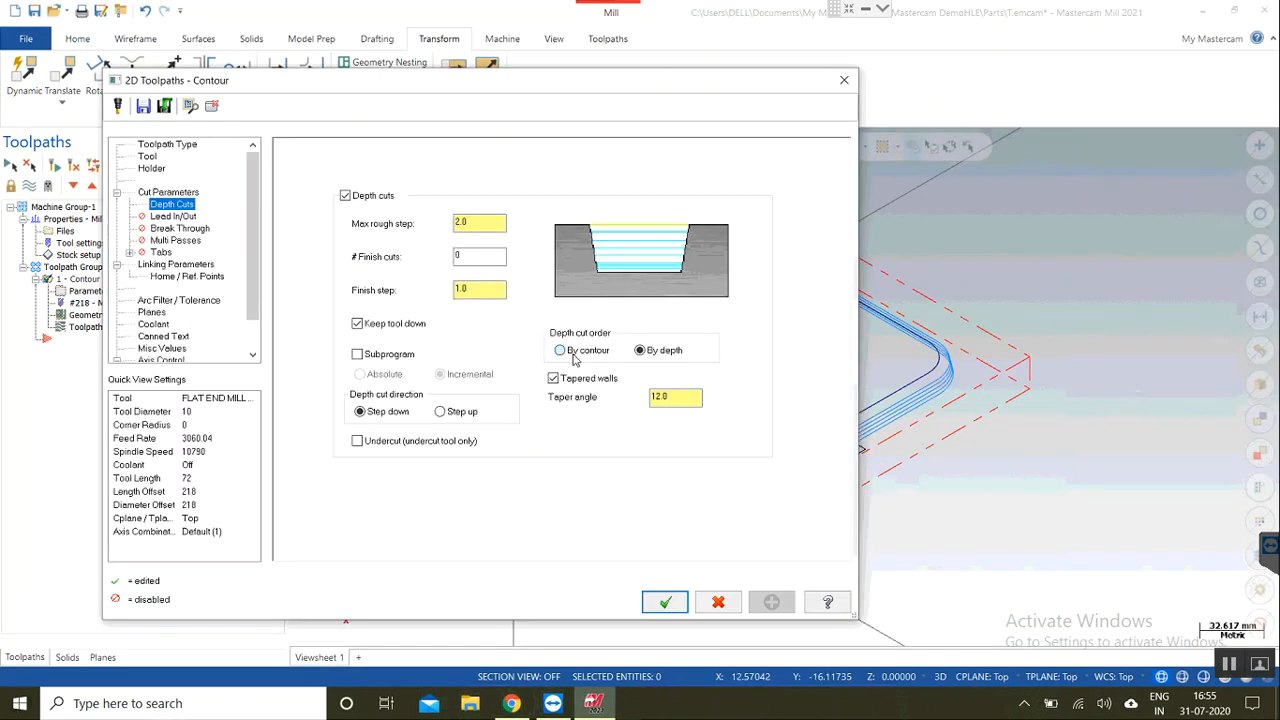
{"action": "left_click", "coordinate": [663, 604]}
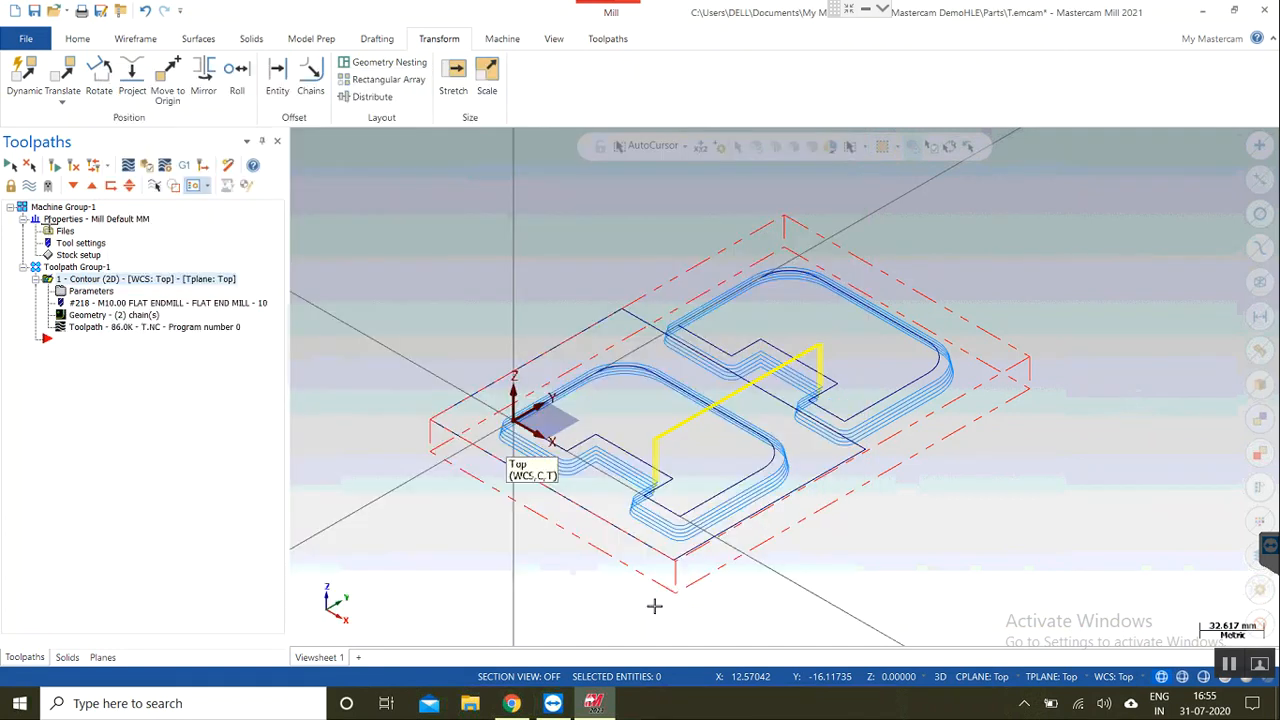
{"action": "left_click", "coordinate": [74, 167]}
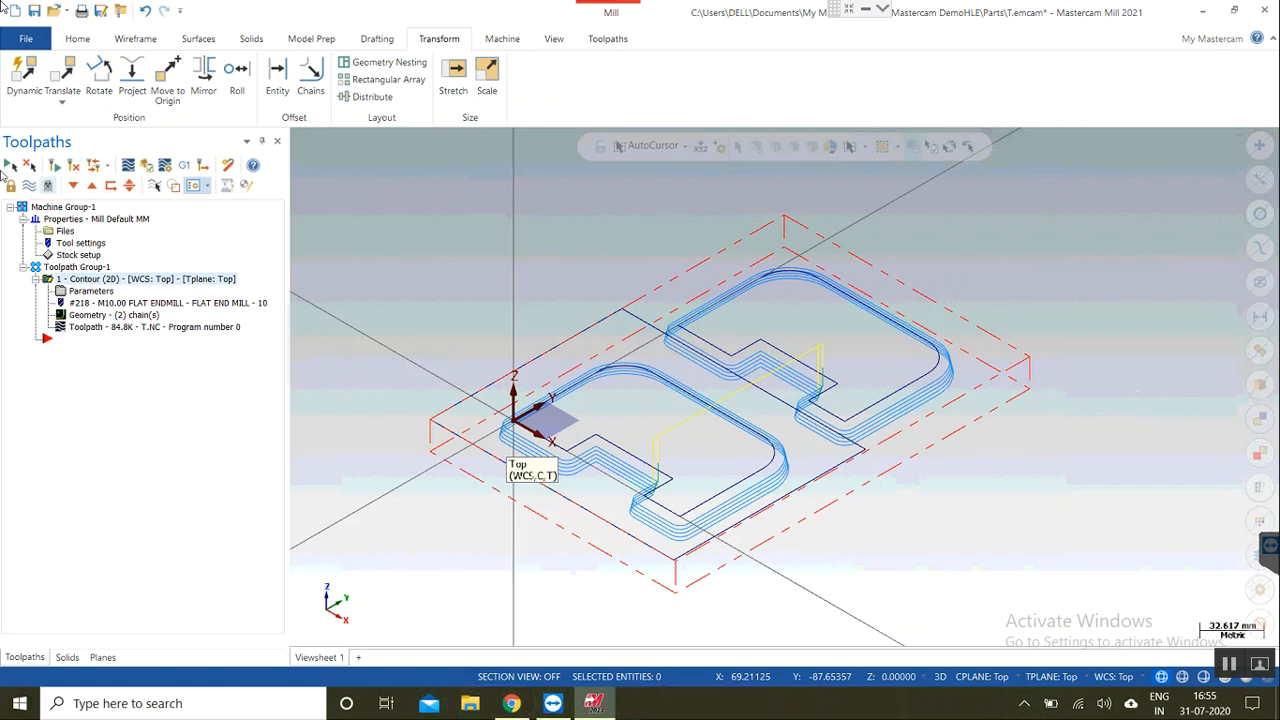
{"action": "left_click", "coordinate": [79, 46]}
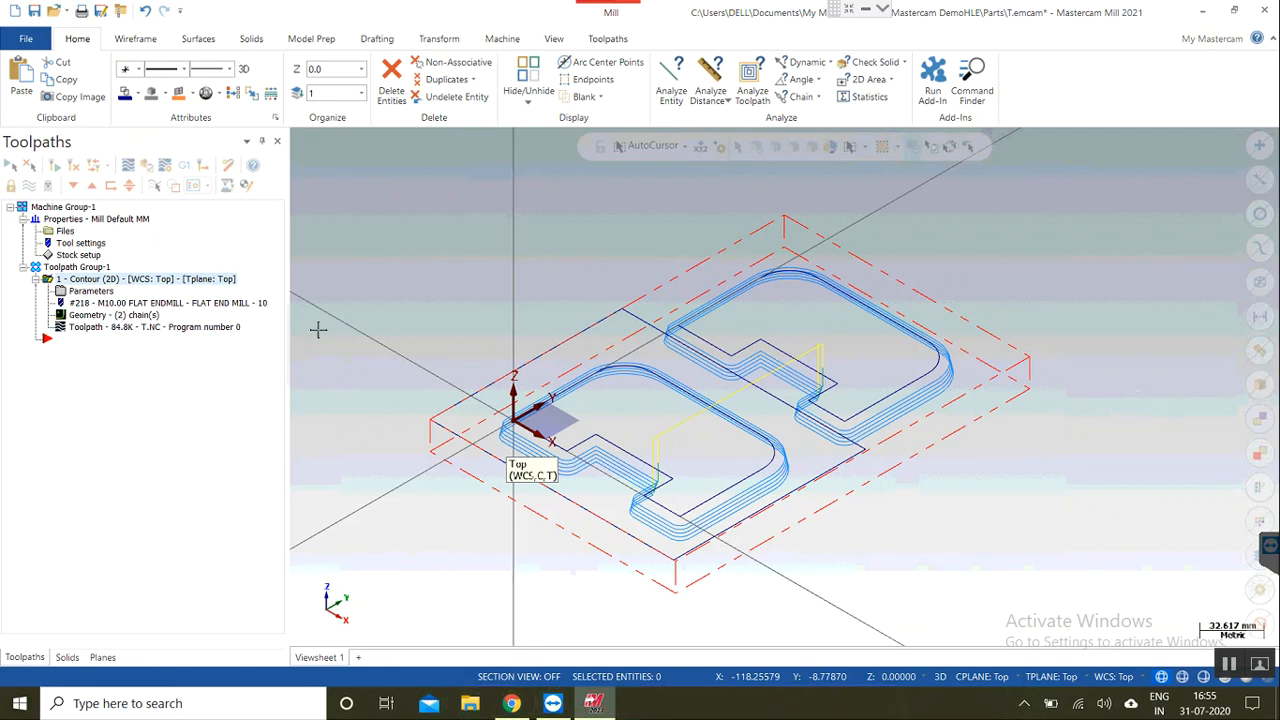
{"action": "left_click", "coordinate": [612, 40]}
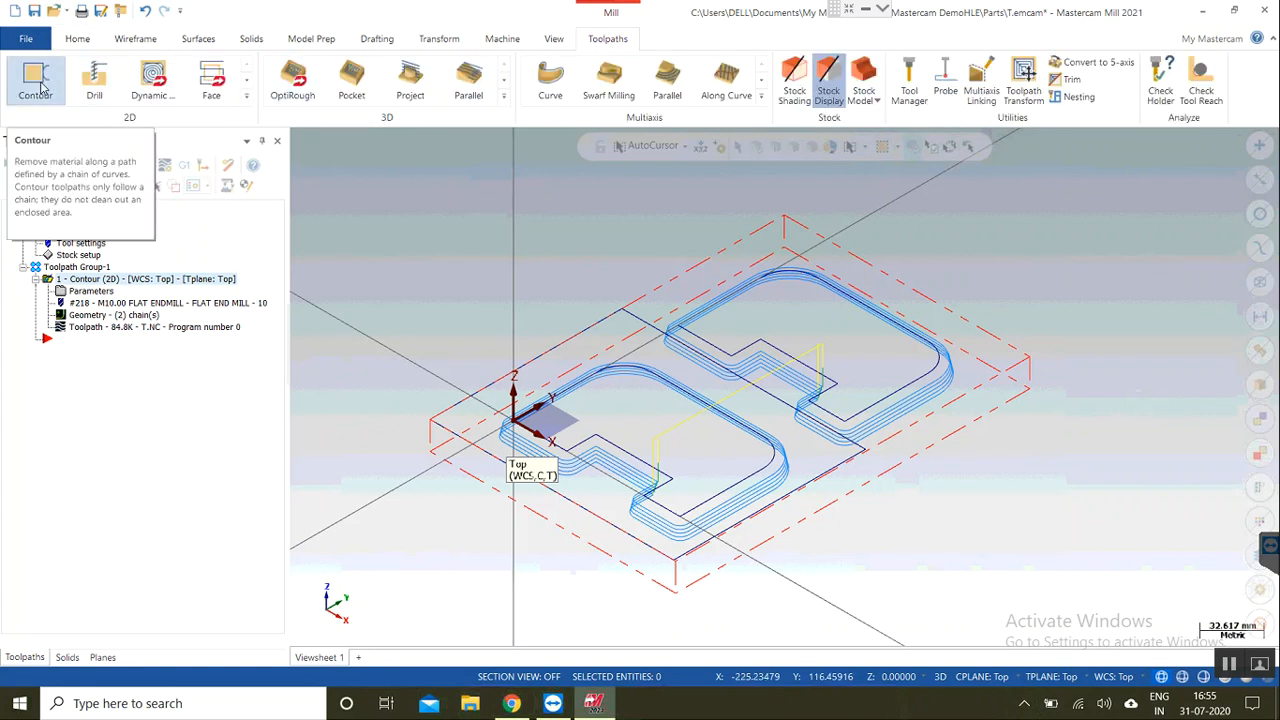
{"action": "left_click", "coordinate": [135, 42]}
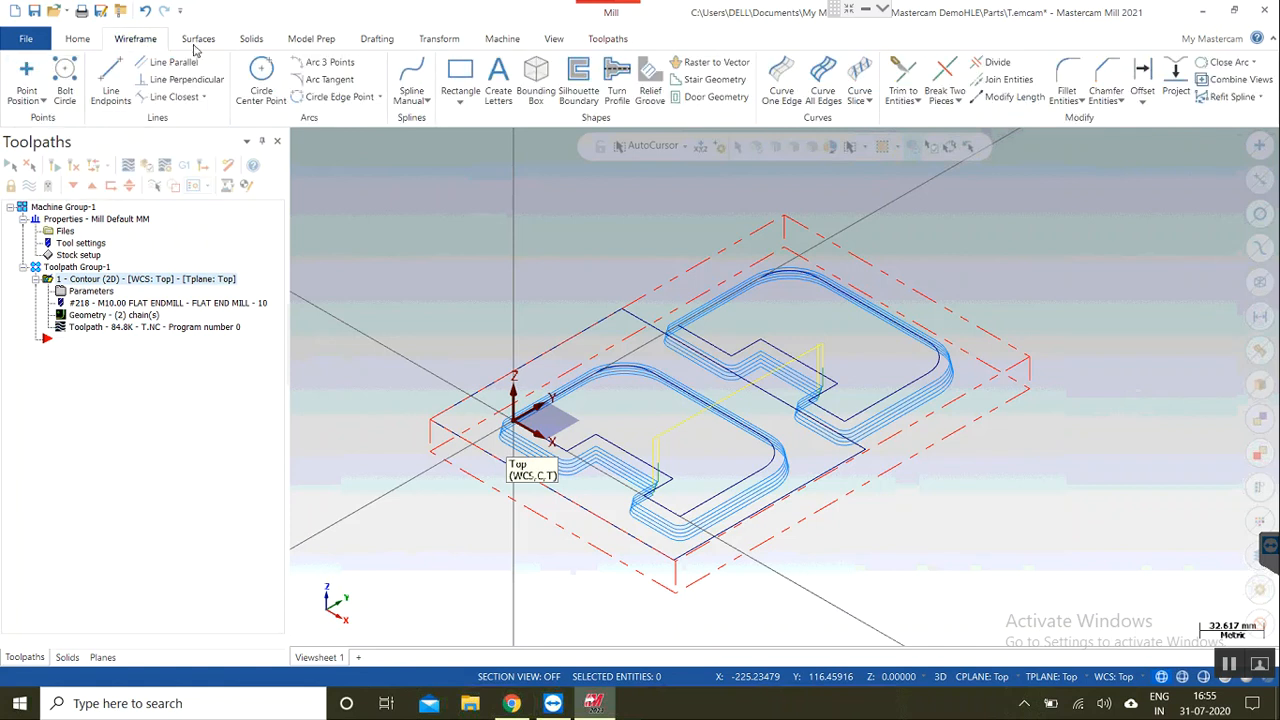
{"action": "left_click", "coordinate": [200, 44]}
{"action": "left_click", "coordinate": [135, 40]}
Step: Switch to Chrome and search Google for "cam solutions" in a new tab
{"action": "mouse_move", "coordinate": [503, 709]}
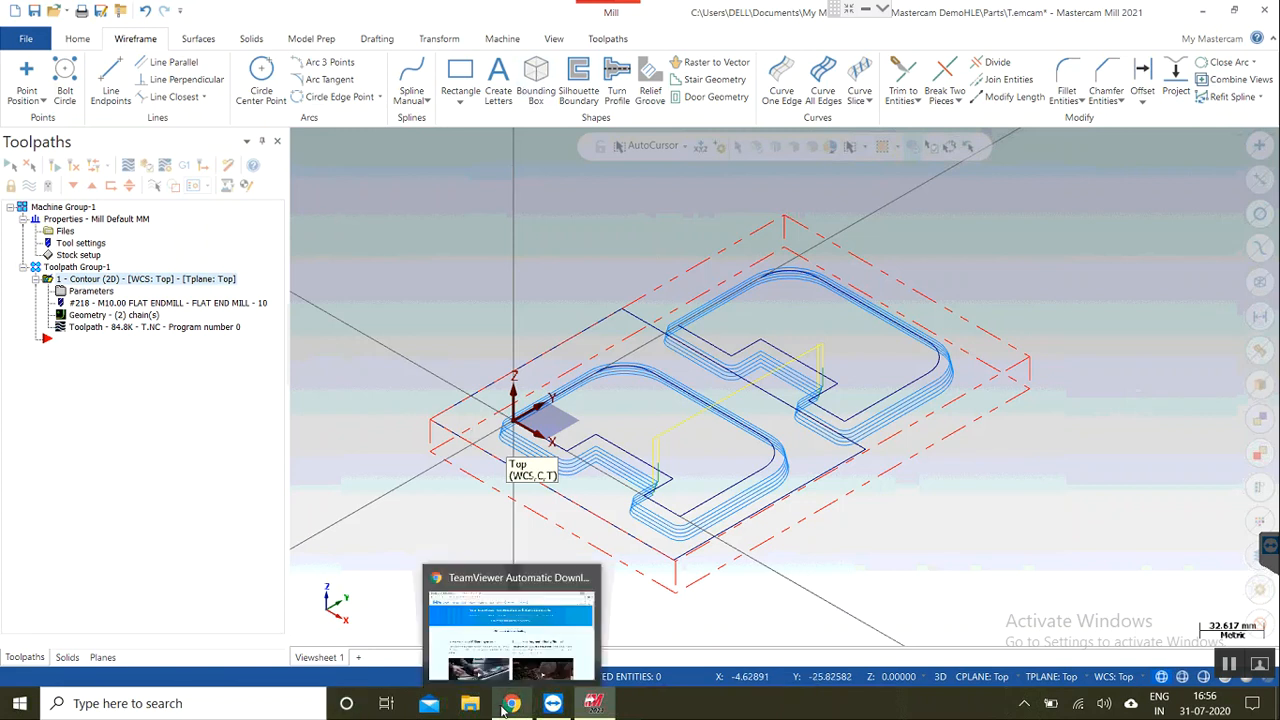
{"action": "left_click", "coordinate": [510, 705]}
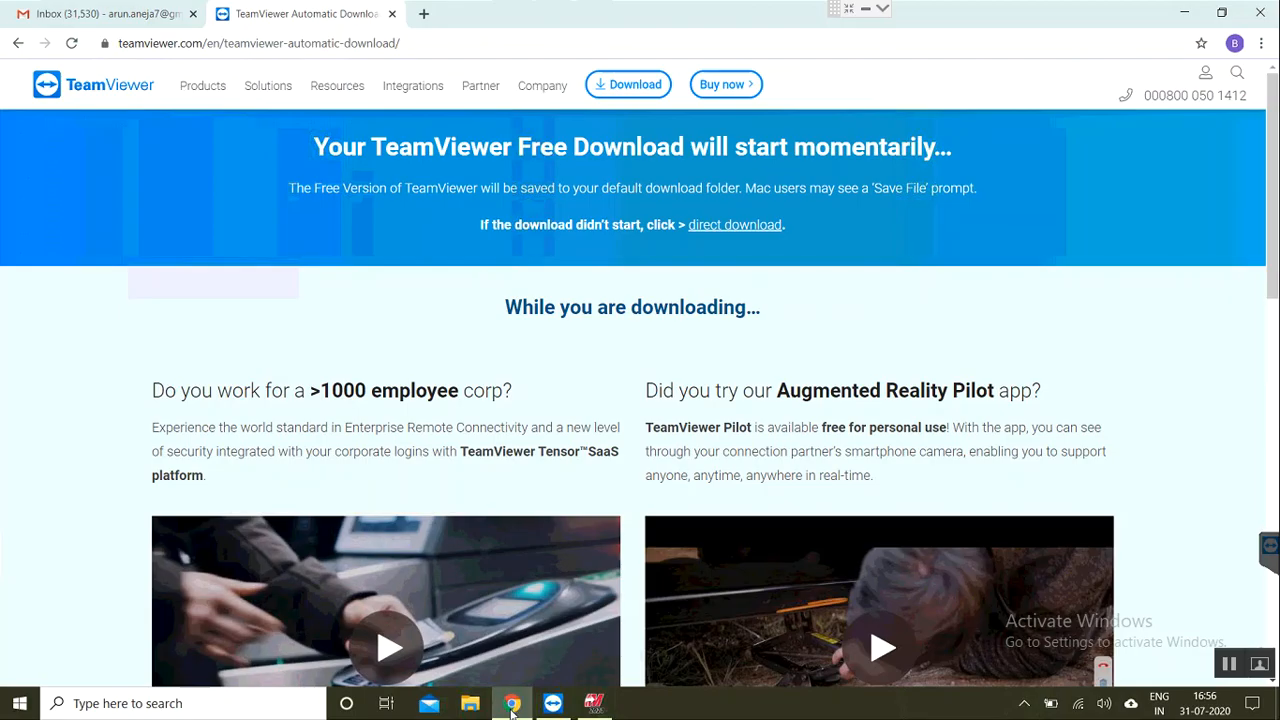
{"action": "left_click", "coordinate": [424, 14]}
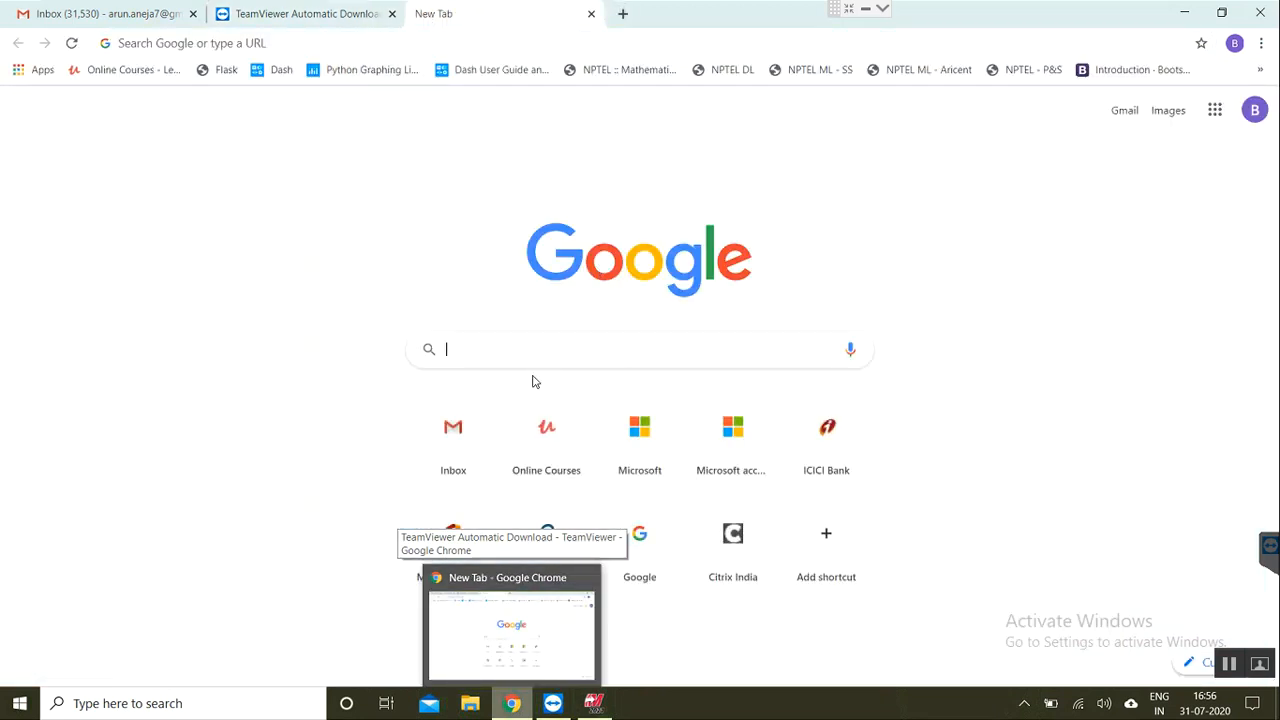
{"action": "type", "text": "cam so"}
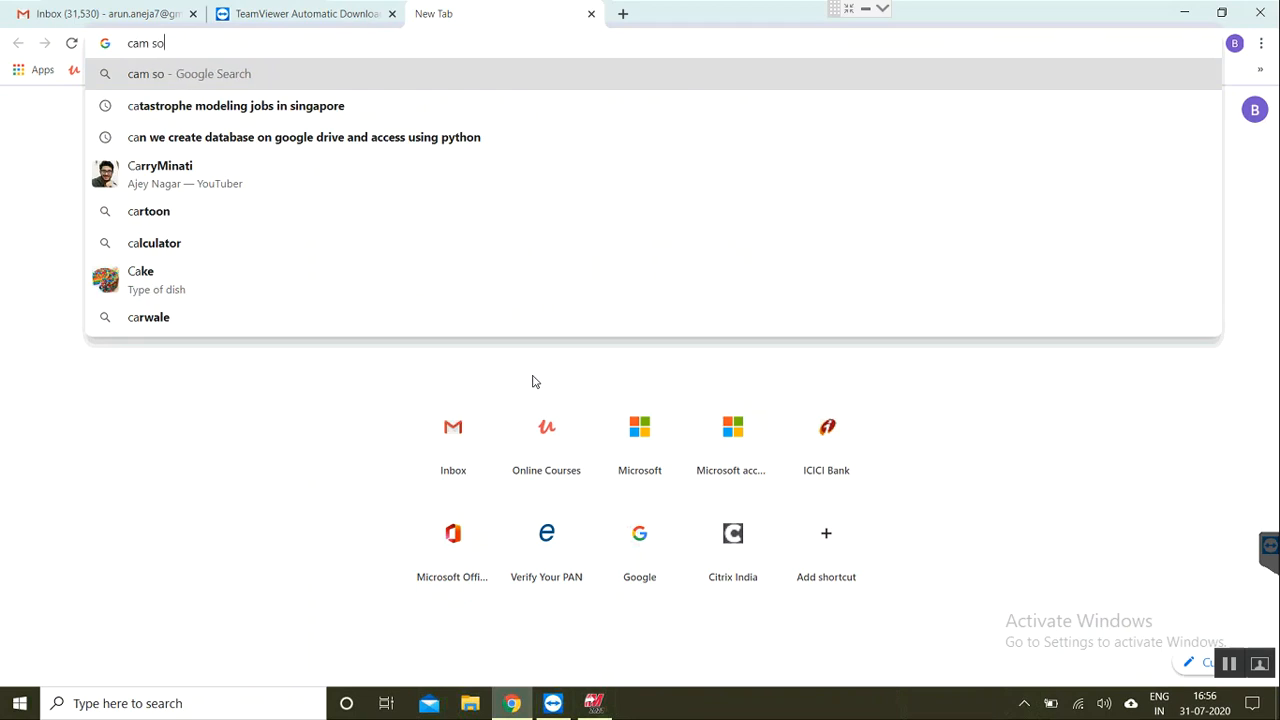
{"action": "type", "text": "lut"}
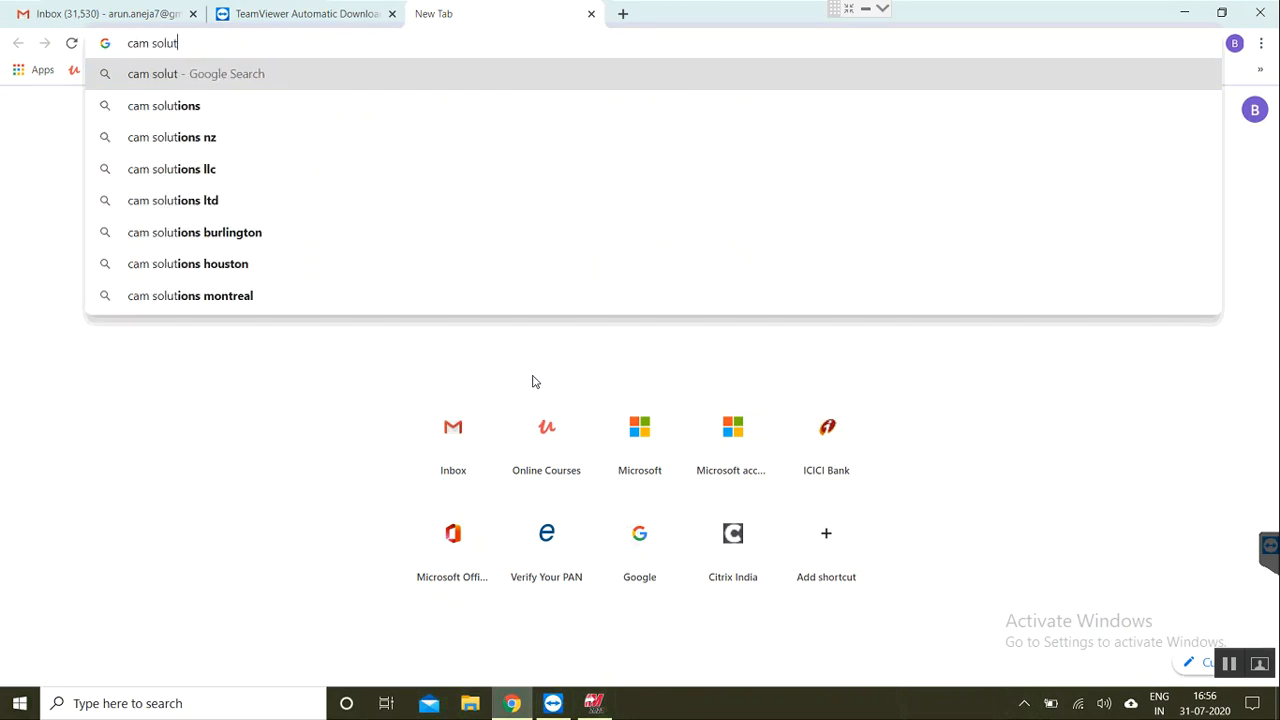
{"action": "left_click", "coordinate": [187, 106]}
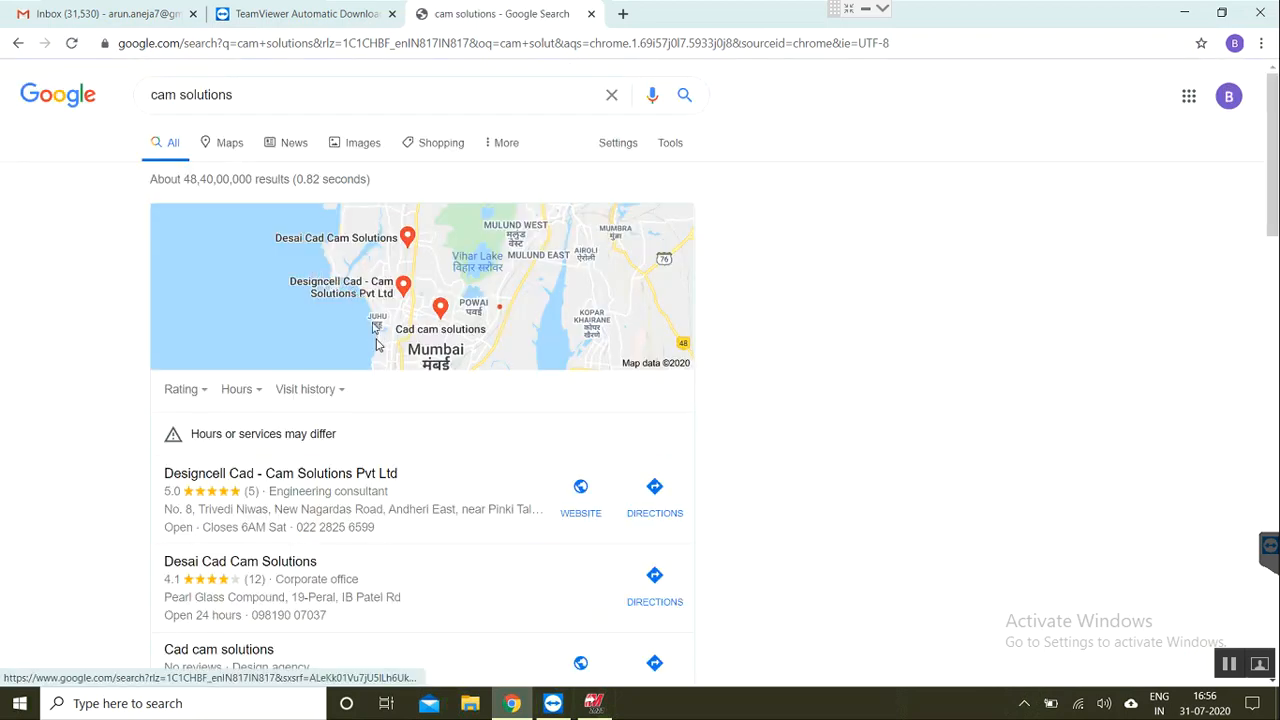
{"action": "scroll", "coordinate": [378, 341], "scroll_direction": "down", "scroll_amount": 5}
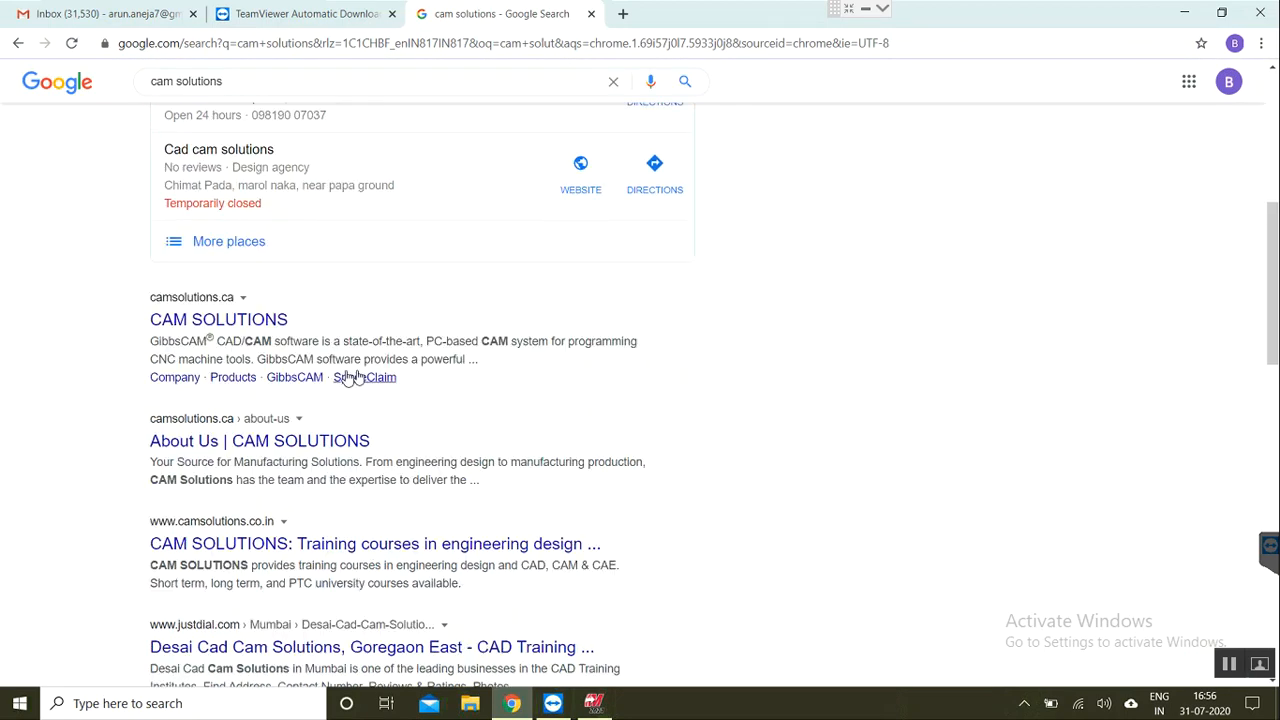
{"action": "scroll", "coordinate": [345, 410], "scroll_direction": "down", "scroll_amount": 2}
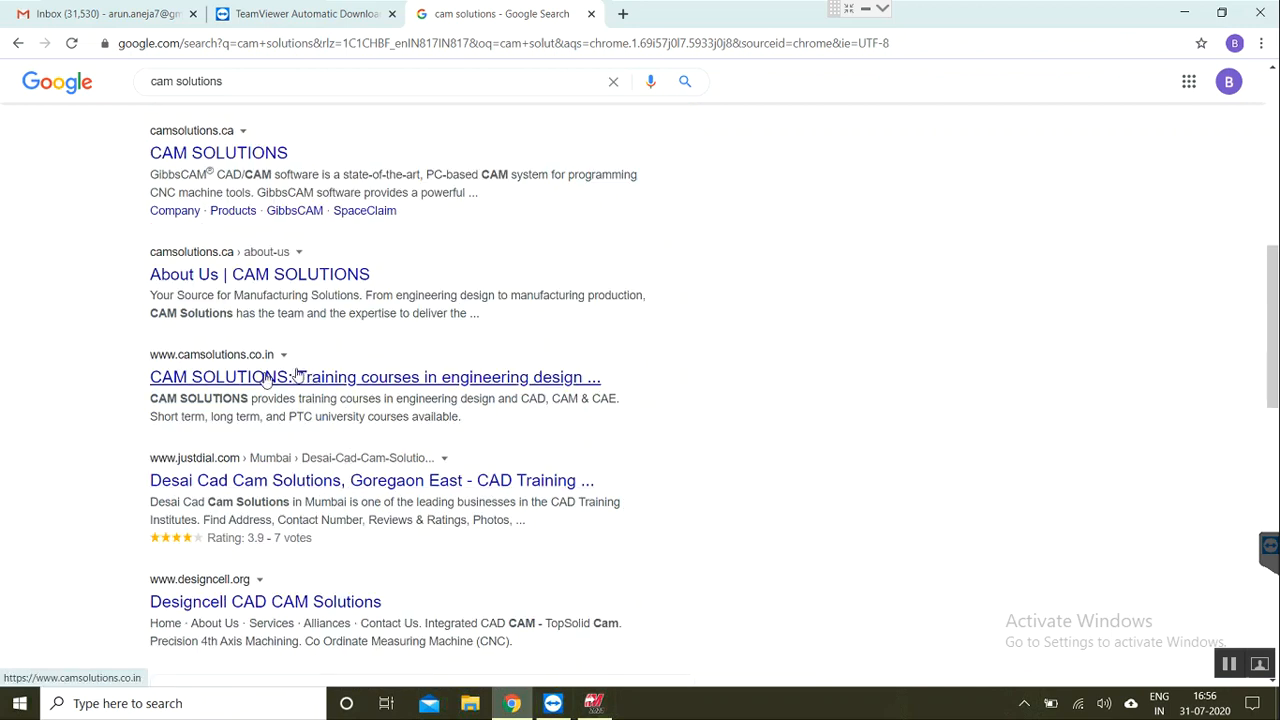
{"action": "left_click", "coordinate": [230, 360]}
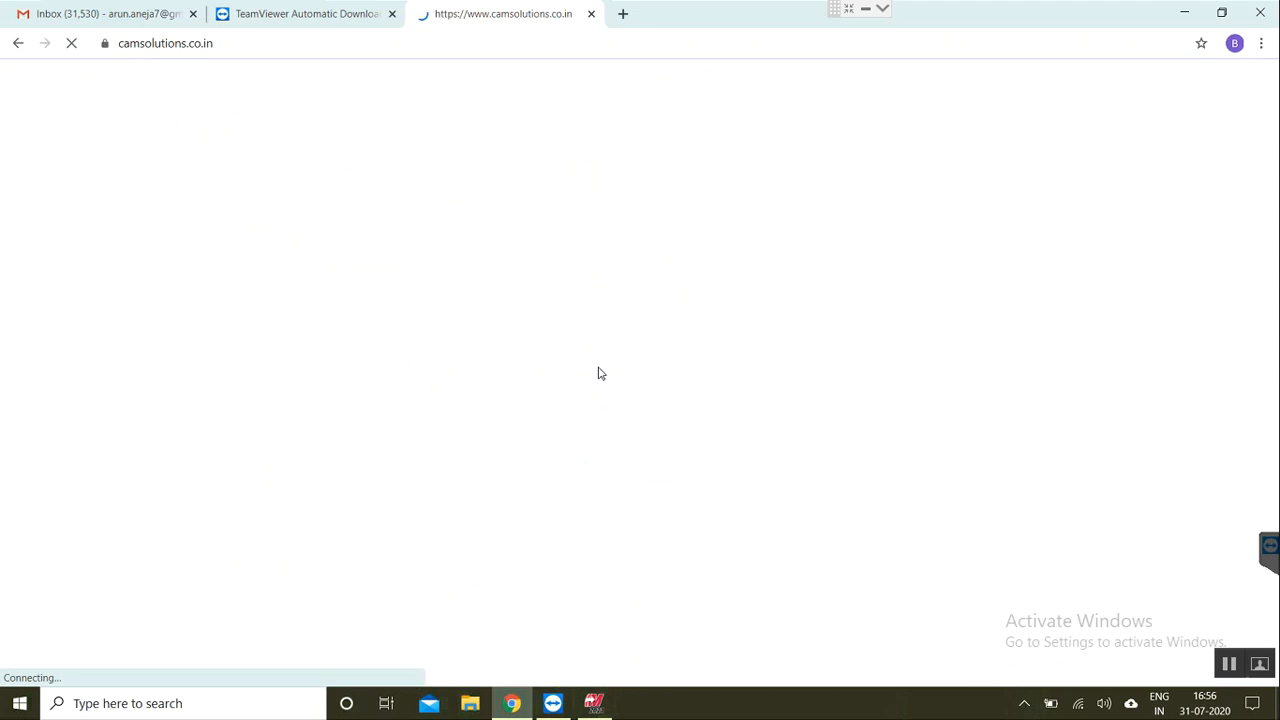
Step: Search Google for "youtube" in another new tab and open the YouTube site
{"action": "left_click", "coordinate": [622, 13]}
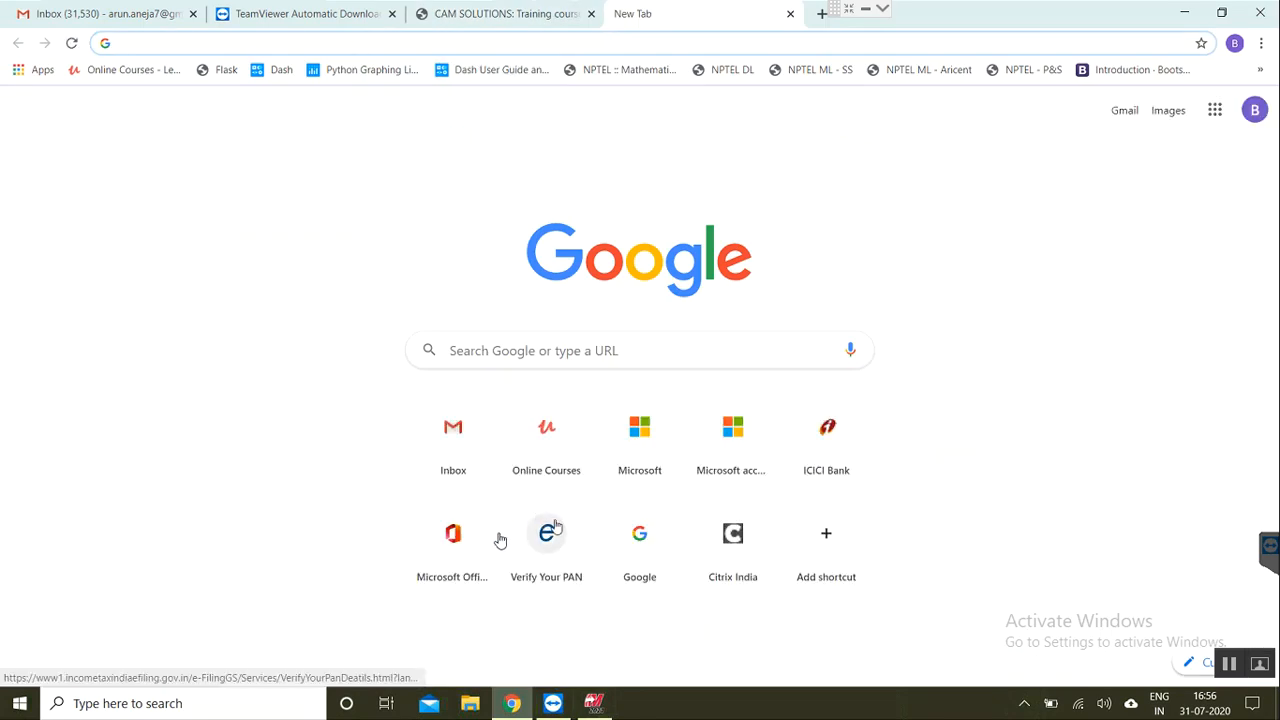
{"action": "left_click", "coordinate": [252, 45]}
{"action": "type", "text": "yo"}
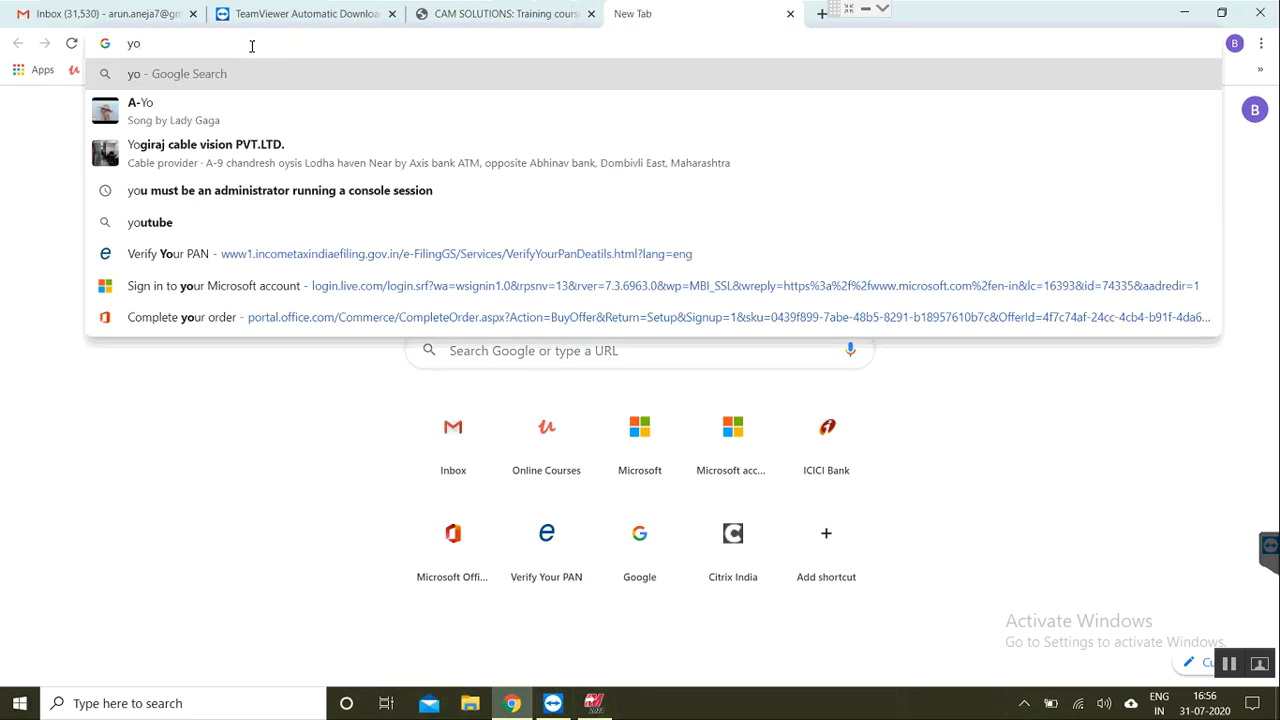
{"action": "type", "text": "u"}
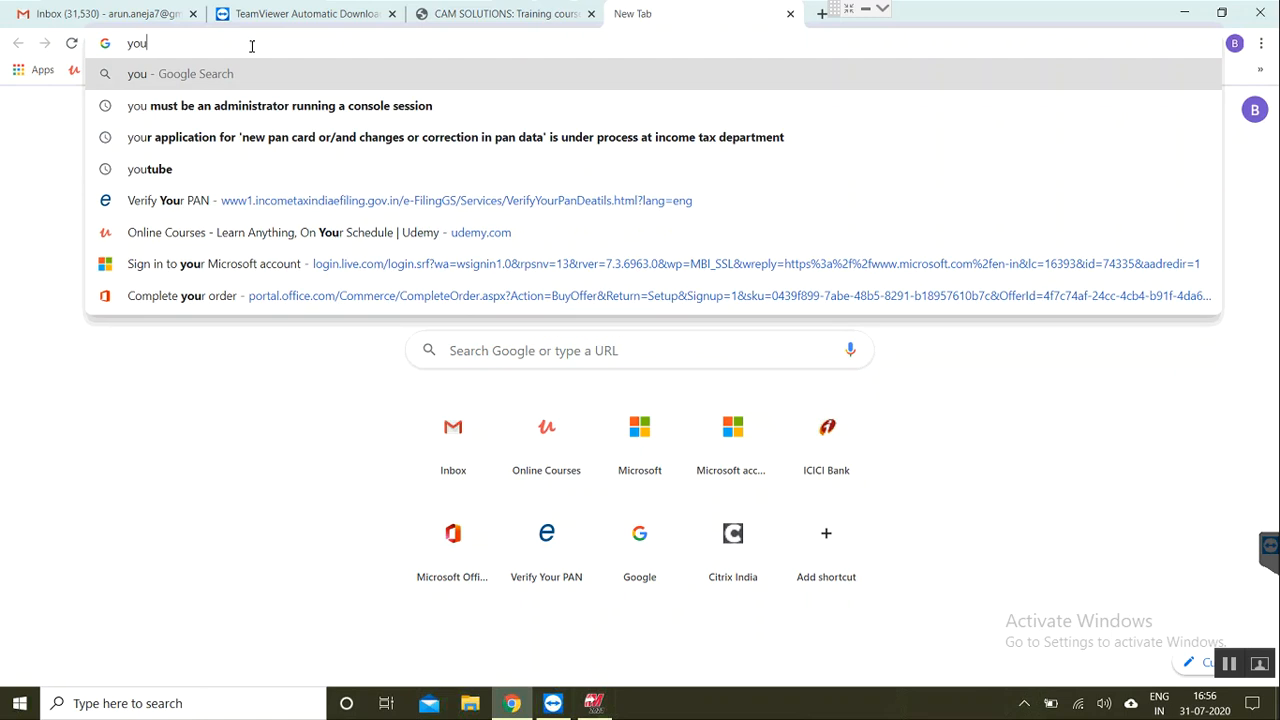
{"action": "type", "text": "t"}
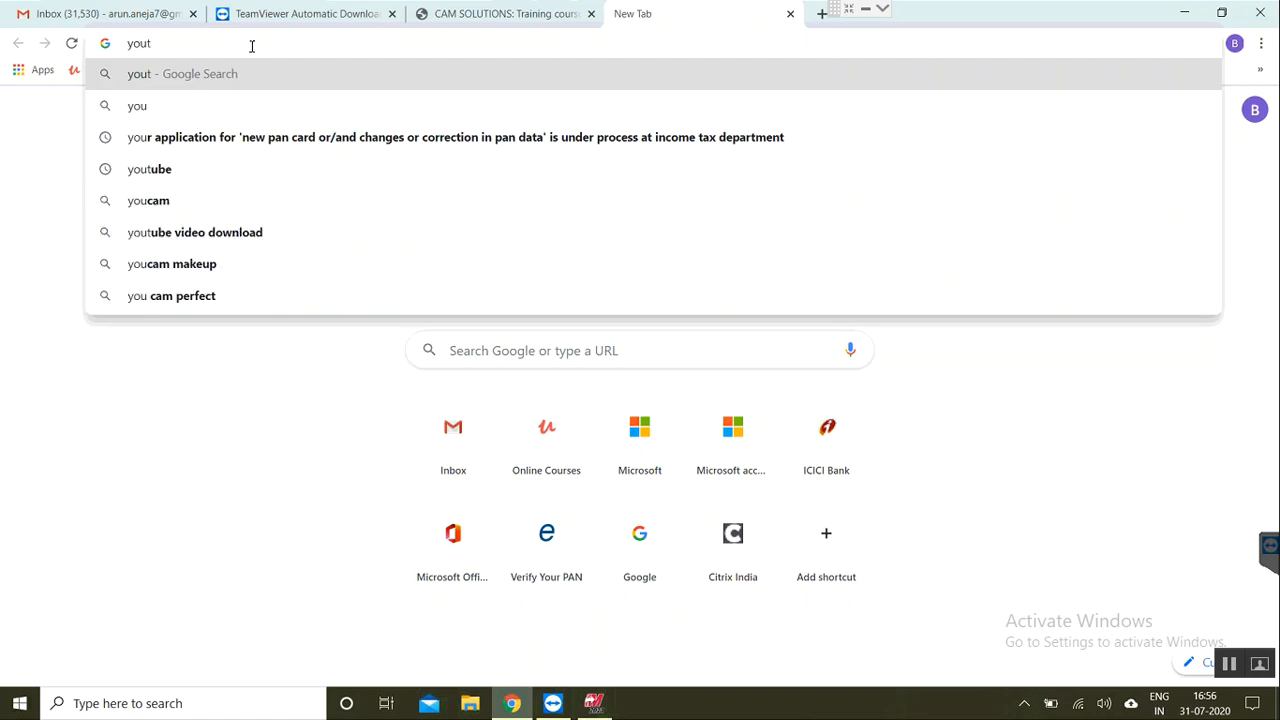
{"action": "type", "text": "ube"}
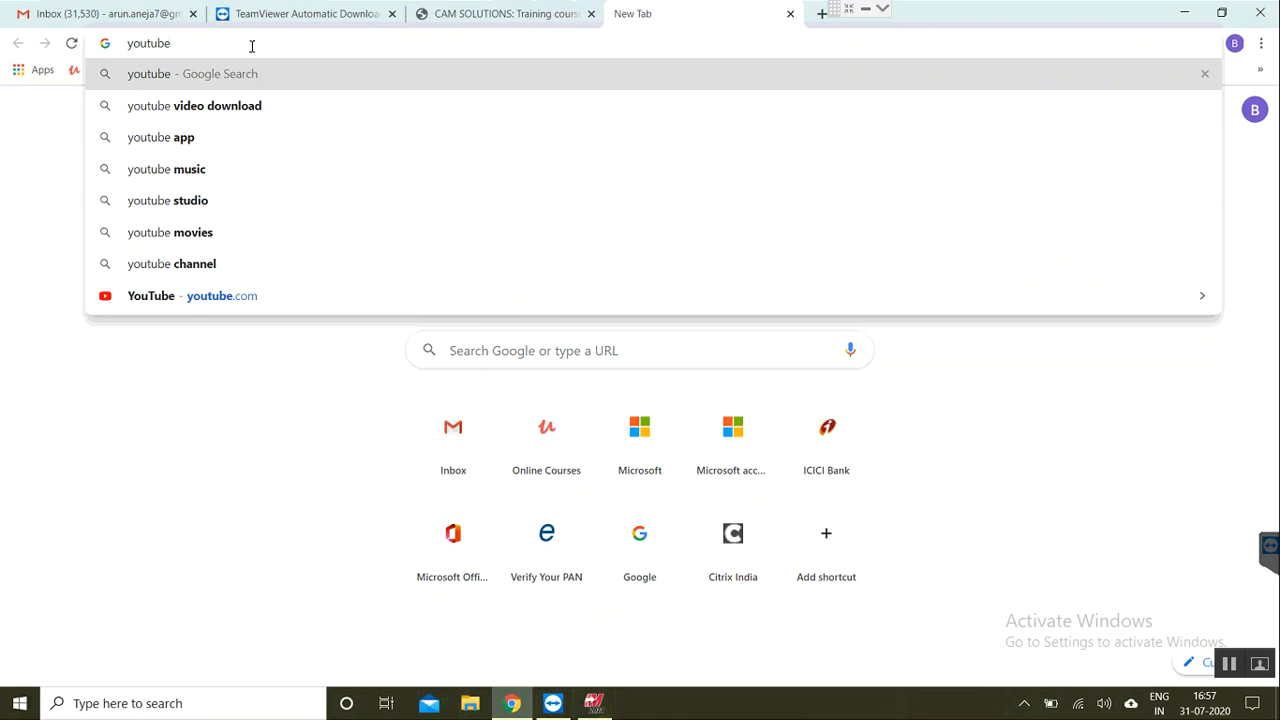
{"action": "key", "text": "Return"}
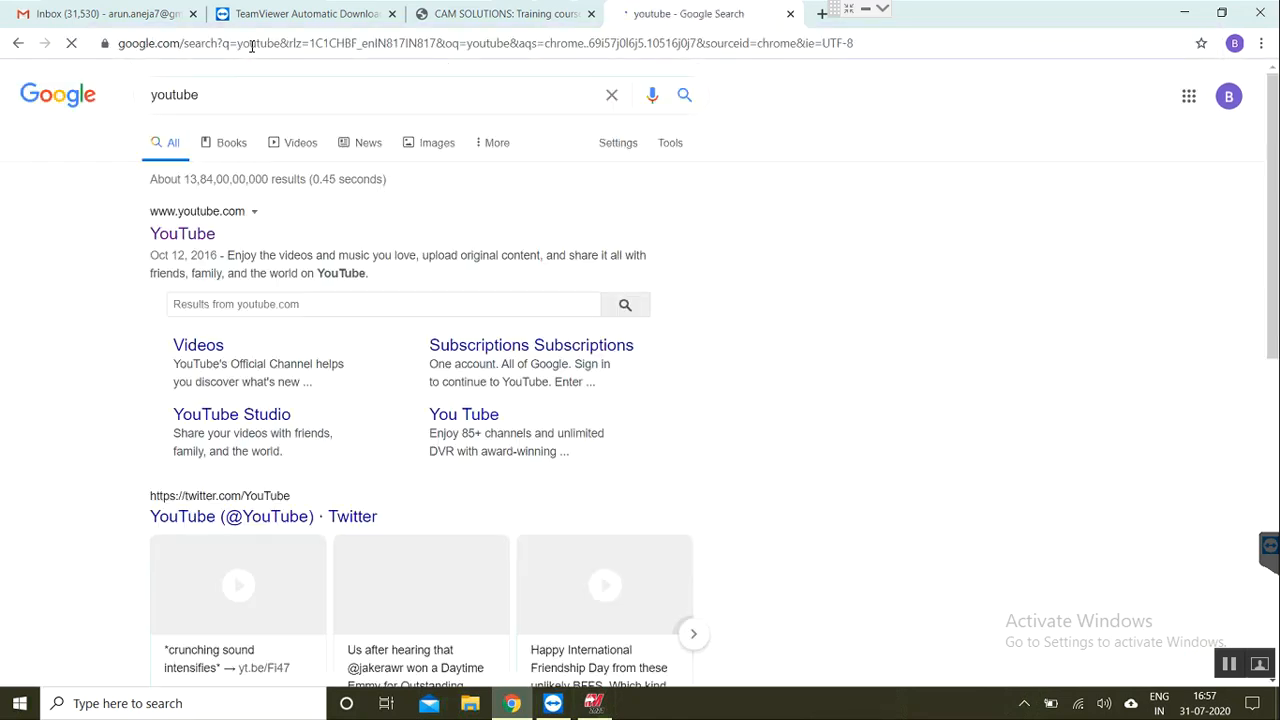
{"action": "left_click", "coordinate": [205, 240]}
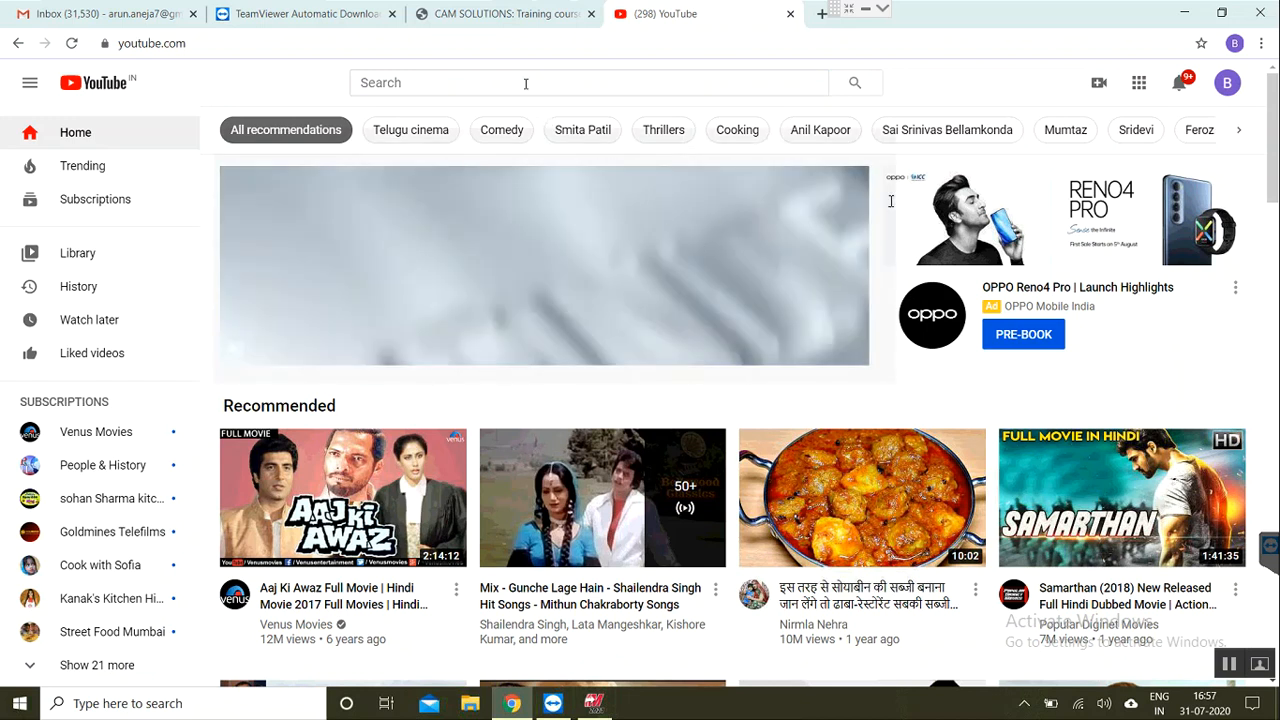
Step: Search YouTube for "cam solutions ludhiana"
{"action": "left_click", "coordinate": [608, 82]}
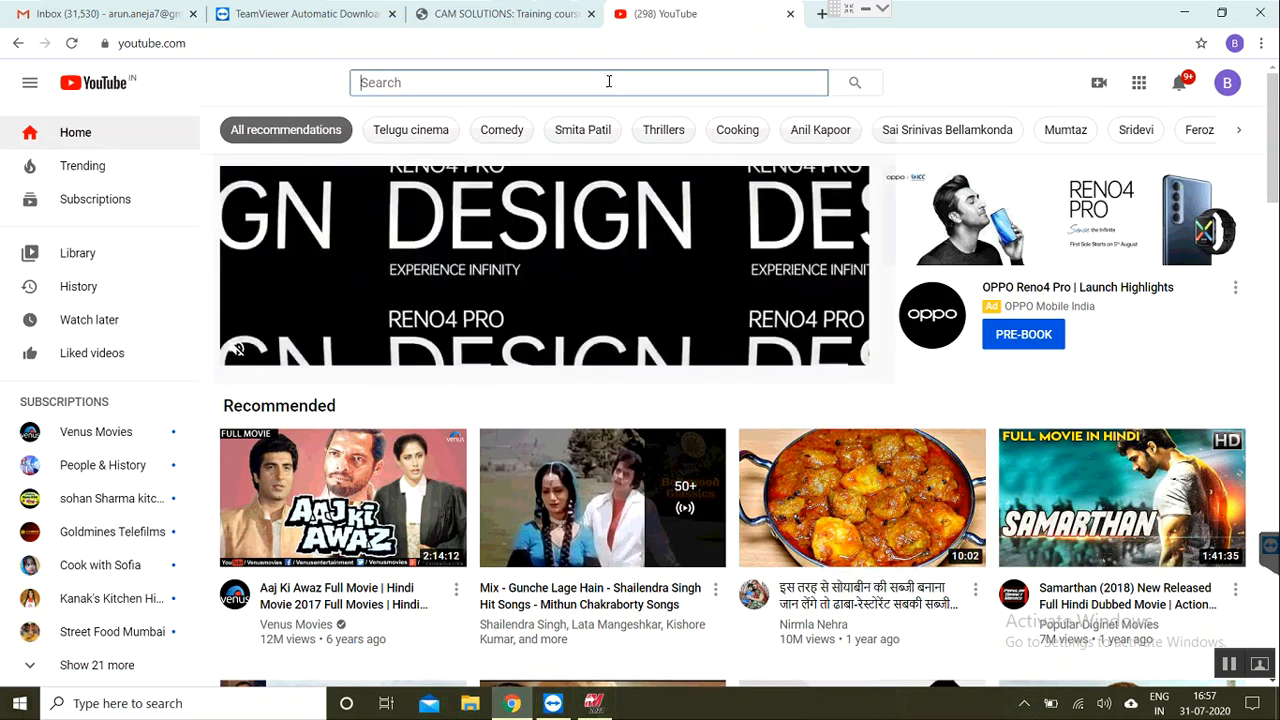
{"action": "type", "text": "cam "}
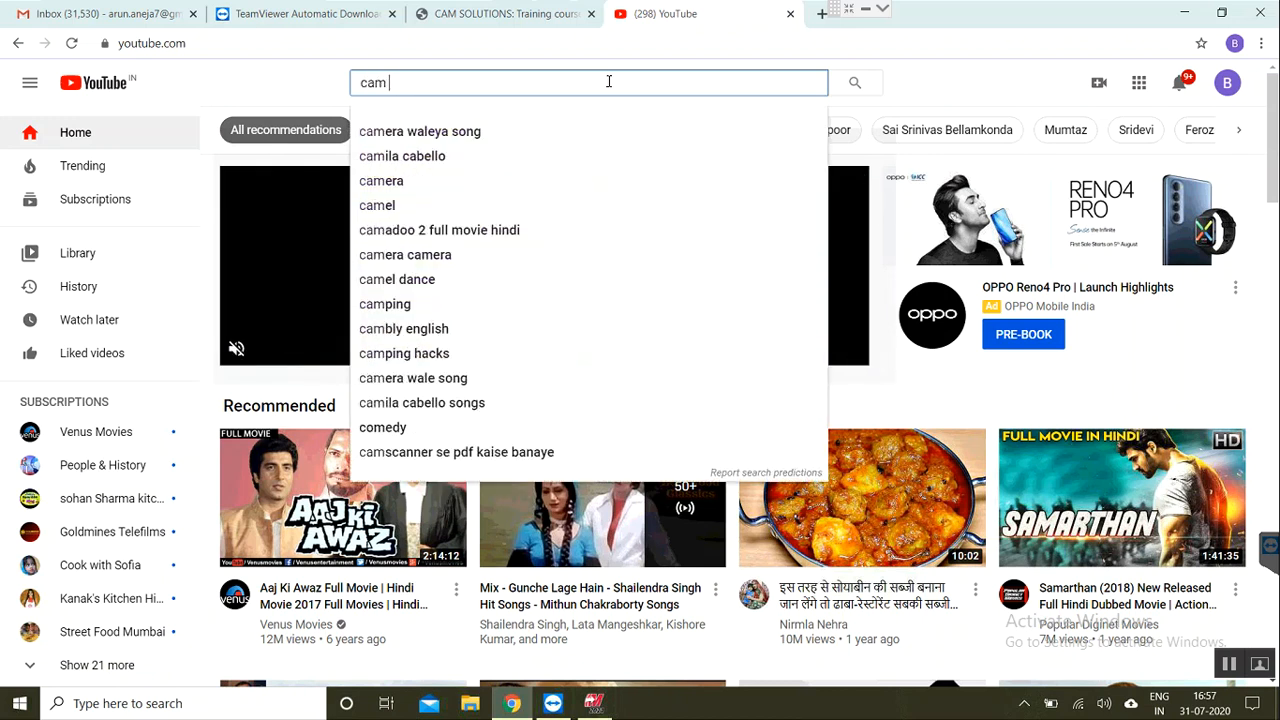
{"action": "type", "text": "soluti"}
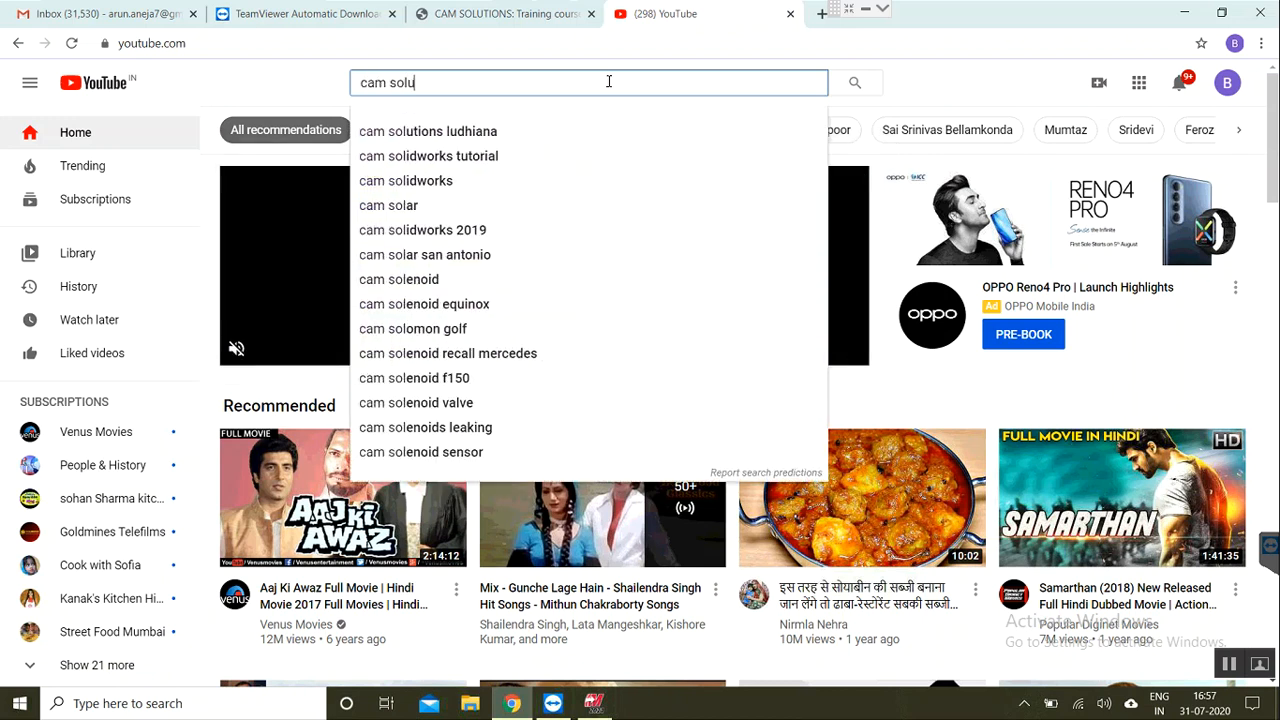
{"action": "left_click", "coordinate": [453, 137]}
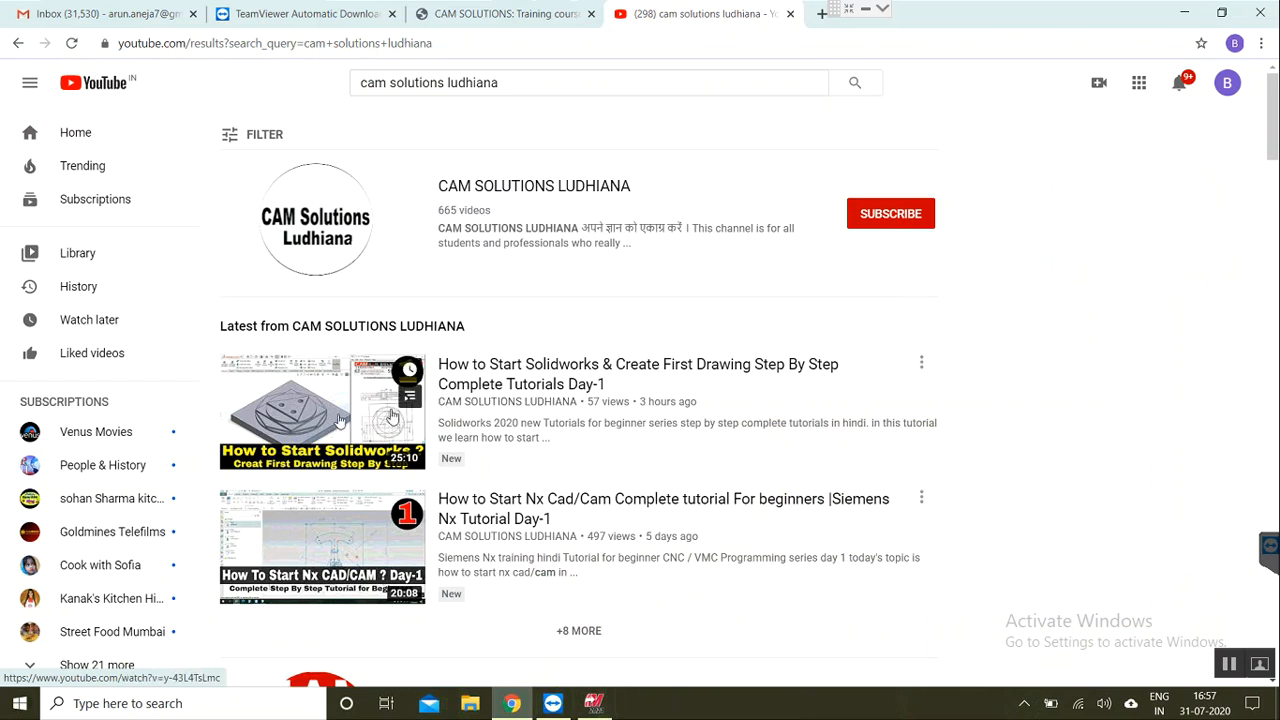
Step: Open the CAM SOLUTIONS LUDHIANA channel with the Solidworks and Nx tutorials from the results and look through its popular and recent uploads
{"action": "mouse_move", "coordinate": [325, 430]}
{"action": "mouse_move", "coordinate": [342, 515]}
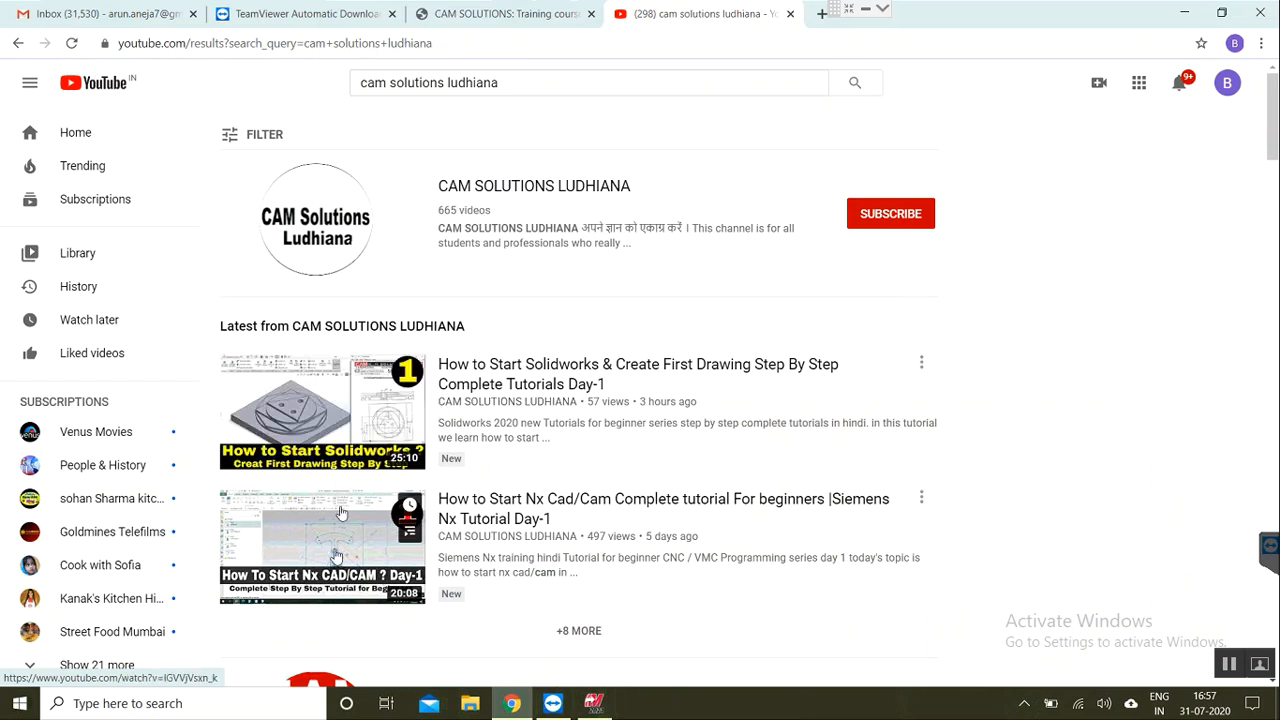
{"action": "scroll", "coordinate": [370, 540], "scroll_direction": "down", "scroll_amount": 3}
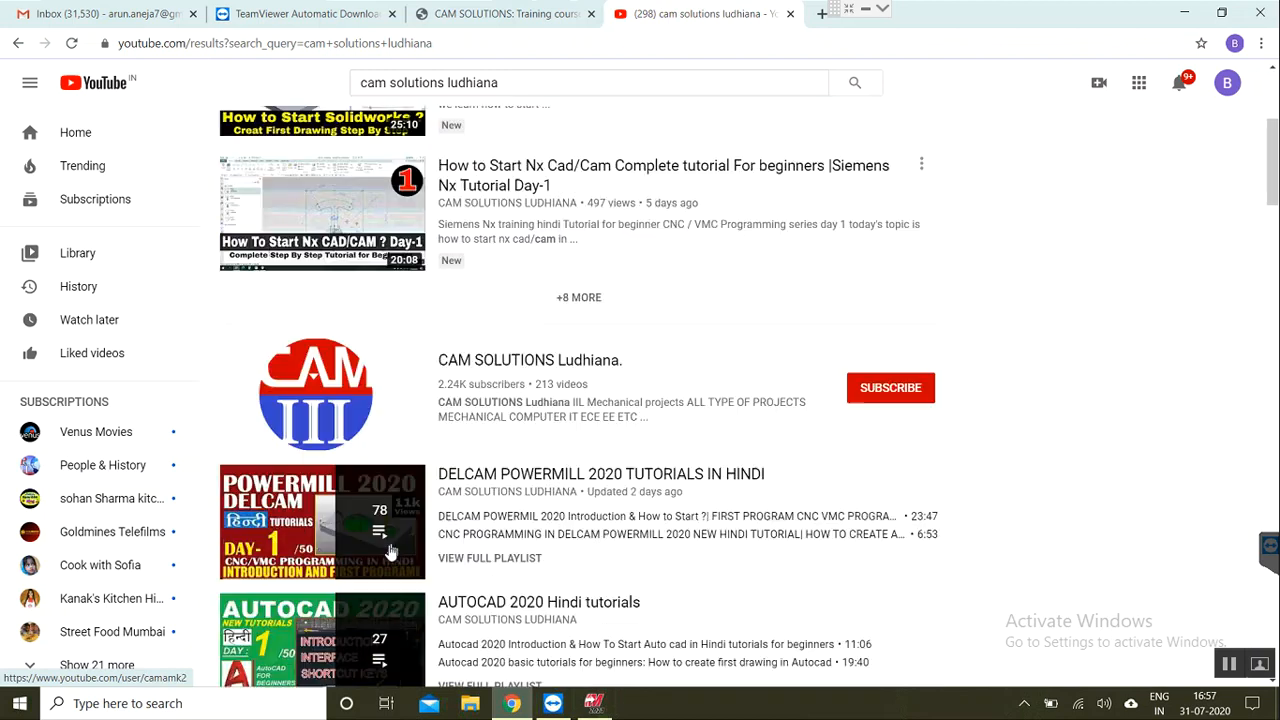
{"action": "scroll", "coordinate": [413, 553], "scroll_direction": "up", "scroll_amount": 3}
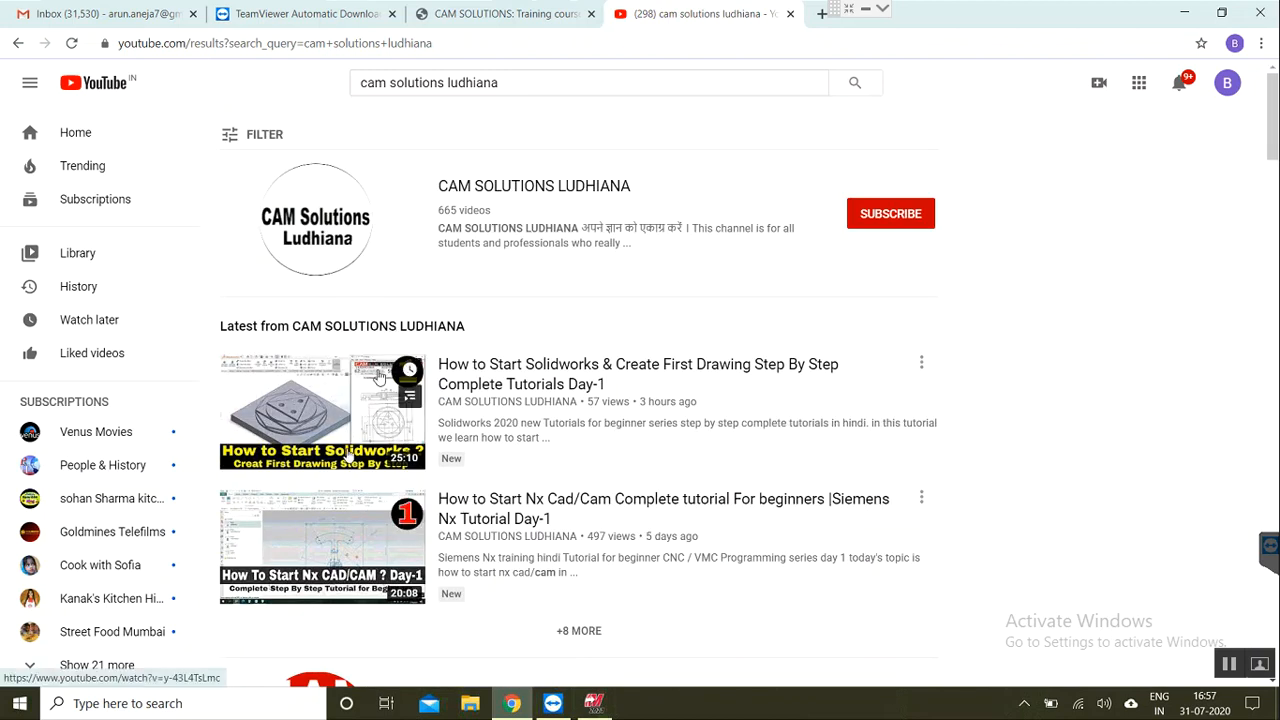
{"action": "left_click", "coordinate": [490, 187]}
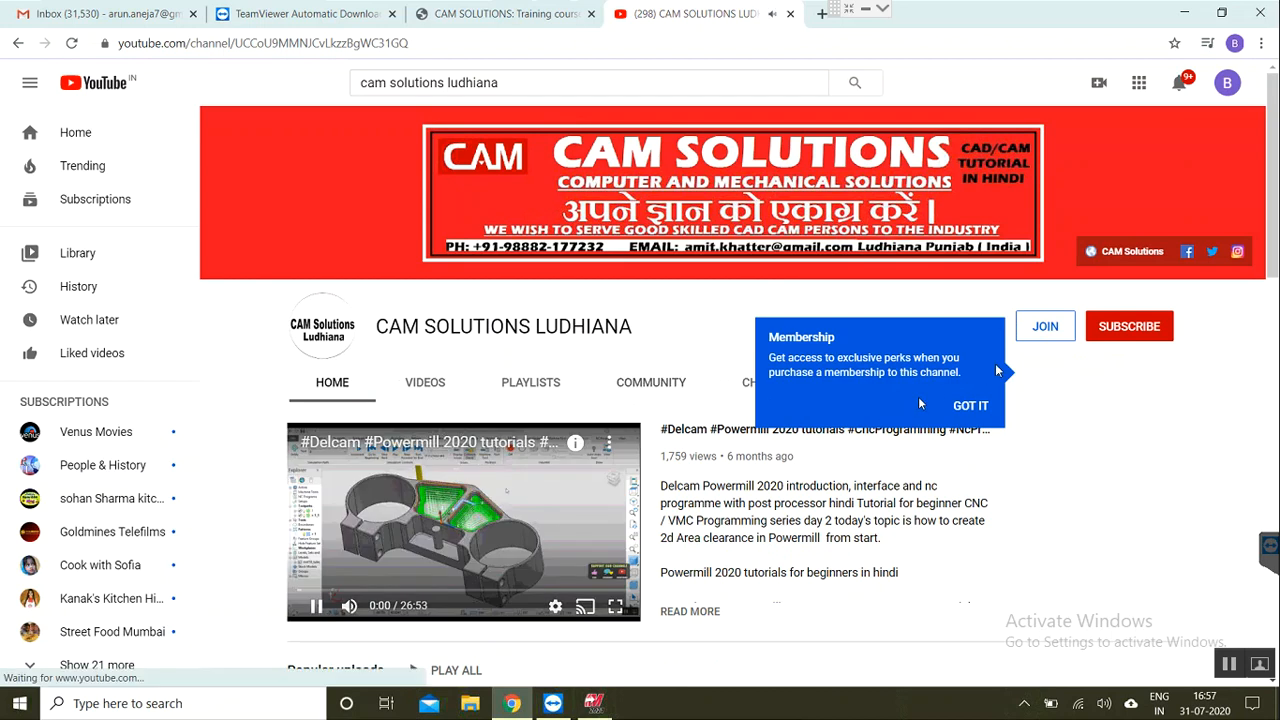
{"action": "scroll", "coordinate": [589, 445], "scroll_direction": "down", "scroll_amount": 3}
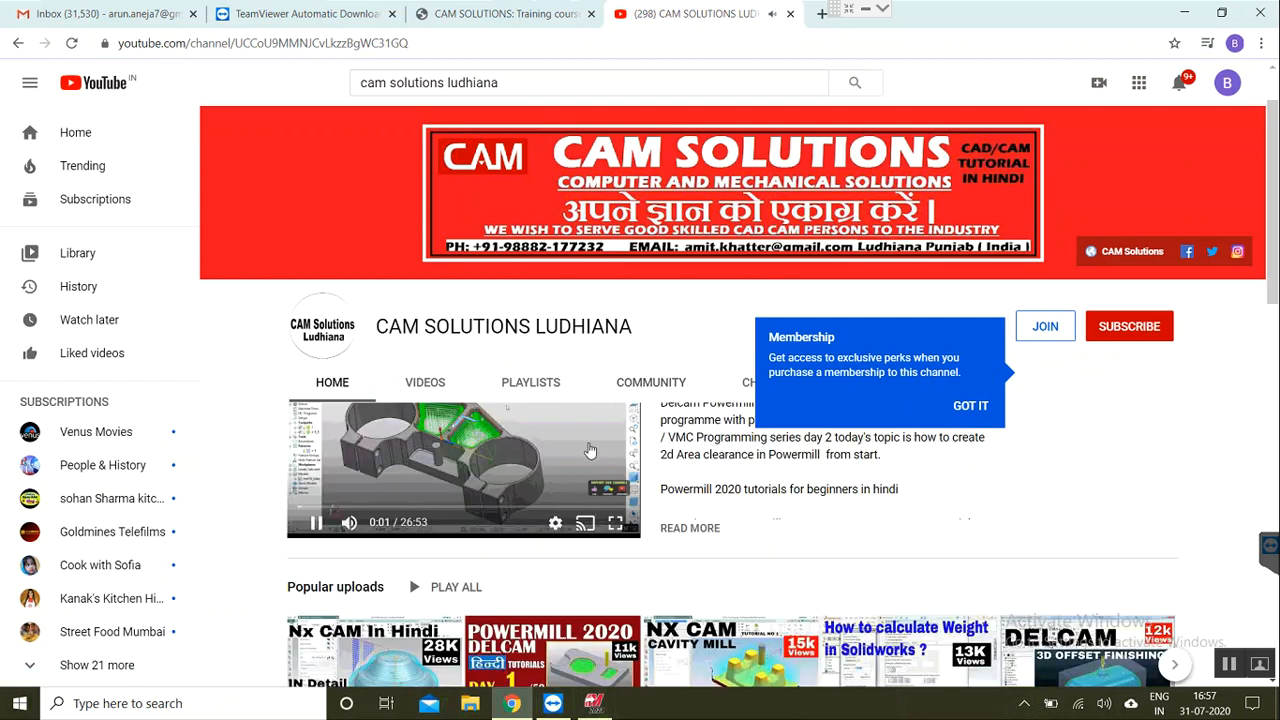
{"action": "scroll", "coordinate": [589, 470], "scroll_direction": "down", "scroll_amount": 3}
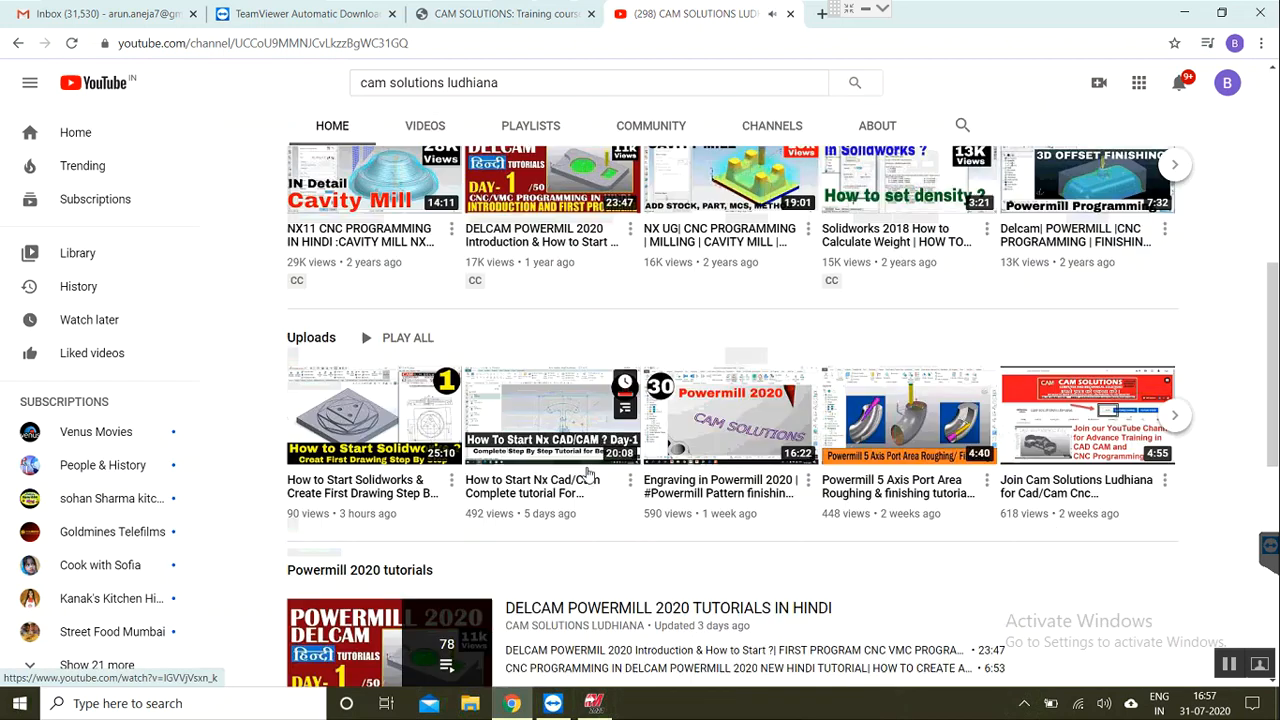
Step: Close the YouTube tab and minimize Chrome to return to the contour toolpath in Mastercam
{"action": "left_click", "coordinate": [790, 13]}
{"action": "left_click", "coordinate": [1185, 13]}
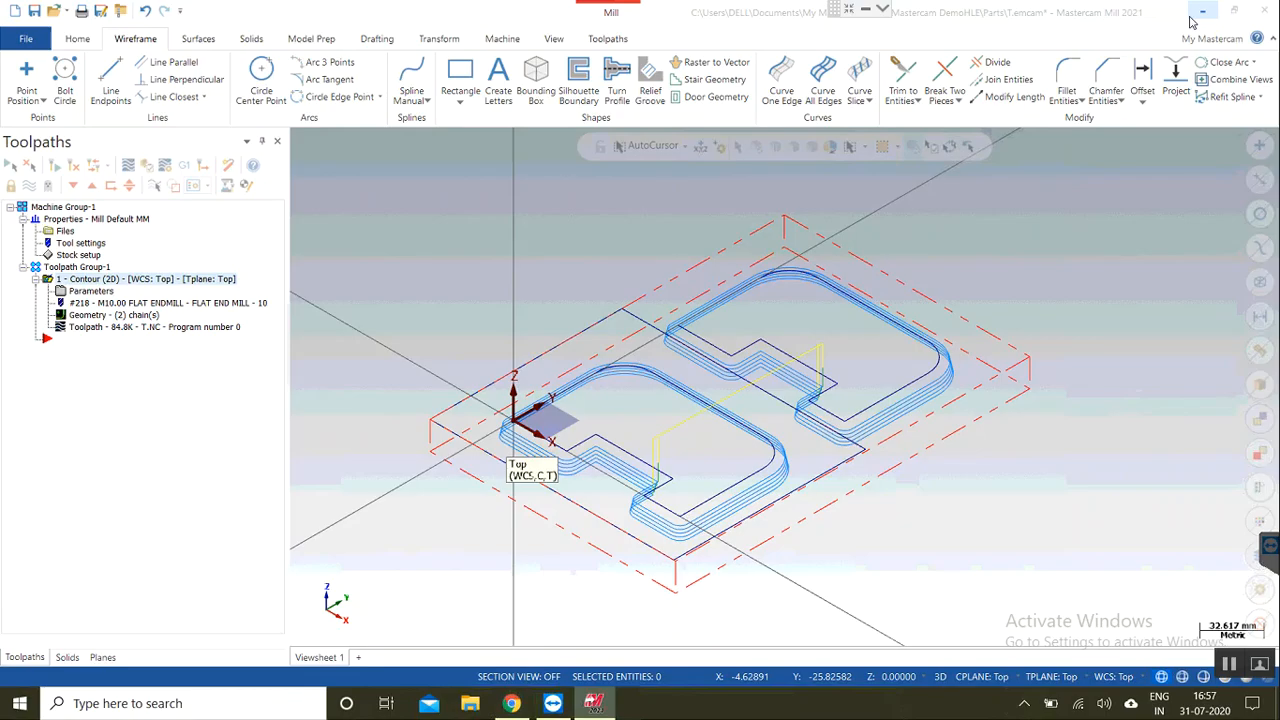
{"action": "scroll", "coordinate": [657, 449], "scroll_direction": "up", "scroll_amount": 2}
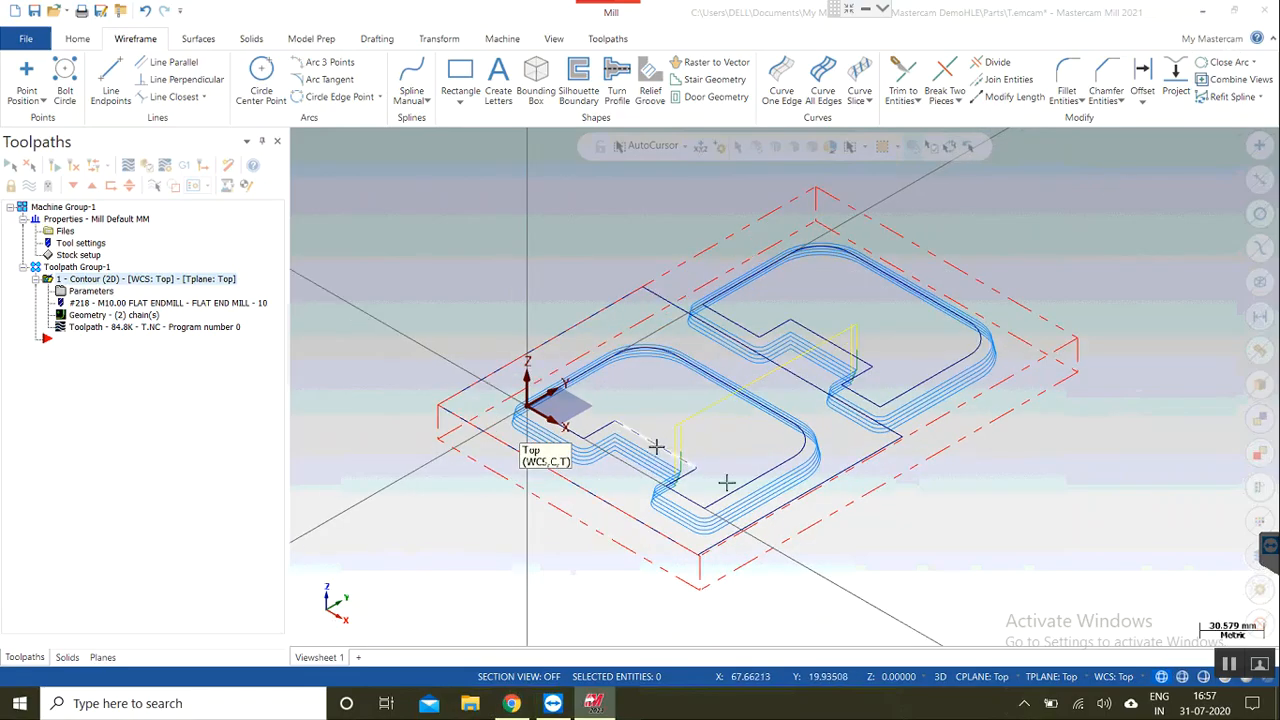